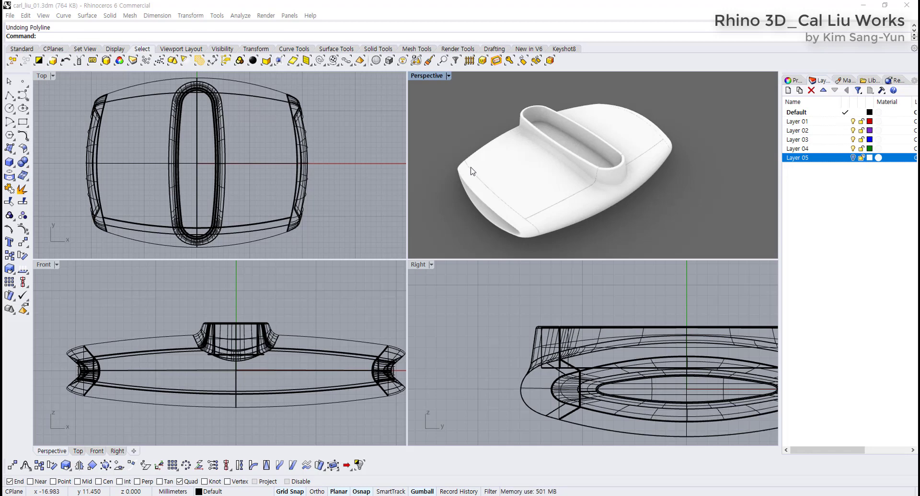
Examine the perspective model's top and side against the device drawing in moto mp31 copy.jpg, opened in the image viewer
double_click(432, 76)
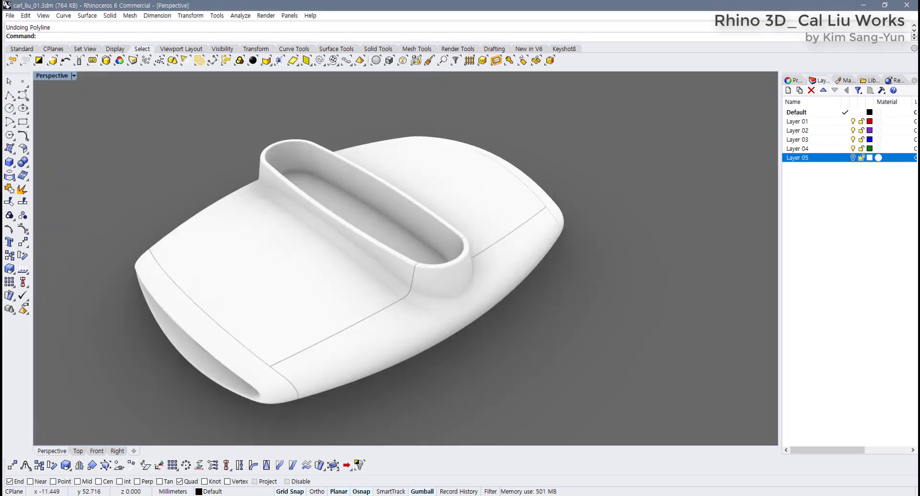
drag(1, 77, 557, 65)
drag(459, 247, 438, 320)
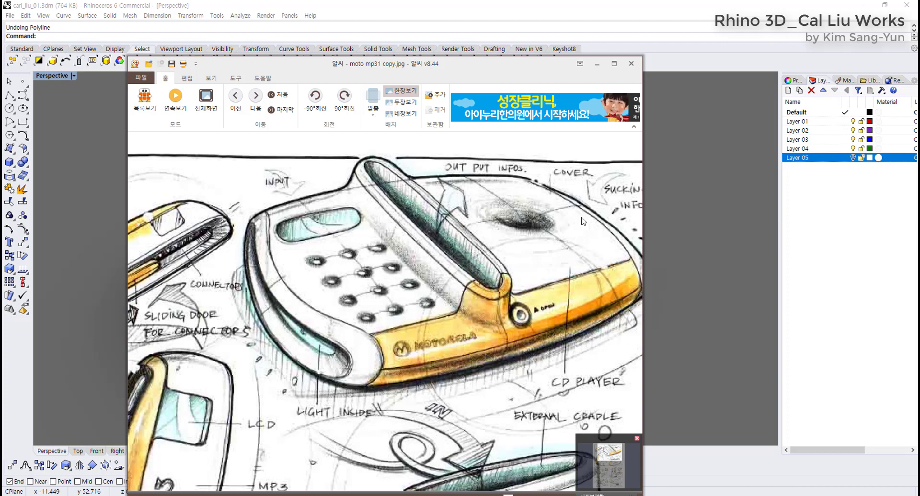
drag(535, 220, 475, 226)
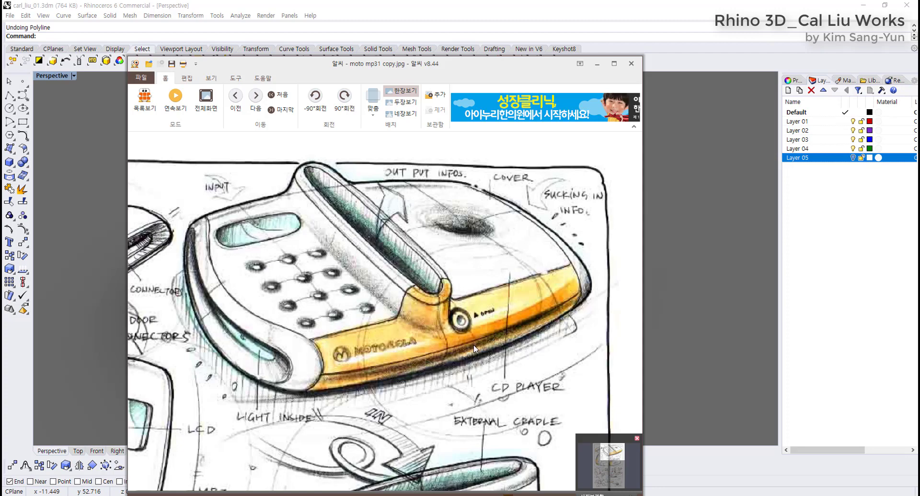
drag(459, 77, 0, 83)
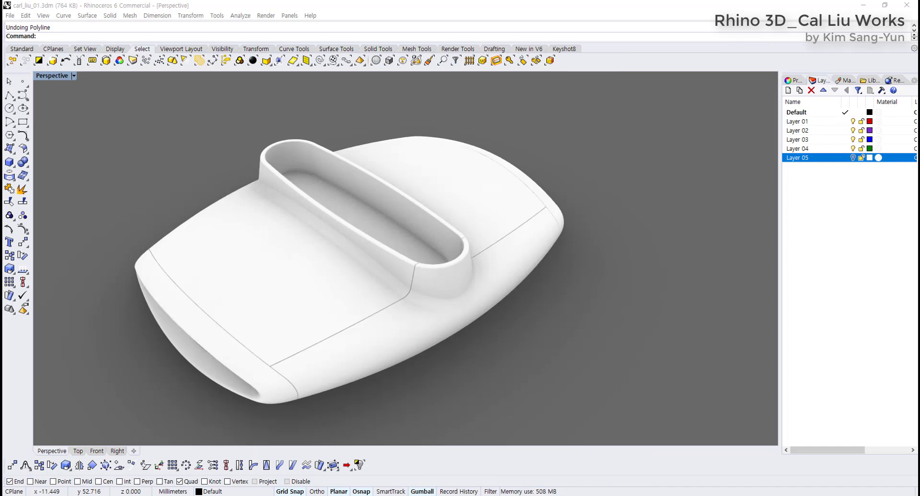
Switch to a maximized Top view of the body and keep the set of rectangle tools floating beside it
double_click(61, 78)
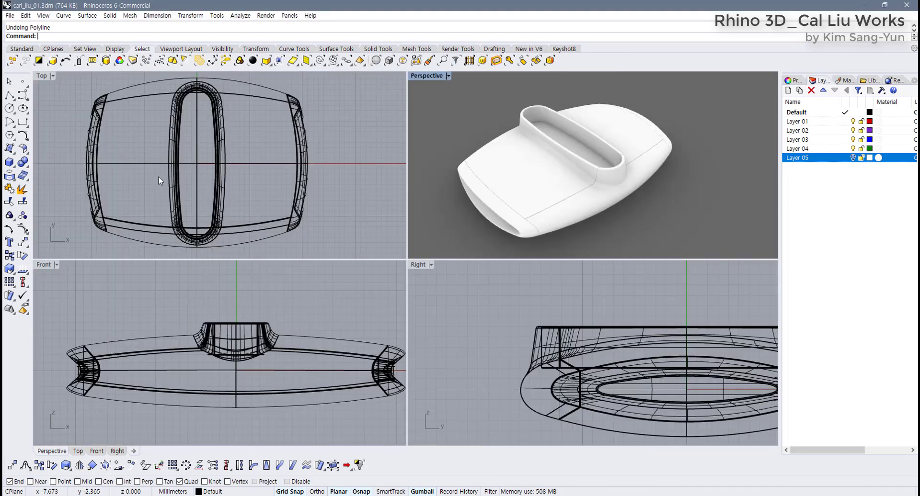
scroll(165, 166, up, 5)
right_drag(157, 190, 155, 191)
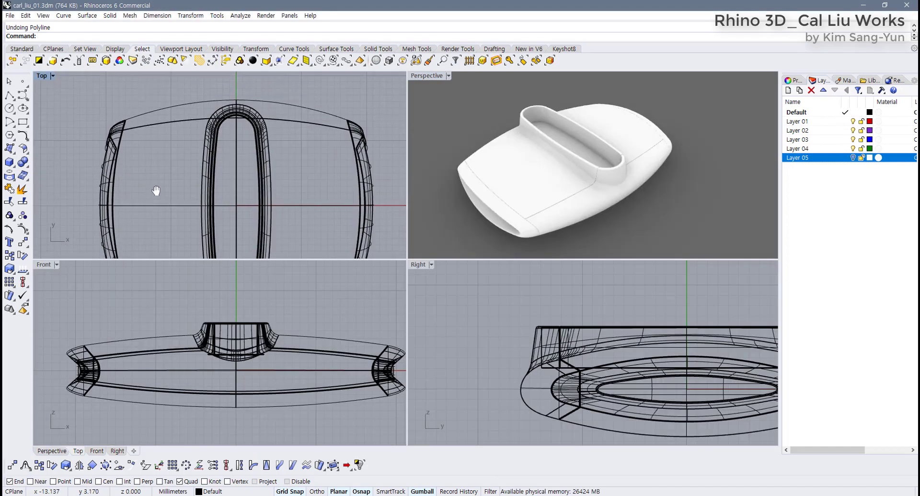
double_click(43, 76)
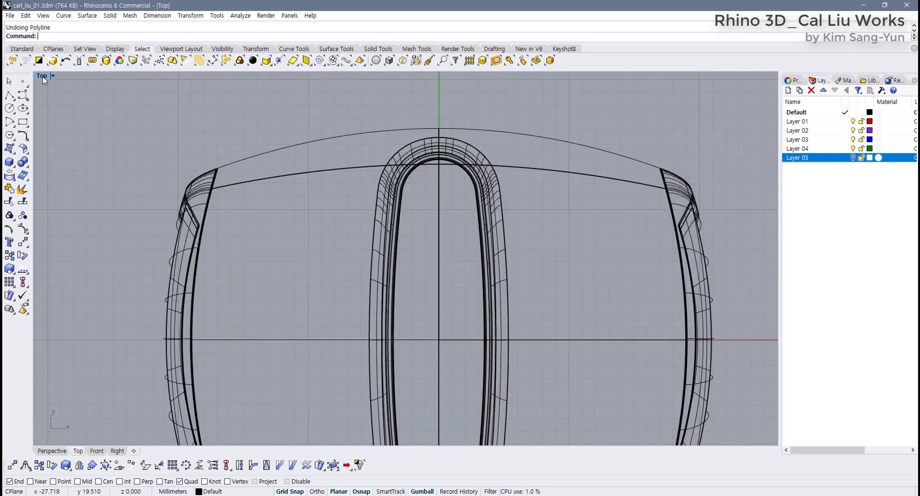
scroll(154, 217, down, 2)
scroll(118, 154, down, 2)
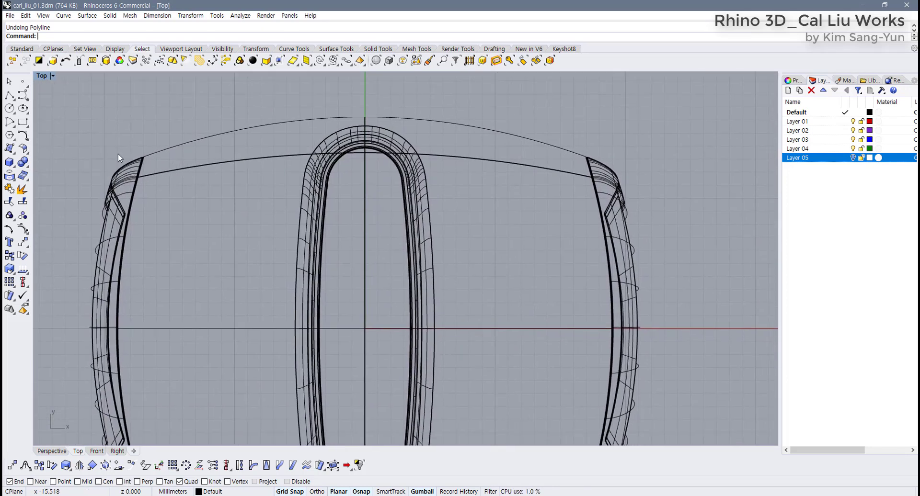
click(25, 123)
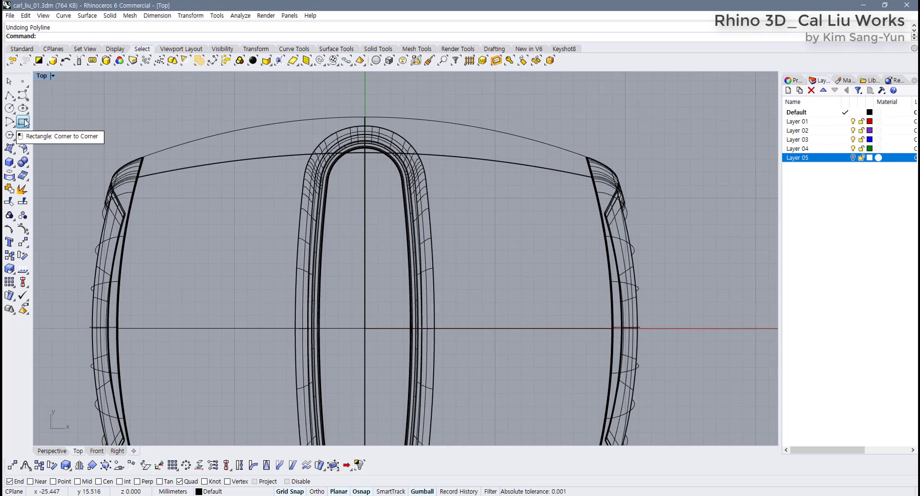
drag(47, 117, 63, 117)
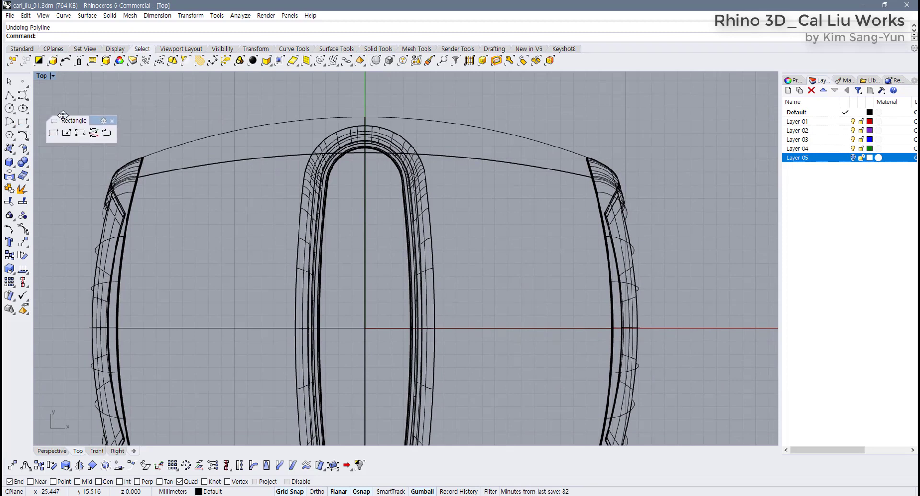
click(67, 134)
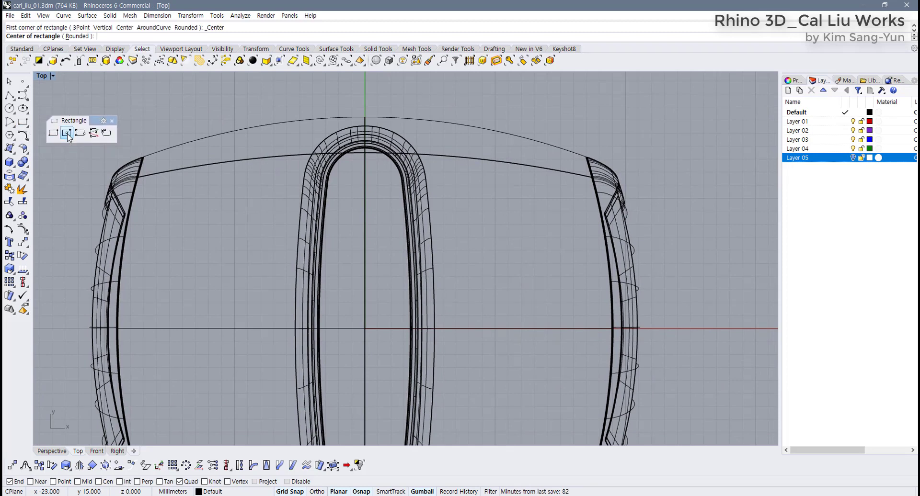
click(78, 37)
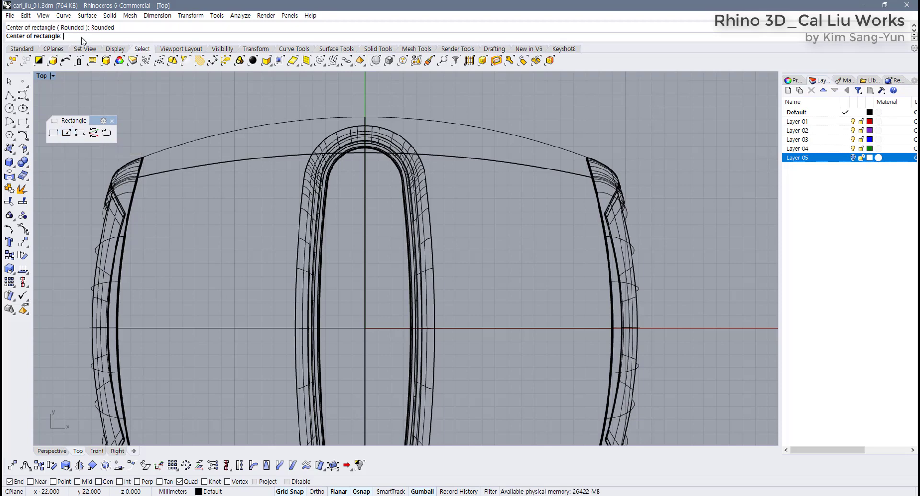
click(195, 224)
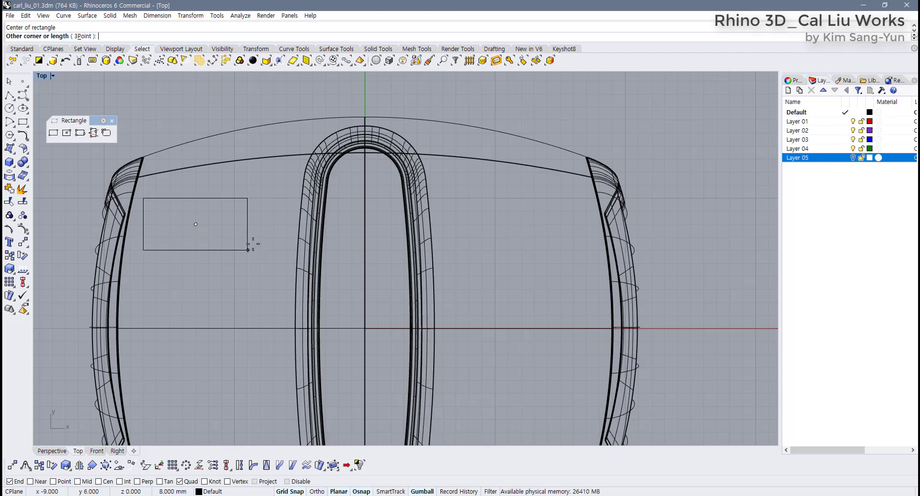
key(Escape)
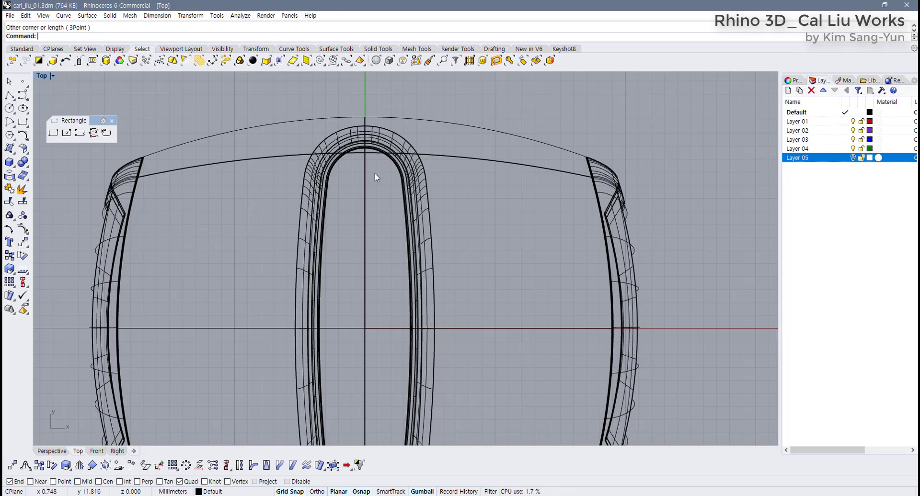
Set the grid snap spacing to 0.1 millimetres for all viewports in the document's grid properties
click(24, 50)
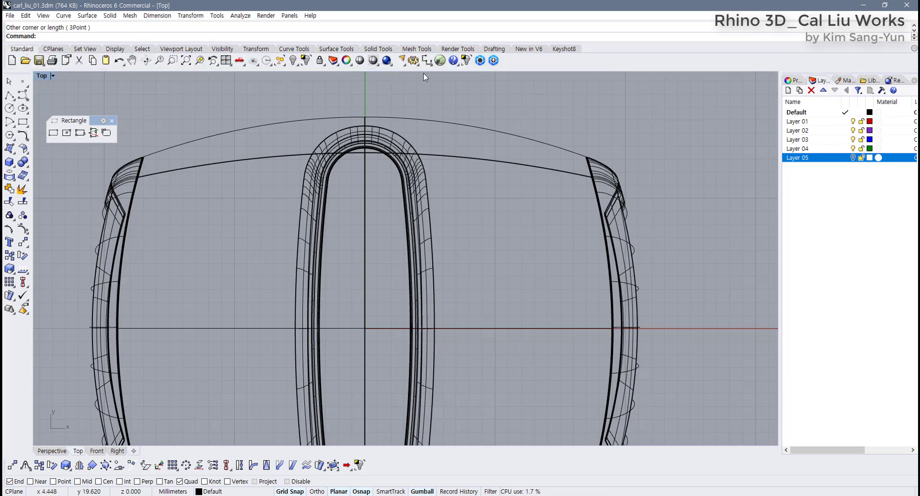
click(413, 61)
scroll(437, 151, up, 1)
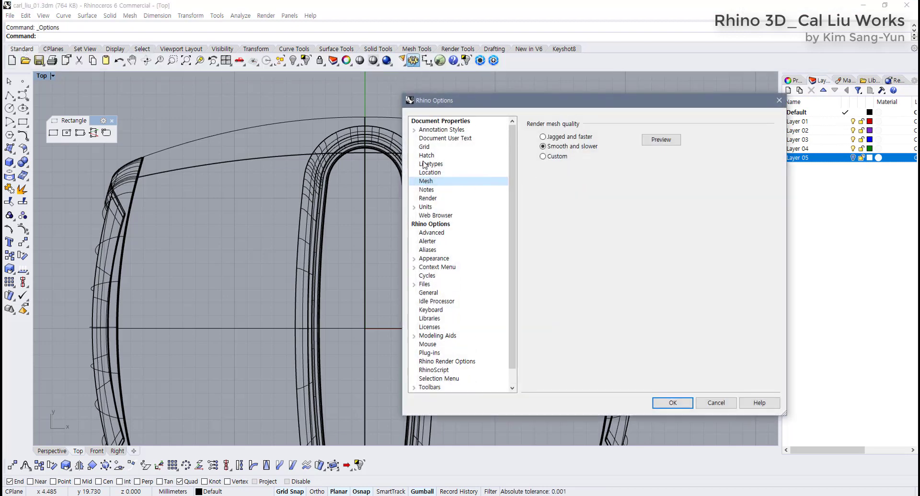
click(431, 148)
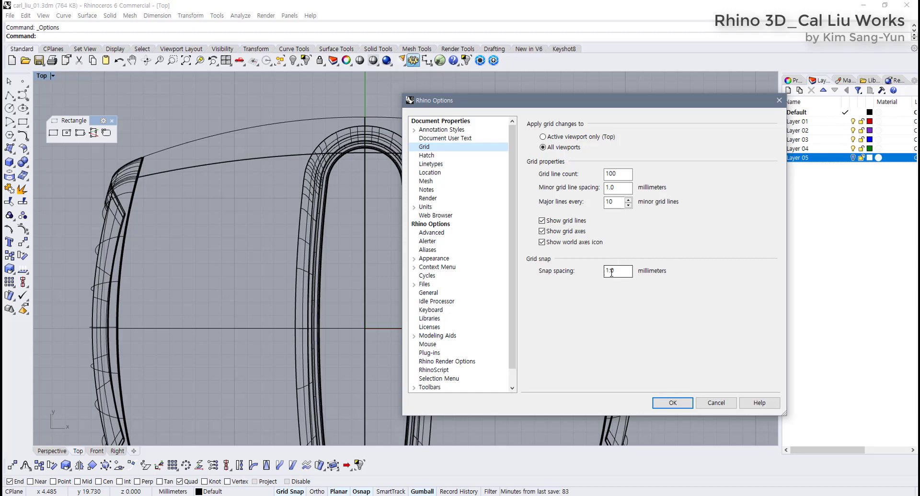
key(Tab)
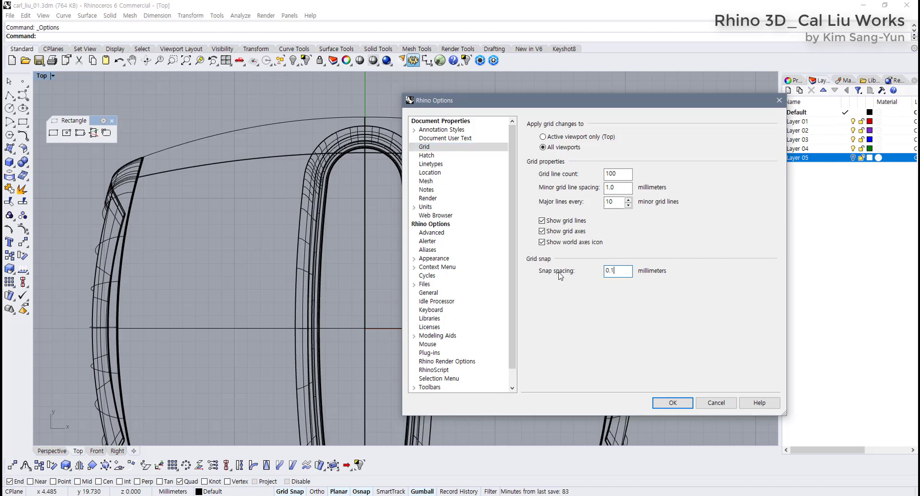
click(673, 403)
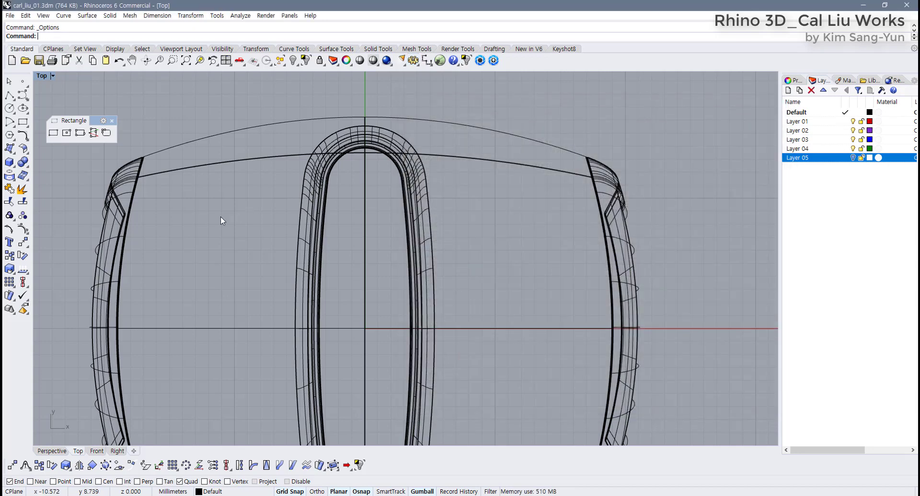
Try a sharp-cornered centre rectangle about 7.8 mm wide between the body's left edge and the central slot
click(66, 133)
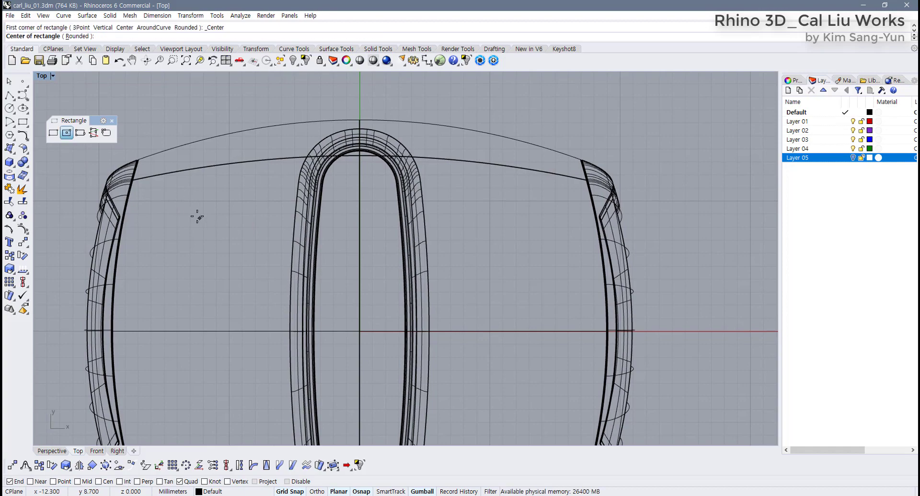
scroll(190, 214, up, 5)
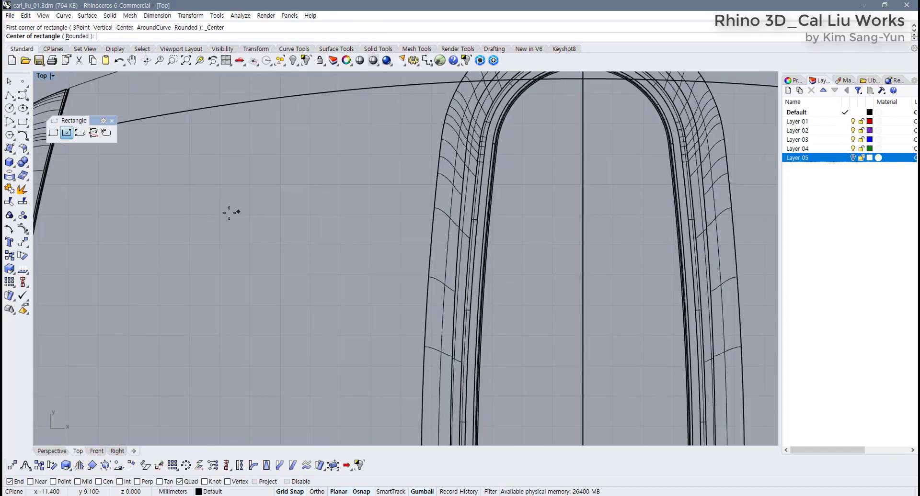
click(219, 216)
scroll(282, 246, down, 3)
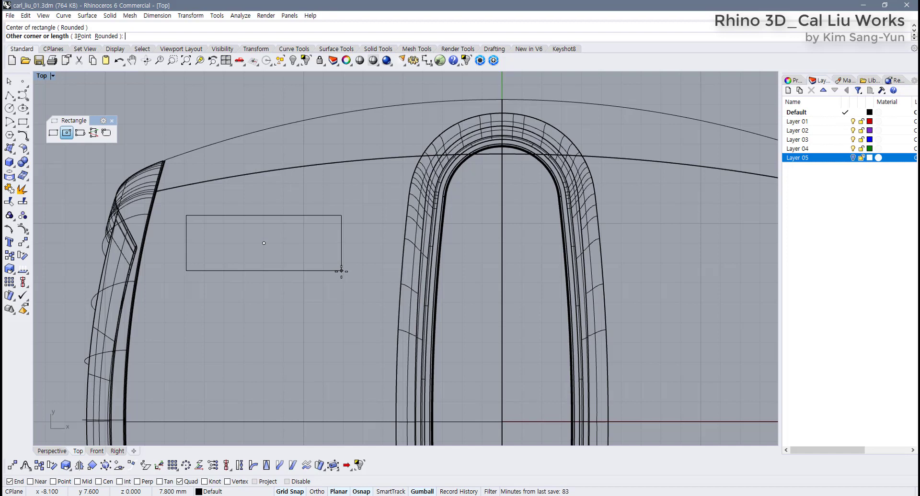
click(341, 271)
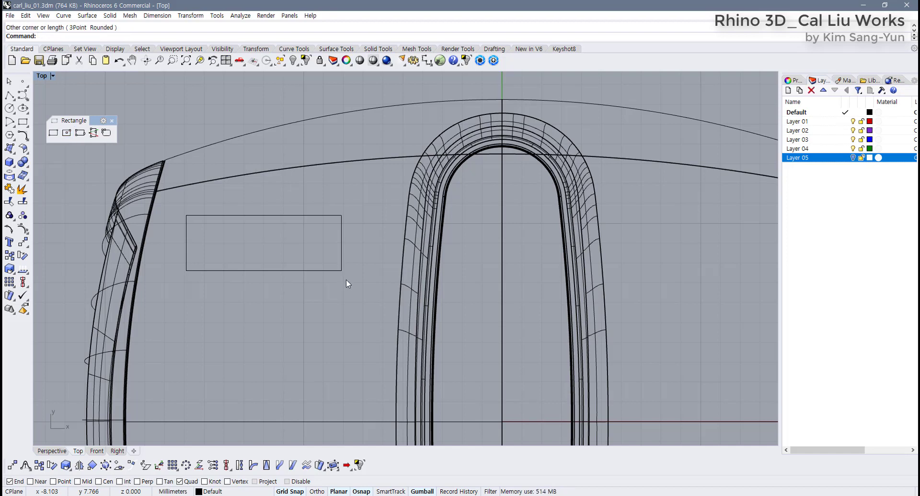
scroll(345, 280, down, 5)
key(ctrl+z)
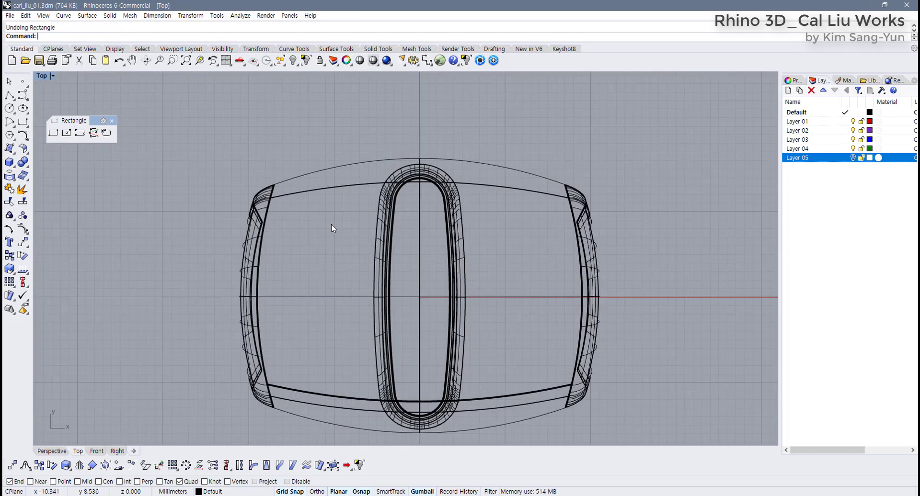
Try a rounded centre rectangle about 8.4 mm wide on the upper-left area of the body in the Top view
scroll(331, 224, up, 5)
key(Return)
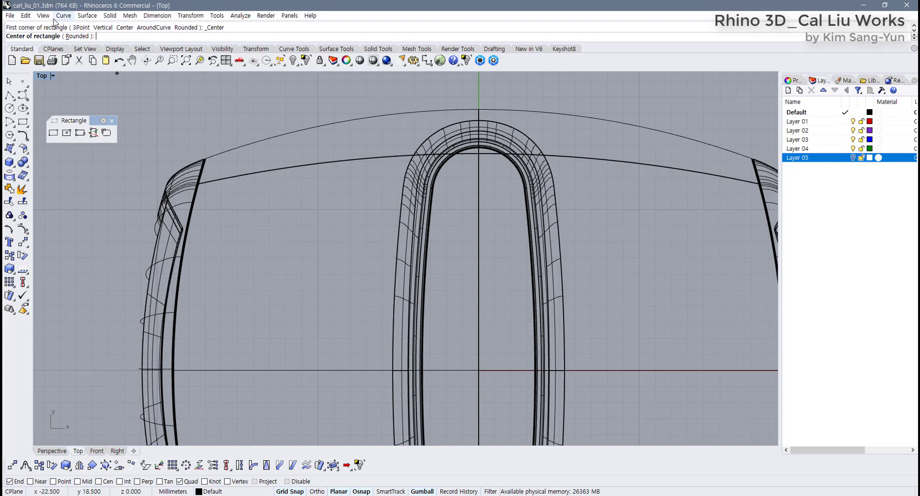
click(78, 37)
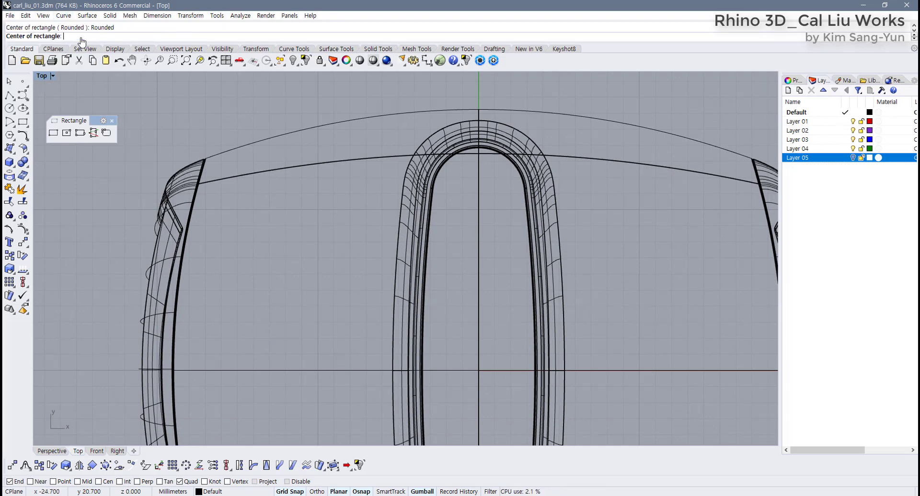
click(286, 242)
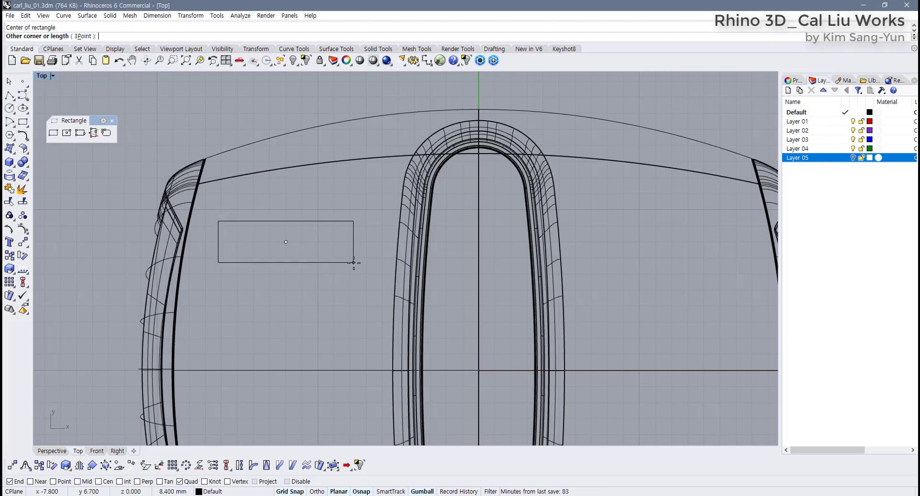
click(353, 263)
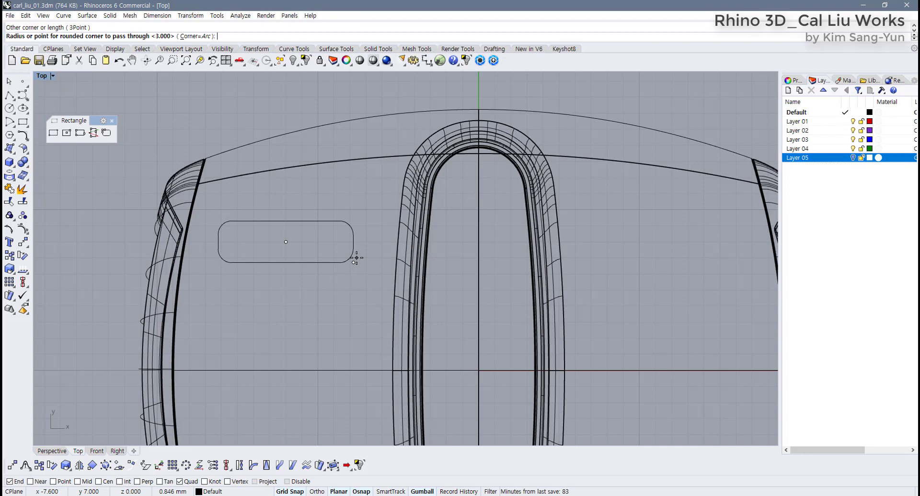
click(356, 258)
scroll(333, 288, down, 4)
click(334, 281)
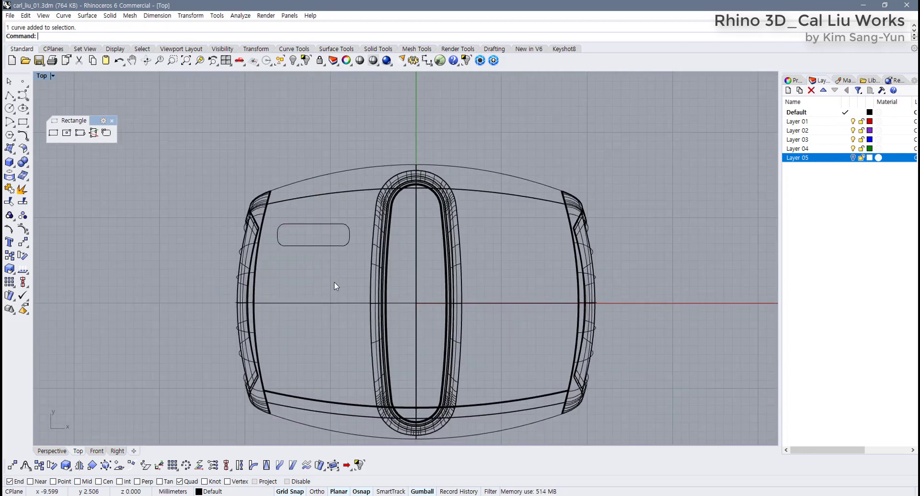
Check the rounded rectangle's placement against the whole body outline and remove it
scroll(331, 283, down, 3)
scroll(300, 254, up, 5)
click(263, 229)
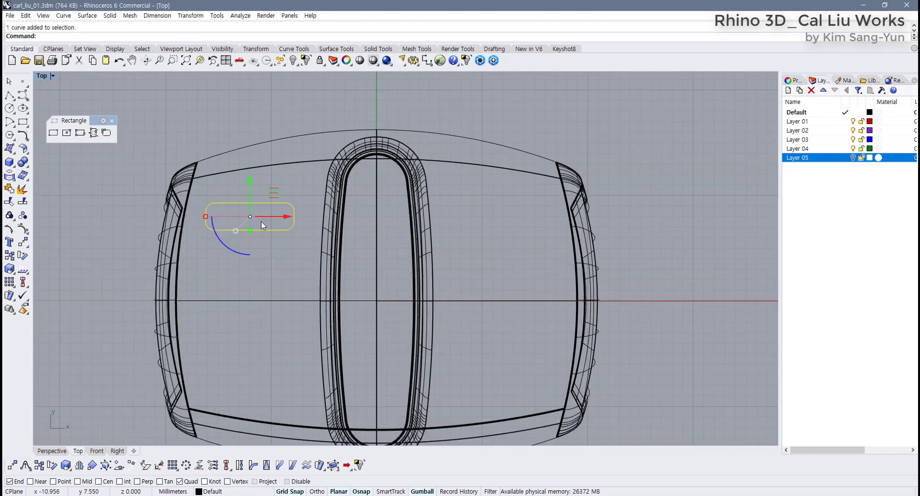
right_drag(279, 246, 289, 248)
click(294, 293)
scroll(294, 293, down, 8)
scroll(293, 288, up, 6)
right_drag(293, 288, 262, 298)
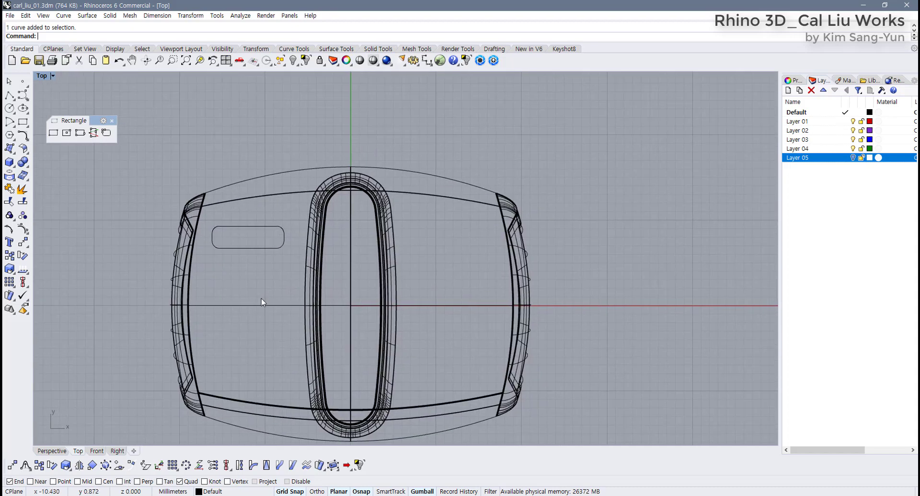
key(Delete)
Try a sharp-cornered centre rectangle about 9 mm wide left of the central slot and undo it
key(Return)
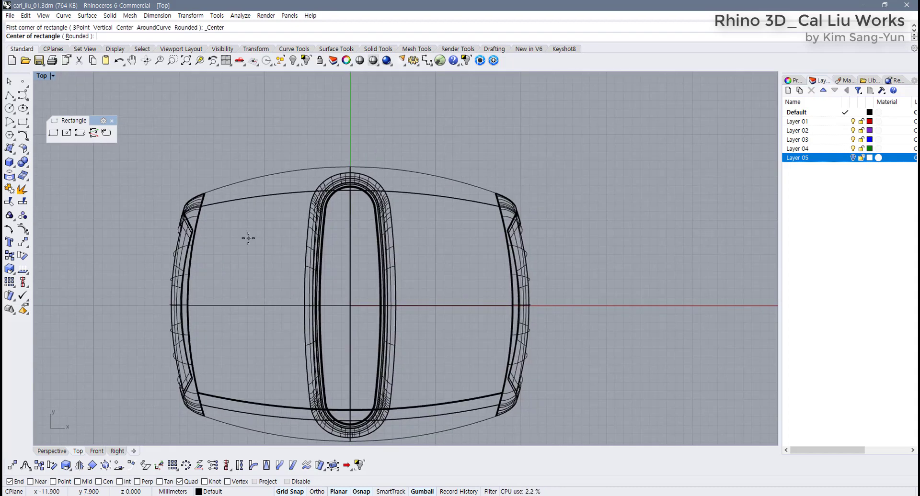
scroll(248, 238, up, 3)
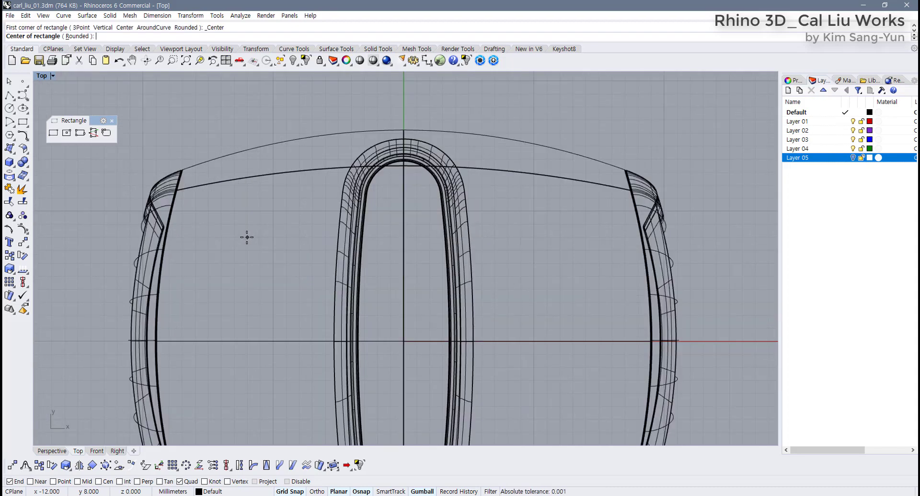
click(248, 237)
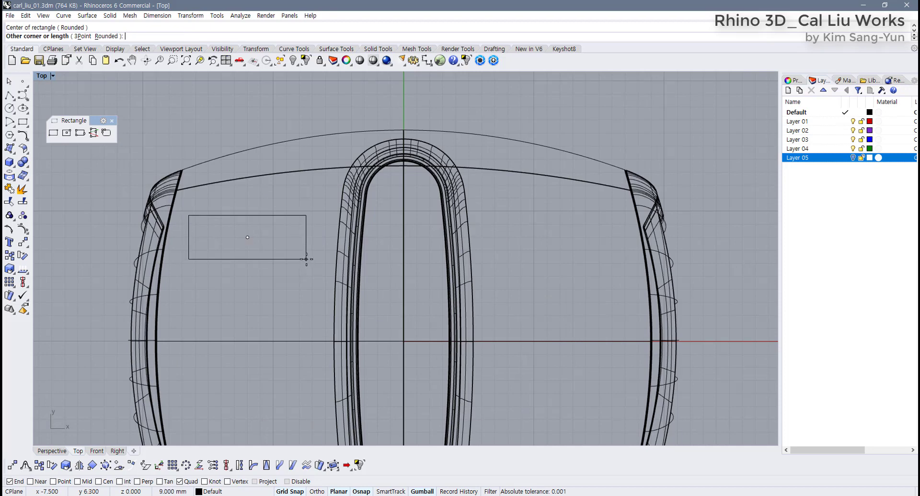
click(307, 258)
key(Delete)
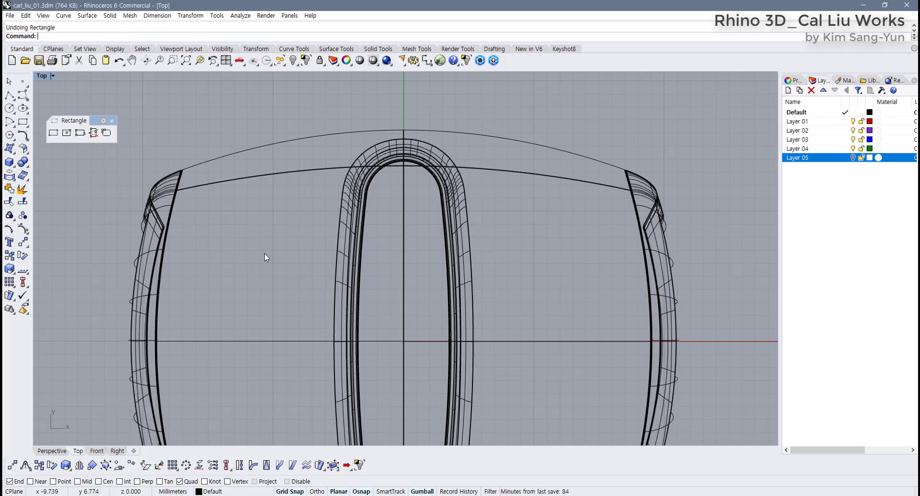
Draw a rounded centre rectangle about 9.6 mm wide and 3.8 mm tall between the body's left edge and the central slot
key(Return)
click(77, 36)
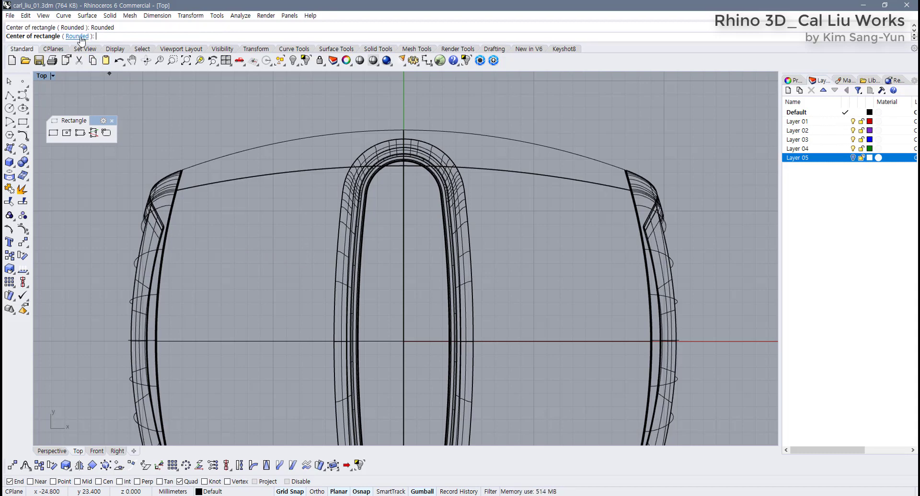
click(247, 237)
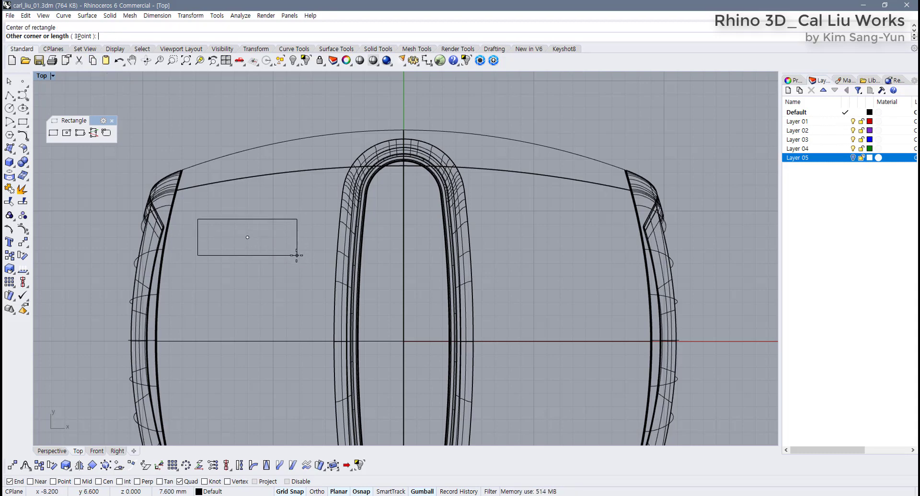
click(310, 261)
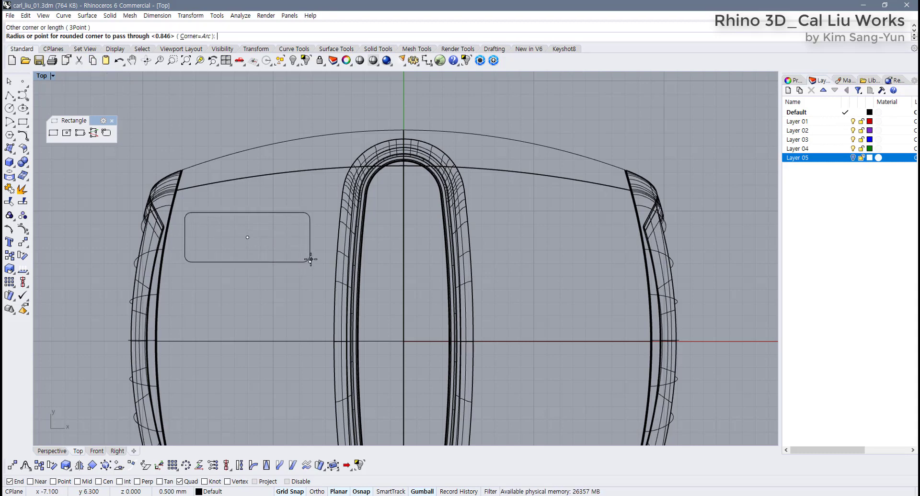
click(311, 256)
click(306, 261)
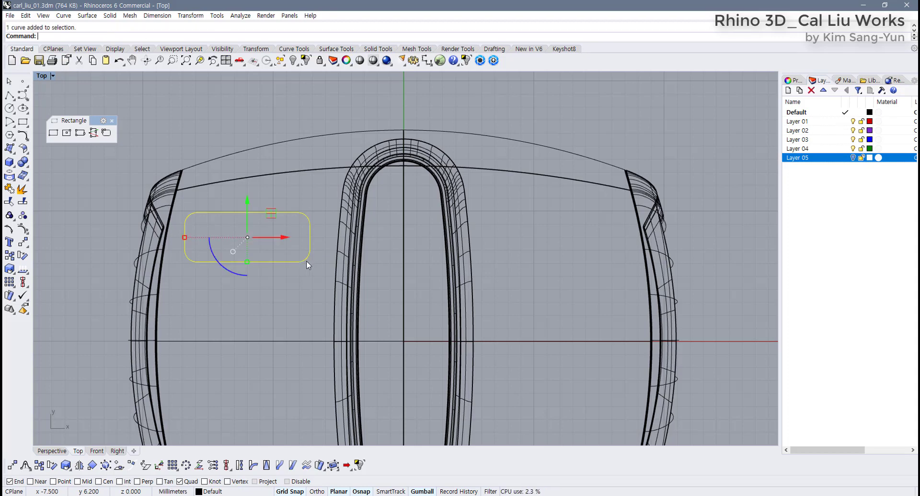
Shift the rounded rectangle about 0.3 mm toward the central slot and check its placement against the whole body outline
drag(283, 238, 287, 242)
click(286, 277)
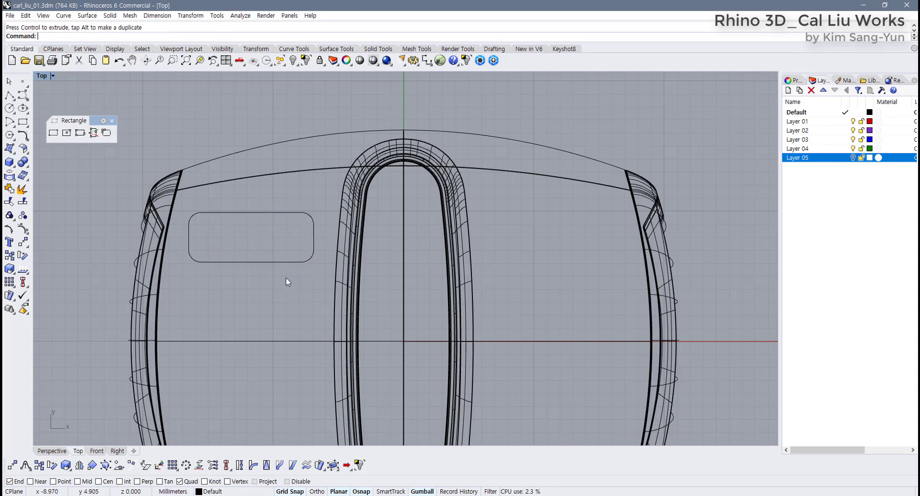
scroll(285, 278, down, 3)
click(287, 268)
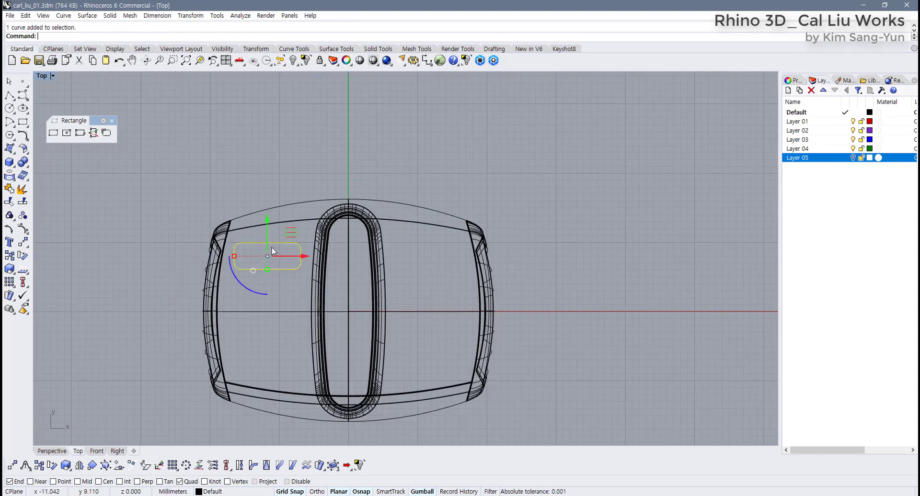
click(272, 295)
right_drag(272, 295, 248, 298)
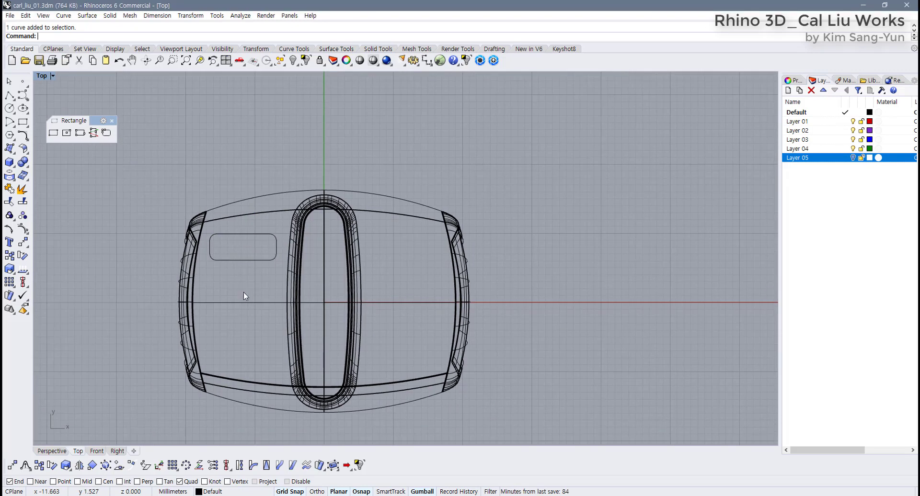
scroll(263, 325, up, 3)
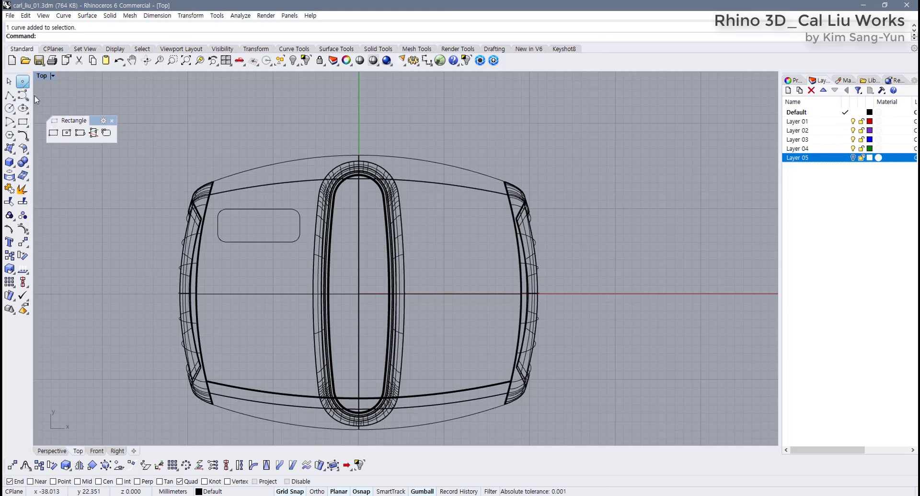
Try a point object at -16, 2 below the rounded rectangle's left end and delete it
click(23, 81)
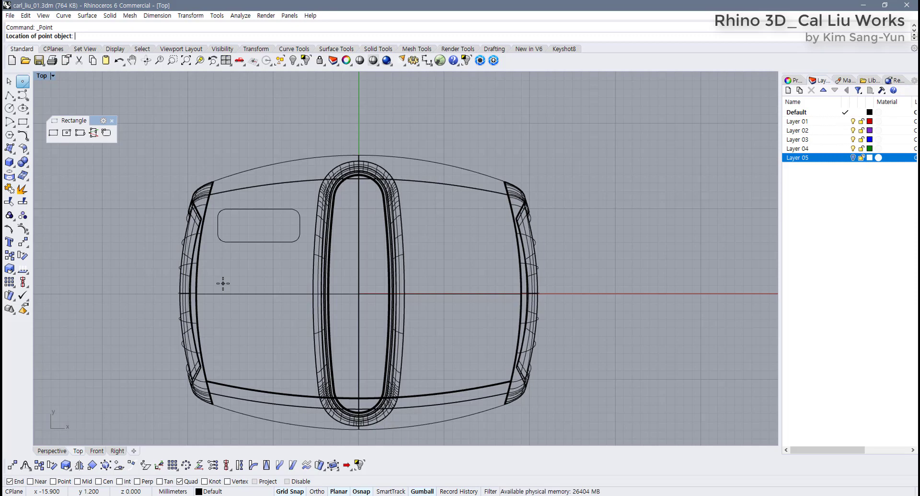
scroll(223, 270, up, 2)
right_drag(222, 281, 220, 267)
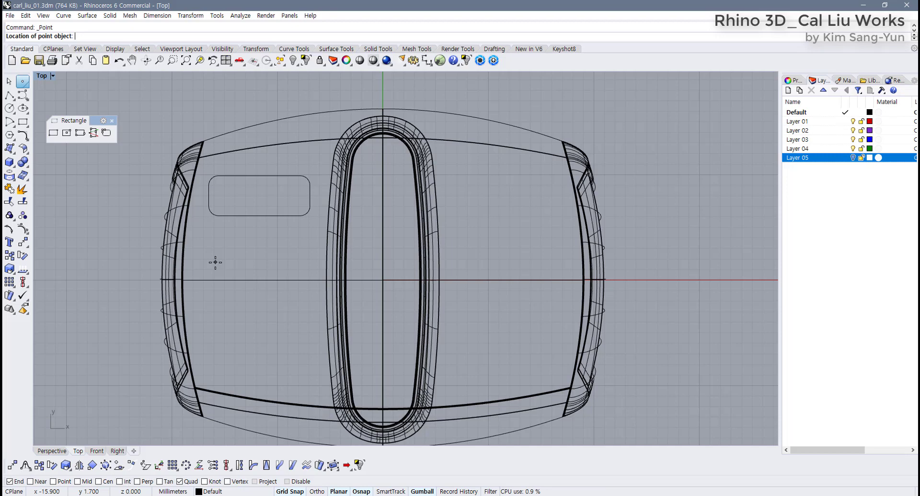
scroll(202, 258, up, 4)
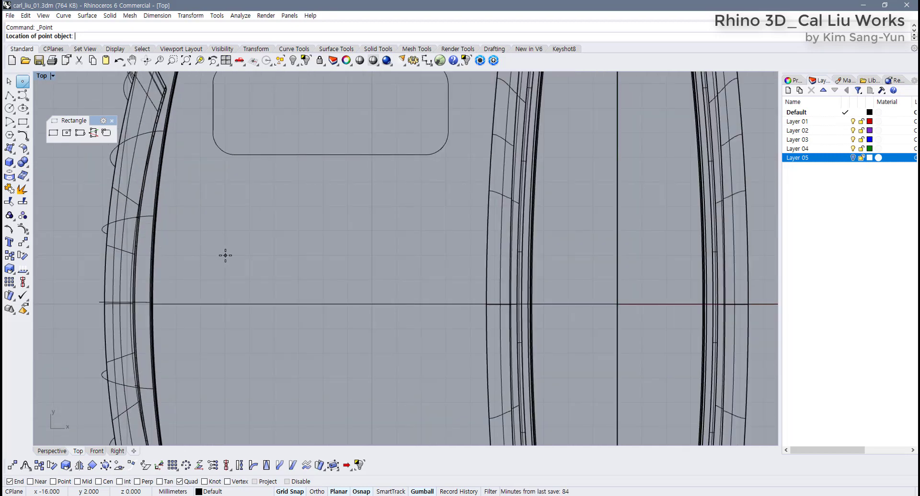
click(226, 255)
scroll(212, 263, down, 4)
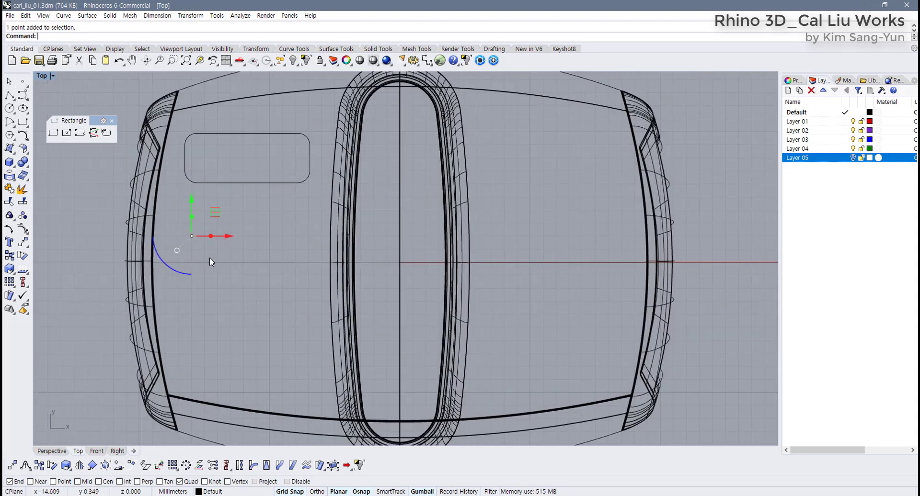
key(Delete)
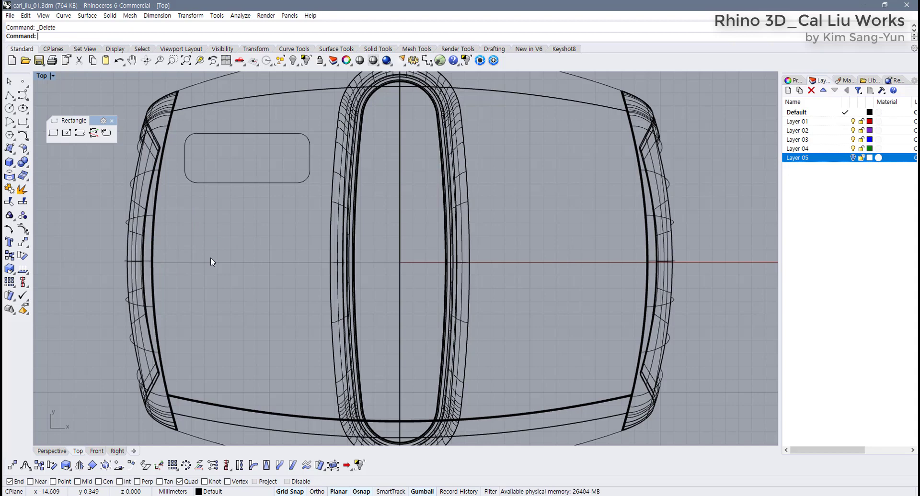
Draw a circle with a radius of about 0.85 mm centred at -16, 2 below the rounded rectangle
click(10, 108)
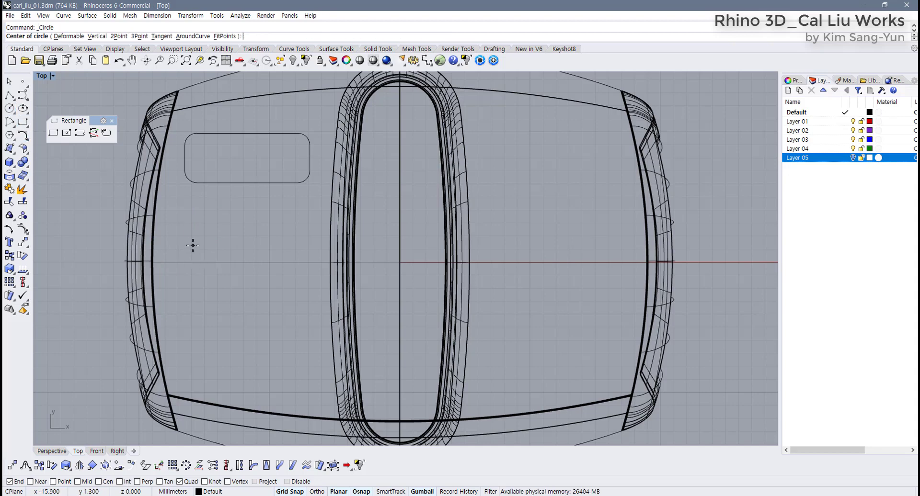
scroll(191, 246, up, 3)
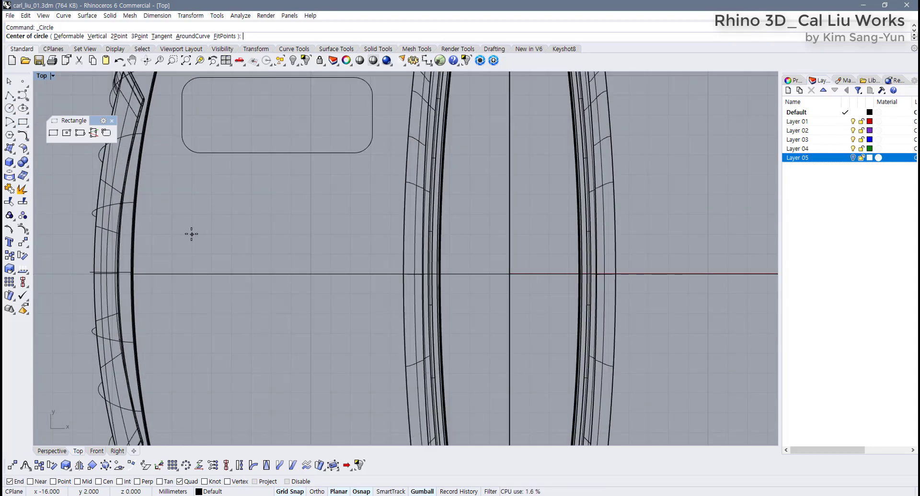
click(192, 234)
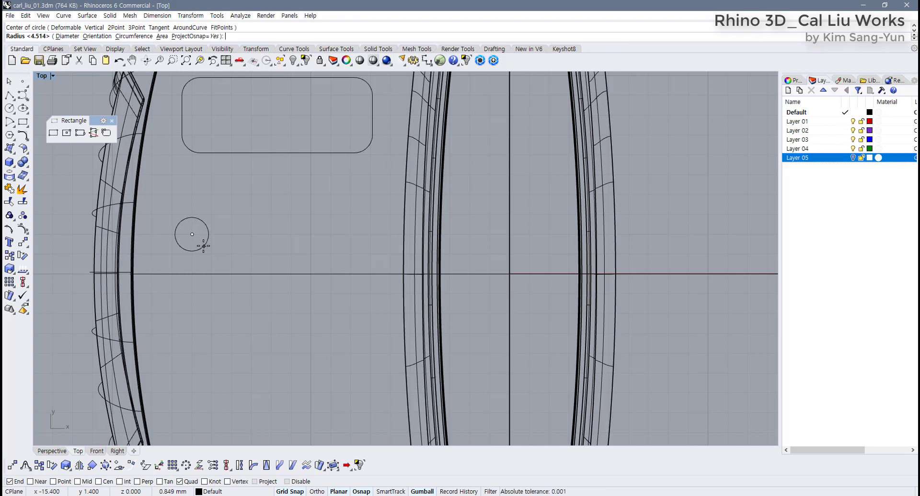
click(204, 246)
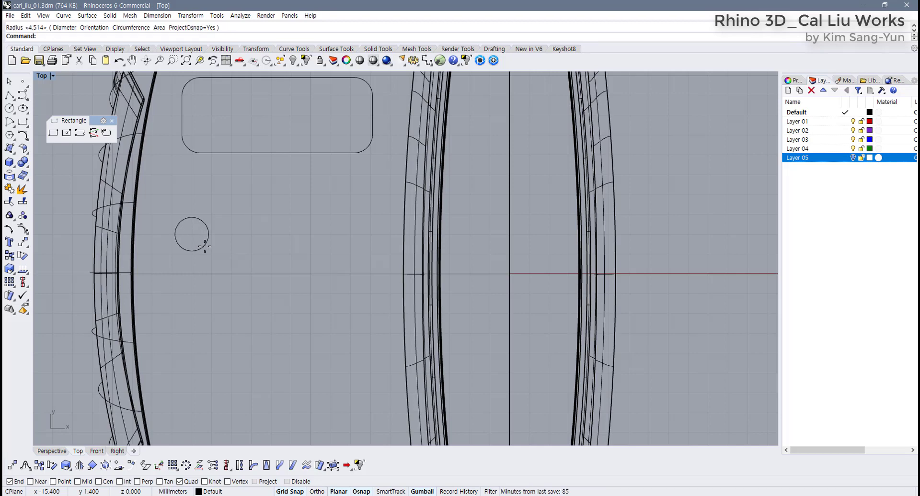
Shift the circle about 0.9 mm toward the central slot, and try two copies in a row beside it before undoing them
click(208, 243)
drag(224, 237, 374, 235)
scroll(290, 297, down, 3)
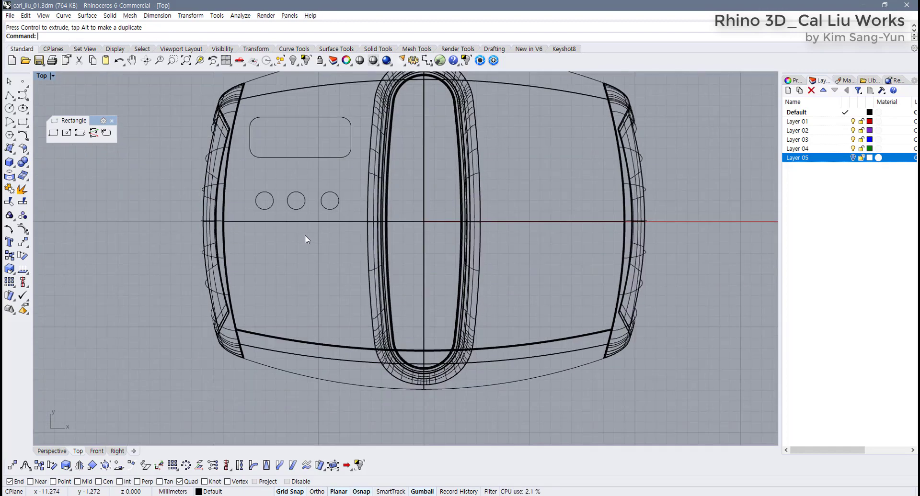
scroll(305, 234, up, 3)
scroll(264, 296, down, 5)
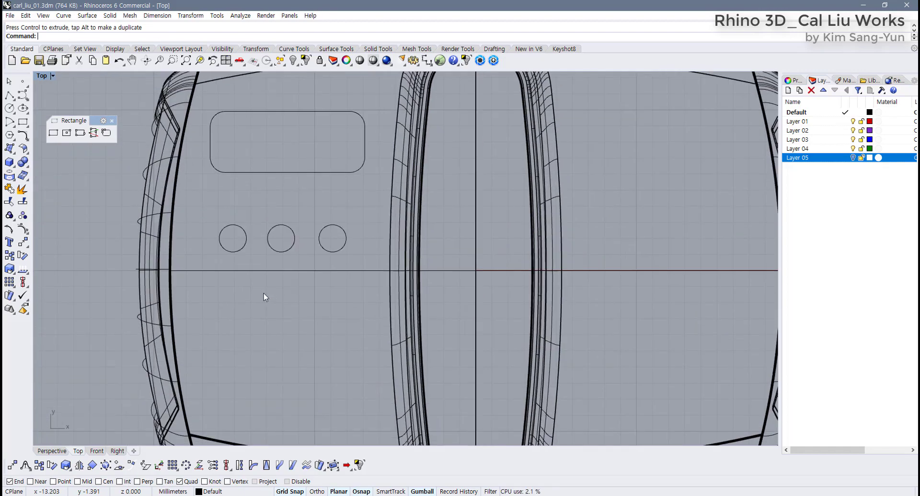
scroll(263, 293, up, 6)
key(ctrl+z)
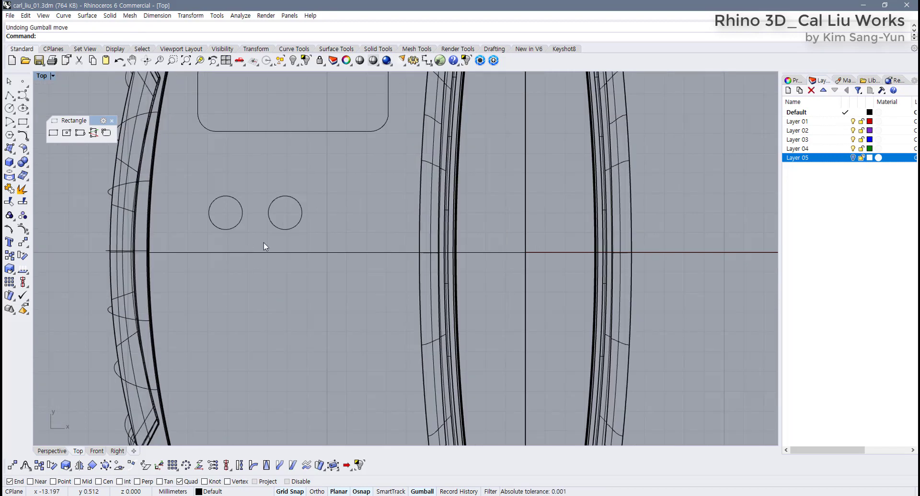
key(ctrl+z)
Move the circle 8 mm down in the Top view and 0.1 mm toward the central slot
click(234, 228)
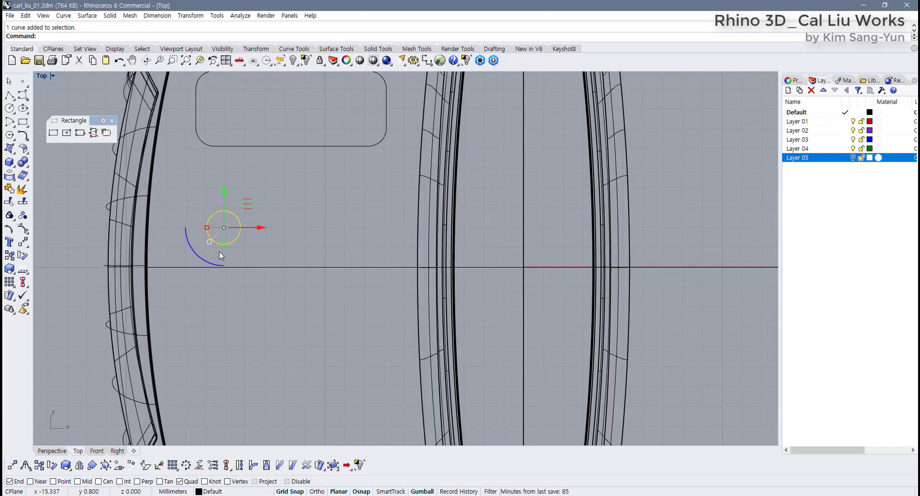
scroll(220, 254, down, 2)
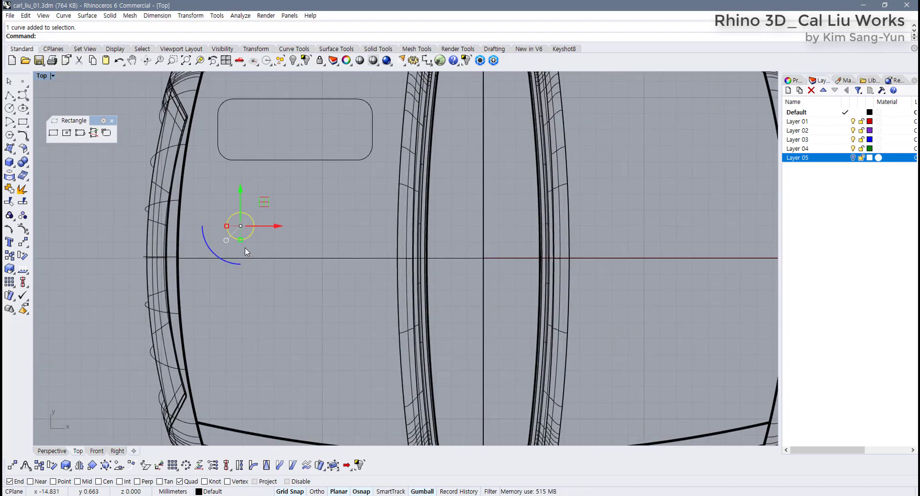
scroll(245, 248, down, 4)
scroll(247, 229, up, 4)
right_drag(245, 249, 240, 222)
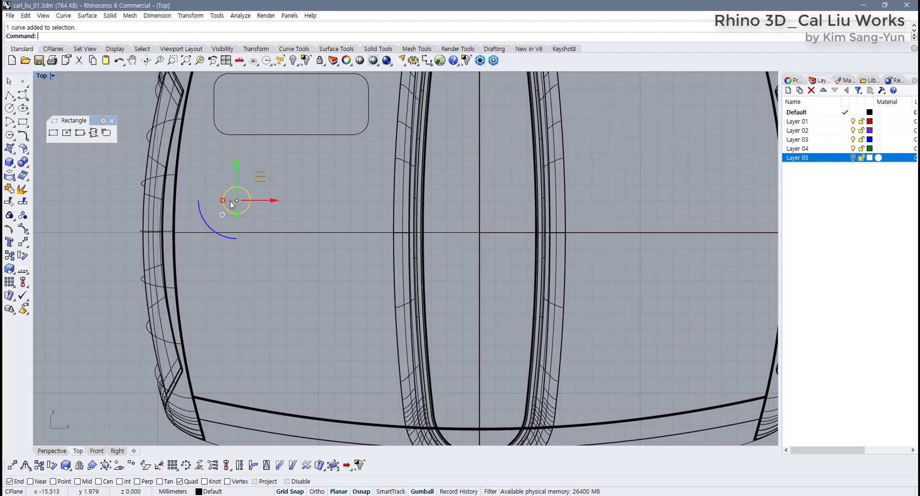
drag(237, 168, 238, 298)
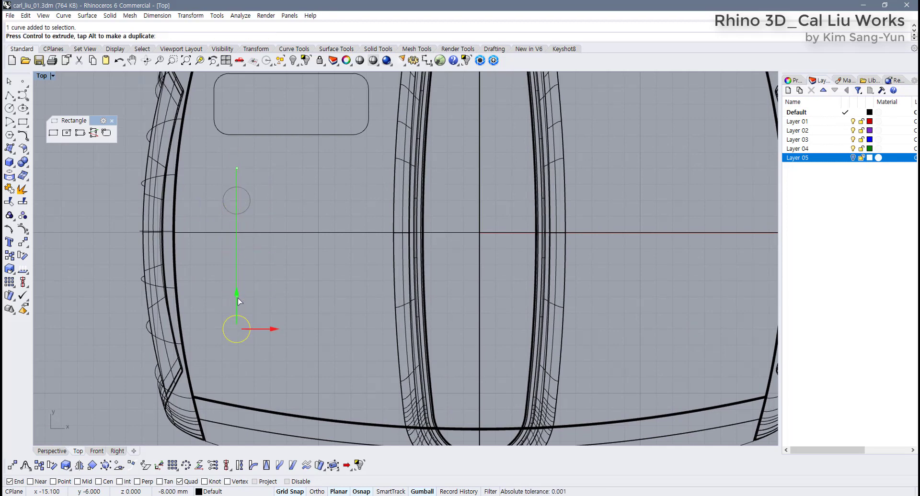
scroll(252, 329, up, 3)
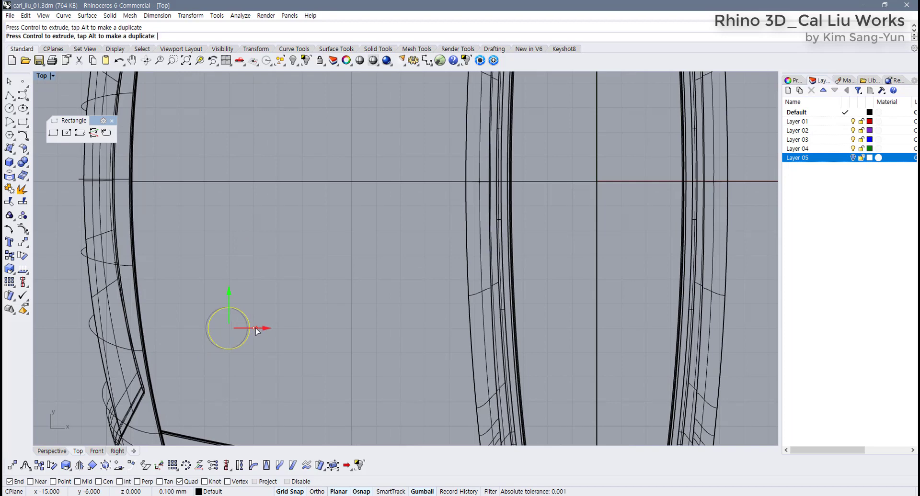
scroll(256, 328, down, 3)
right_drag(256, 325, 240, 320)
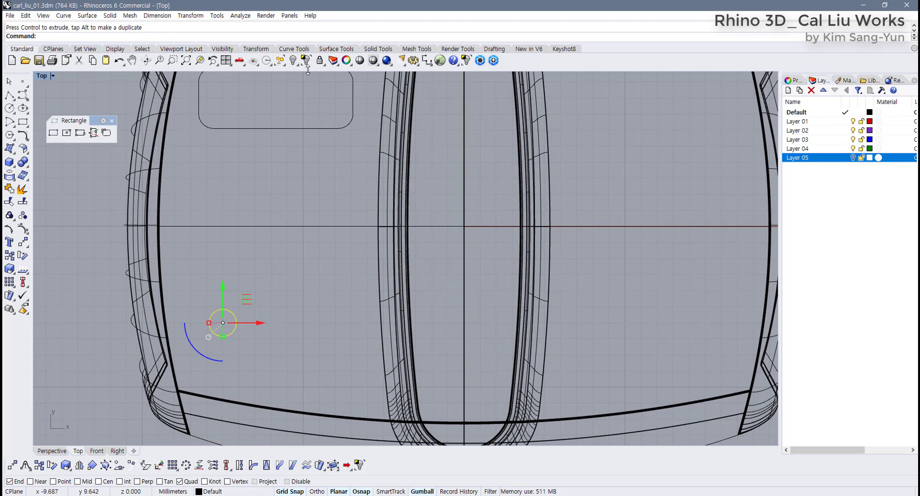
Create a rectangular array of the circle with 3 in X and 4 in Y, at 3 mm spacing both ways
click(259, 50)
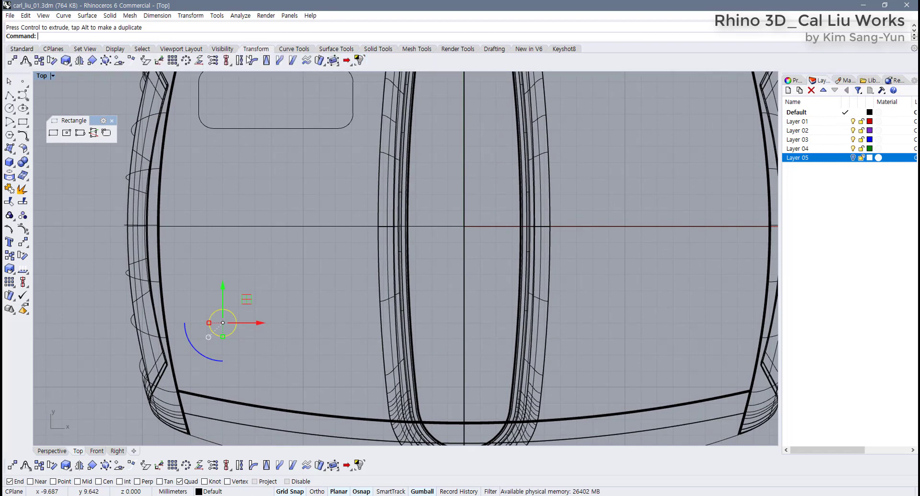
click(172, 60)
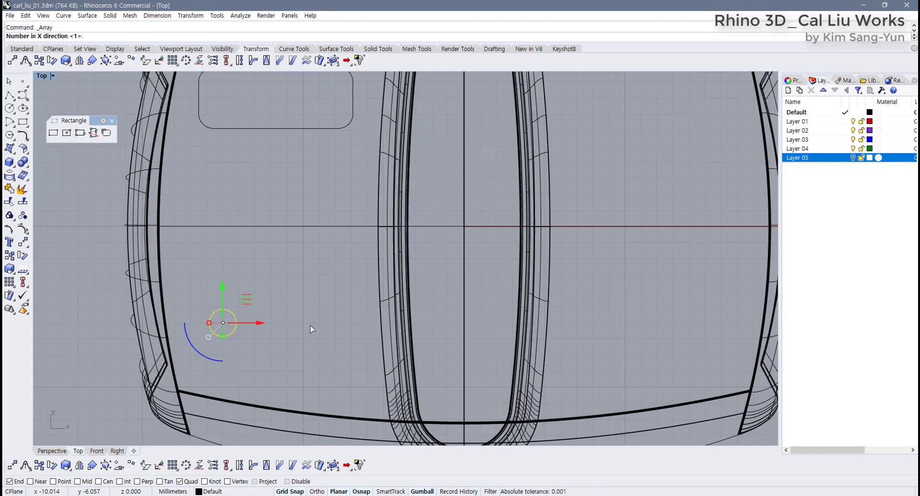
text(3)
key(Return)
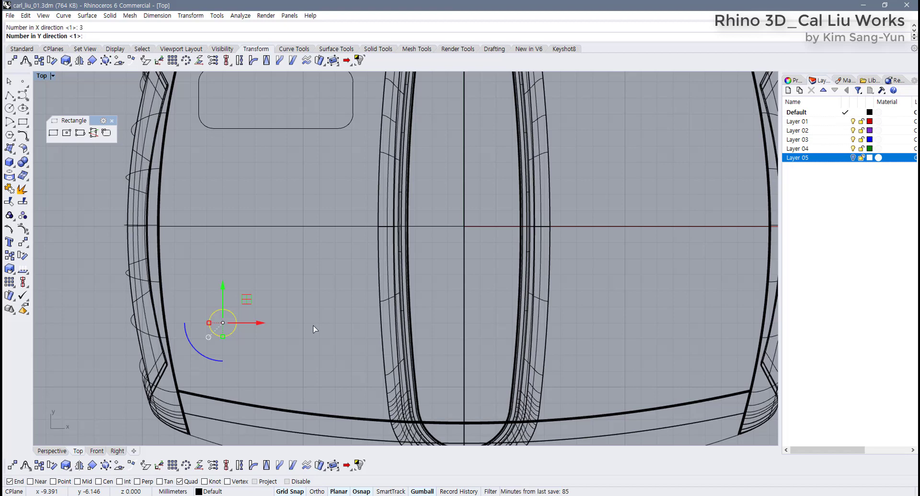
text(4)
key(Return)
key(Return)
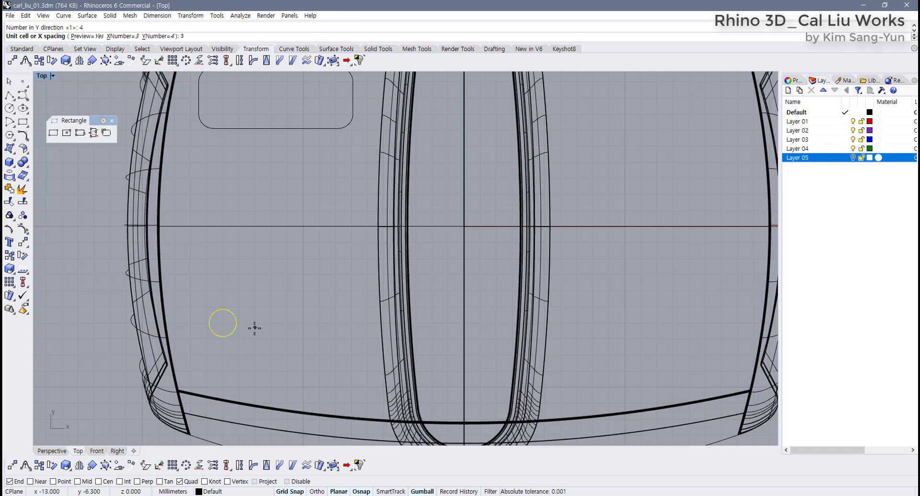
key(Return)
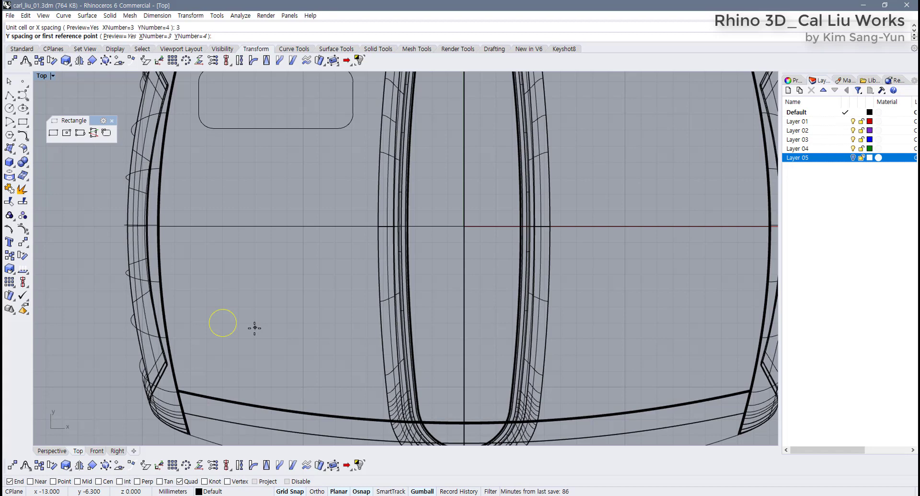
key(Return)
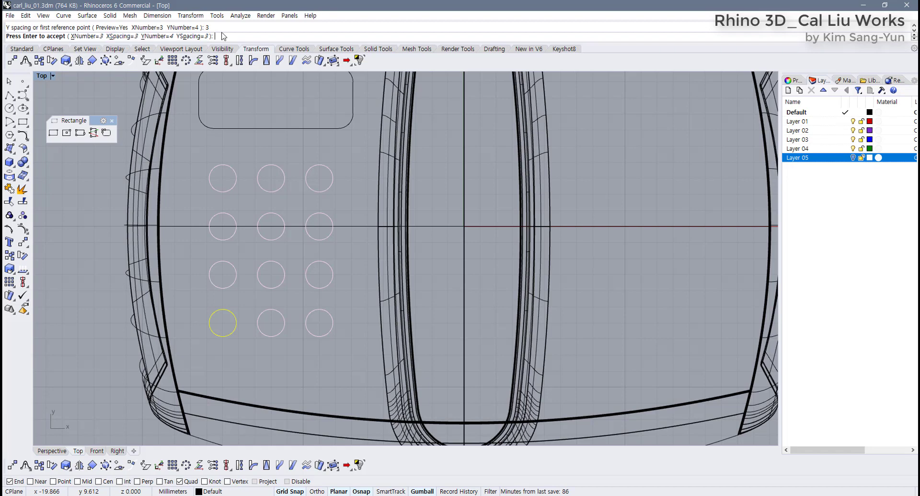
key(Return)
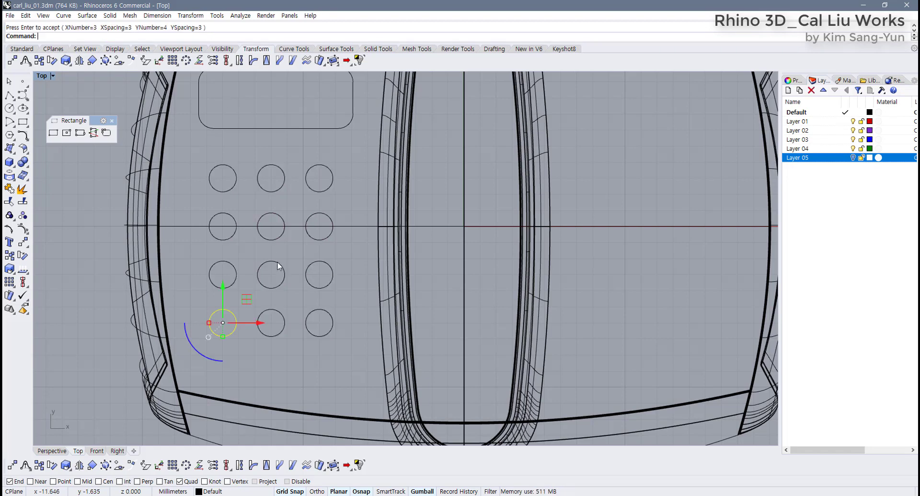
Move the 12 keypad circles sideways with Mid snap and SmartTrack to centre them under the rounded rectangle
scroll(211, 380, down, 4)
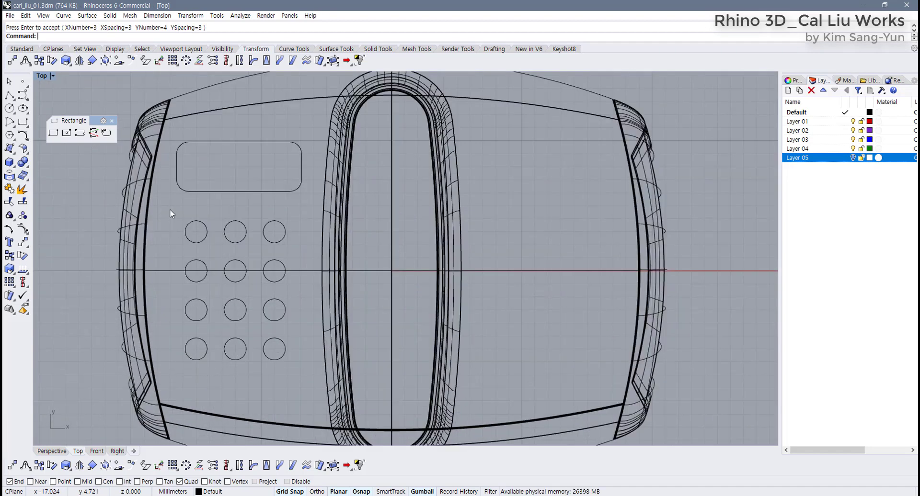
drag(170, 209, 296, 366)
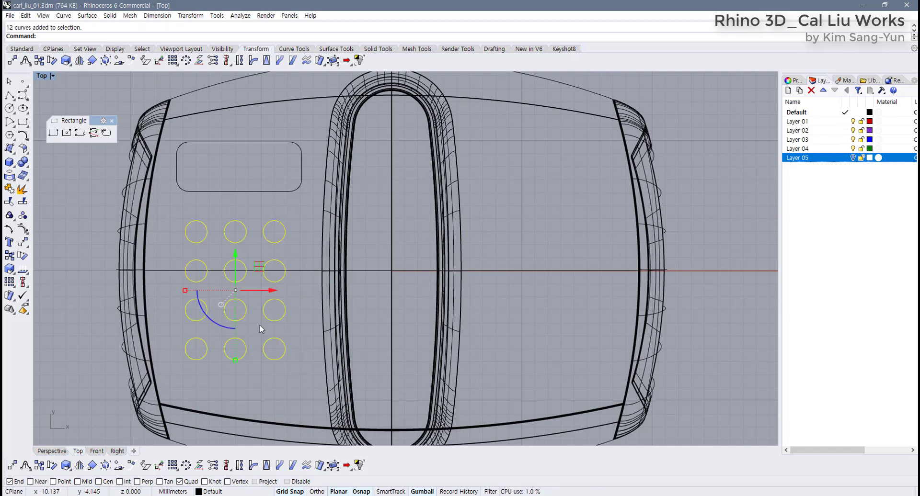
scroll(260, 323, up, 1)
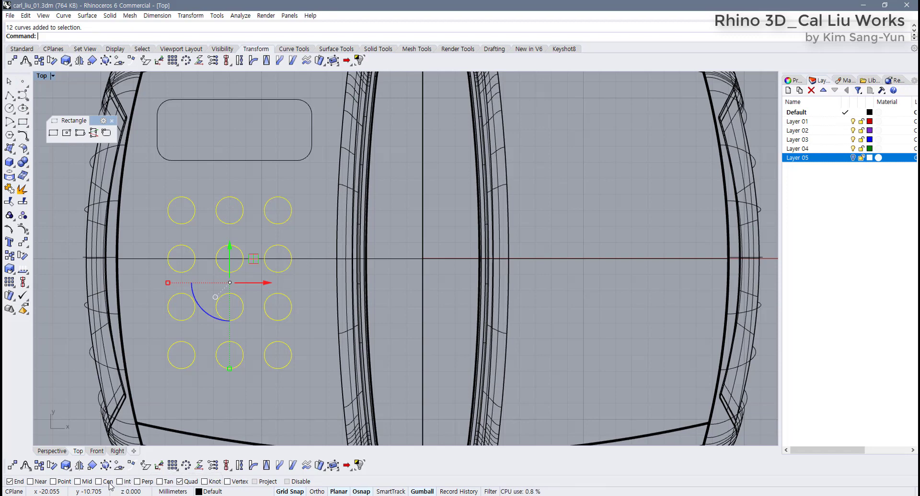
click(79, 482)
click(22, 243)
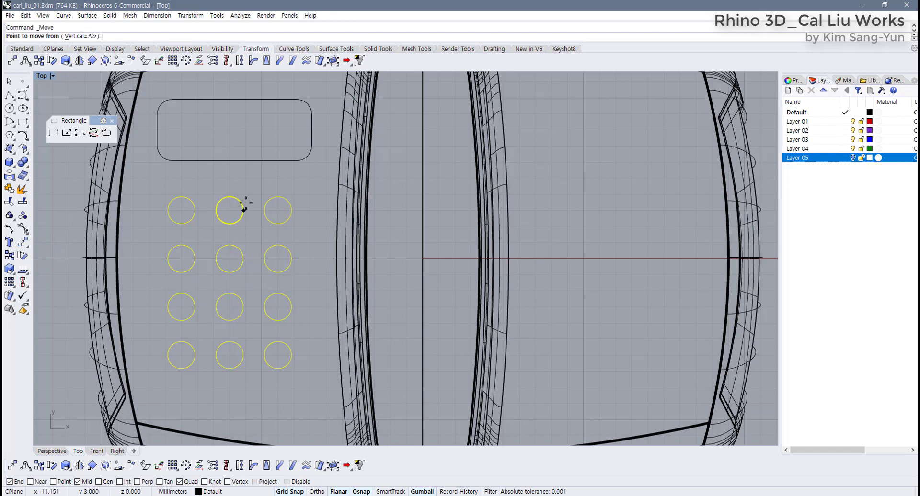
click(230, 196)
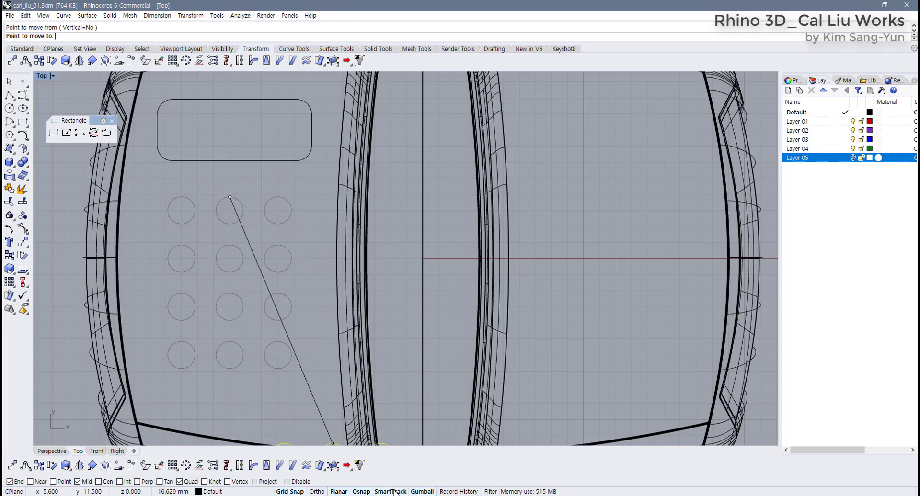
click(234, 196)
scroll(282, 319, down, 5)
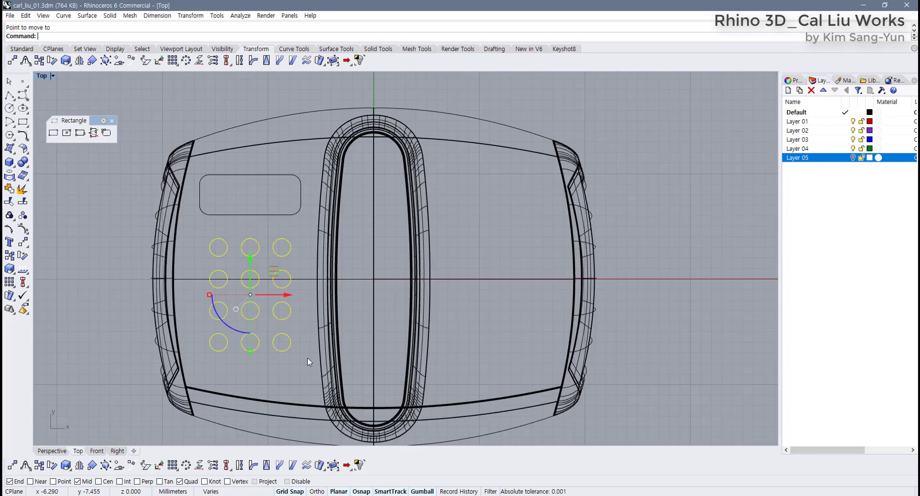
key(Escape)
right_drag(284, 359, 230, 366)
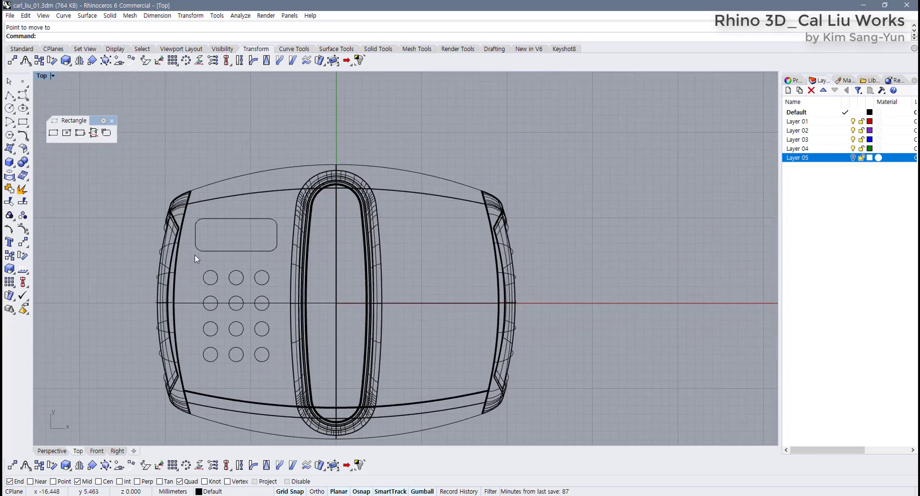
Move all 12 keypad circles about 0.6 mm away from the rounded rectangle in the Top view
drag(191, 259, 272, 377)
scroll(265, 343, up, 2)
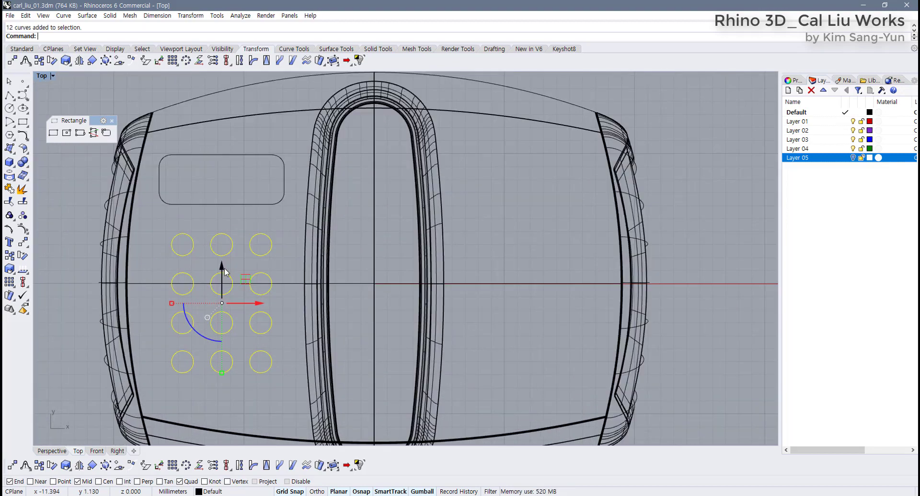
drag(222, 273, 221, 282)
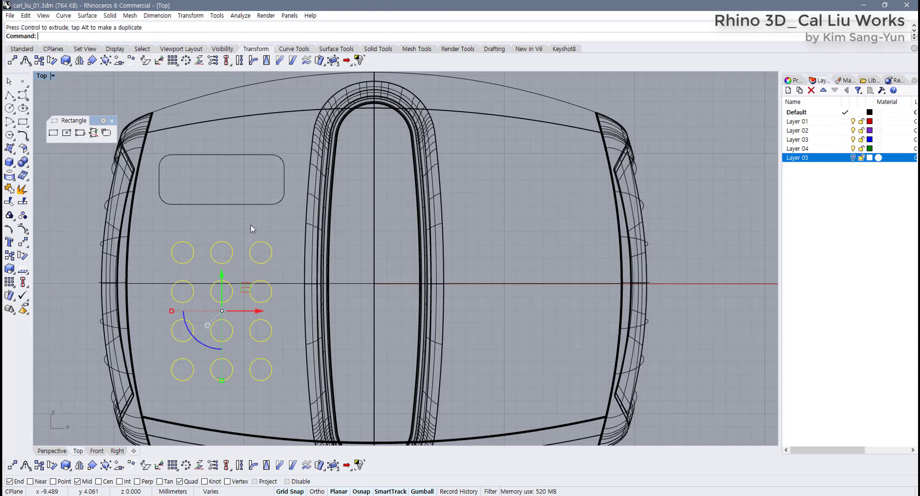
key(Escape)
scroll(251, 301, down, 3)
scroll(254, 301, up, 1)
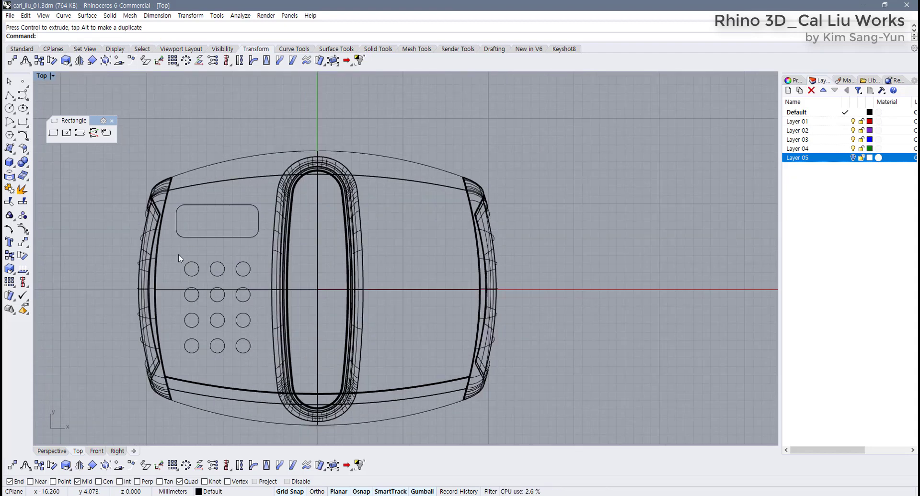
drag(177, 252, 258, 369)
scroll(218, 328, up, 1)
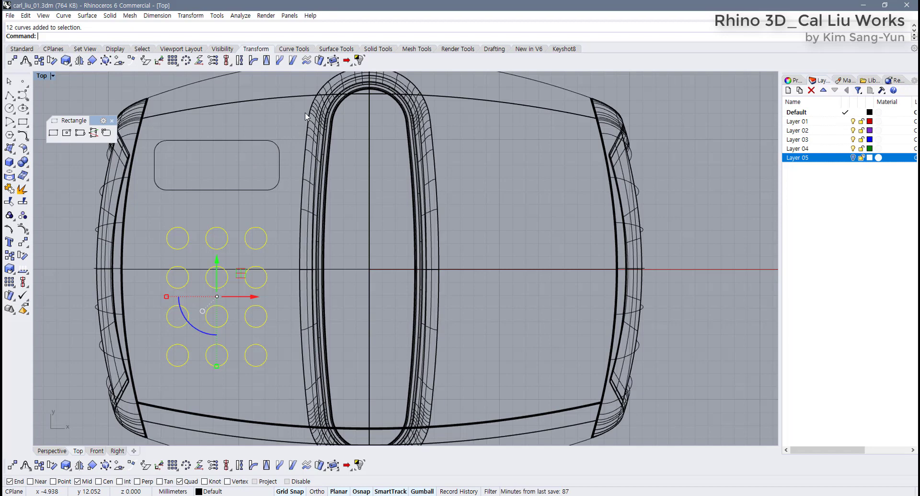
click(189, 254)
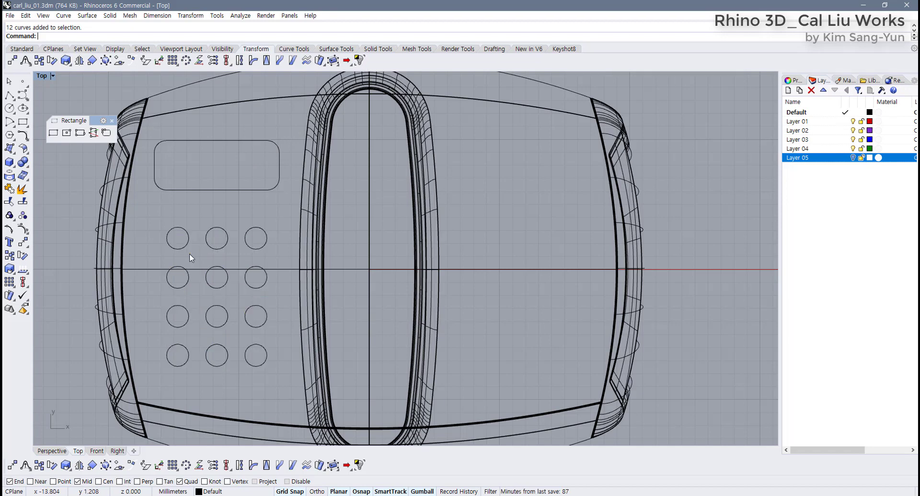
drag(190, 253, 178, 238)
scroll(182, 249, up, 6)
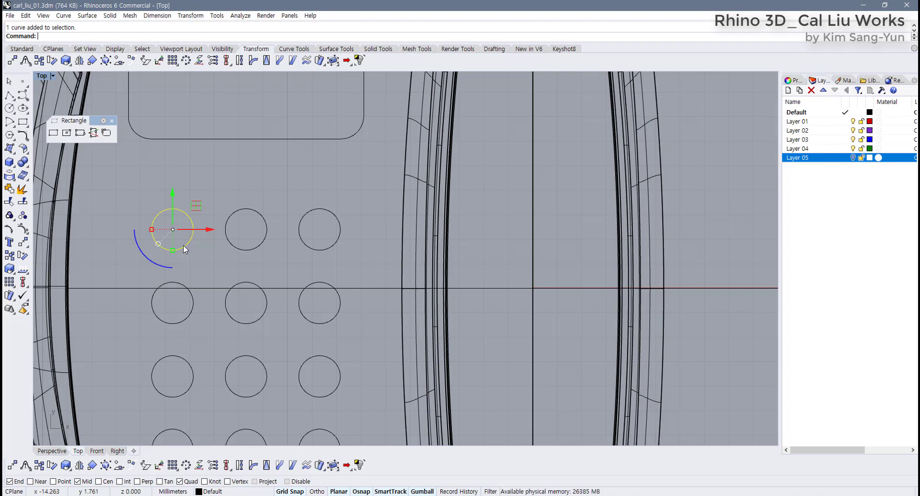
scroll(183, 246, down, 4)
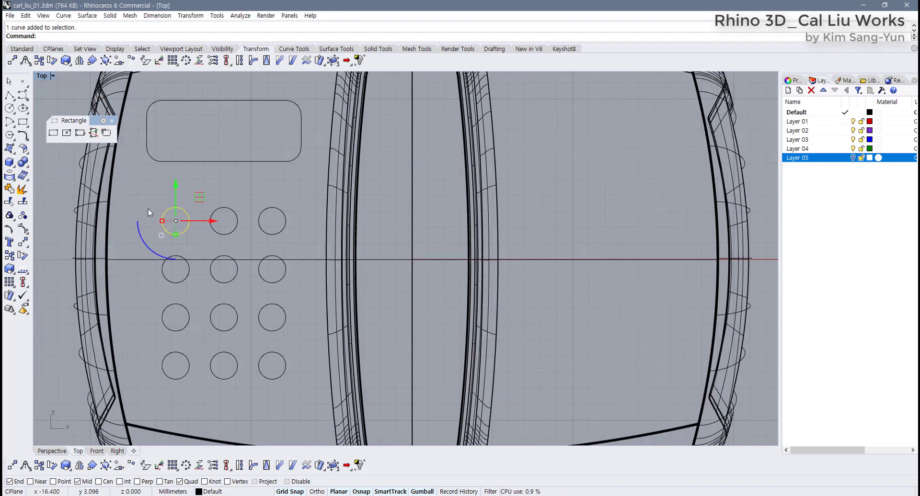
click(144, 196)
drag(144, 196, 307, 405)
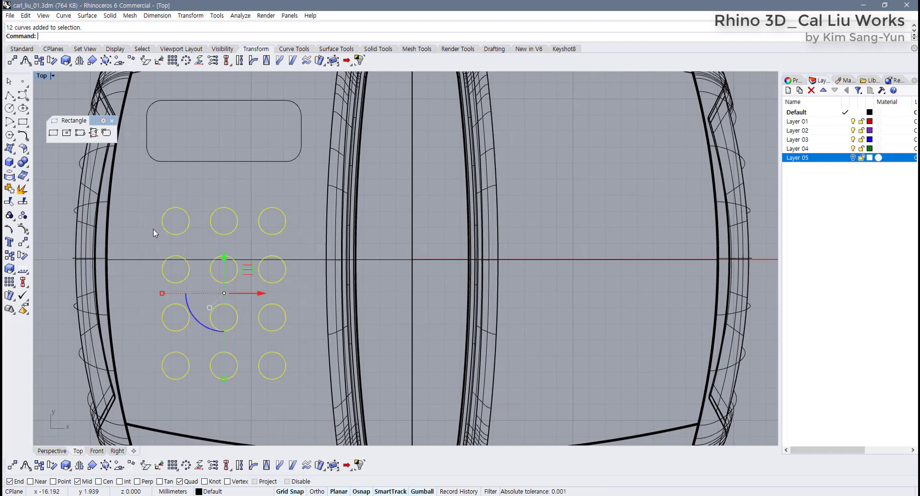
click(188, 200)
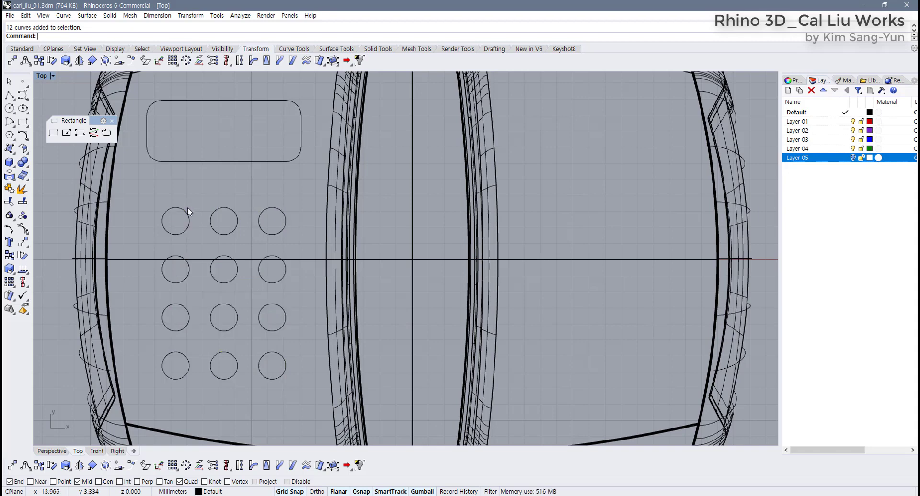
Place an area centroid point in each of the three circles in the keypad's first row, nearest the rounded rectangle
click(23, 270)
drag(46, 265, 55, 205)
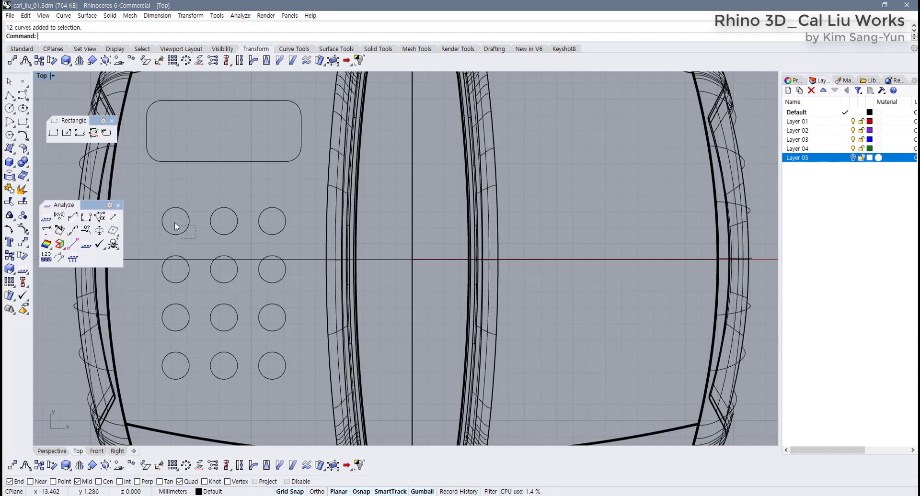
drag(174, 222, 170, 218)
right_drag(190, 239, 218, 239)
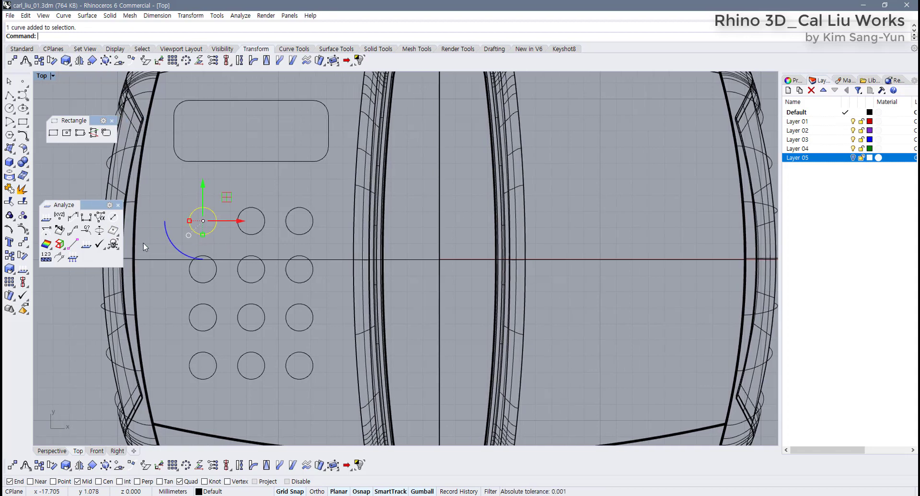
click(115, 232)
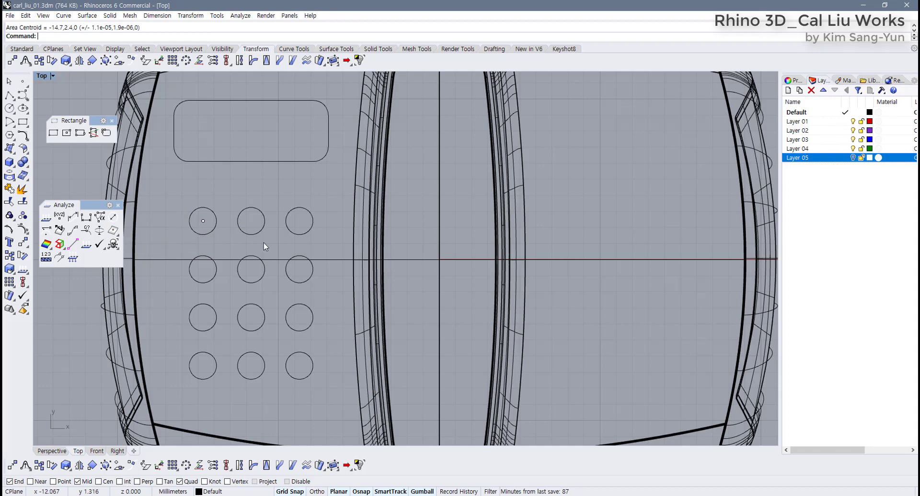
drag(269, 246, 253, 226)
right_click(252, 226)
click(303, 234)
right_click(216, 277)
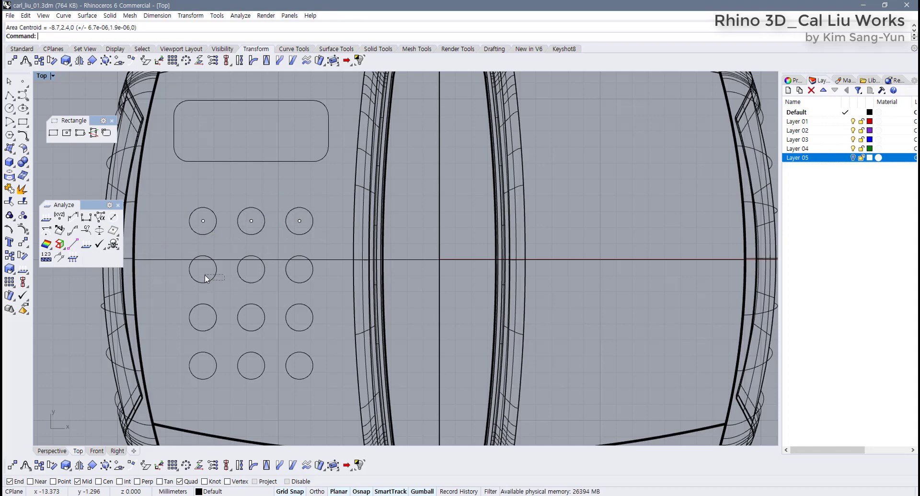
Place area centroid points in the three circles of the keypad's second row
click(211, 280)
right_click(273, 292)
drag(271, 287, 253, 274)
right_click(318, 286)
click(313, 274)
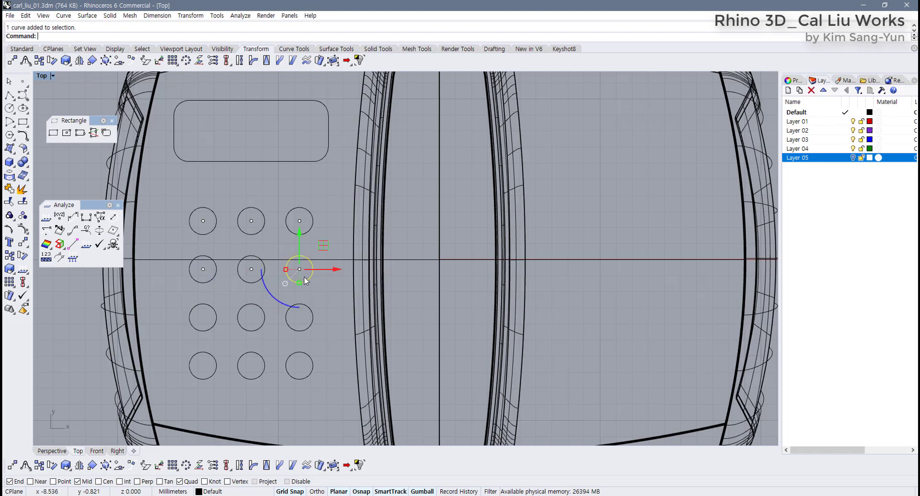
right_click(320, 324)
Place area centroid points in the three circles of the keypad's third row
drag(320, 323, 263, 332)
click(252, 334)
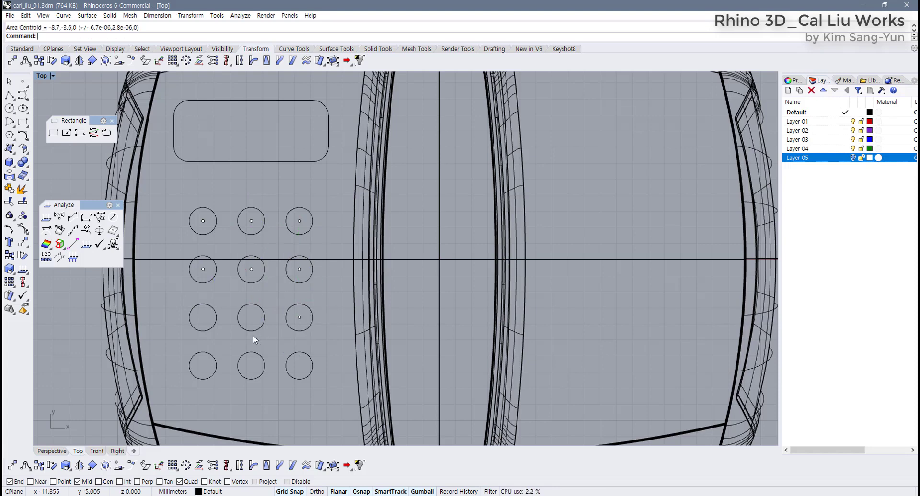
right_click(206, 339)
click(205, 332)
right_click(210, 338)
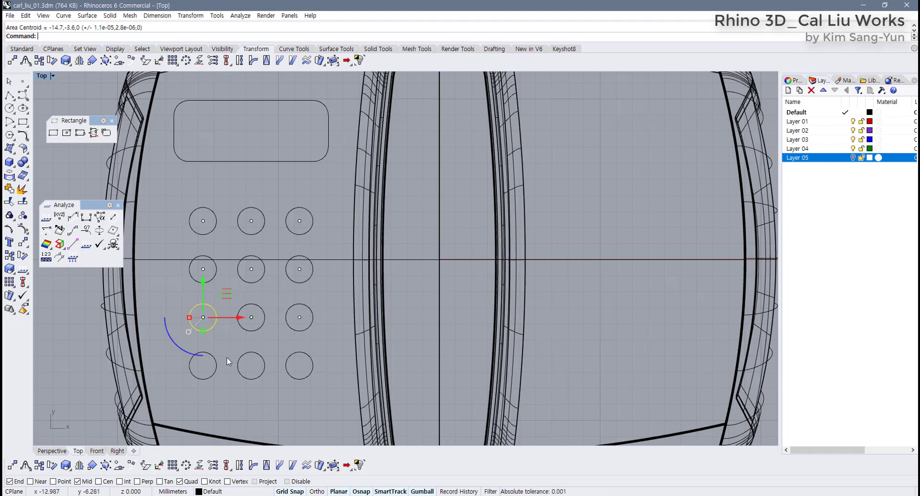
Place area centroid points in the three circles of the keypad's fourth row
click(215, 370)
right_click(225, 376)
click(264, 377)
right_click(269, 375)
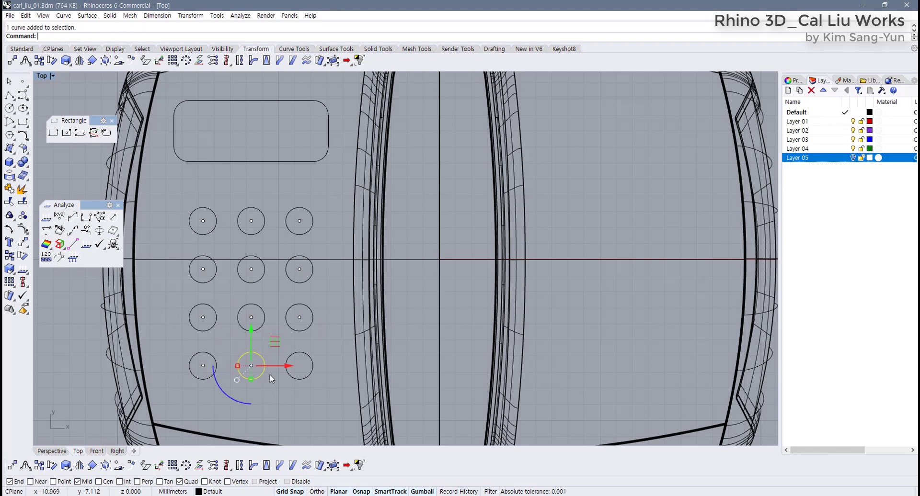
click(312, 364)
right_click(321, 405)
Delete the duplicate centroid point in the middle circle of the keypad's third row
click(252, 320)
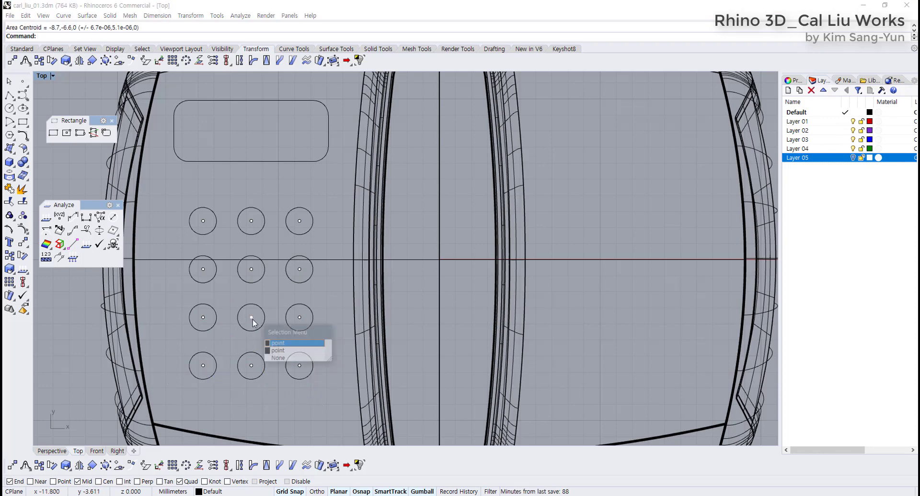
click(278, 341)
key(Delete)
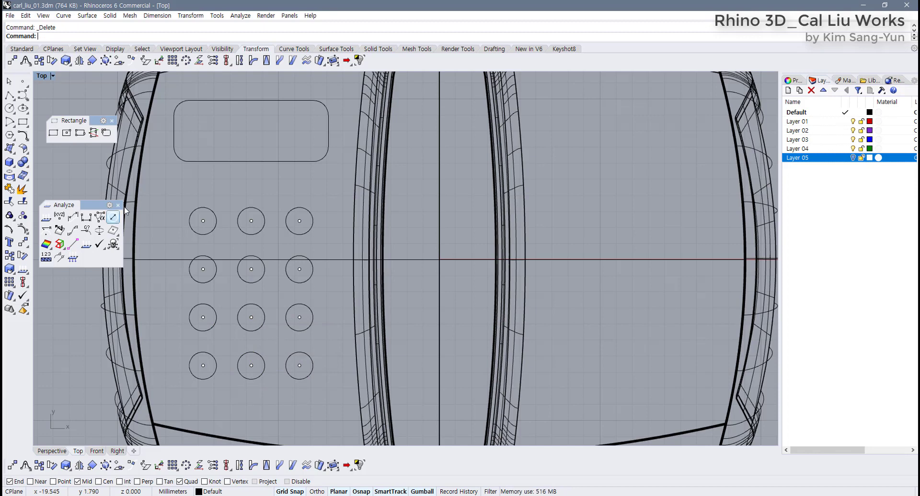
Project the 12 keypad circles and their centre points onto the device body along the Top view's CPlane Z direction
drag(174, 192, 326, 391)
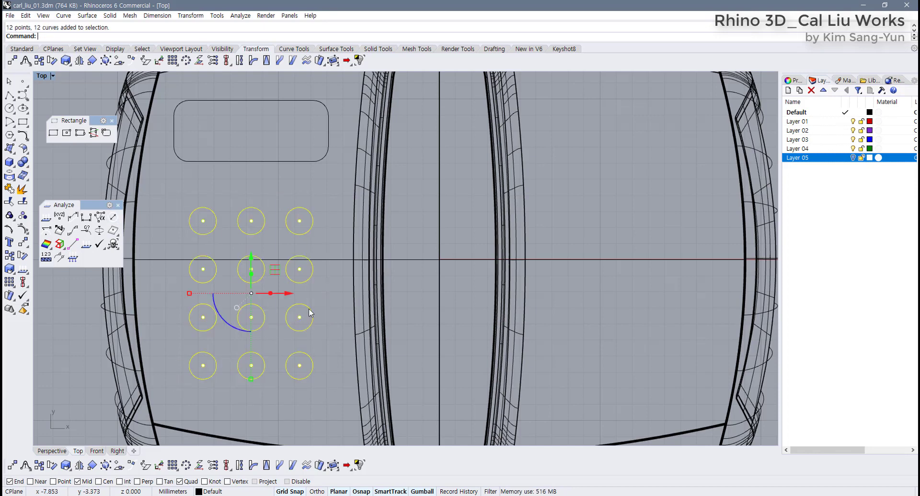
right_drag(313, 307, 329, 304)
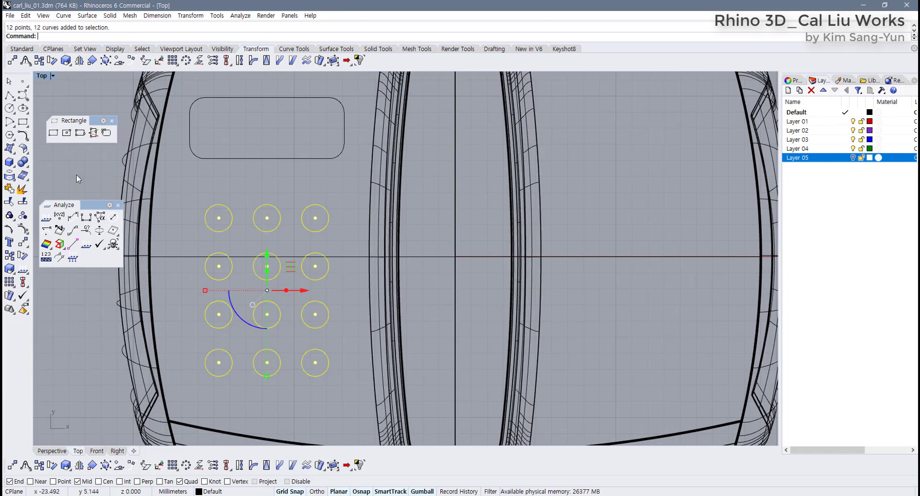
click(11, 179)
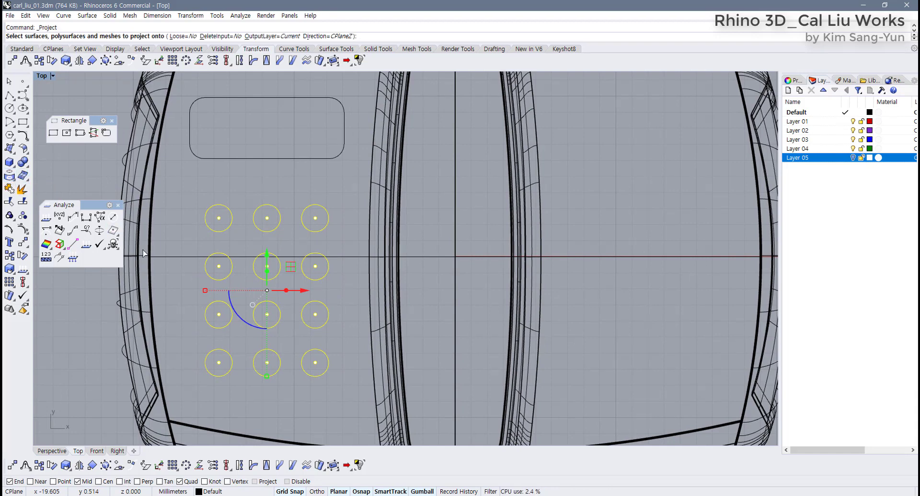
click(185, 261)
key(Return)
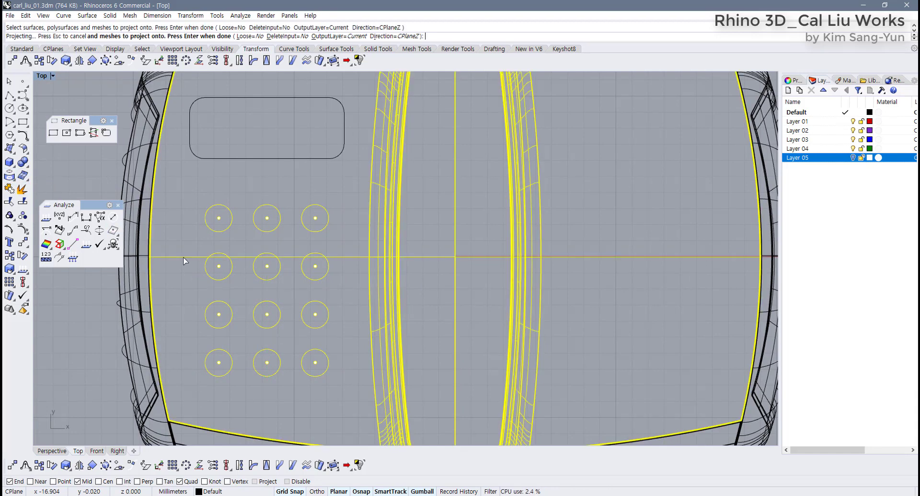
Return to the four-view layout, set the Perspective view to Shaded, and examine the projected keypad curves on the body
double_click(41, 77)
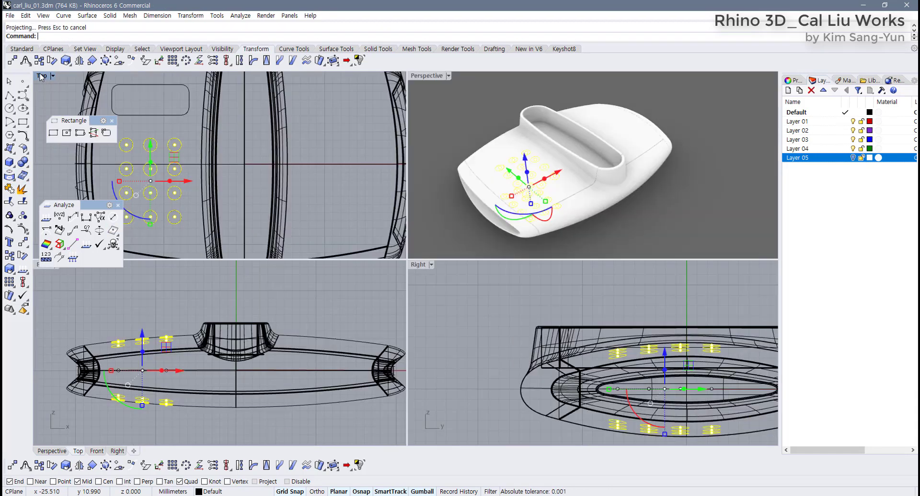
click(448, 77)
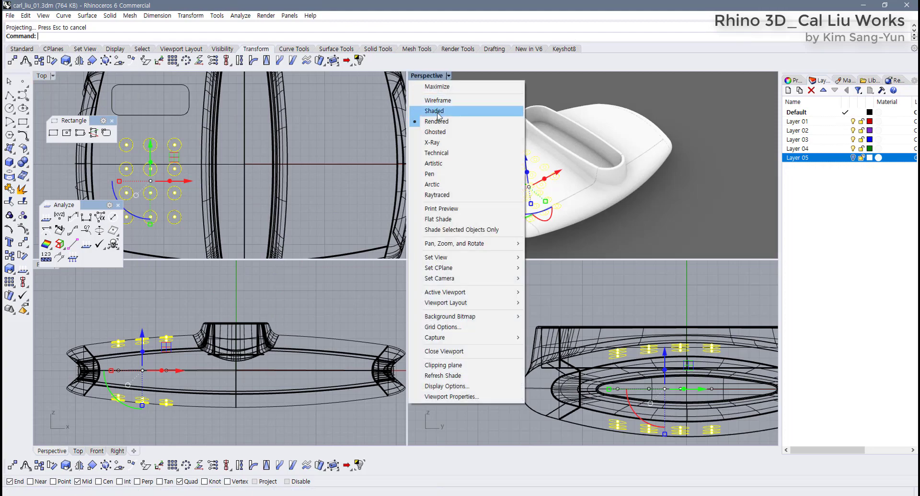
click(437, 112)
scroll(618, 220, up, 8)
key(Escape)
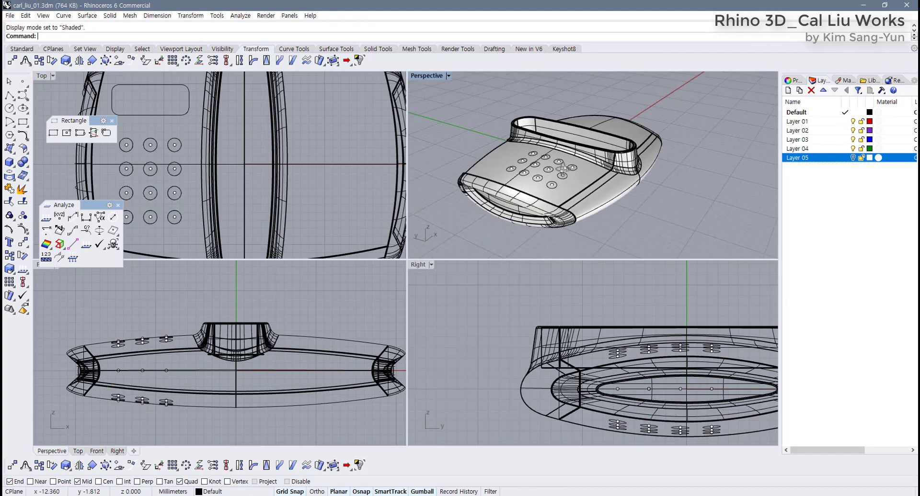
right_drag(628, 168, 562, 159)
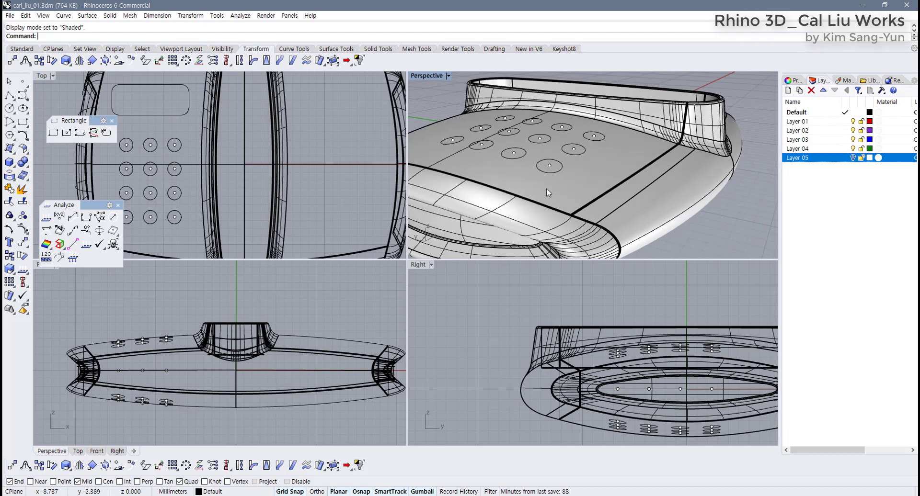
right_drag(571, 339, 496, 298)
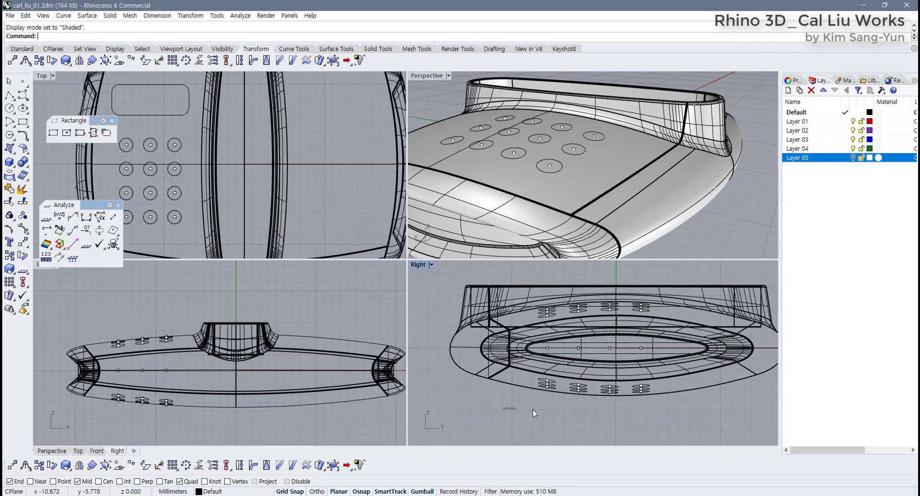
Delete the projected keypad circles and centre points that landed on the underside of the body
drag(533, 409, 726, 380)
drag(505, 409, 685, 377)
key(Delete)
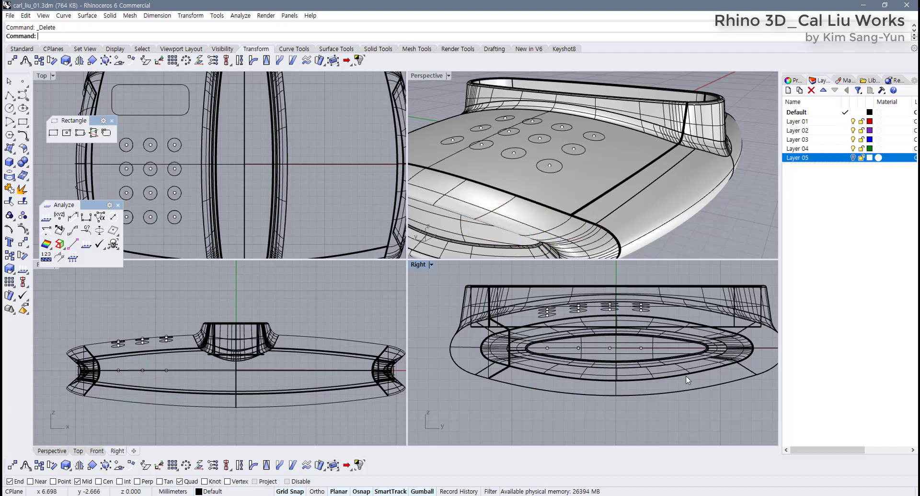
right_drag(686, 376, 772, 368)
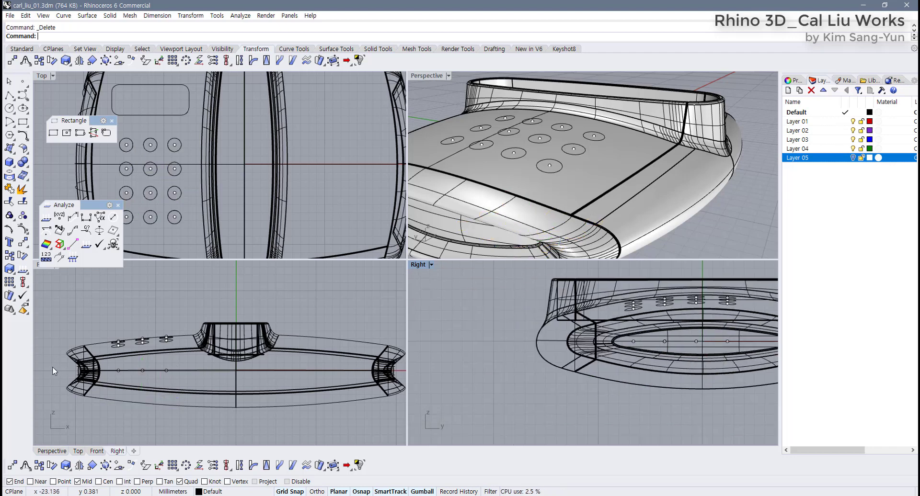
drag(53, 366, 185, 379)
scroll(122, 355, up, 2)
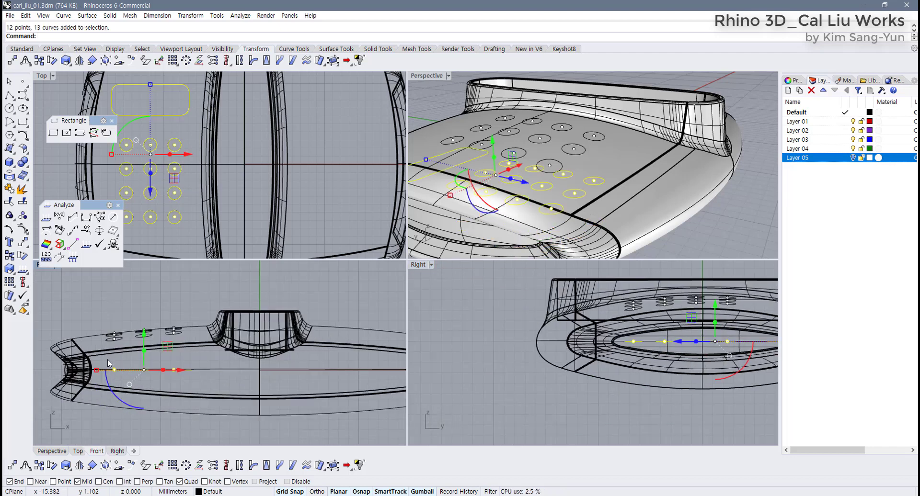
key(Escape)
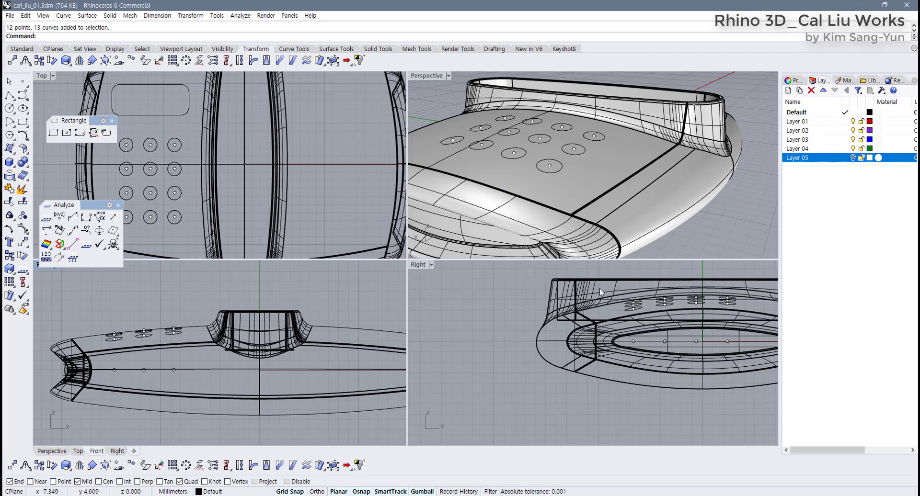
Project the rounded display rectangle onto the body along the Top view's CPlane Z direction and delete the copy on the underside
right_drag(278, 174, 345, 232)
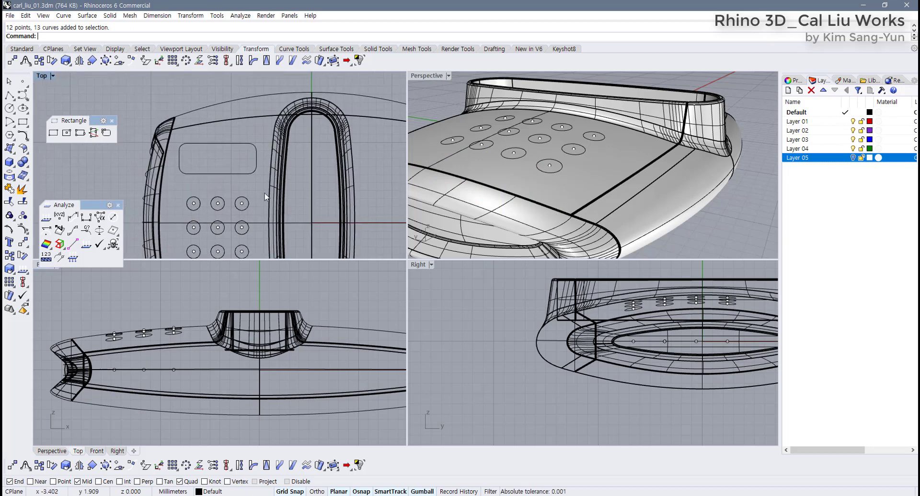
click(241, 175)
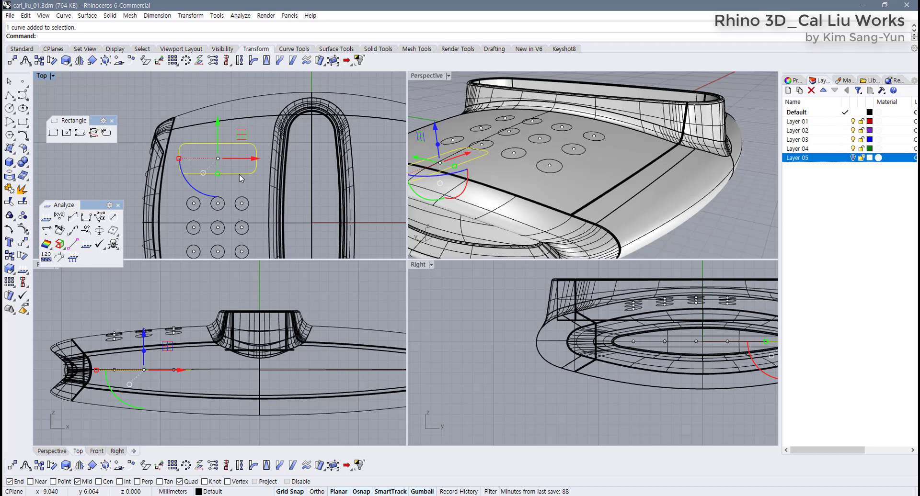
click(10, 176)
click(247, 125)
key(Return)
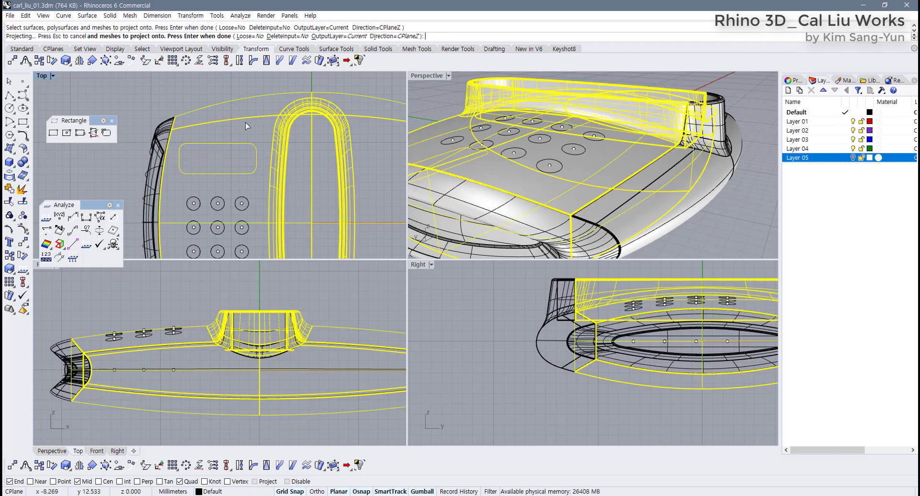
click(470, 350)
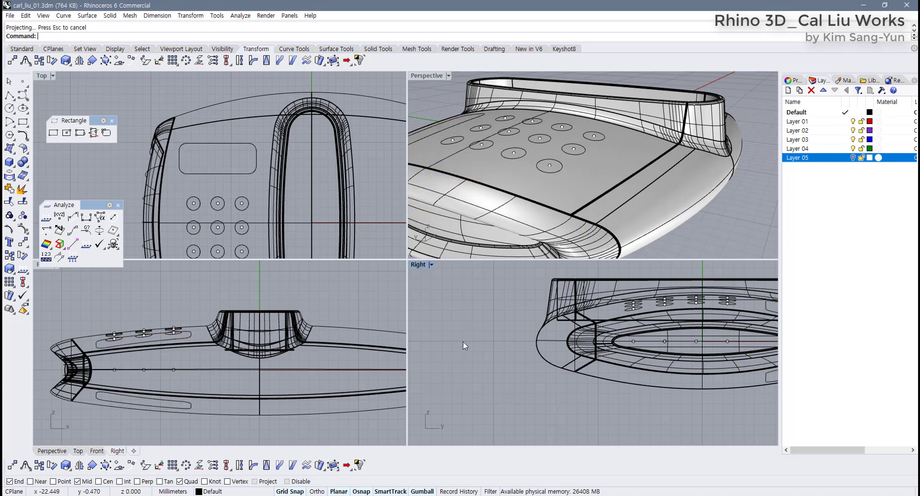
click(188, 408)
key(Delete)
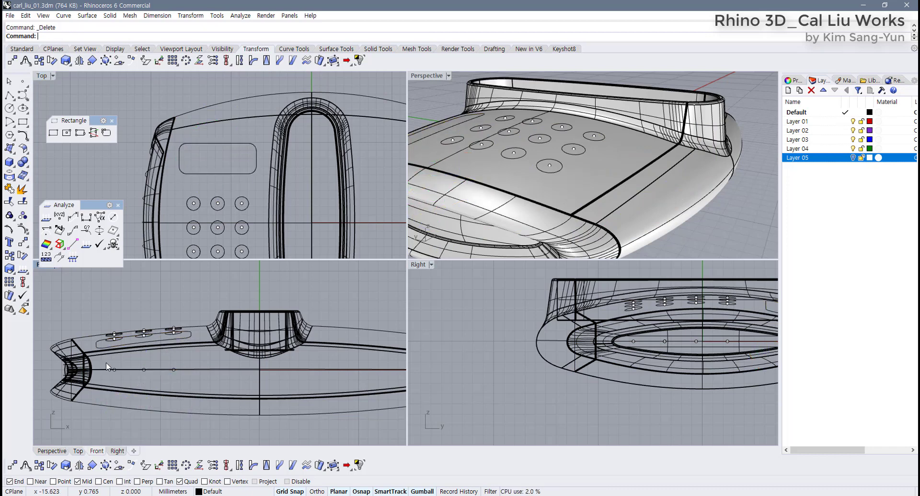
Move the original flat keypad circles and their centre points to Layer 05
drag(104, 362, 193, 376)
scroll(320, 205, down, 5)
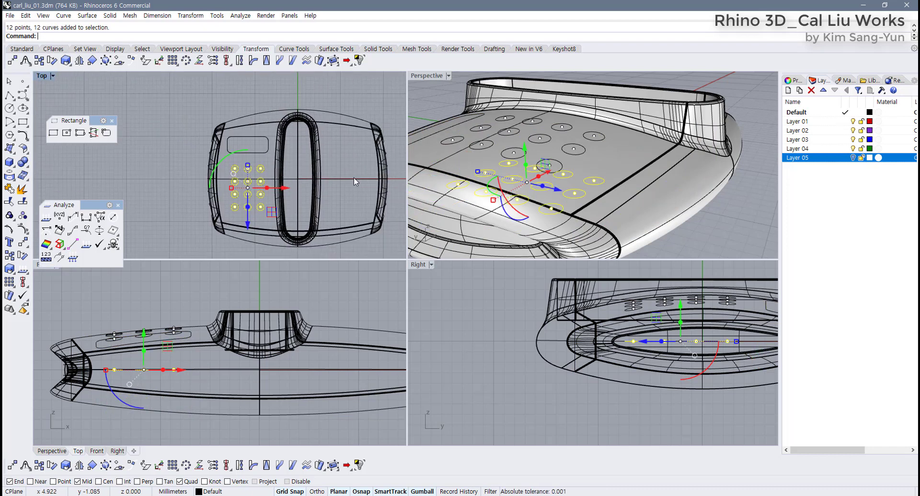
right_click(808, 162)
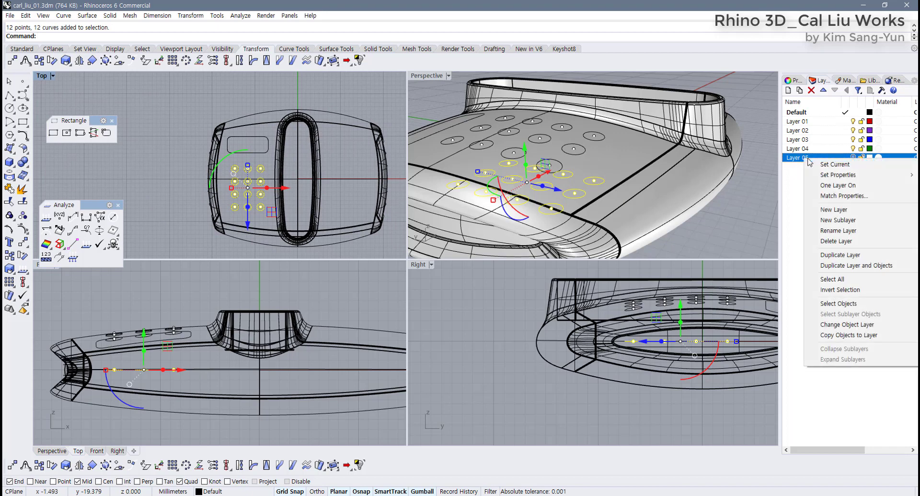
click(878, 328)
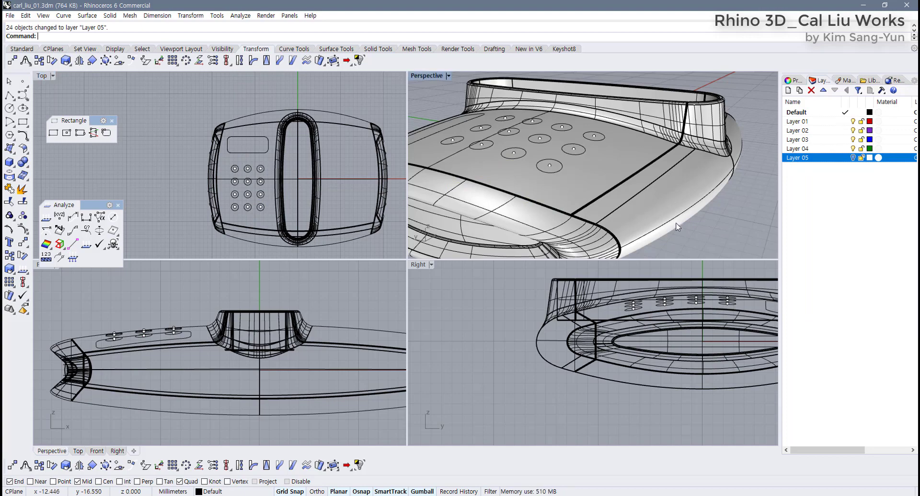
Maximize the Perspective view and examine the display outline and keypad curves on the body's top face
right_drag(757, 244, 575, 222)
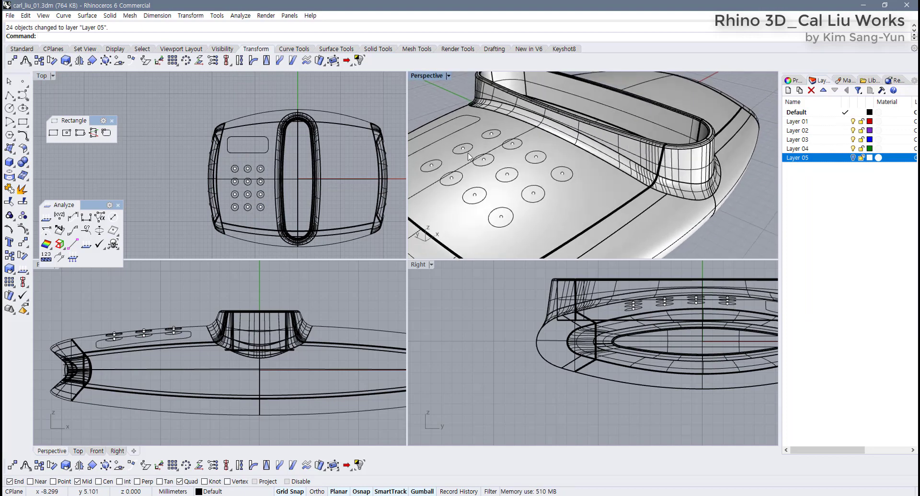
double_click(426, 75)
right_drag(268, 217, 376, 283)
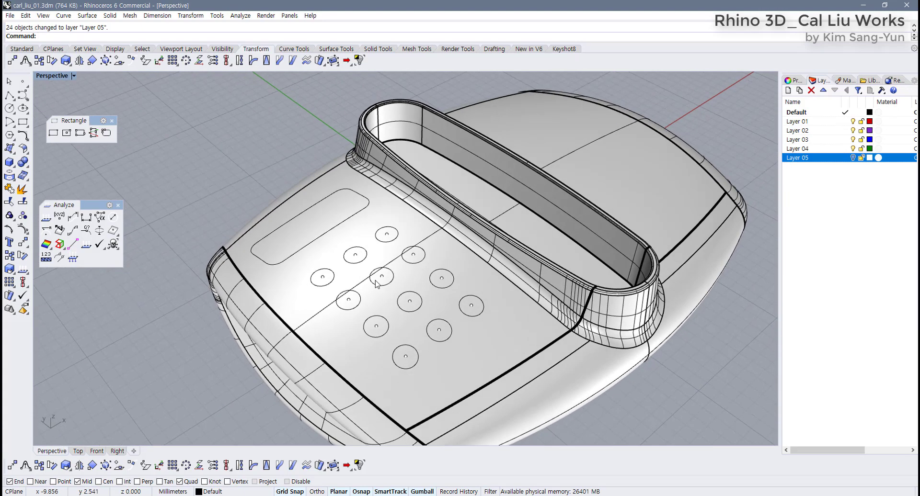
scroll(291, 249, up, 3)
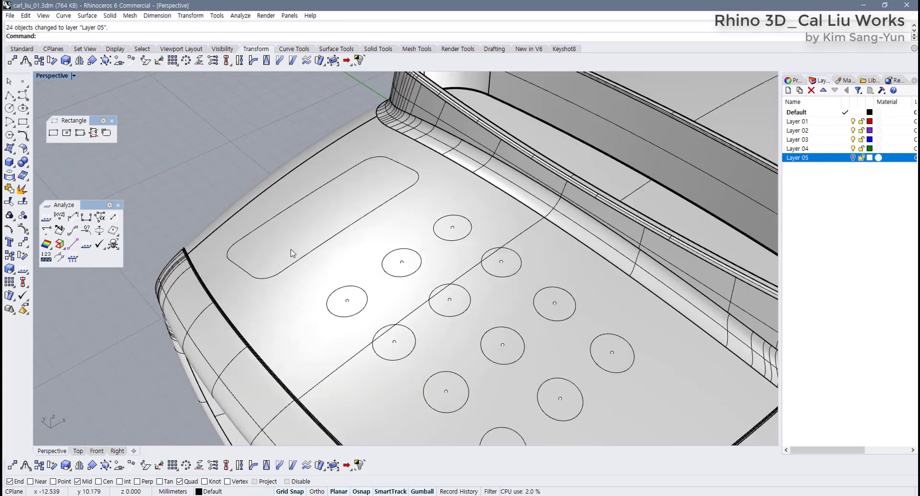
shift+right_drag(297, 273, 311, 287)
click(300, 319)
click(188, 205)
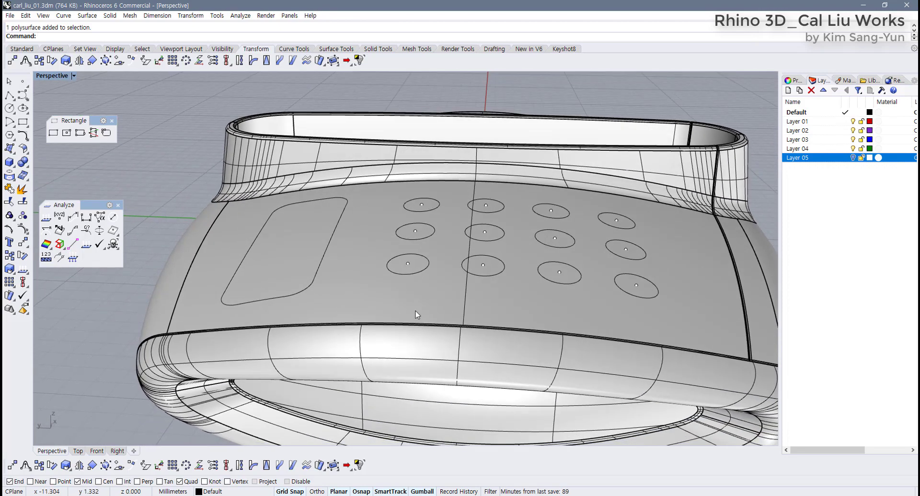
right_drag(416, 315, 415, 185)
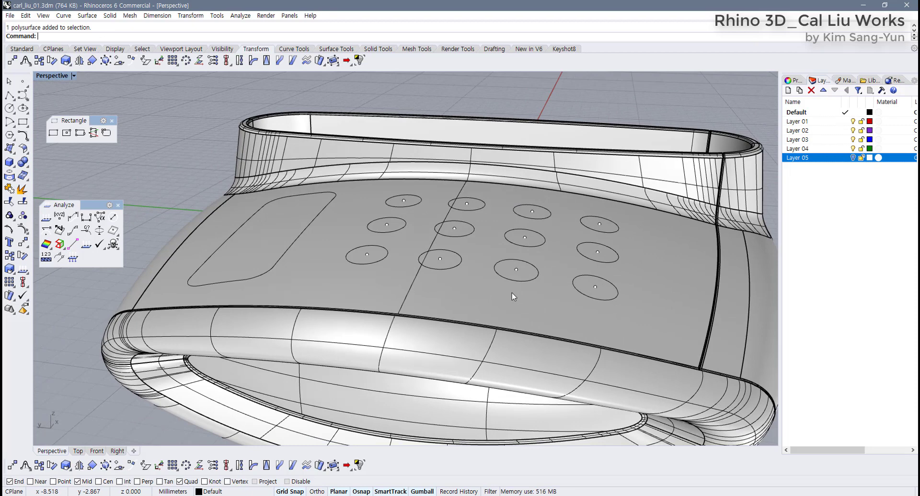
Extract the top face that carries the display and keypad curves from the body polysurface
click(338, 49)
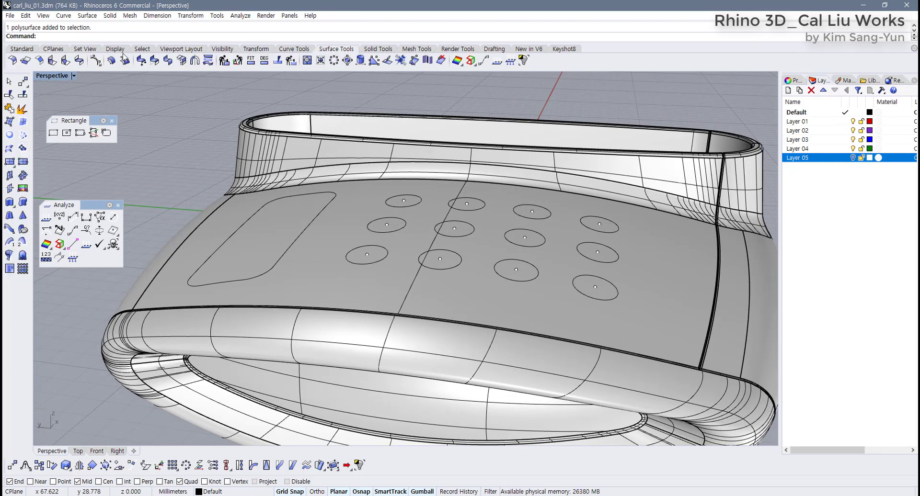
click(22, 49)
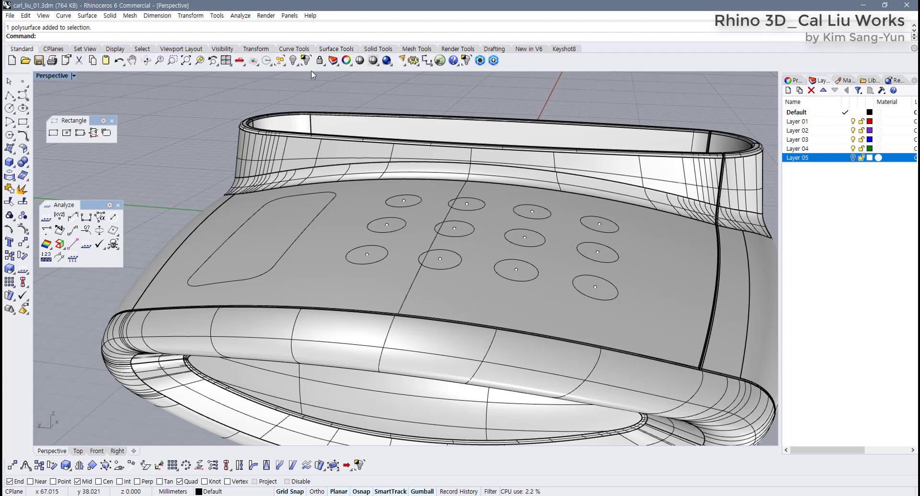
click(378, 50)
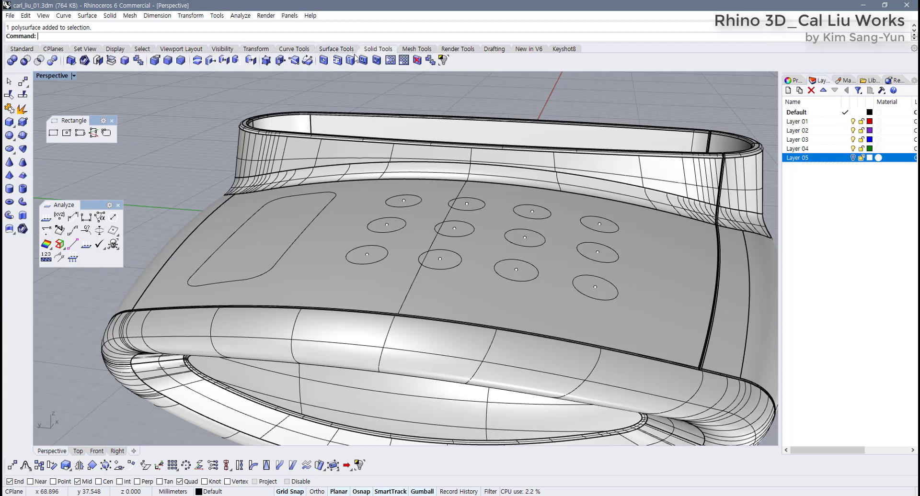
click(111, 61)
click(328, 233)
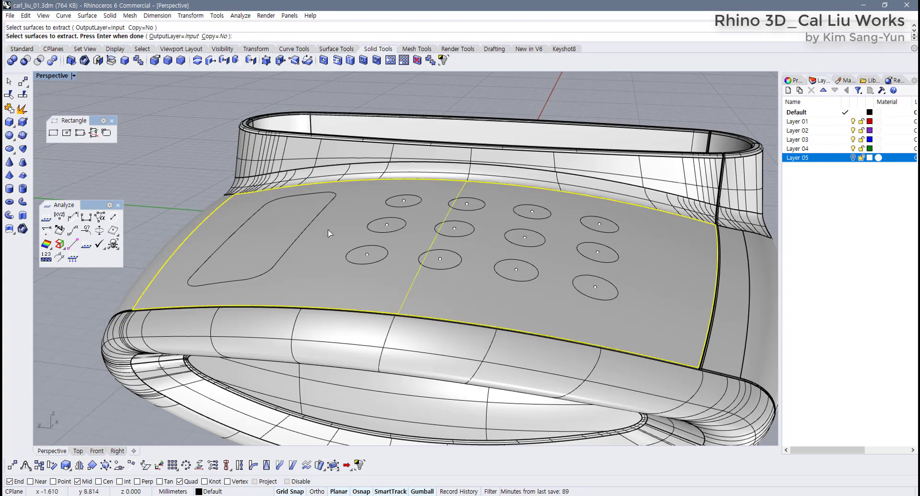
key(Return)
Isolate the extracted top face together with the display and keypad curves and points by hiding the remaining polysurfaces
scroll(256, 244, down, 5)
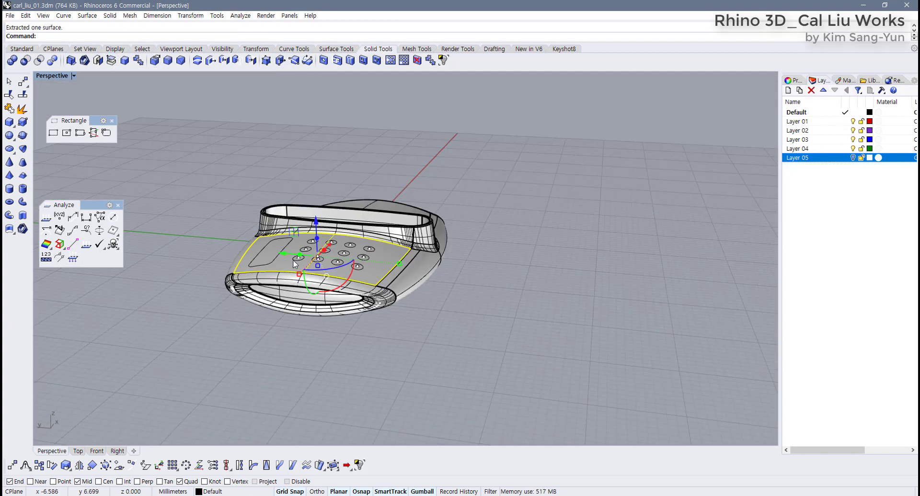
drag(229, 165, 374, 319)
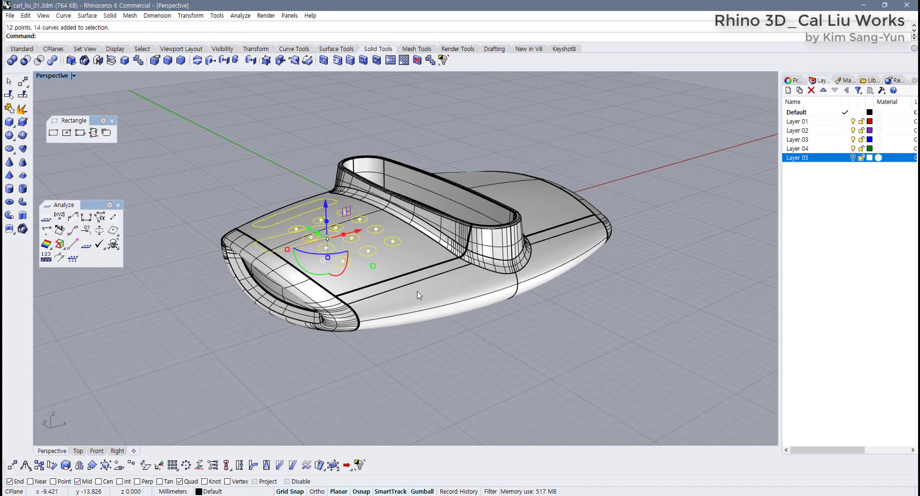
scroll(418, 264, up, 5)
shift+click(417, 254)
scroll(298, 285, up, 3)
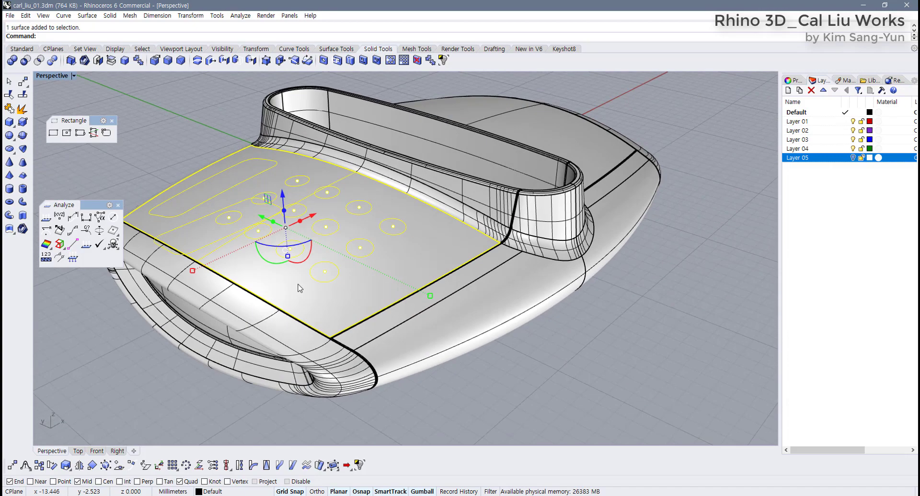
right_drag(299, 287, 390, 115)
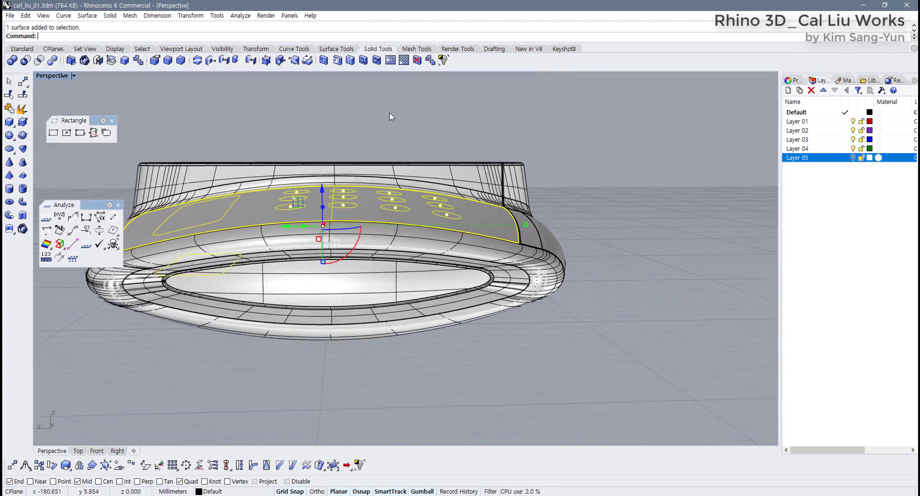
click(444, 60)
click(257, 297)
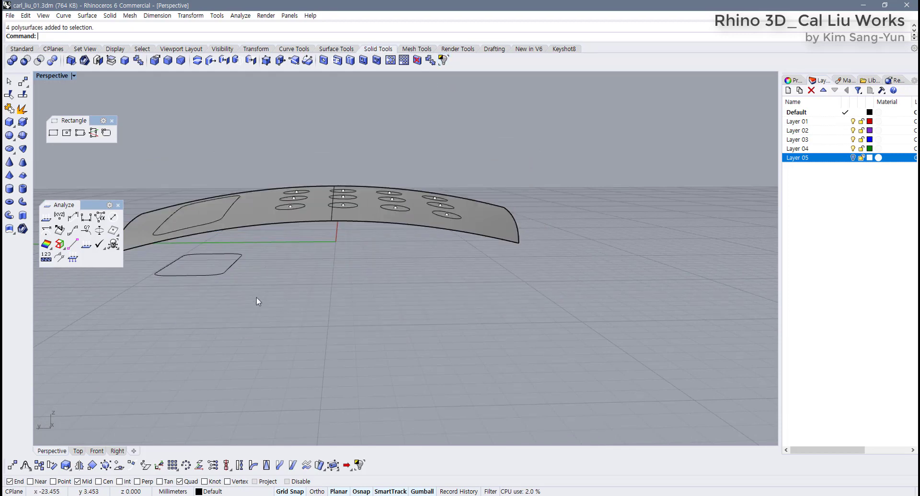
Move the original flat display rectangle below the surface to Layer 05
click(210, 266)
right_click(806, 159)
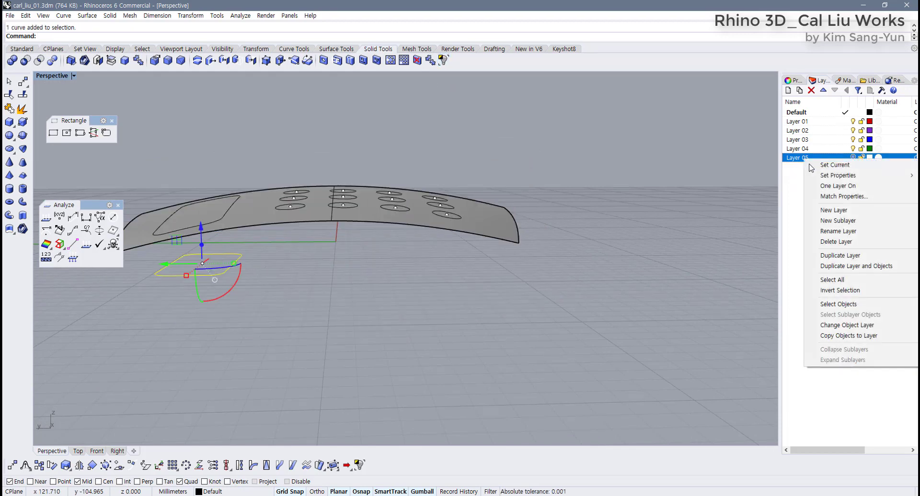
click(857, 325)
Split the extracted top surface with the projected rounded display outline
right_drag(579, 346, 356, 322)
scroll(282, 247, up, 2)
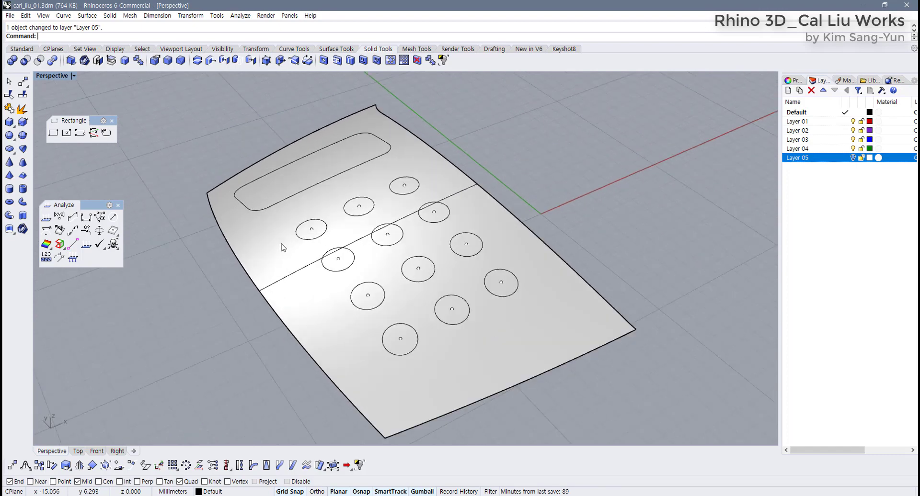
right_drag(294, 200, 308, 218)
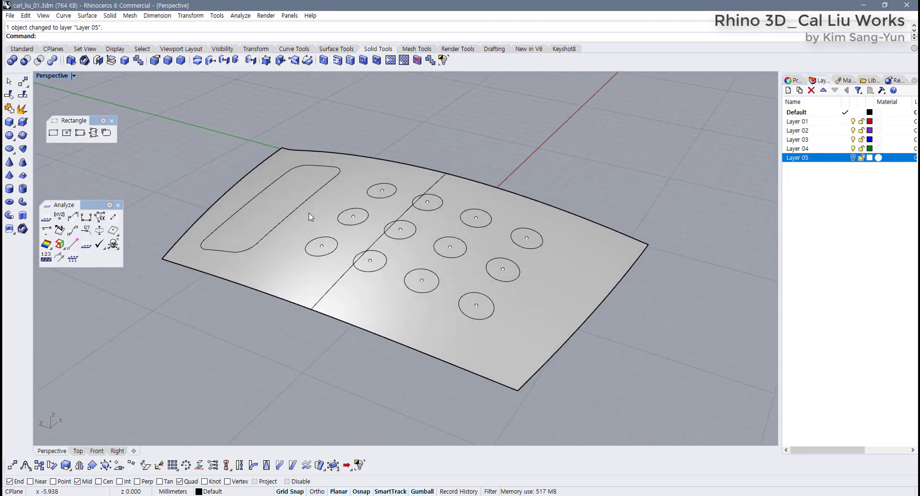
scroll(343, 246, up, 3)
scroll(343, 246, down, 2)
click(367, 344)
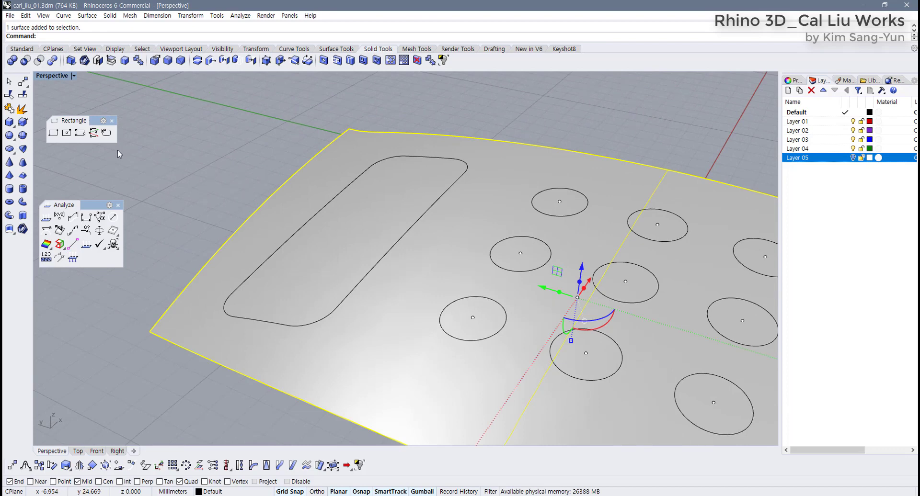
click(22, 108)
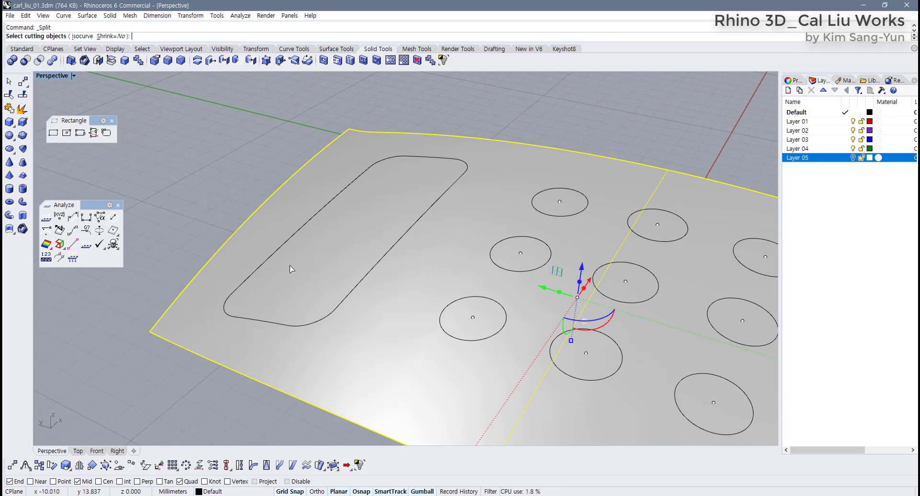
click(372, 270)
key(Return)
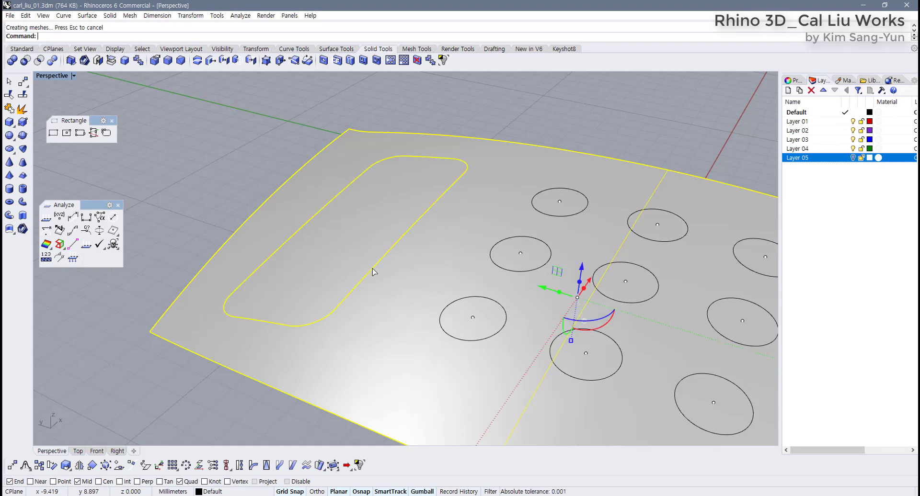
Test the split by moving the separated display piece away from the surface, and undo the move
click(356, 258)
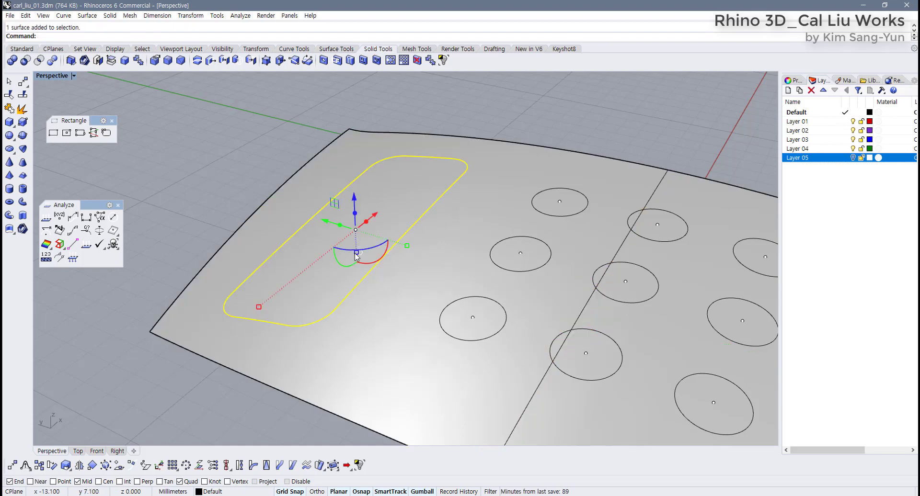
drag(411, 188, 425, 151)
key(ctrl+z)
Extrude the split display piece downward from the top surface as a solid, with the input surface deleted
mouse_move(400, 207)
right_down()
mouse_move(383, 208)
mouse_move(388, 202)
right_up()
scroll(382, 211, up, 2)
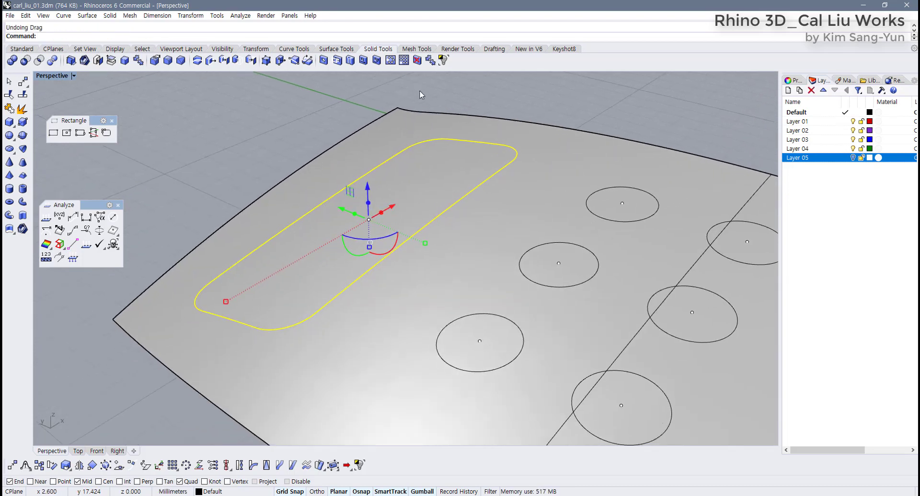
click(10, 229)
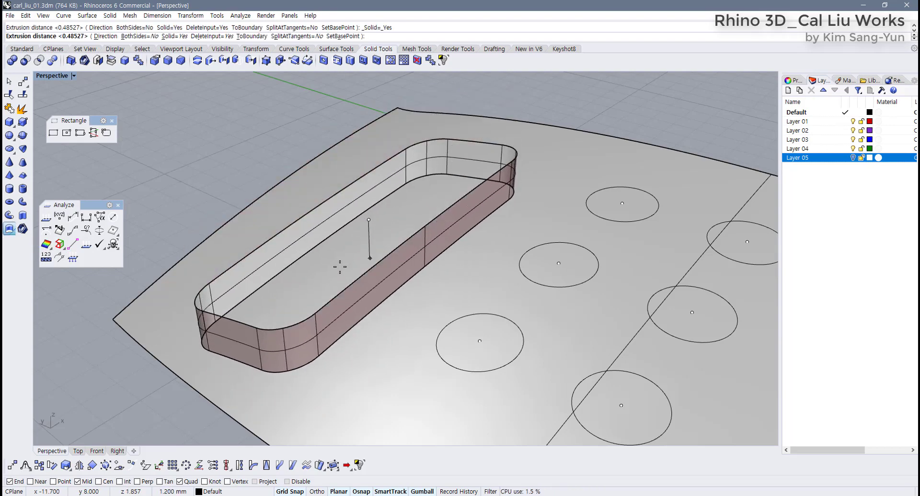
right_drag(340, 264, 302, 268)
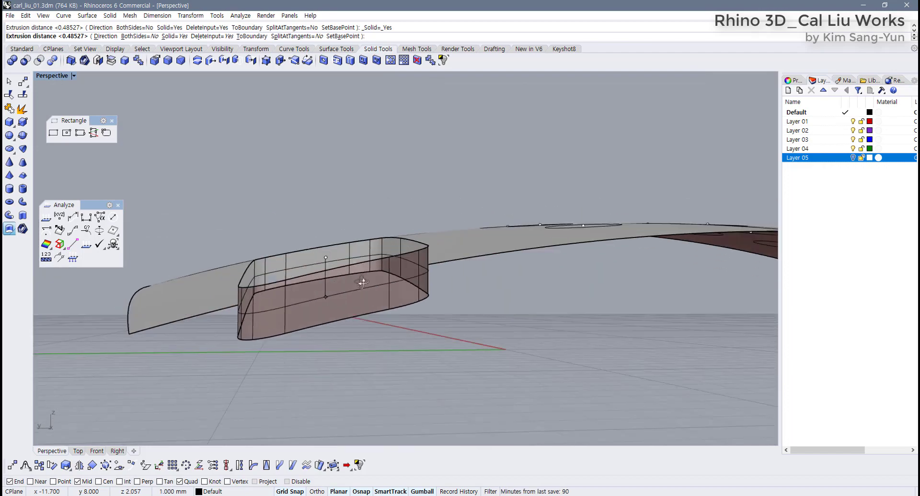
double_click(58, 76)
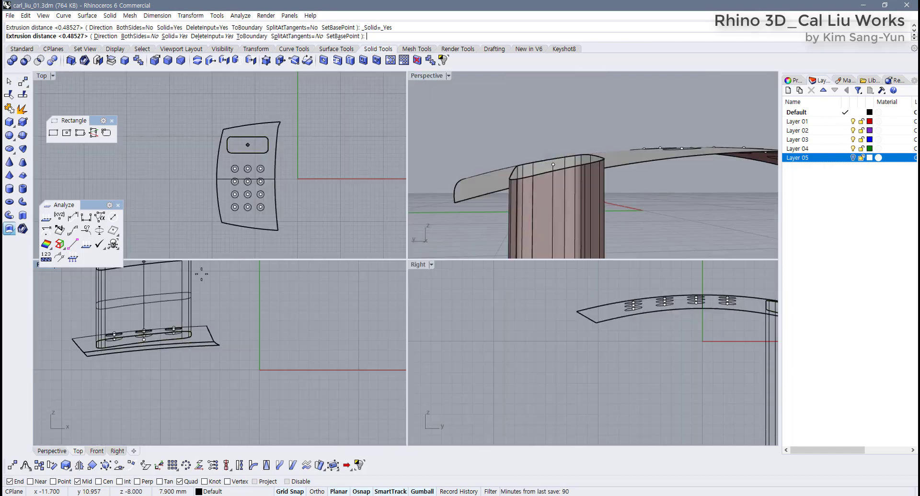
scroll(531, 325, up, 5)
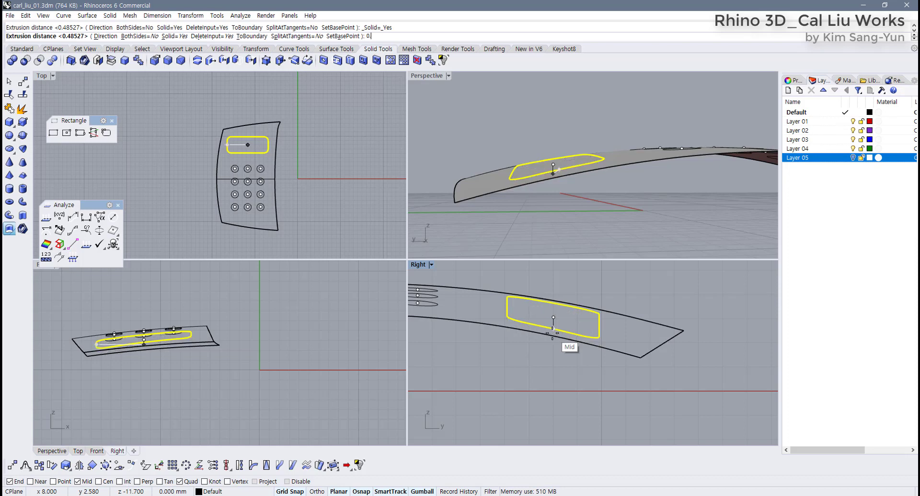
key(Return)
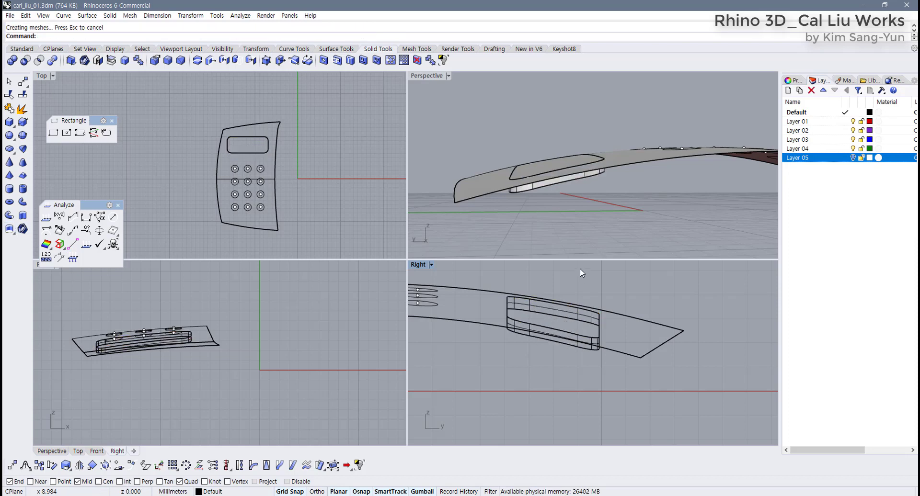
Test the display solid by moving it away from the top surface, and undo the move
right_drag(590, 239, 555, 235)
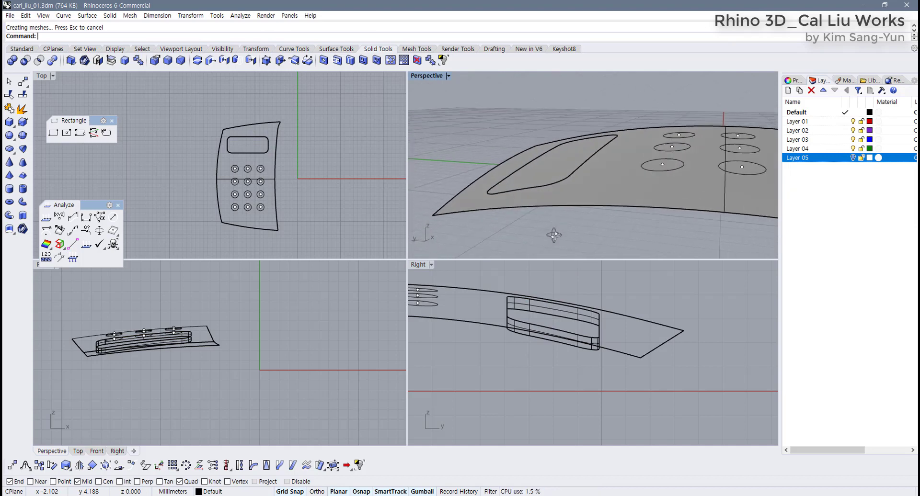
double_click(433, 75)
click(363, 250)
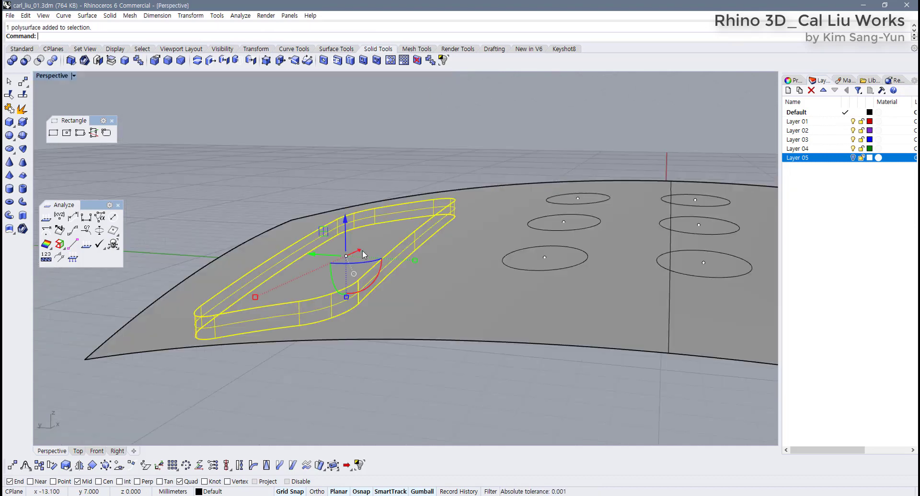
drag(362, 251, 349, 190)
click(430, 141)
right_drag(371, 204, 326, 221)
key(ctrl+z)
click(519, 116)
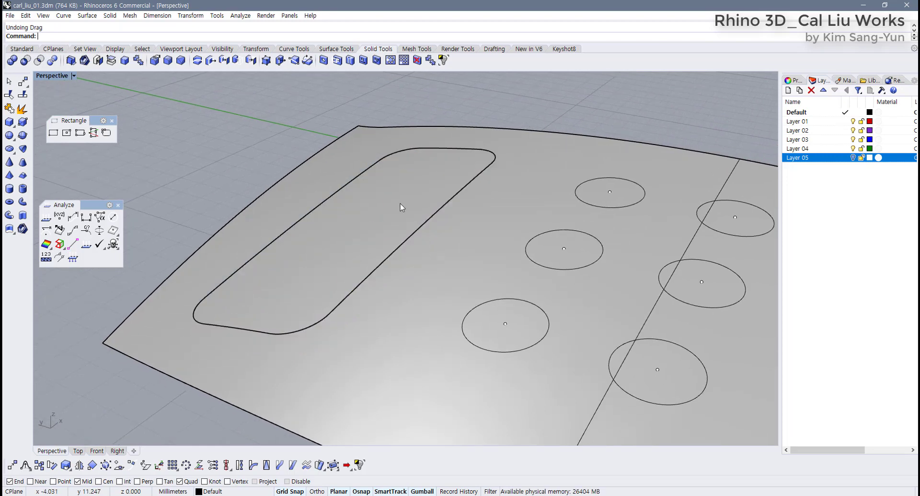
Examine the display solid from above and from the underside of the top surface
shift+right_drag(401, 203, 425, 206)
click(400, 225)
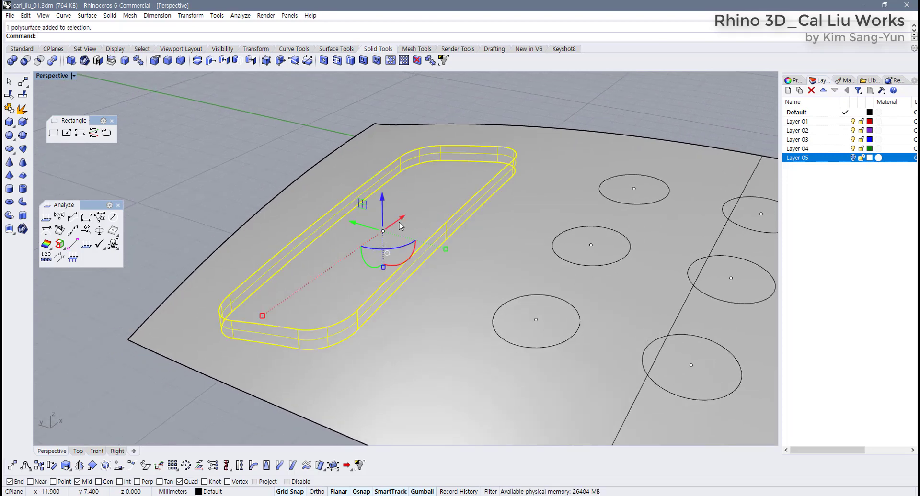
key(Delete)
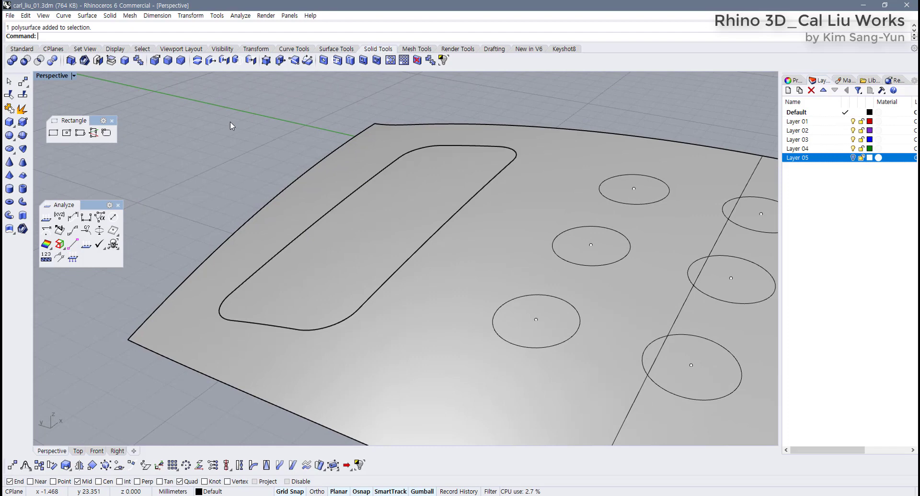
right_drag(231, 125, 343, 207)
click(346, 266)
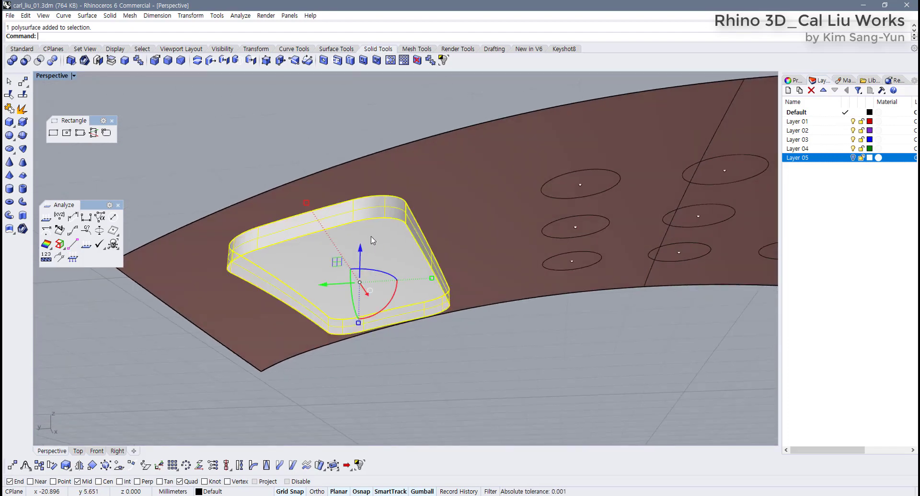
click(456, 389)
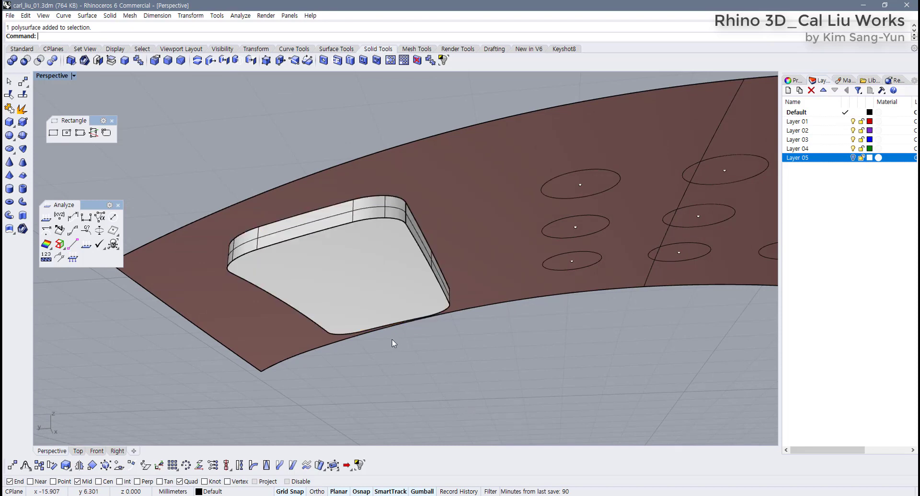
right_drag(392, 341, 406, 258)
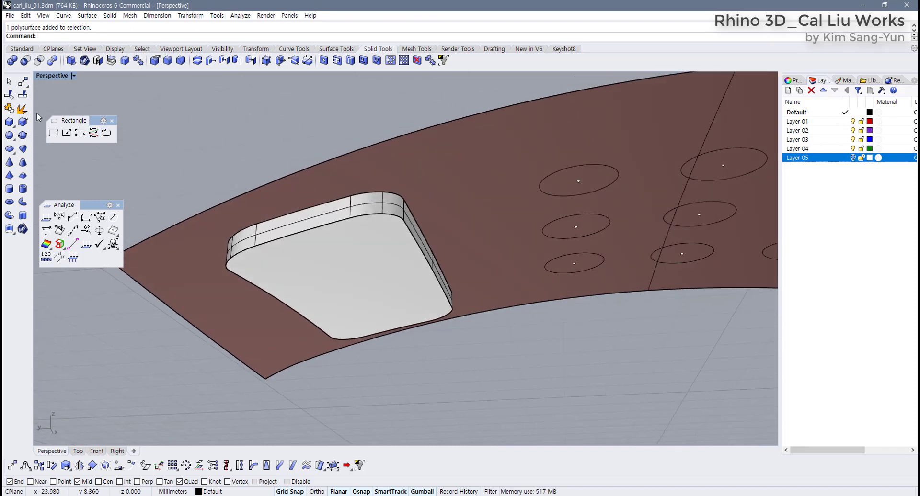
Try extracting the bottom face of the display solid, and undo the extraction
click(117, 63)
click(346, 263)
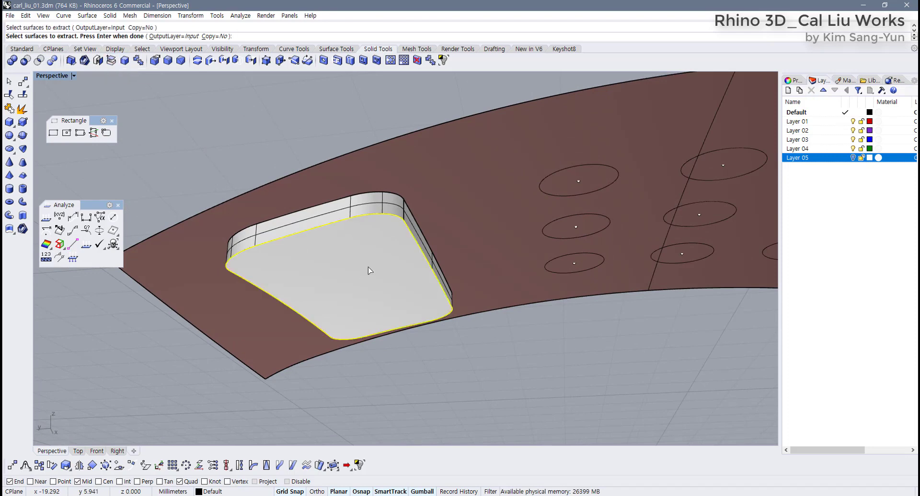
key(Return)
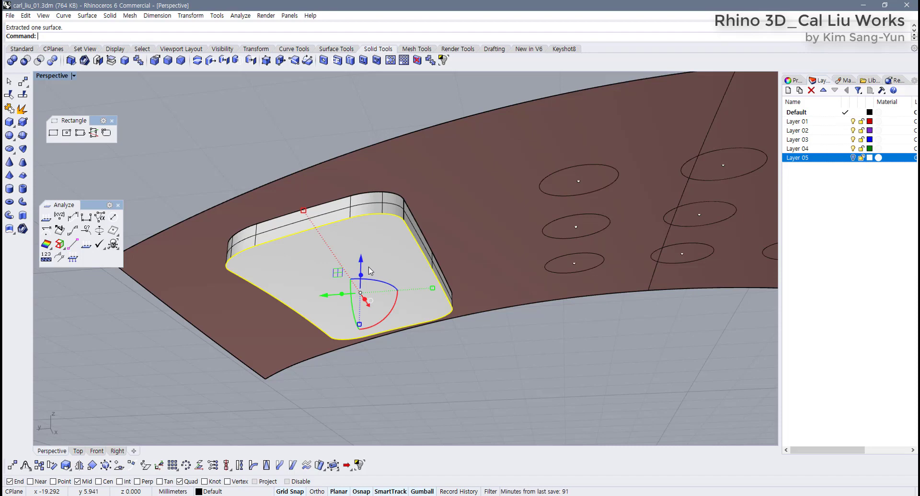
right_drag(369, 271, 343, 363)
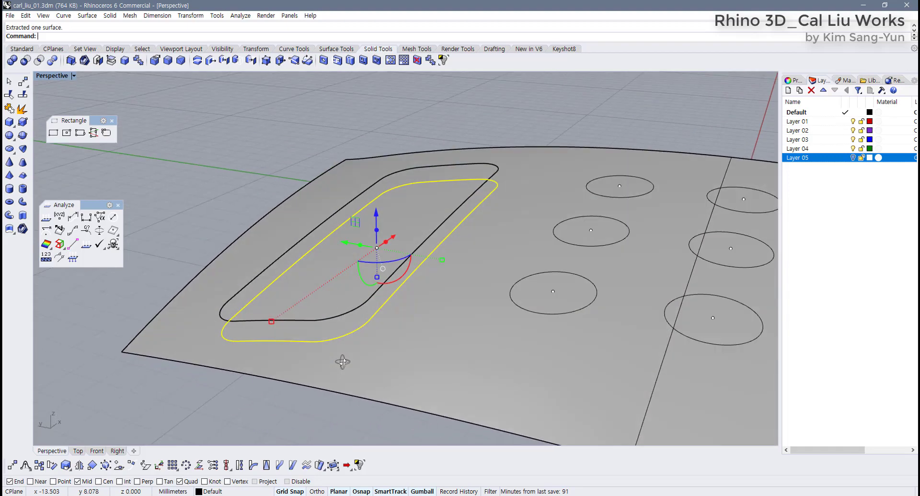
key(ctrl+z)
Copy the whole display solid to the clipboard
click(324, 295)
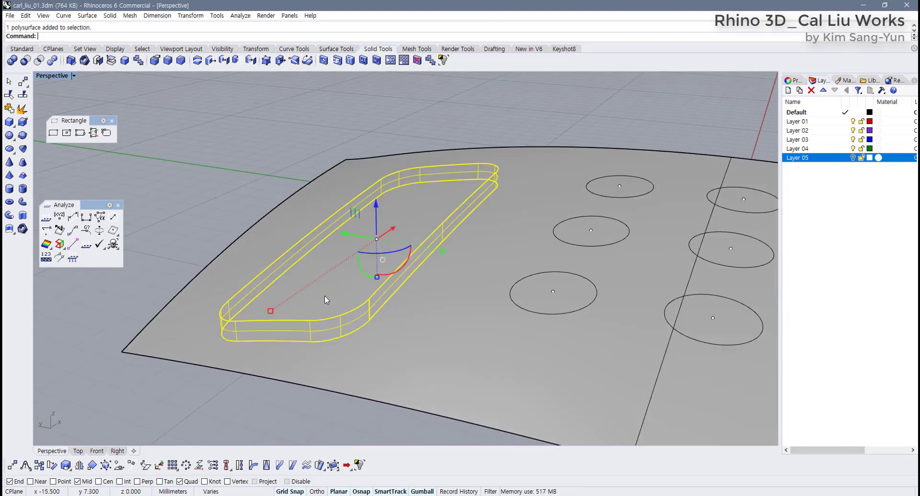
click(174, 143)
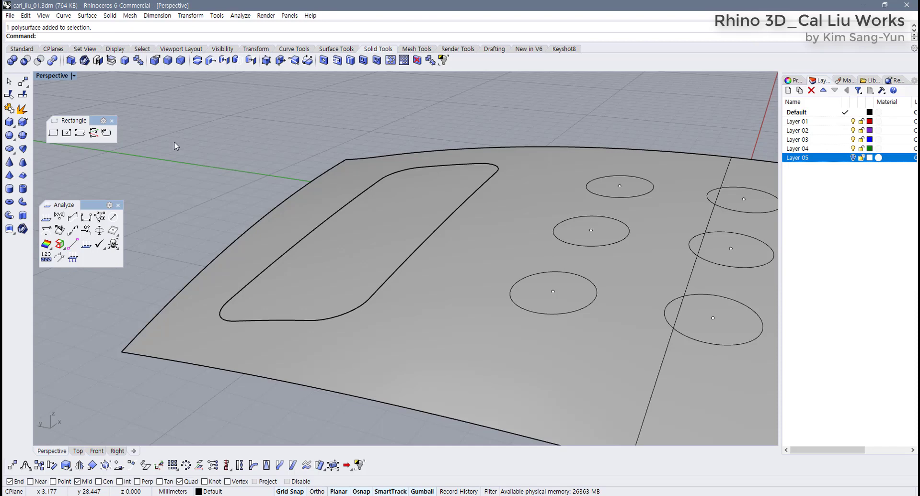
click(343, 234)
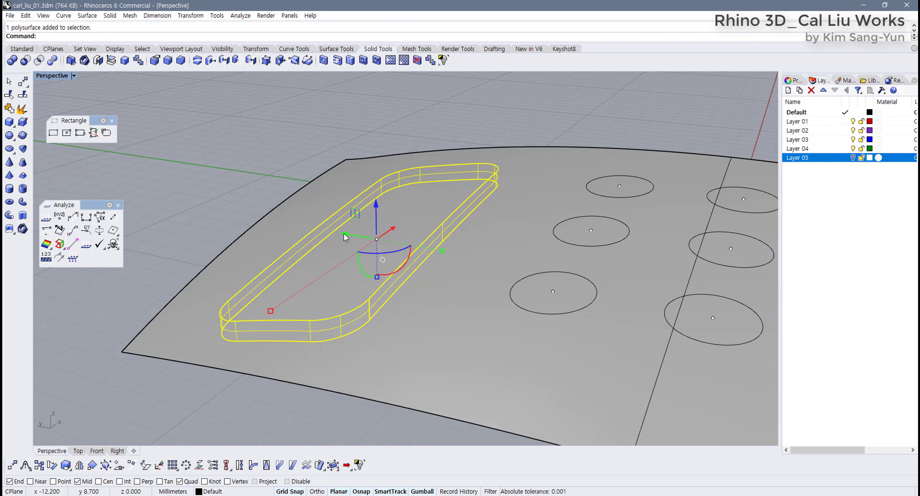
key(ctrl+c)
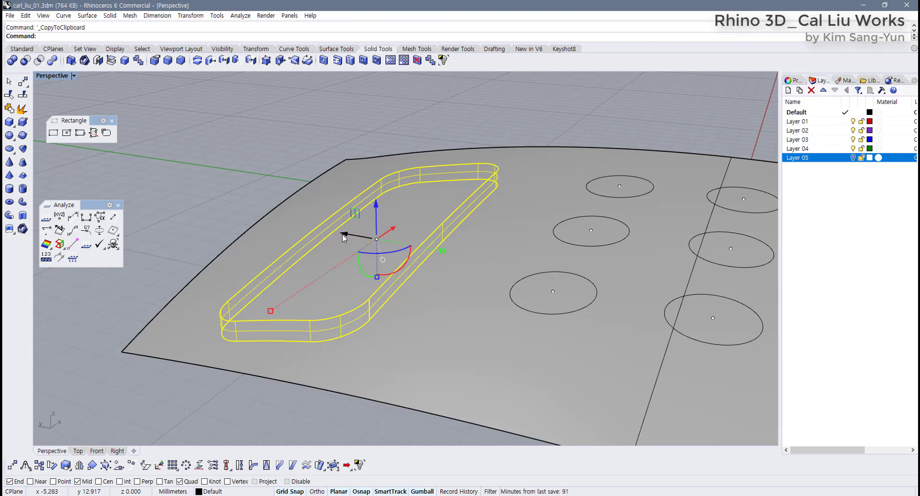
key(Delete)
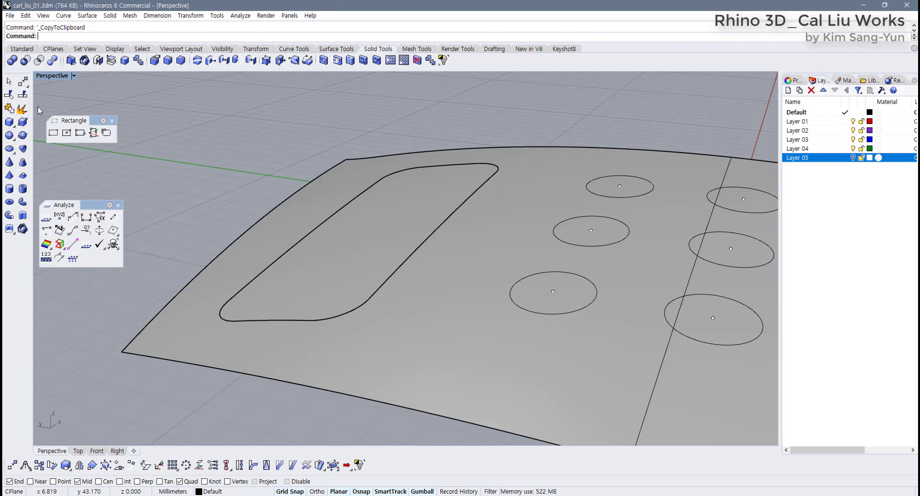
Extract the top face of the display solid and delete it to open the recess
click(23, 109)
click(343, 246)
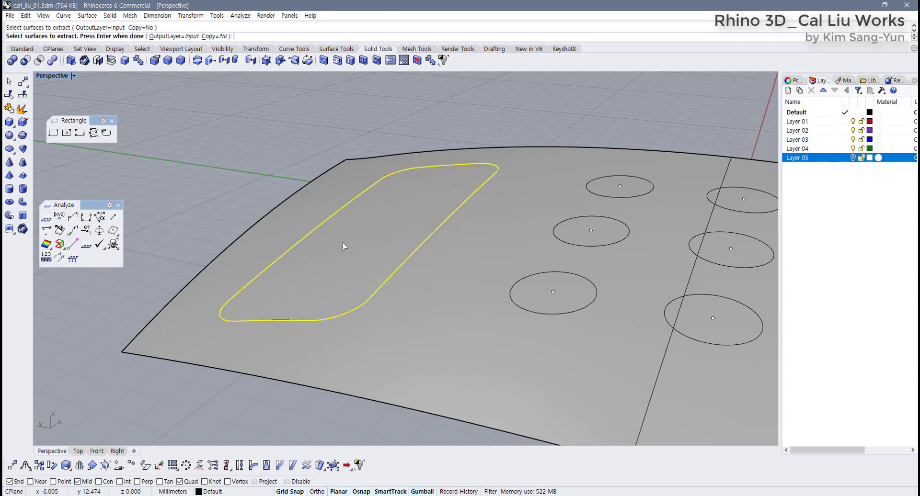
key(Return)
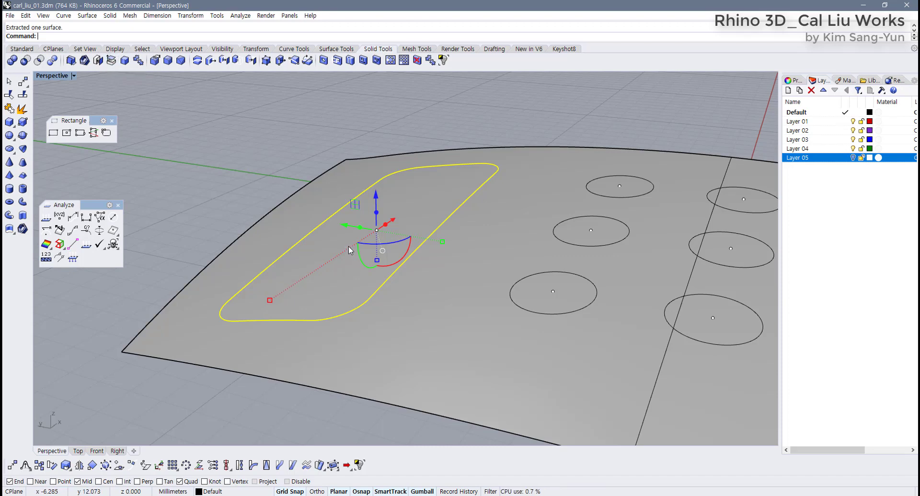
key(Delete)
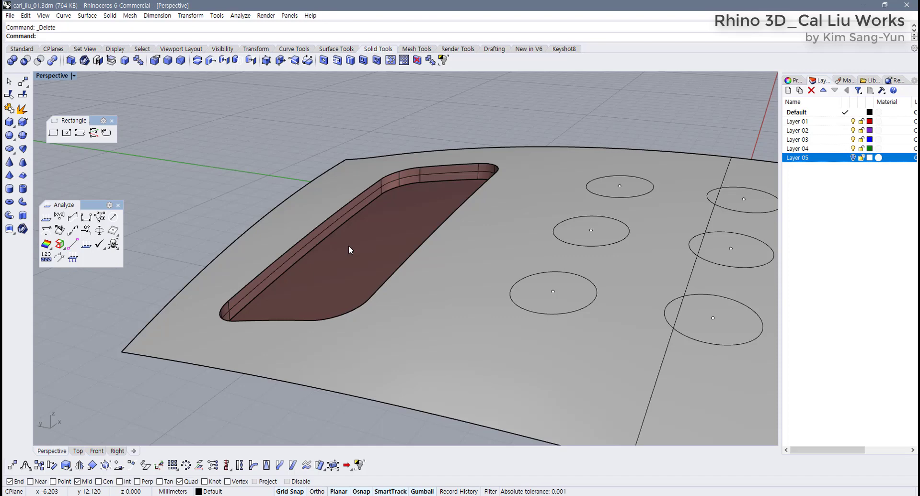
Join the display recess's walls and floor with the surrounding top surface
drag(456, 135, 412, 223)
key(ctrl+j)
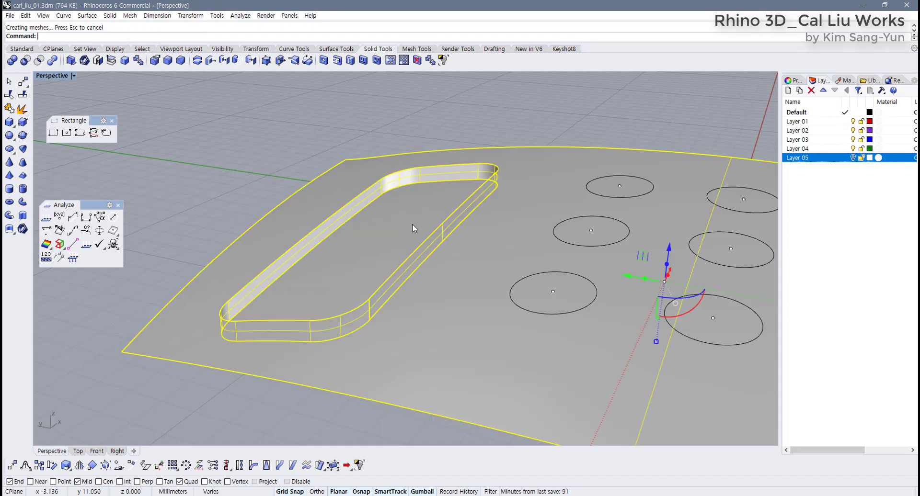
click(442, 94)
Try a 0.01 mm edge fillet around the upper rim of the display recess
right_drag(384, 215, 372, 155)
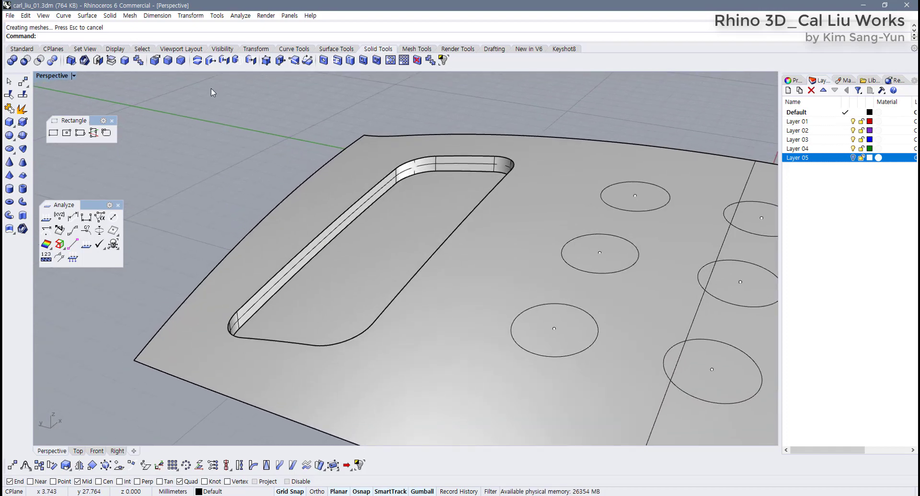
click(154, 61)
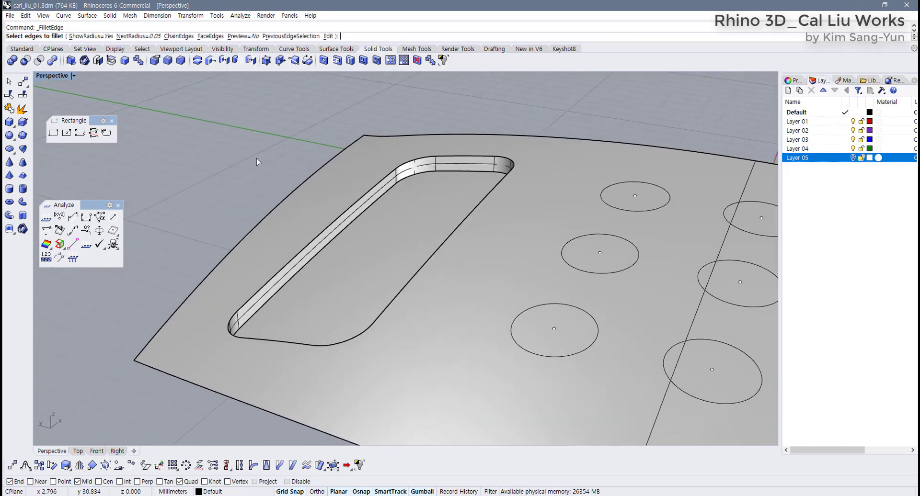
text(0.01)
key(Return)
click(328, 231)
key(Return)
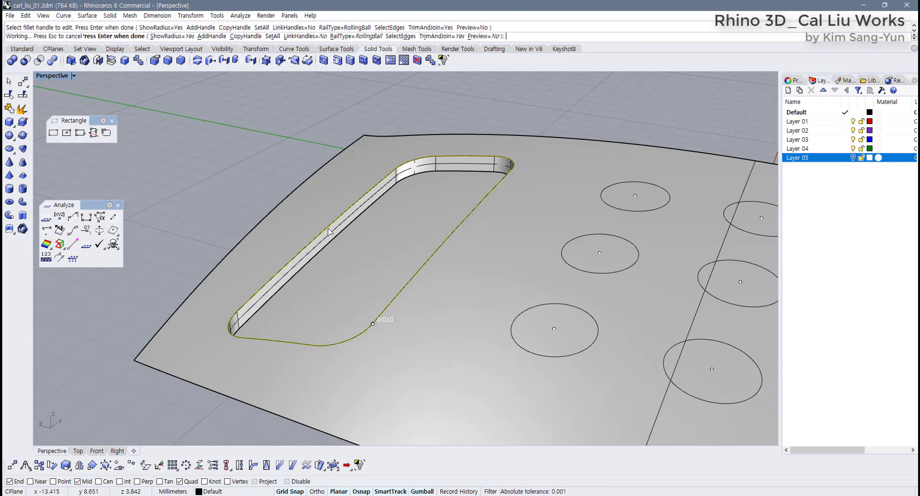
key(Return)
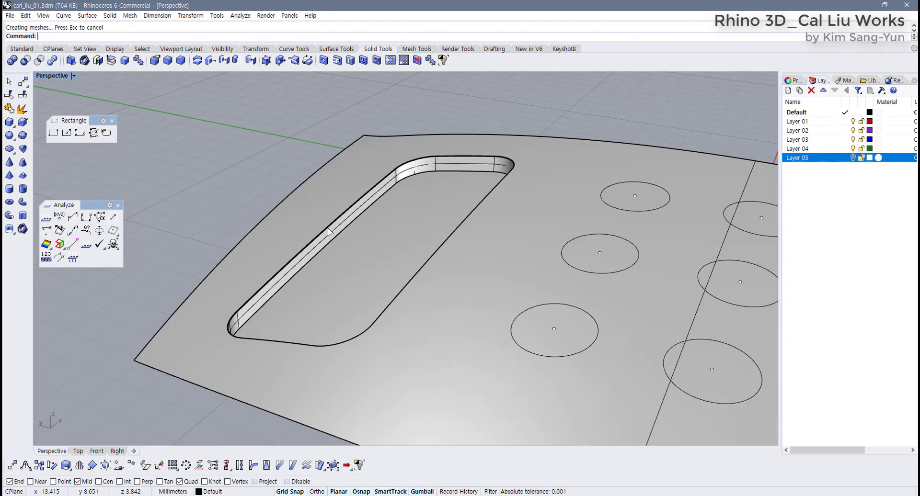
Try a 0.05 mm edge fillet around the display recess's upper rim, and undo it
key(Return)
text(0.056)
key(Return)
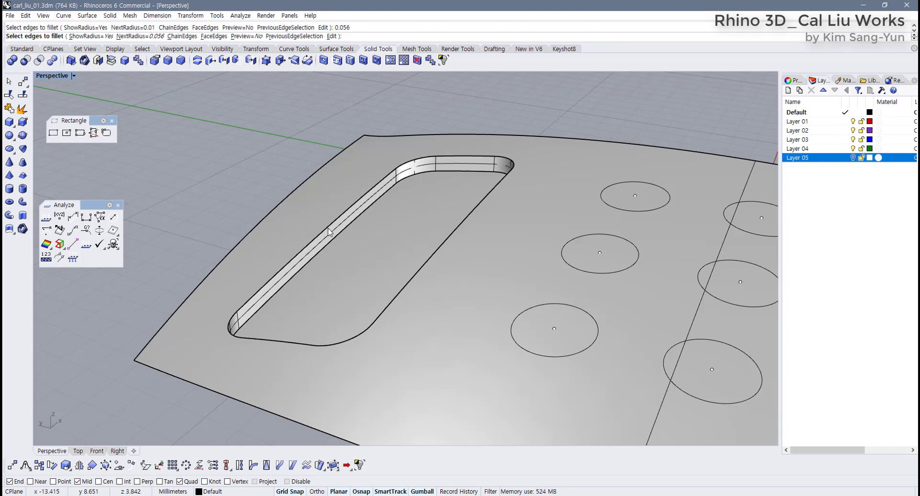
key(Return)
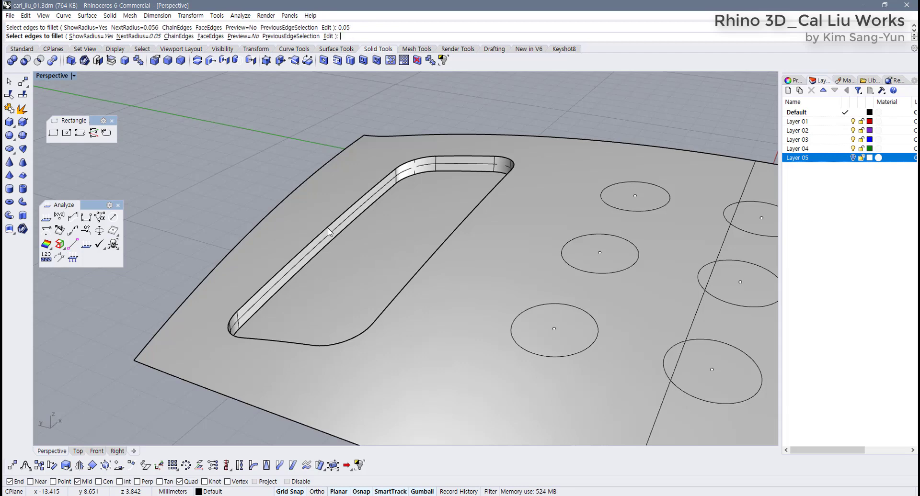
click(328, 231)
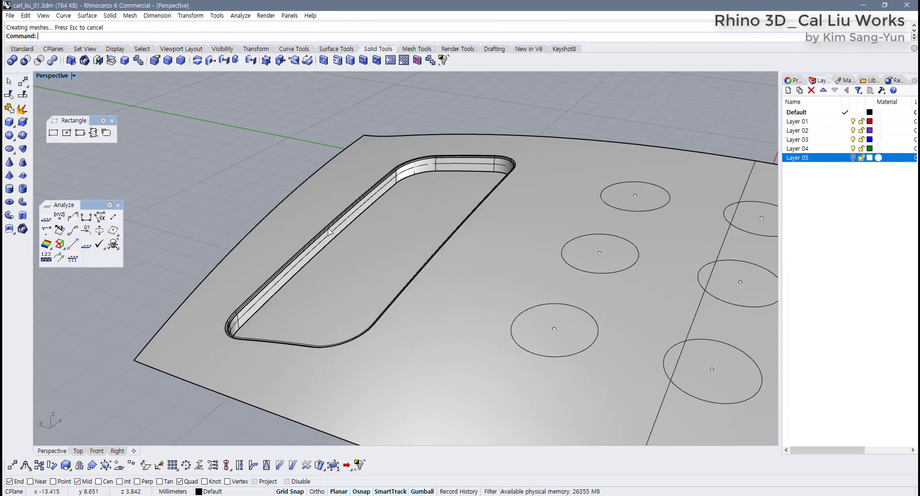
right_drag(329, 232, 330, 262)
key(ctrl+z)
Fillet the upper rim of the display recess with a 0.03 mm edge radius
right_click(328, 258)
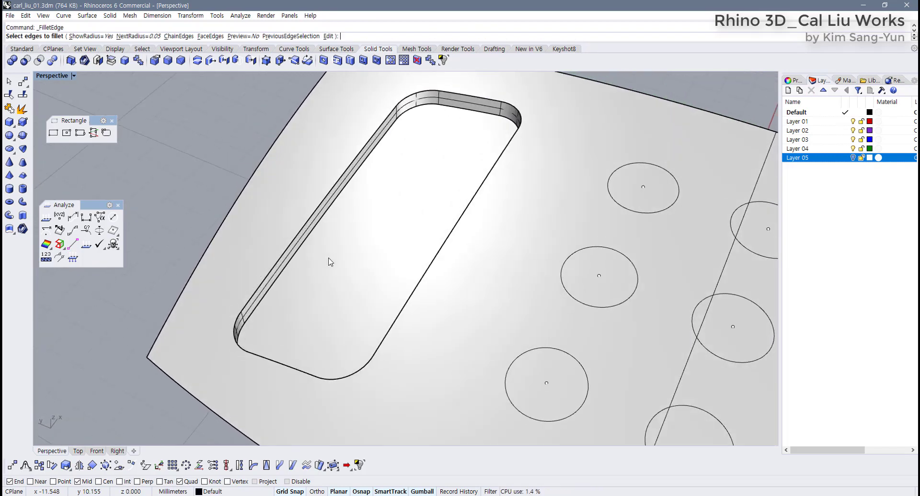
text(0.03)
key(Return)
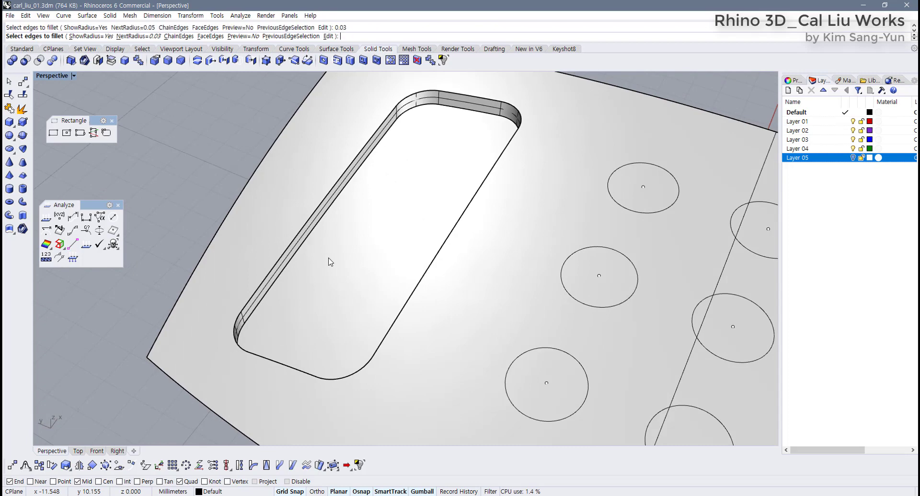
click(324, 223)
right_click(354, 232)
right_click(357, 235)
right_drag(357, 235, 333, 236)
click(277, 187)
key(Escape)
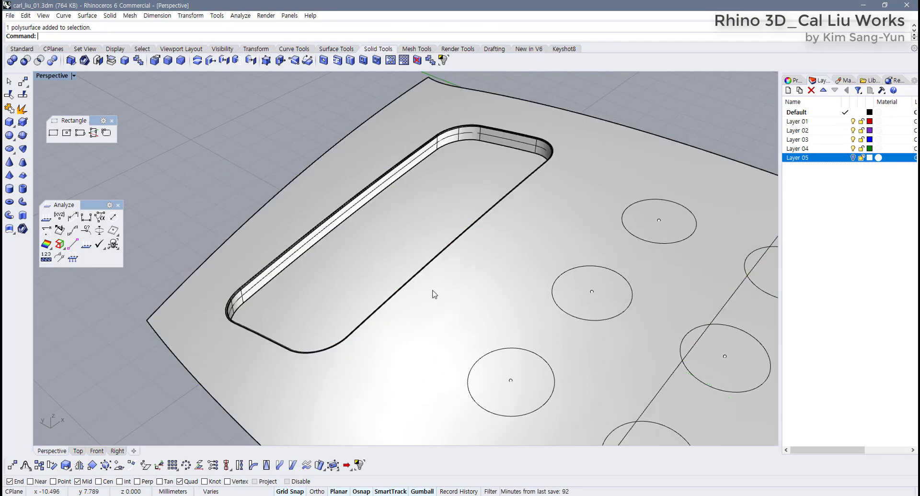
Extract the display recess's floor from the joined body as a separate surface
click(434, 294)
click(210, 150)
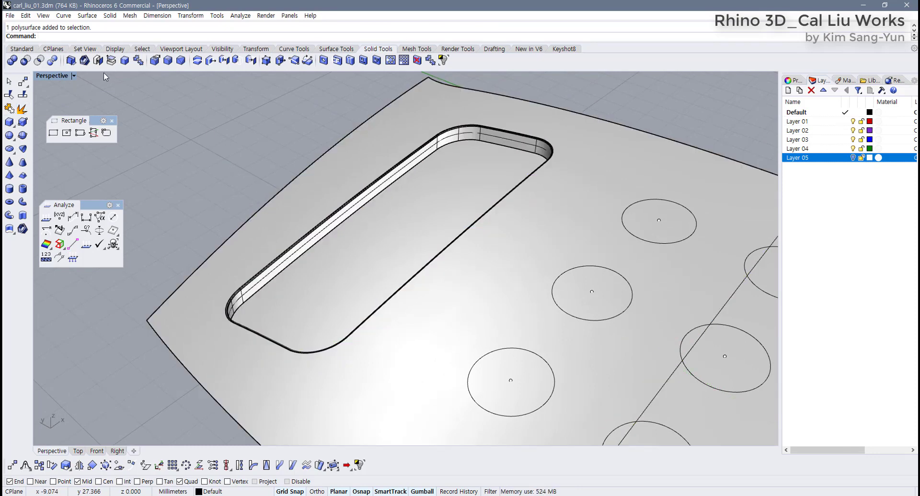
click(111, 60)
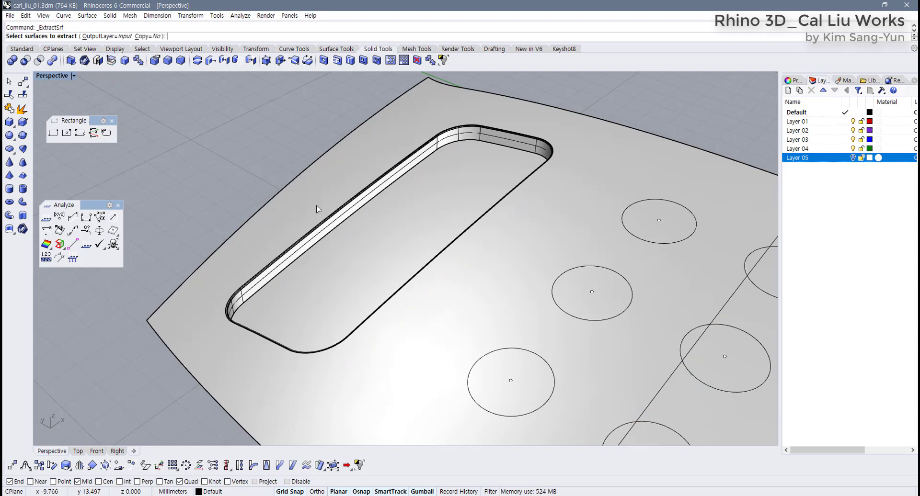
click(359, 265)
key(Return)
key(Escape)
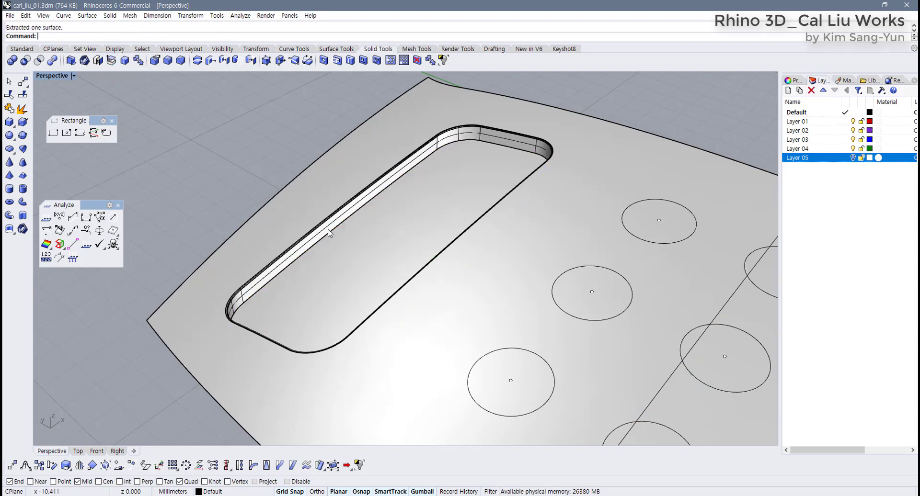
Create a Custom material and set its color to dark blue, RGB 25, 51, 73
click(356, 263)
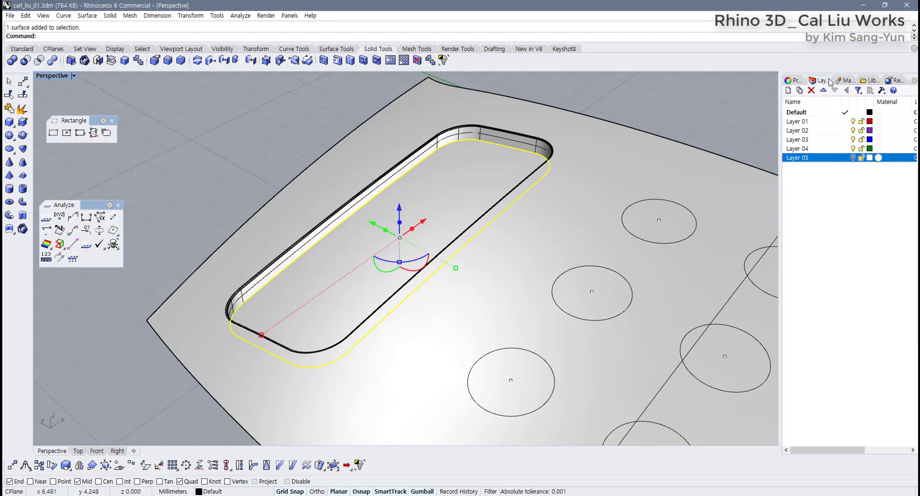
click(845, 81)
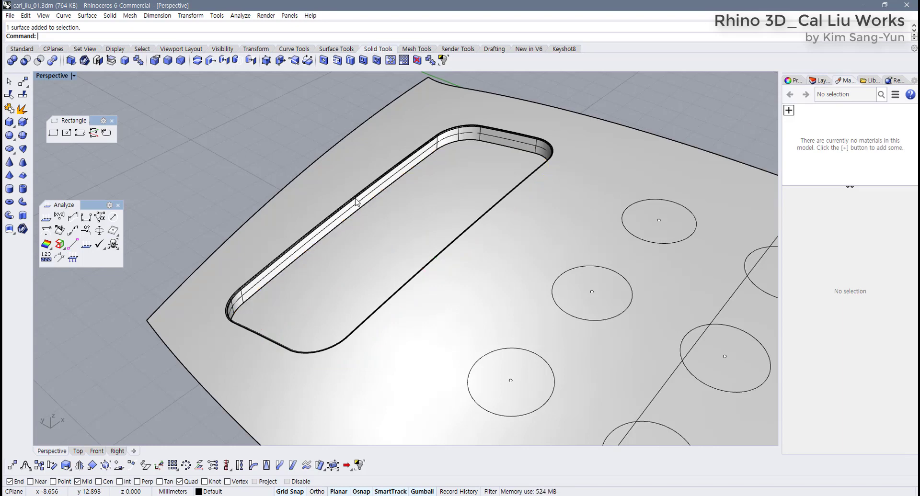
click(789, 110)
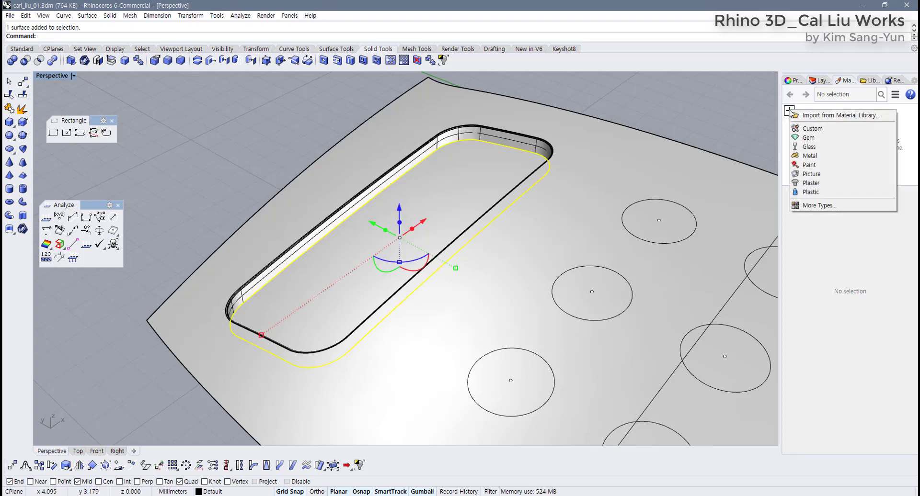
click(839, 128)
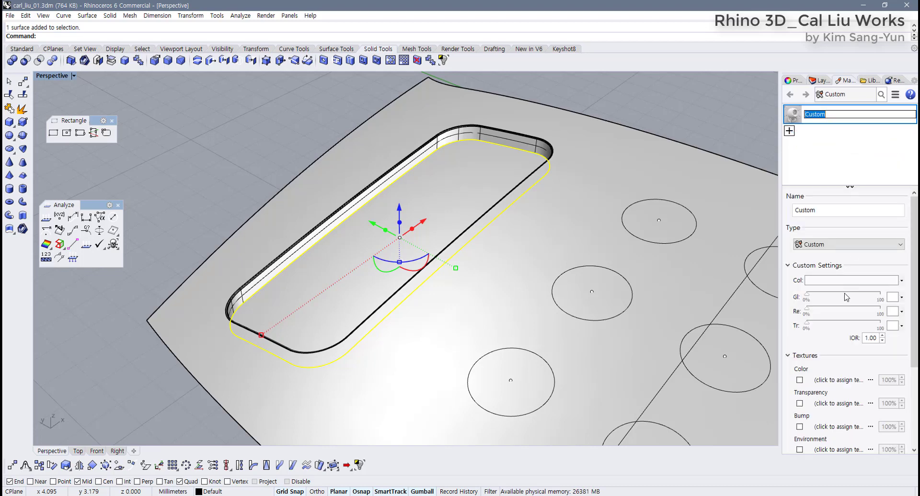
click(832, 280)
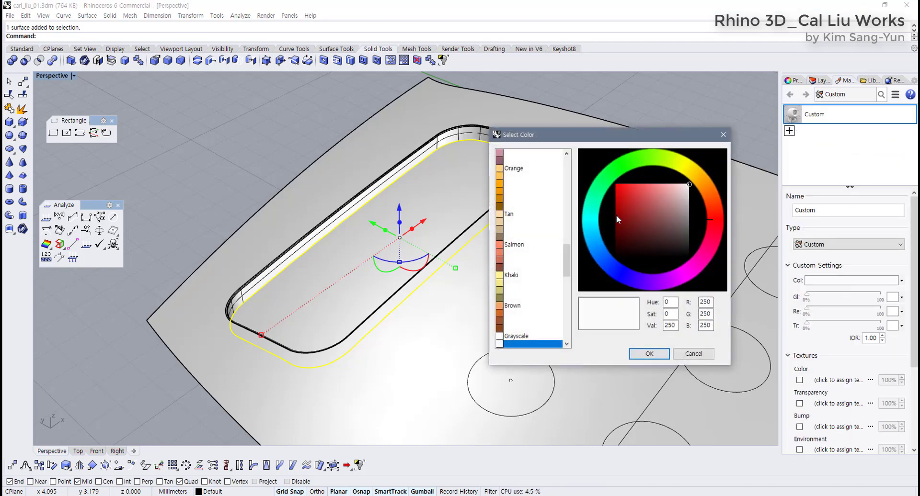
click(621, 223)
click(646, 250)
click(601, 246)
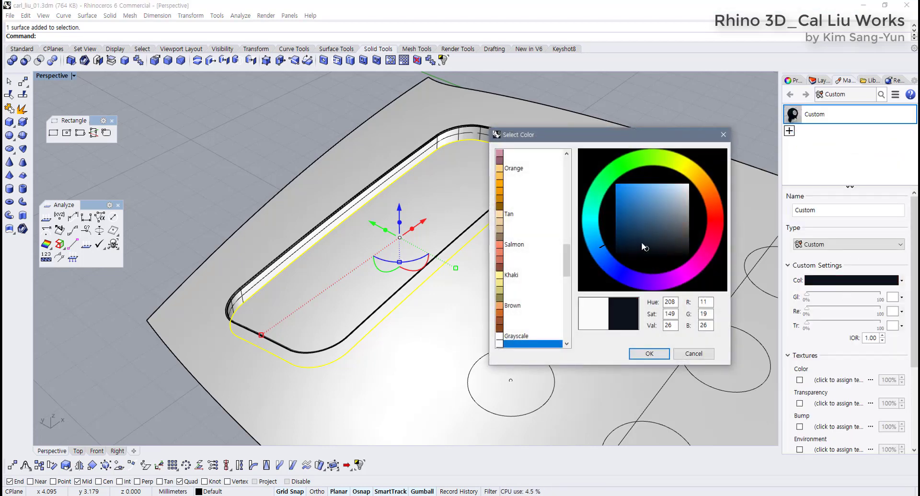
mouse_move(646, 249)
mouse_down()
mouse_move(649, 257)
mouse_move(657, 242)
mouse_move(643, 209)
mouse_move(627, 211)
mouse_move(642, 238)
mouse_up()
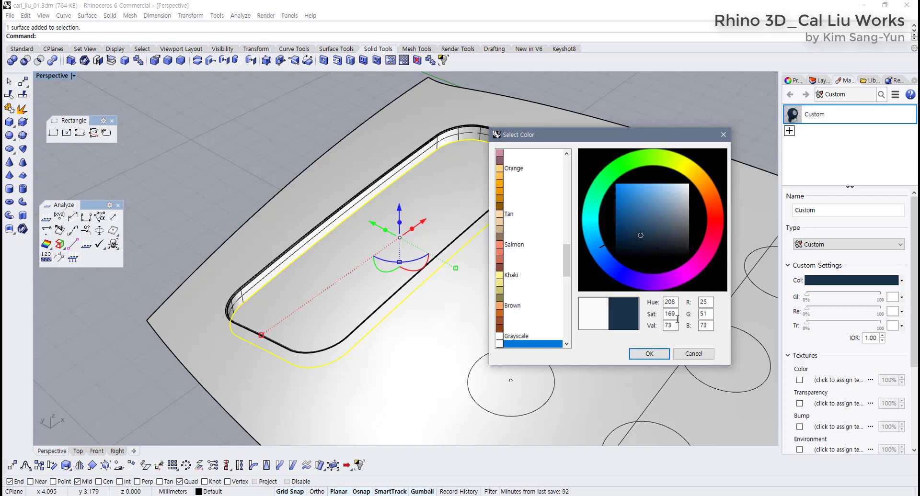
click(650, 353)
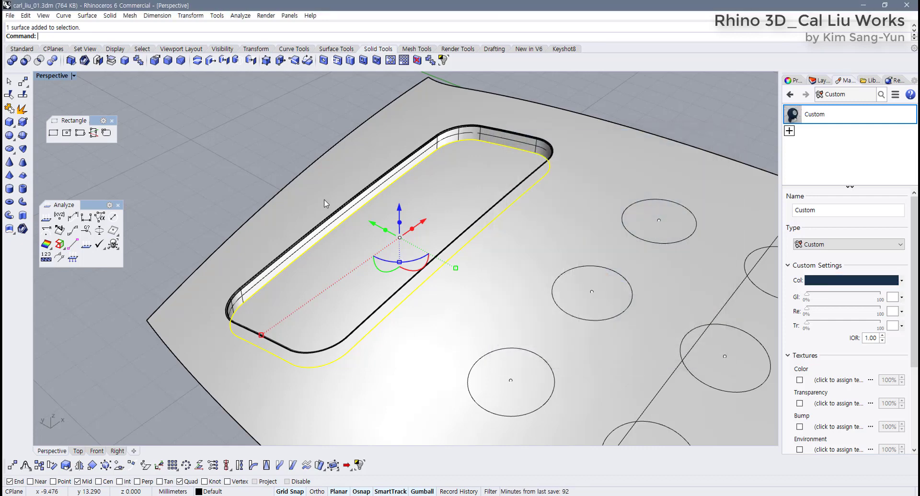
Switch the Perspective view to Rendered display and assign the dark blue Custom material to the recess floor surface
click(74, 77)
click(62, 109)
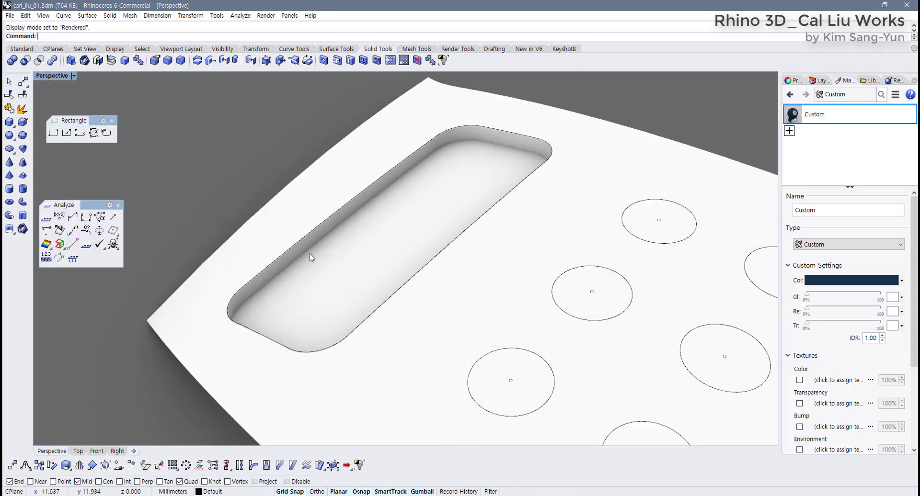
right_drag(311, 257, 354, 214)
click(361, 271)
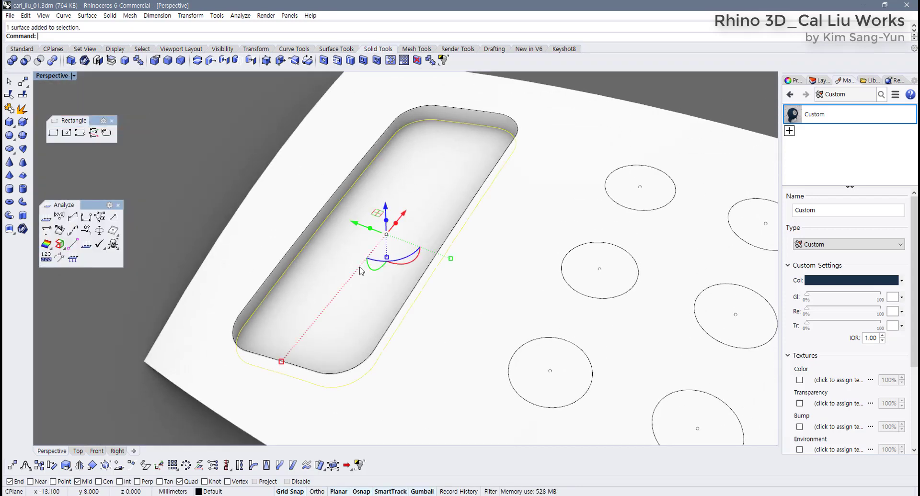
right_drag(394, 267, 394, 230)
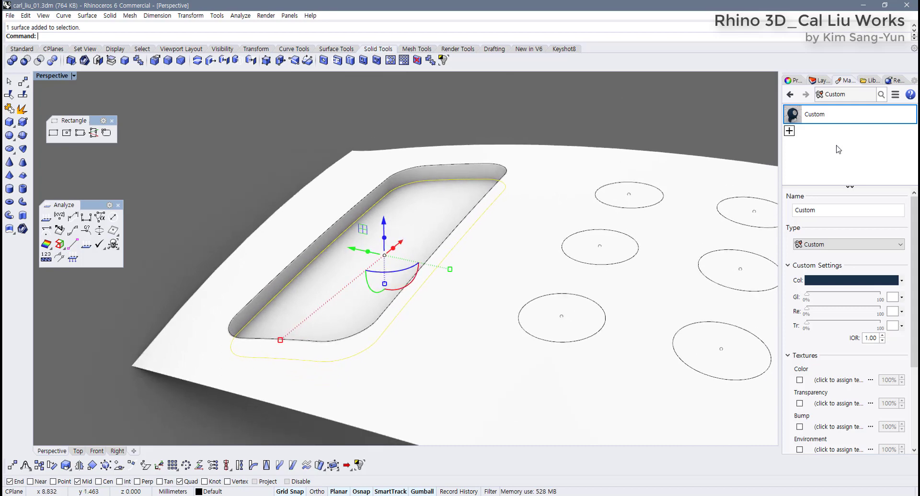
right_click(811, 122)
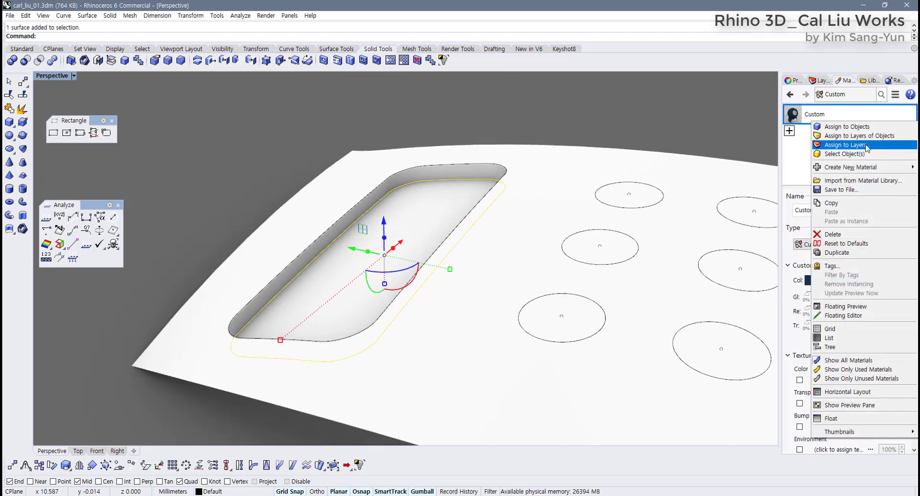
click(863, 127)
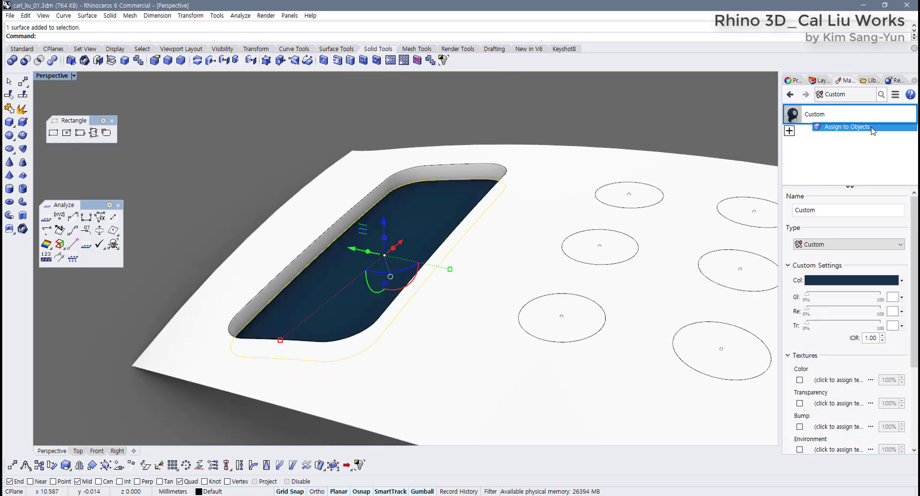
Check the colored recess floor in the rendered view and return the Perspective view to Shaded display
click(677, 152)
right_drag(625, 128, 481, 193)
click(426, 192)
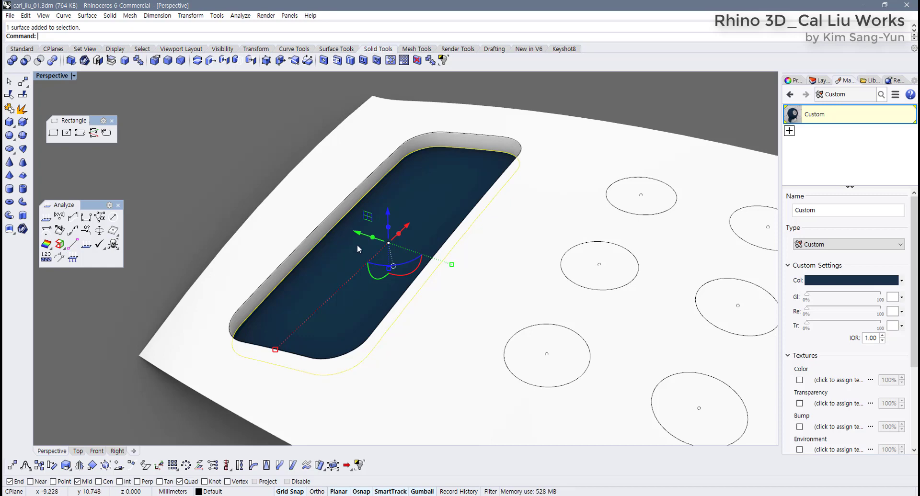
click(215, 177)
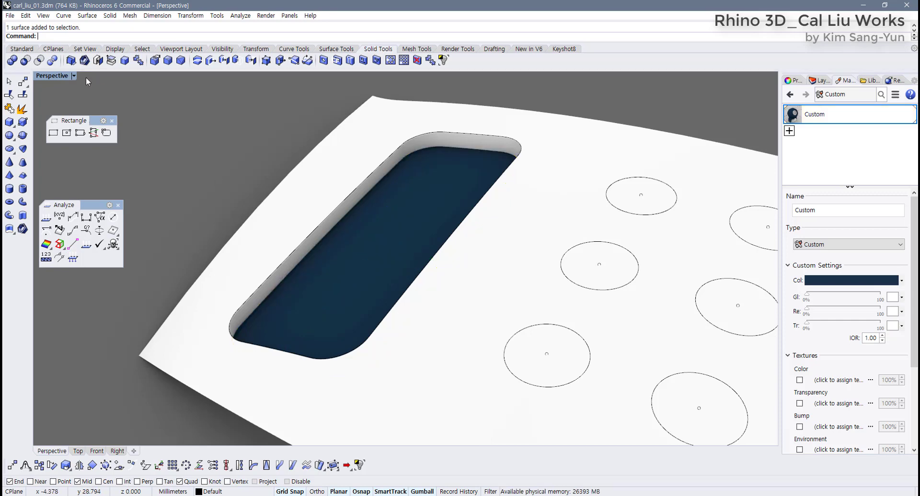
click(74, 76)
click(77, 110)
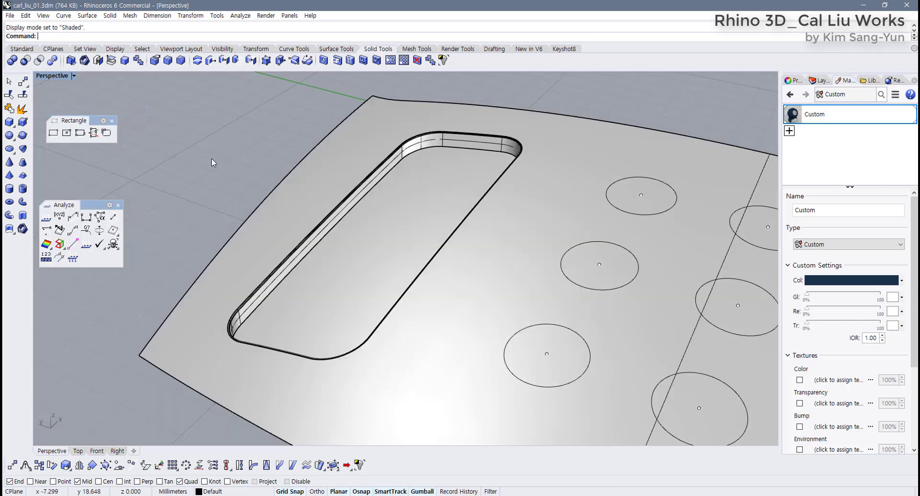
Paste the copied display solid back into its place in the recess
key(ctrl+v)
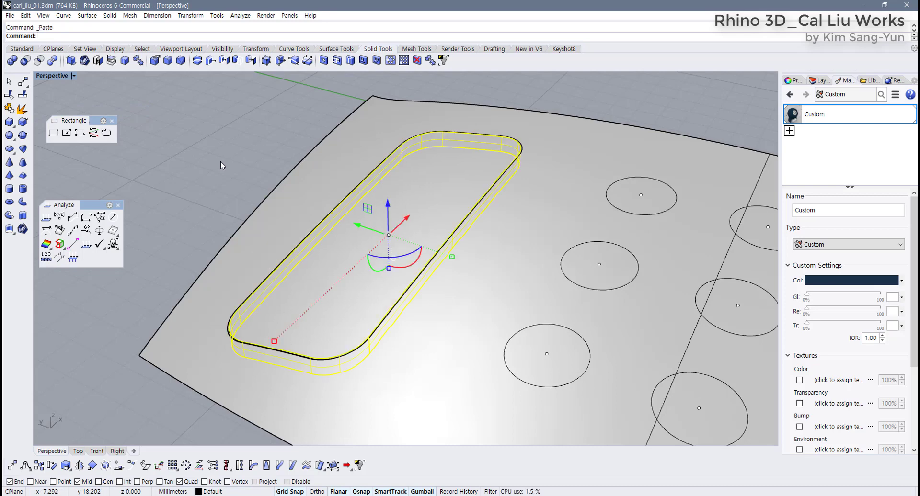
click(192, 154)
Try lifting the pasted display solid straight up out of the recess, and undo the move
click(342, 246)
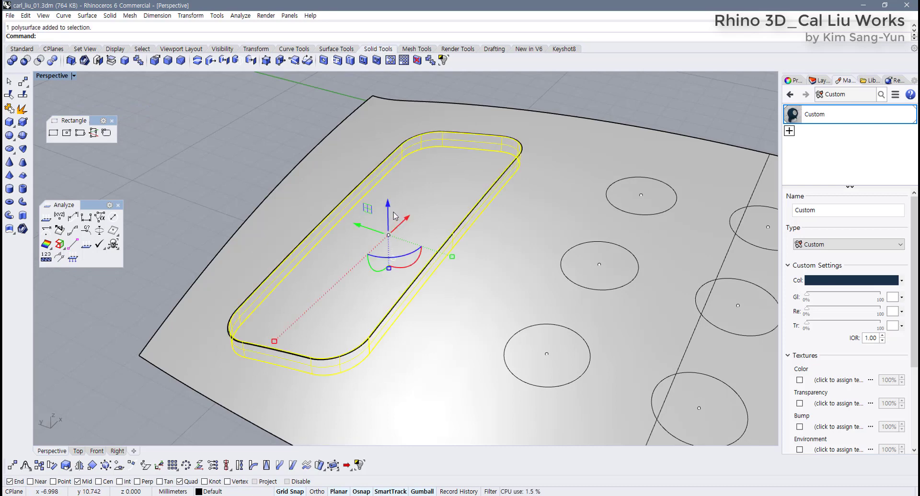
drag(388, 204, 386, 117)
right_drag(372, 240, 371, 205)
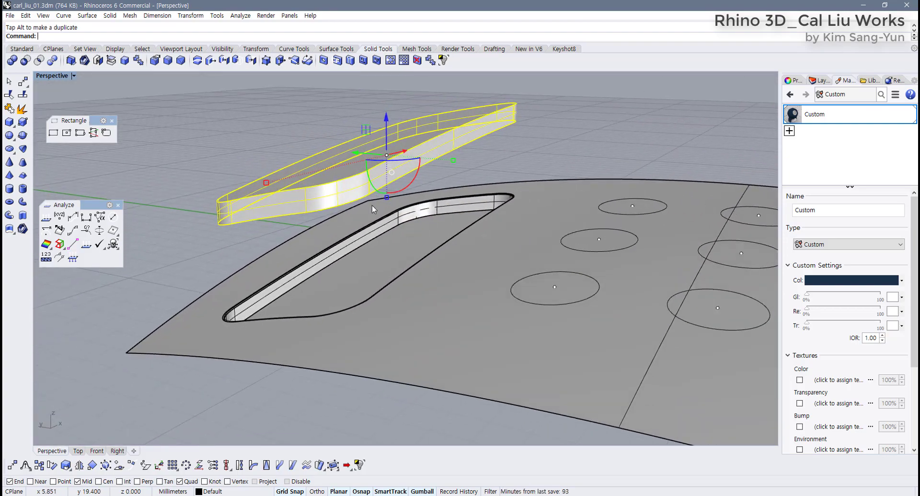
key(ctrl+z)
key(Escape)
Isolate the pasted display solid so that only this object is shown
right_drag(383, 243, 382, 272)
click(382, 273)
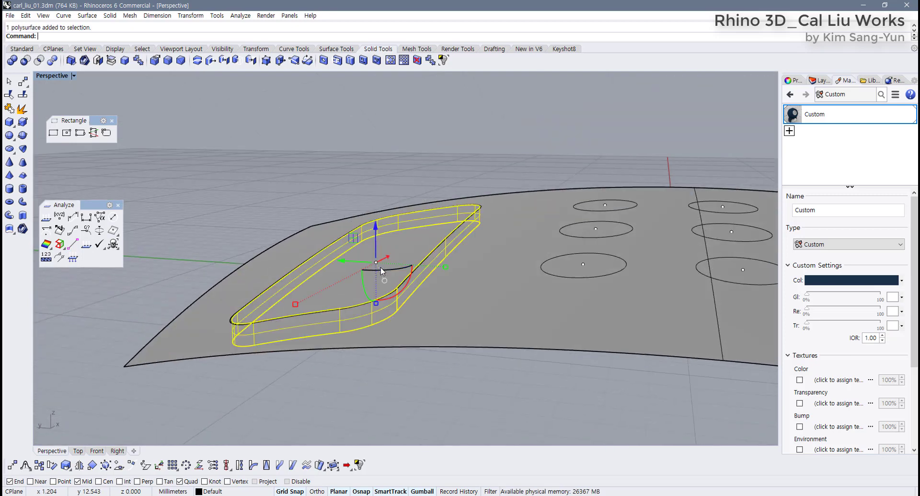
shift+click(461, 299)
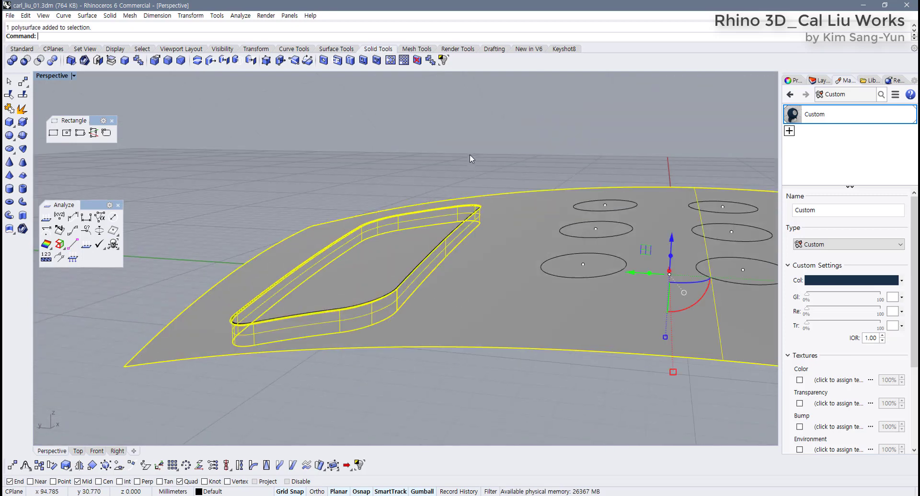
ctrl+click(419, 237)
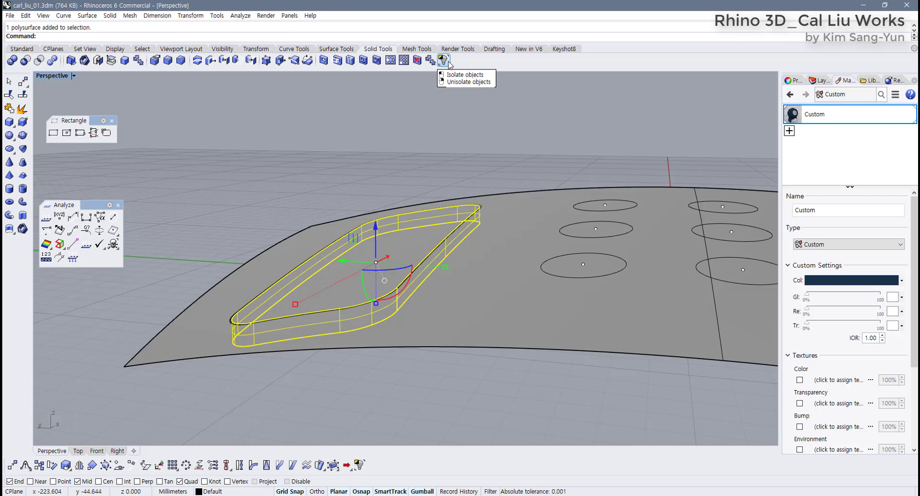
click(443, 59)
right_drag(441, 87, 309, 278)
click(309, 278)
click(505, 188)
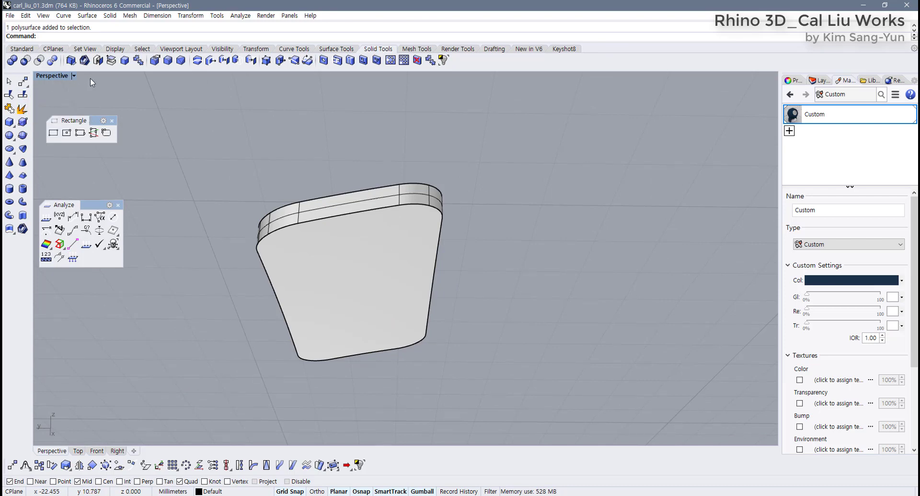
Extract the bottom face of the isolated display solid and delete it, leaving the underside open
click(111, 62)
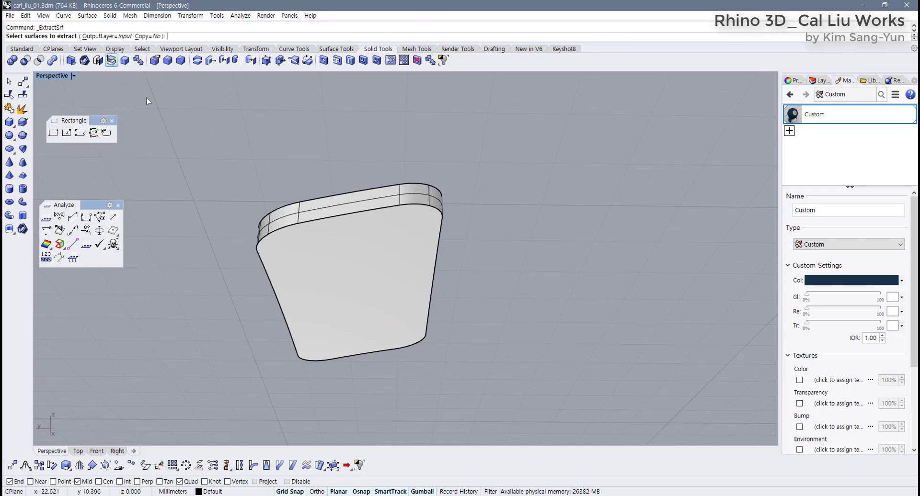
click(370, 283)
key(Return)
key(Delete)
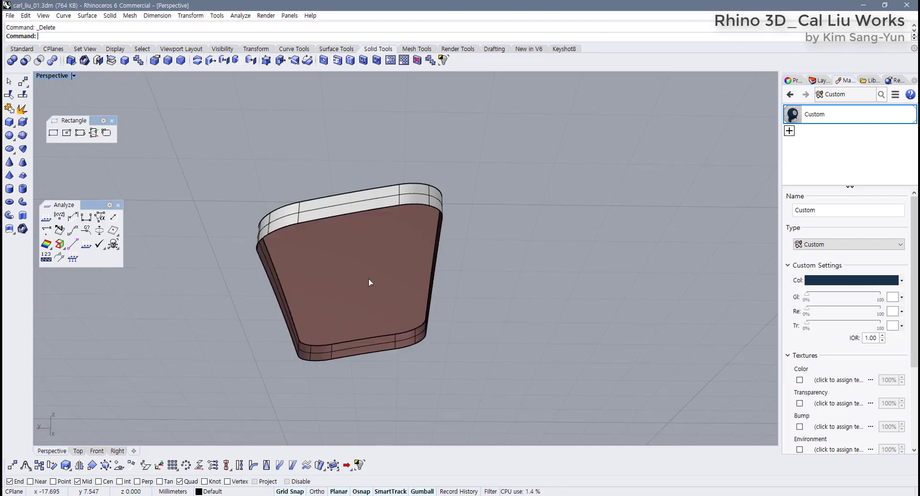
right_drag(370, 282, 376, 255)
click(376, 254)
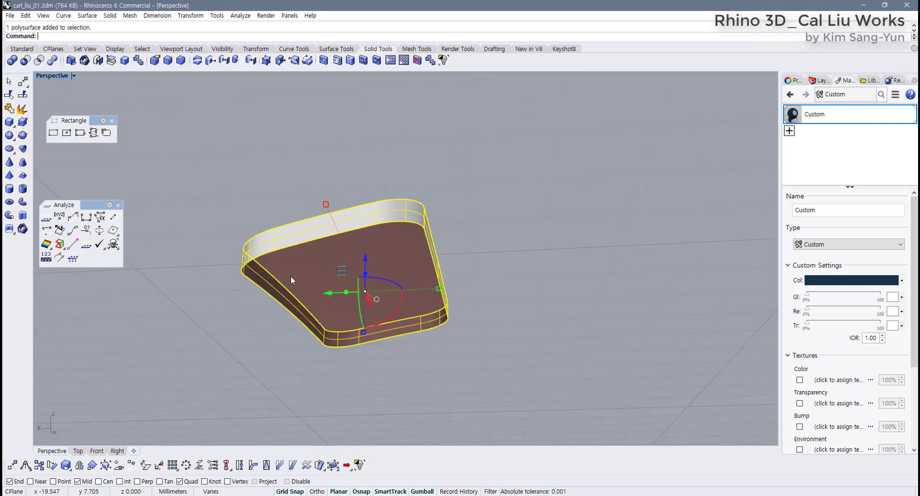
Fillet the upper edge of the isolated display piece with a radius of 0.03
right_drag(289, 279, 201, 214)
key(Escape)
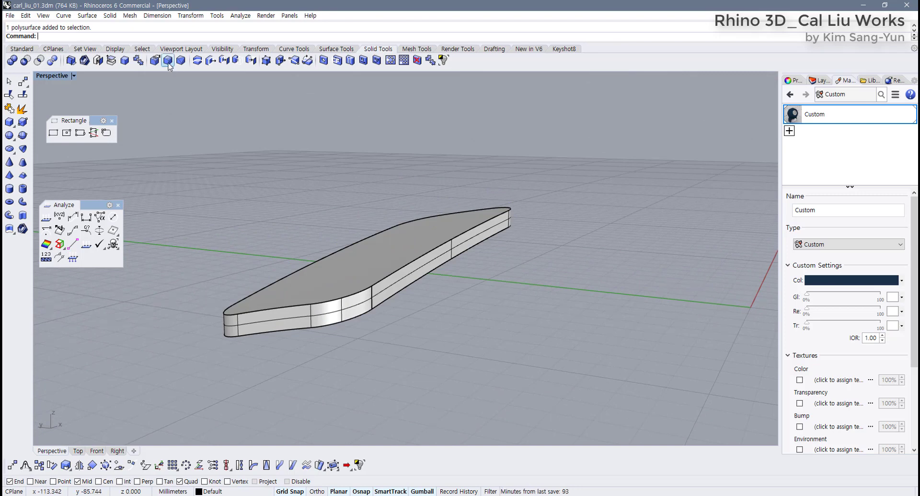
click(168, 60)
click(371, 291)
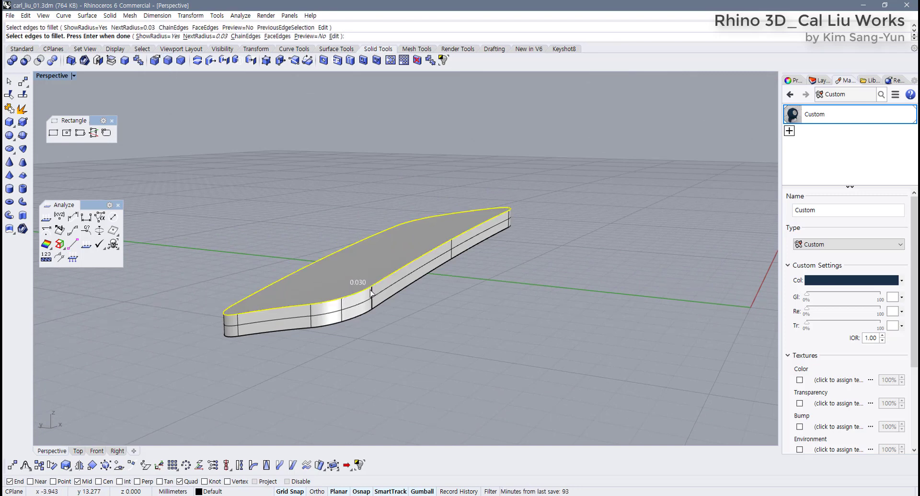
key(Return)
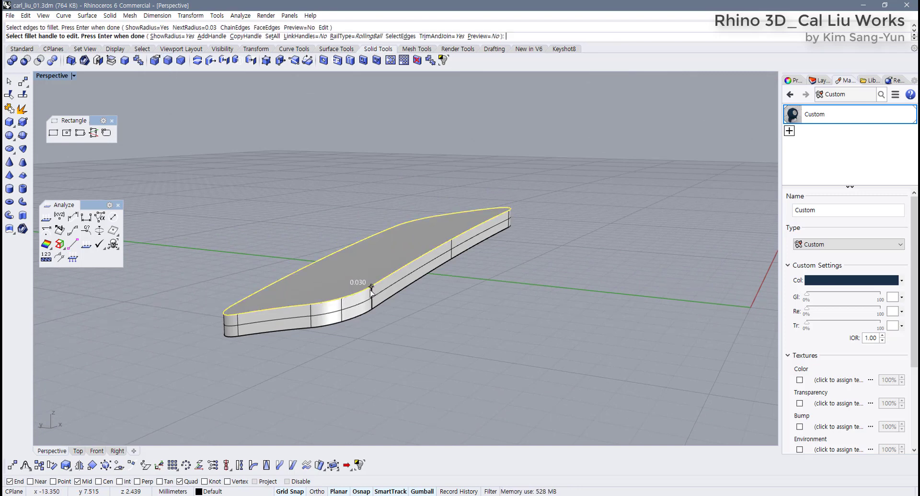
key(Return)
right_drag(364, 328, 361, 340)
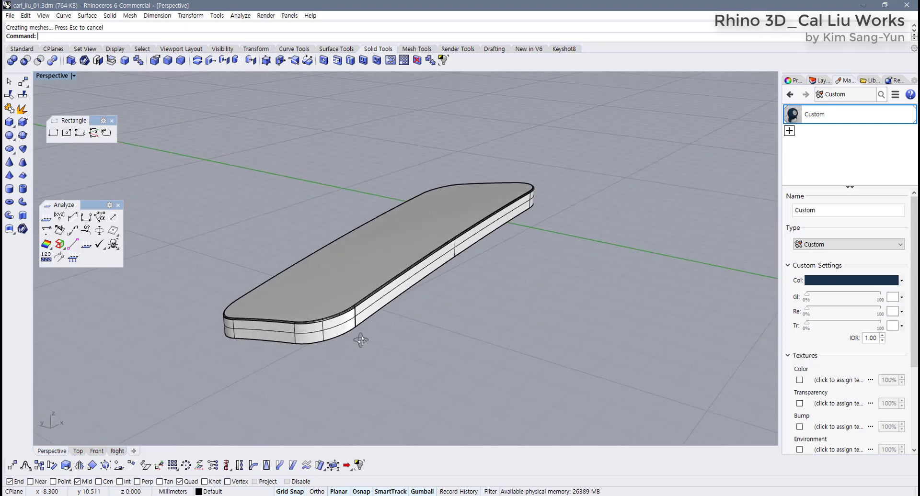
Create a Glass material and assign it to the display piece
click(378, 301)
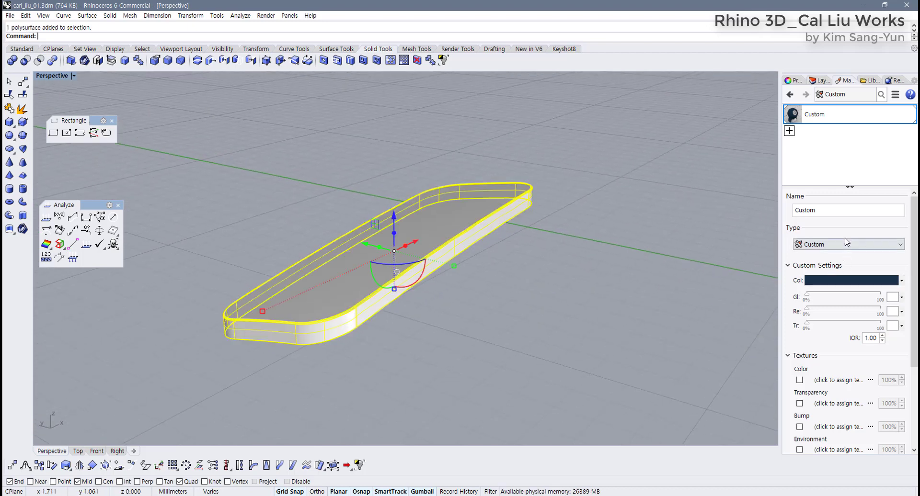
click(789, 131)
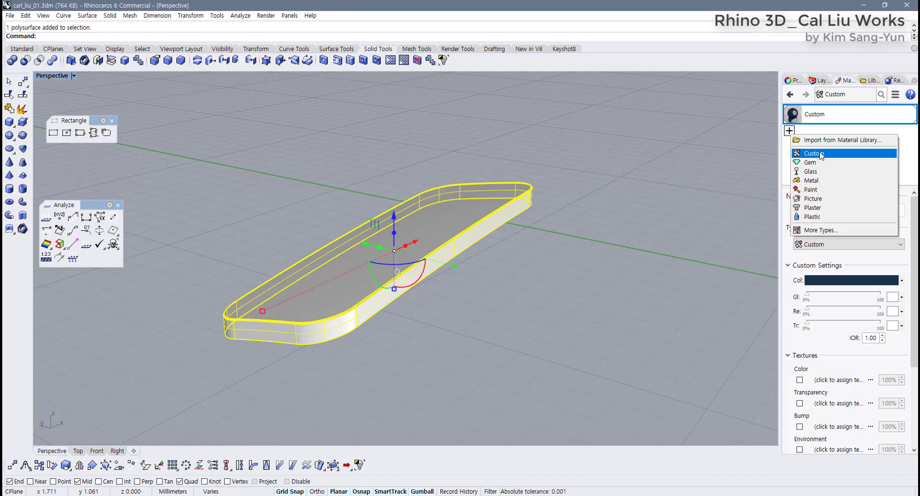
click(825, 172)
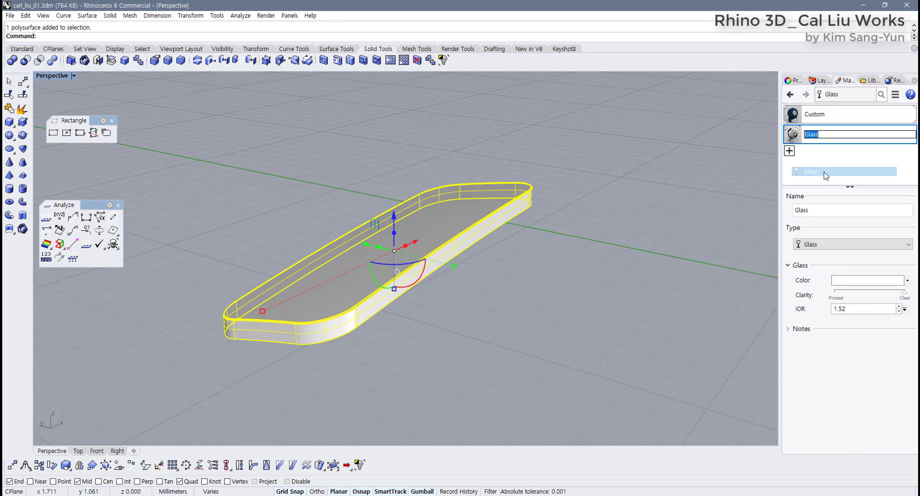
click(686, 220)
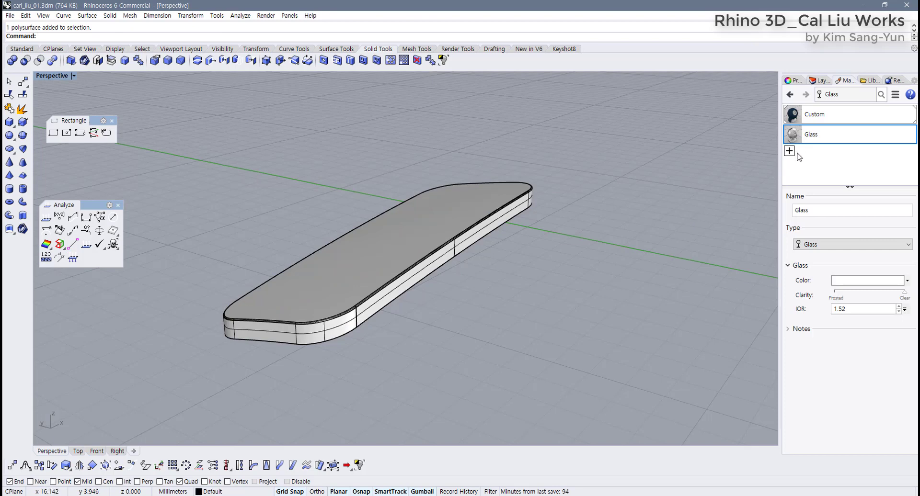
click(443, 204)
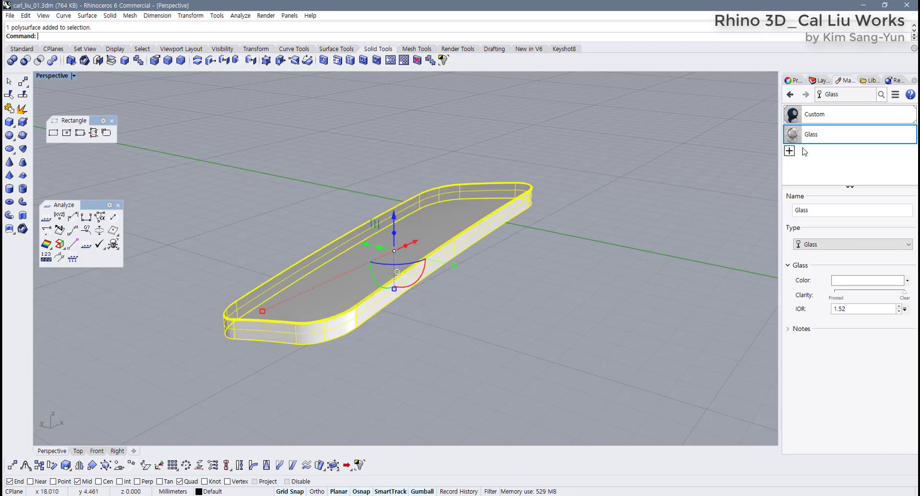
right_click(813, 137)
click(852, 144)
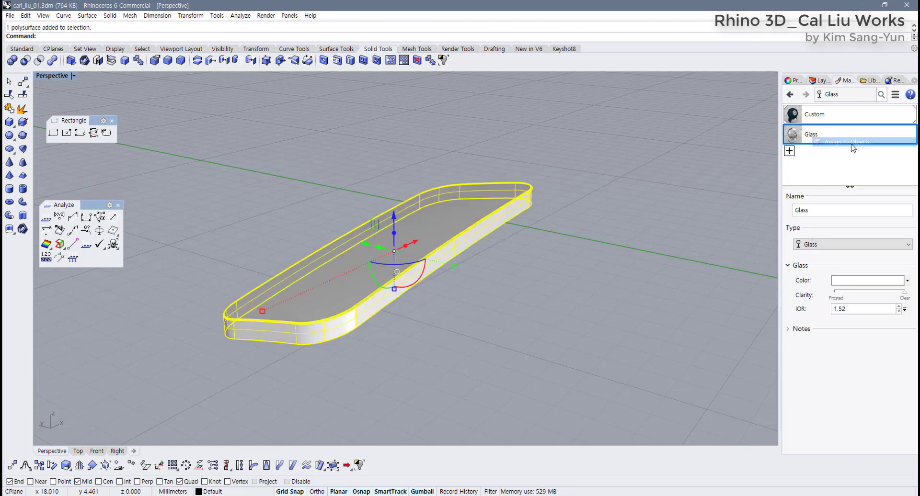
Preview the glass display piece in Rendered display mode and return the viewport to Shaded
click(74, 76)
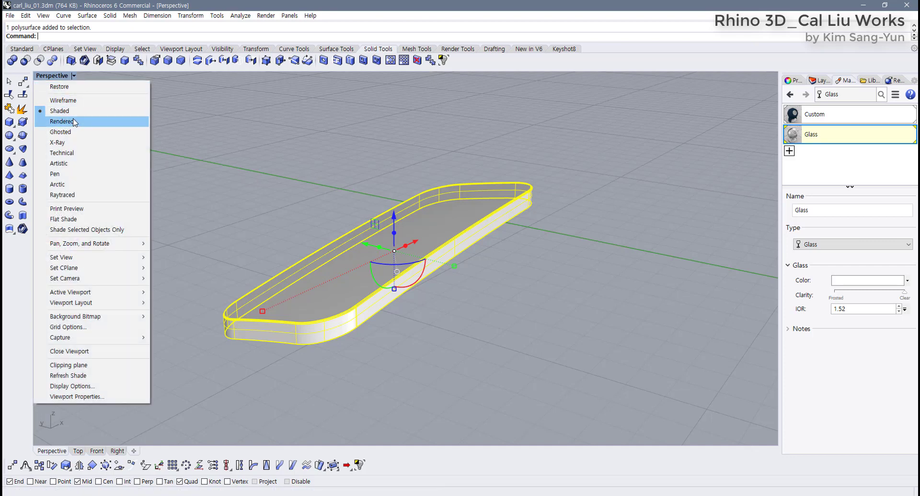
click(62, 121)
mouse_move(310, 238)
right_down()
mouse_move(430, 252)
mouse_move(452, 226)
mouse_move(464, 261)
mouse_move(307, 228)
right_up()
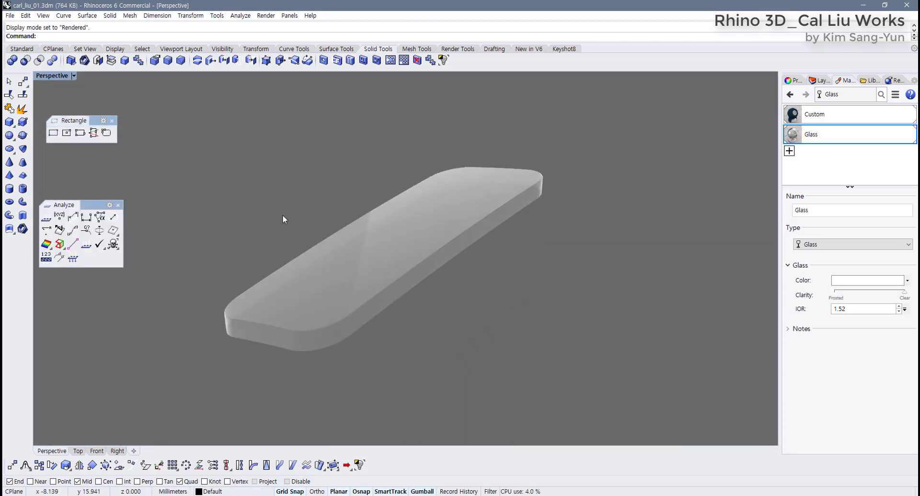
click(74, 76)
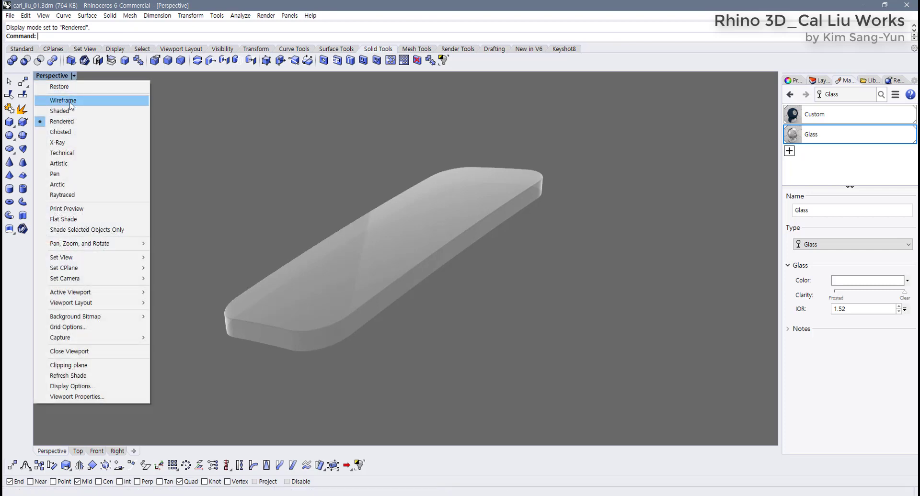
click(60, 111)
Copy the finished glass display piece and undo back to before the isolation so the whole phone body is shown
click(355, 256)
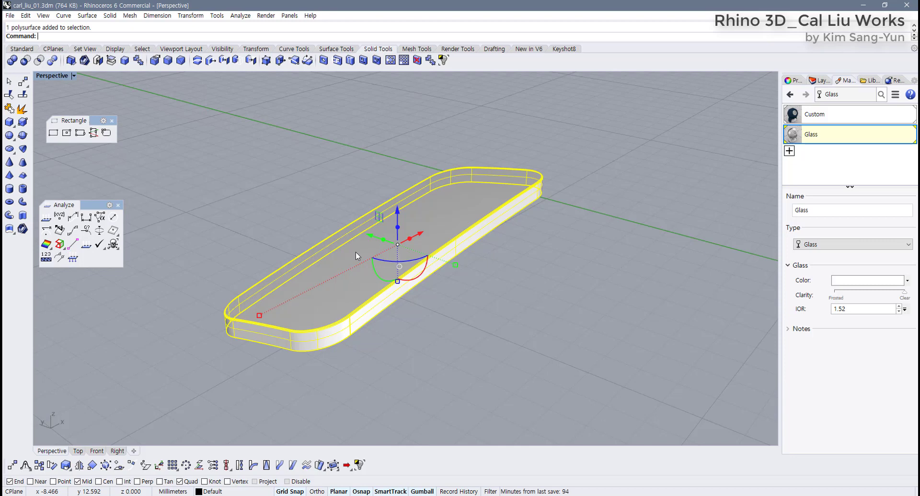
key(ctrl+c)
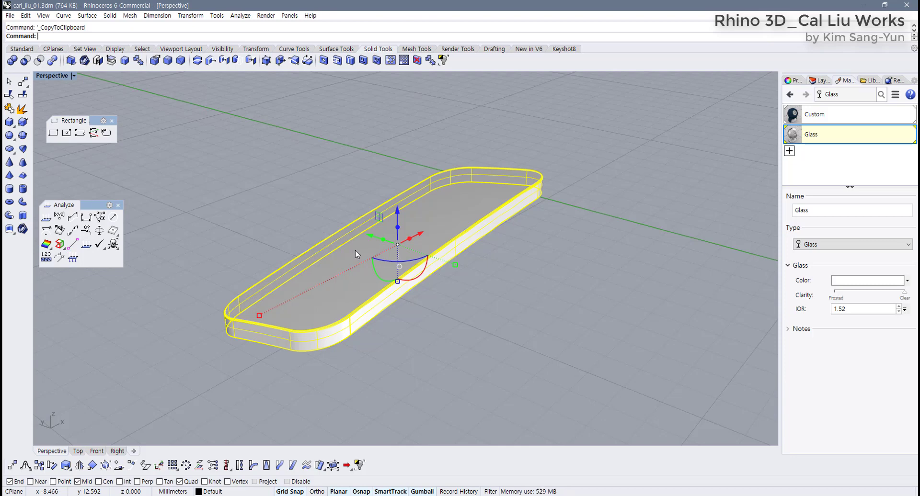
key(ctrl+z)
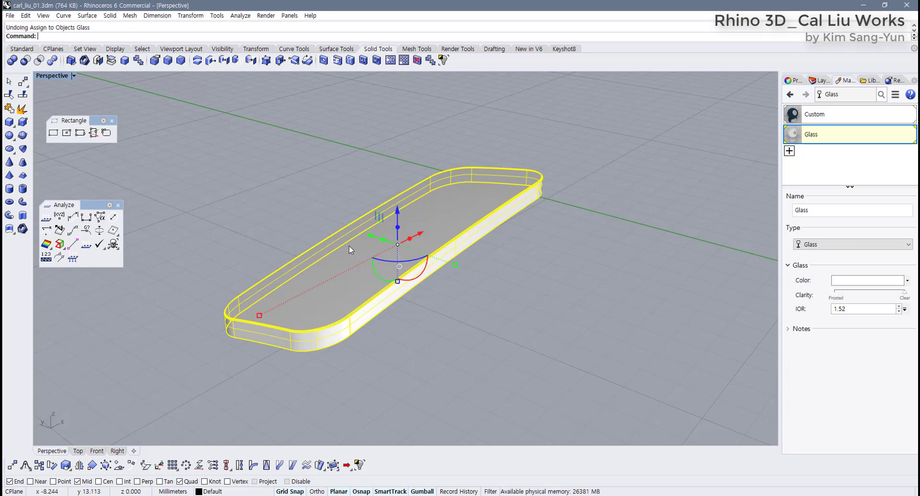
key(ctrl+z)
key(ctrl+z)
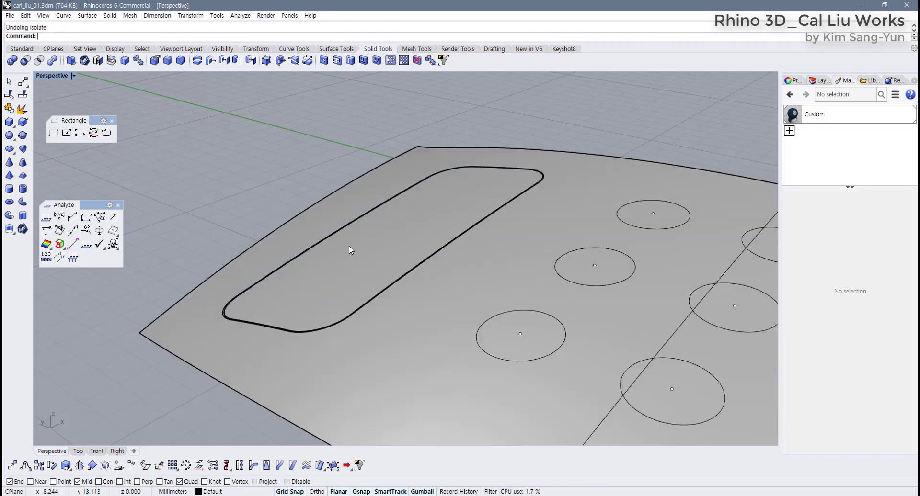
Delete the original display solid from the recess
key(ctrl+v)
key(Delete)
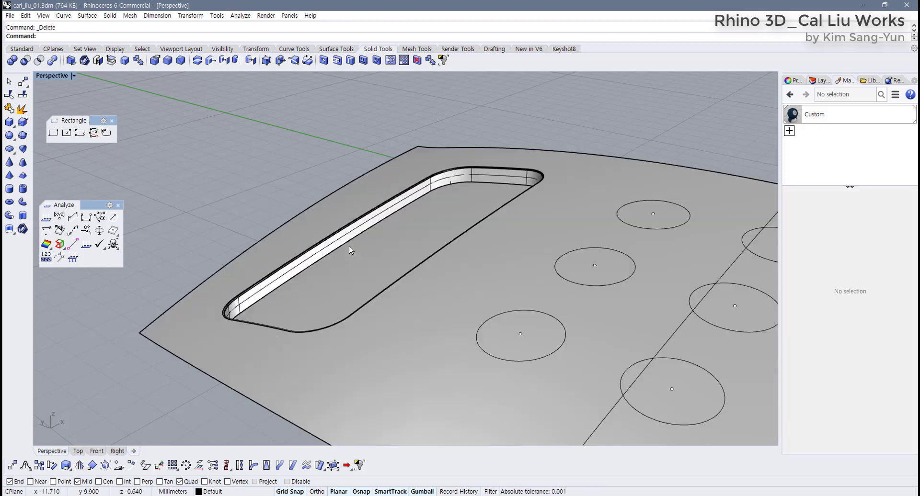
right_drag(349, 245, 313, 285)
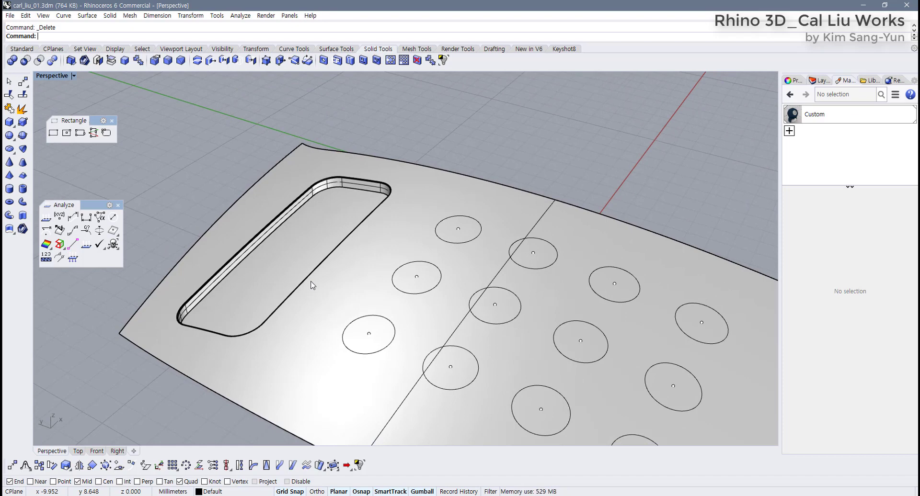
scroll(521, 220, down, 2)
click(526, 222)
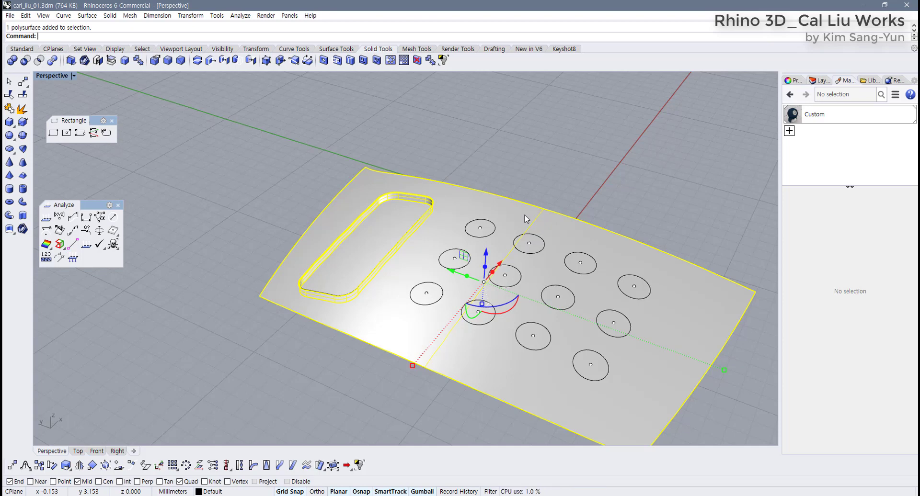
click(529, 165)
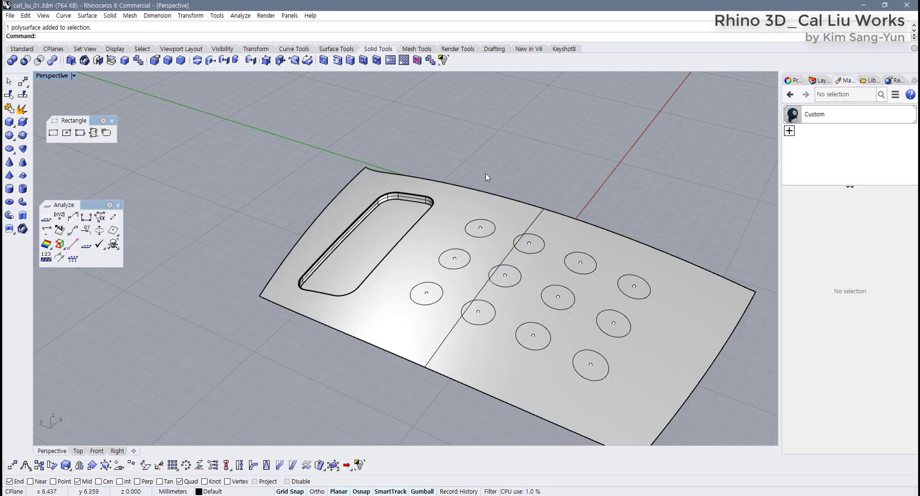
Paste the copied glass display piece into the emptied recess
scroll(485, 173, up, 3)
key(ctrl+v)
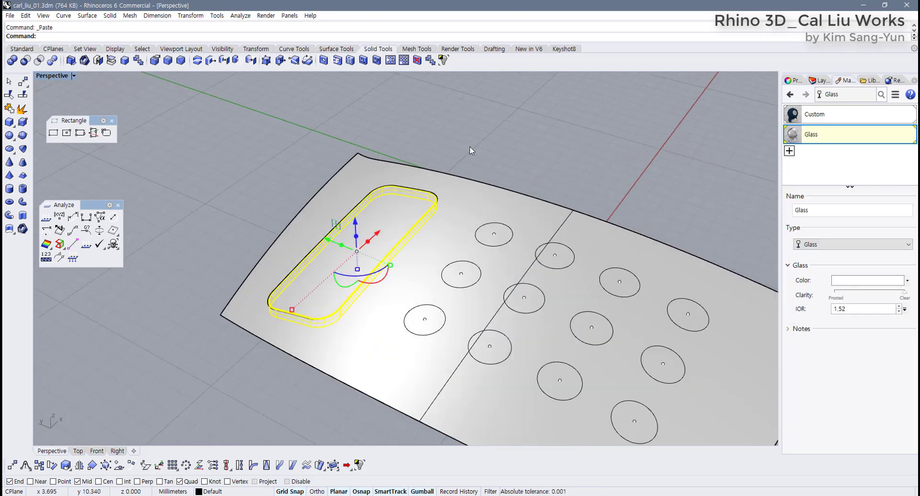
click(469, 147)
Try lifting the pasted glass display piece straight up out of the recess, and undo the move
click(369, 228)
scroll(369, 228, up, 4)
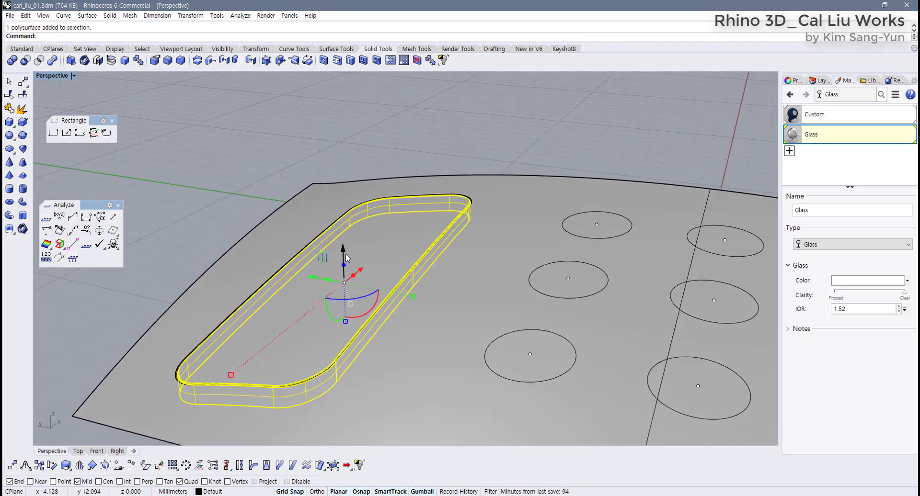
drag(344, 256, 344, 177)
mouse_move(353, 265)
right_down()
mouse_move(331, 252)
mouse_move(343, 212)
mouse_move(346, 266)
right_up()
key(ctrl+z)
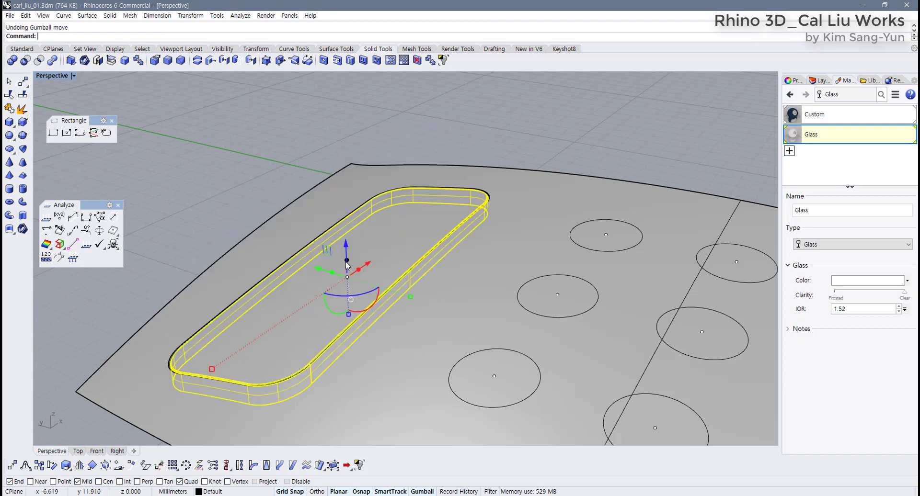
Undo the paste of the glass piece and the deletion of the original display solid
key(ctrl+z)
key(ctrl+z)
click(511, 140)
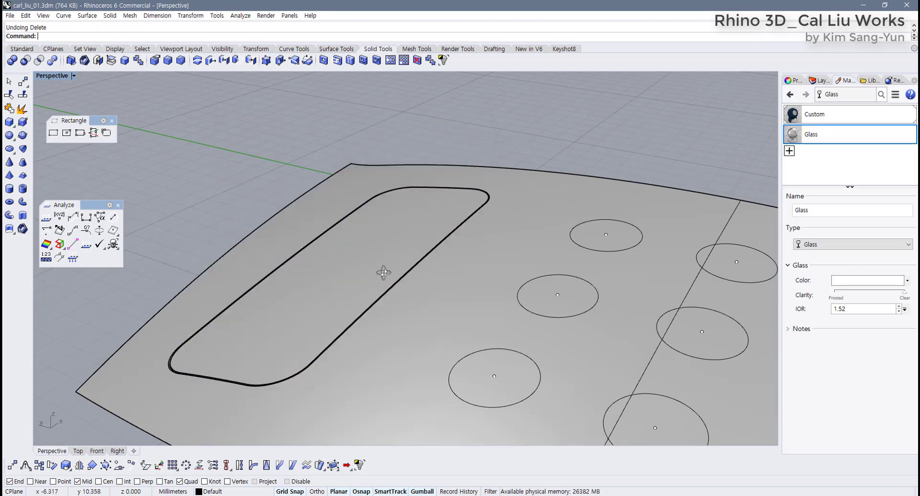
Replace the original display solid in the recess by deleting it and pasting the copied glass display piece
right_drag(383, 272, 372, 281)
scroll(373, 282, up, 2)
shift+right_drag(187, 323, 245, 297)
scroll(243, 308, up, 5)
click(242, 309)
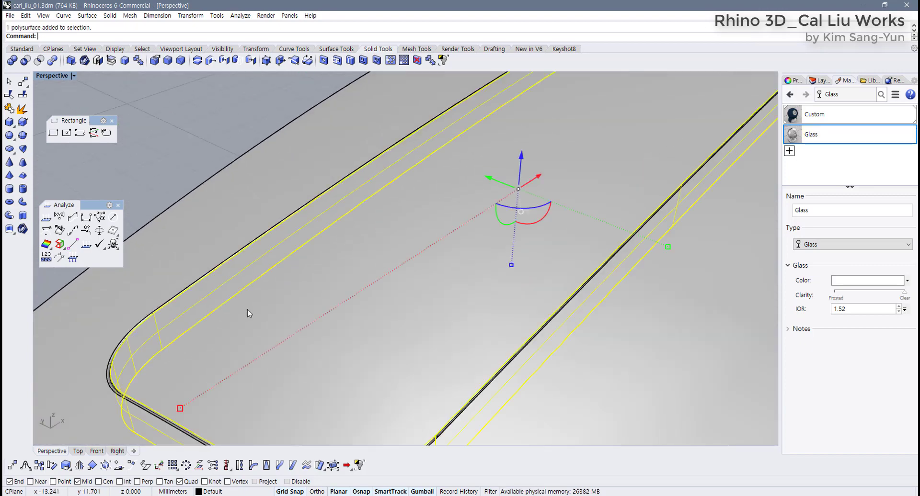
scroll(247, 314, down, 5)
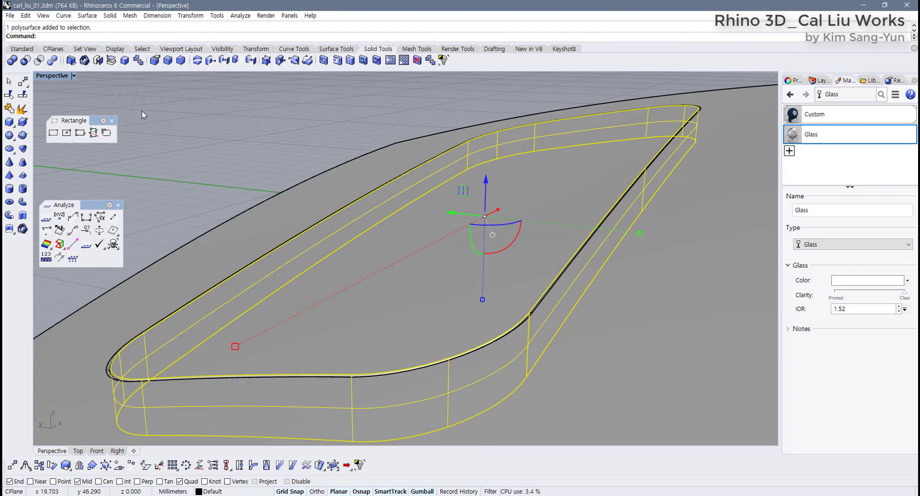
key(Delete)
key(ctrl+z)
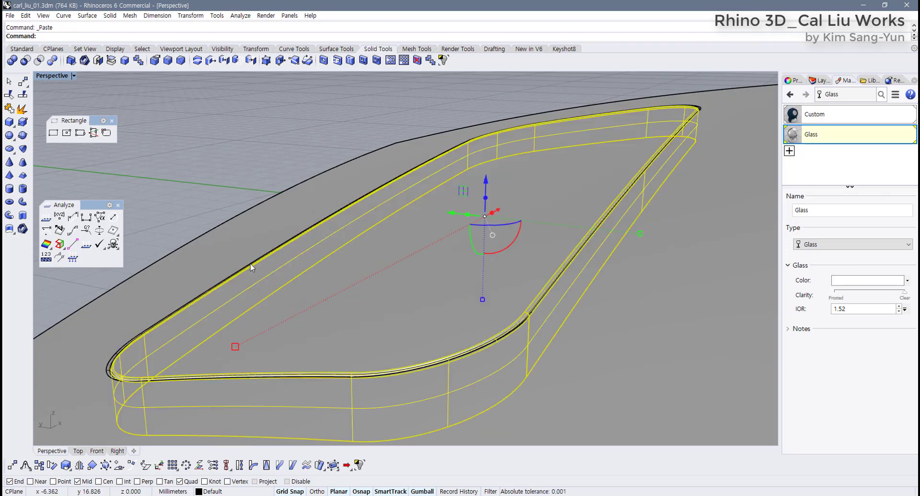
Show the phone body with the glass display piece in Rendered display mode
click(250, 265)
scroll(346, 321, down, 4)
right_drag(347, 321, 407, 263)
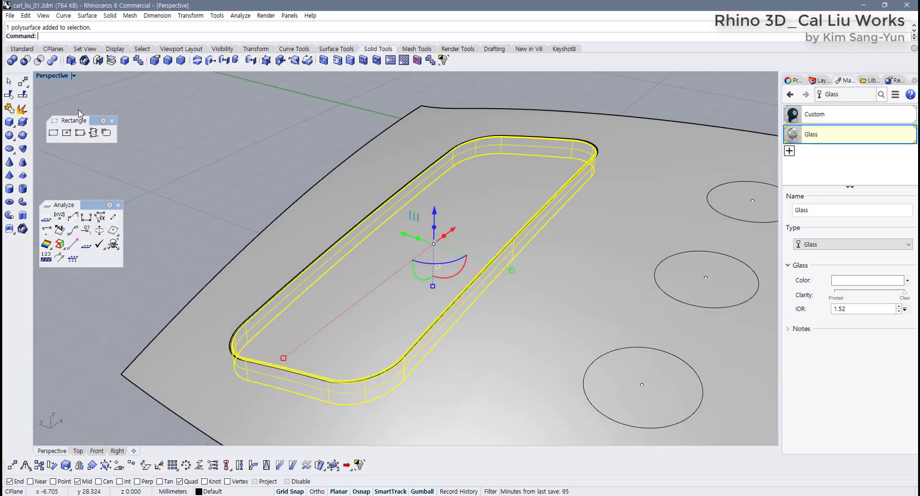
key(Escape)
click(74, 75)
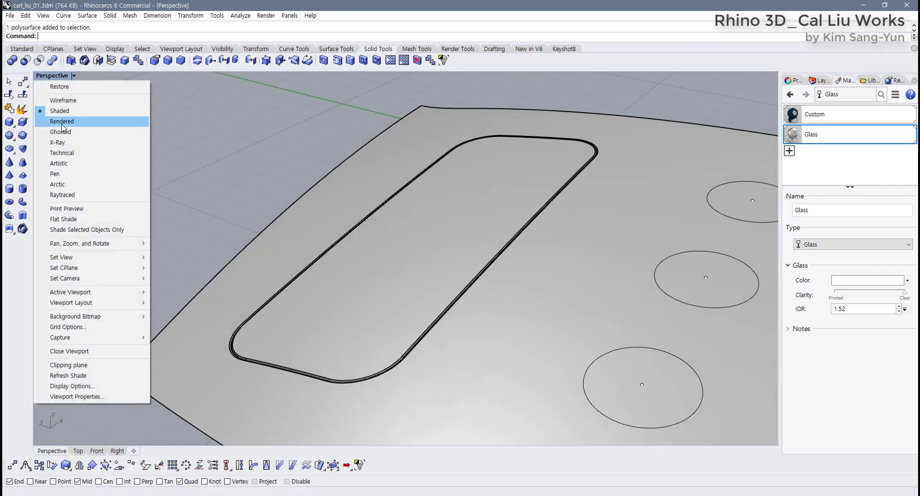
click(63, 121)
Try moving the glass polysurface away from the recess to expose the dark blue floor, and undo the move
click(396, 249)
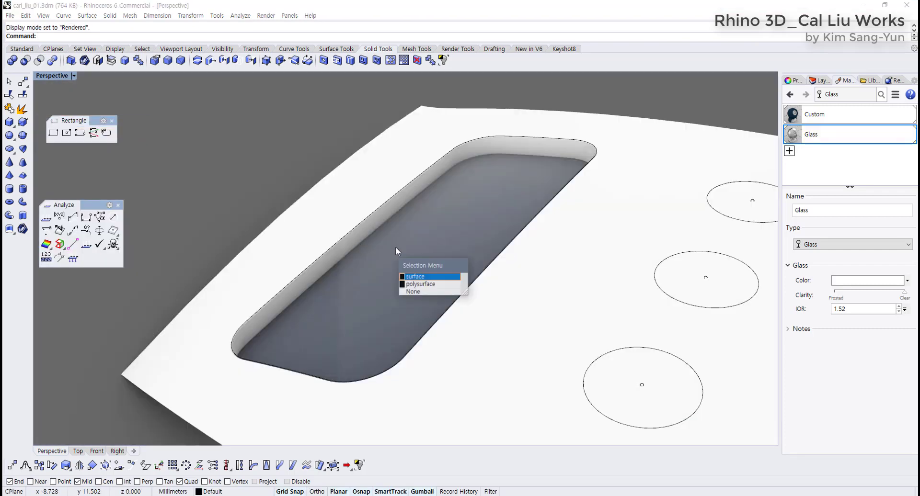
click(426, 285)
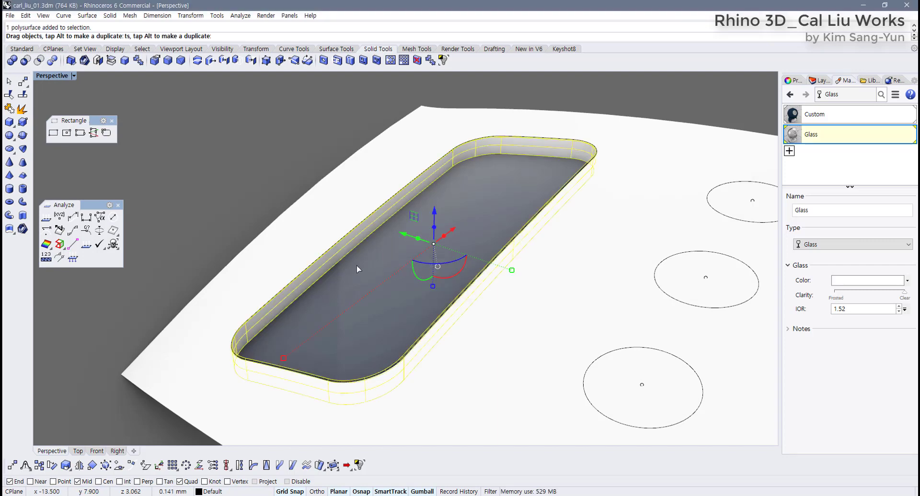
drag(356, 265, 366, 163)
click(351, 321)
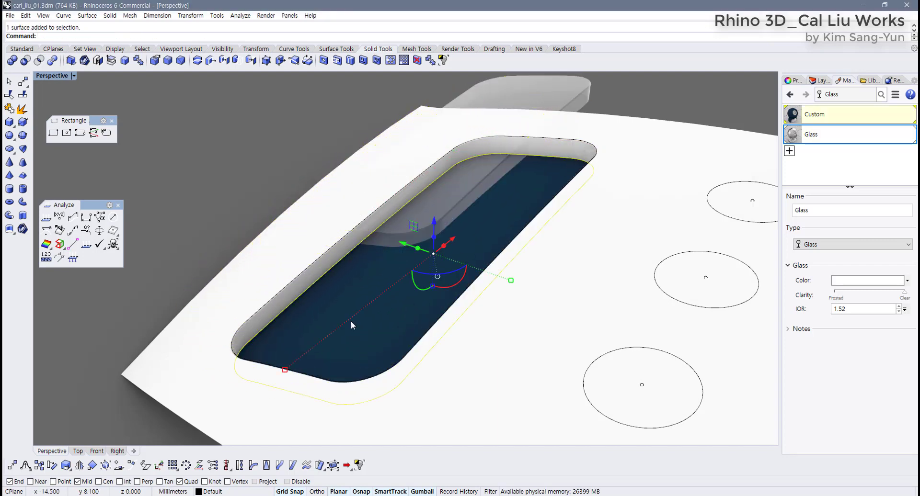
key(ctrl+z)
click(235, 225)
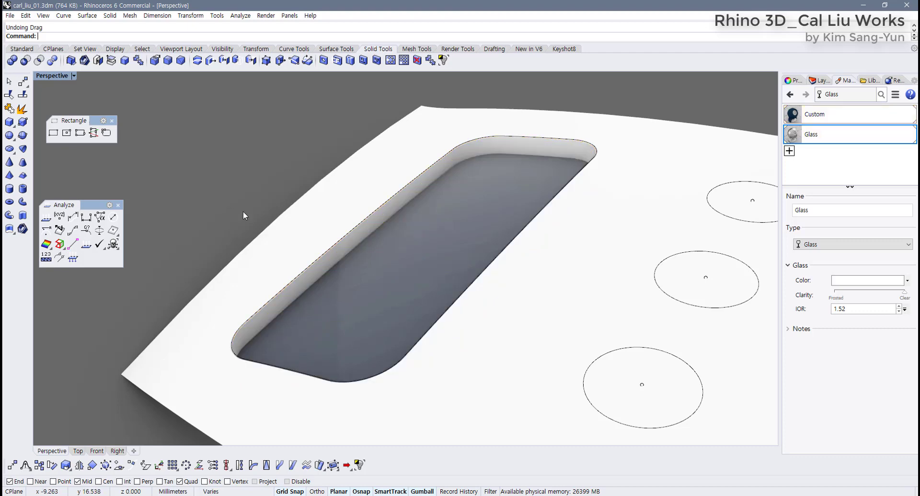
Switch the perspective view to the Shaded display mode
mouse_move(243, 211)
right_down()
mouse_move(241, 178)
mouse_move(239, 195)
right_up()
click(73, 77)
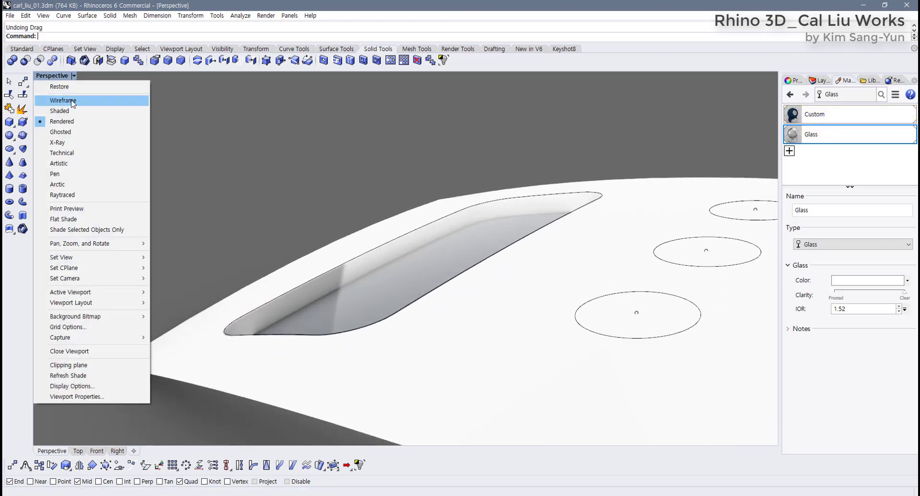
click(70, 110)
Split the phone's front surface using the twelve keypad circles as cutting objects
click(353, 257)
right_drag(354, 257, 295, 286)
shift+click(272, 319)
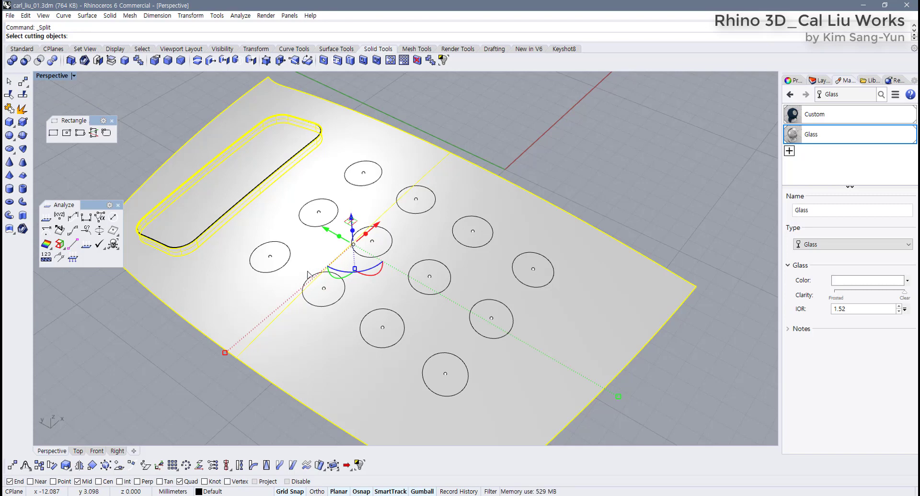
click(290, 262)
click(337, 217)
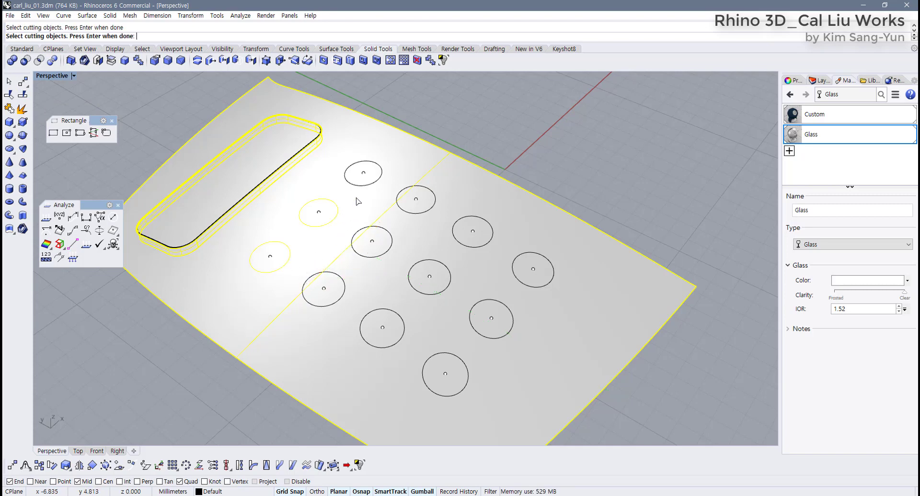
click(367, 185)
click(421, 211)
click(382, 262)
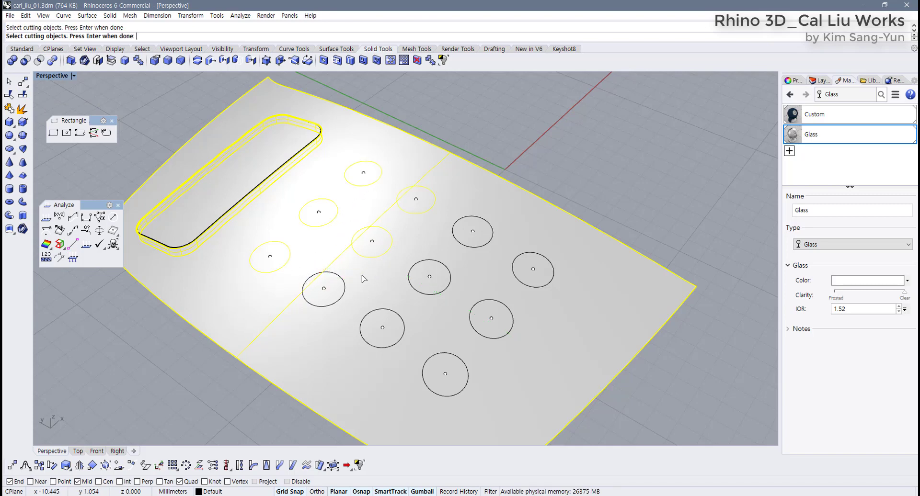
click(340, 298)
click(389, 347)
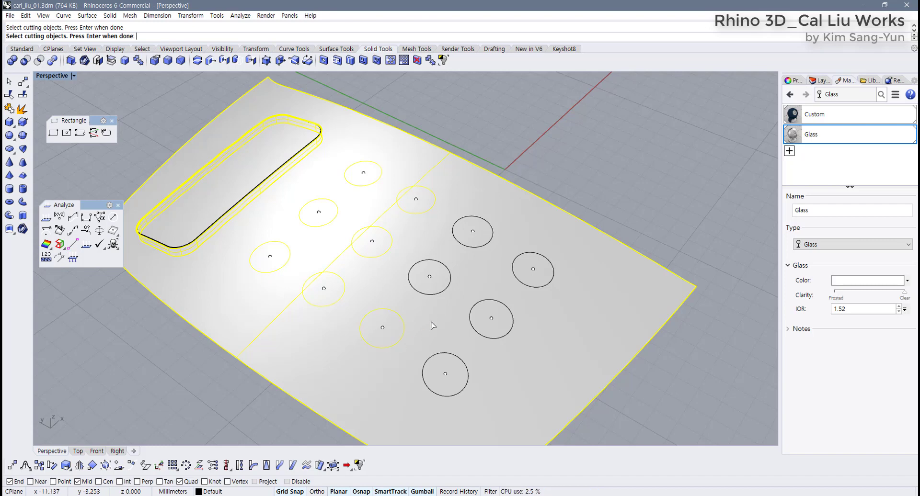
click(441, 296)
click(484, 248)
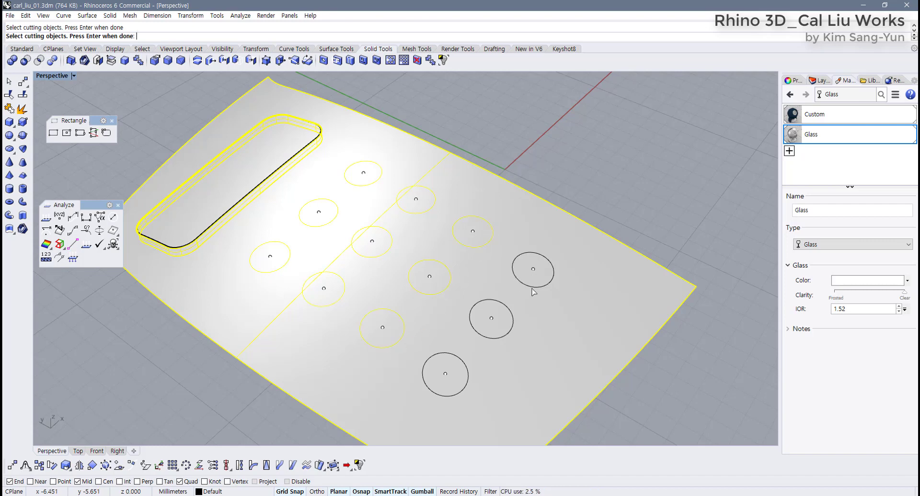
click(532, 290)
click(509, 332)
click(470, 378)
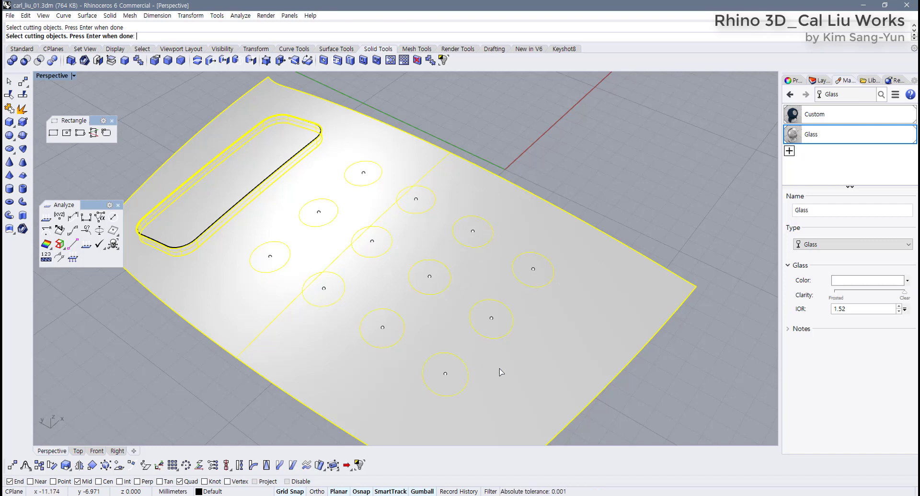
key(Return)
click(627, 151)
Delete the twelve circular discs cut out of the phone's front surface to open the key holes
click(547, 267)
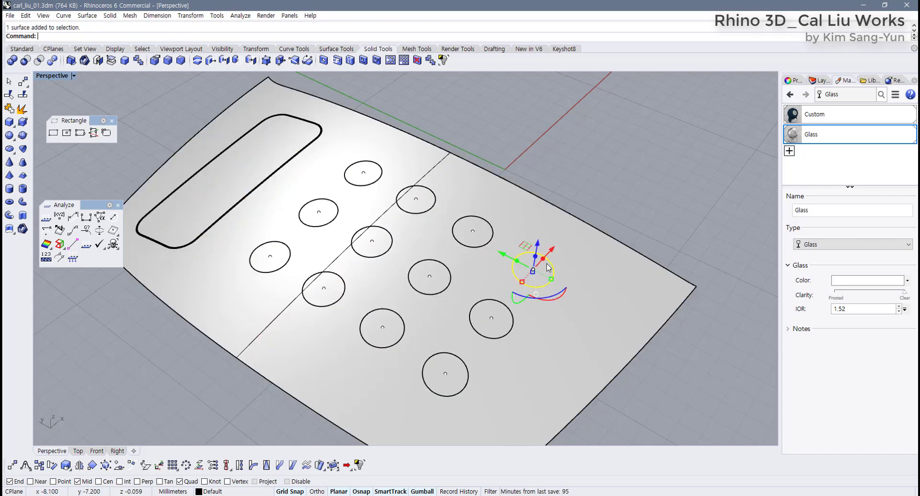
key(Delete)
click(503, 320)
key(Delete)
click(464, 371)
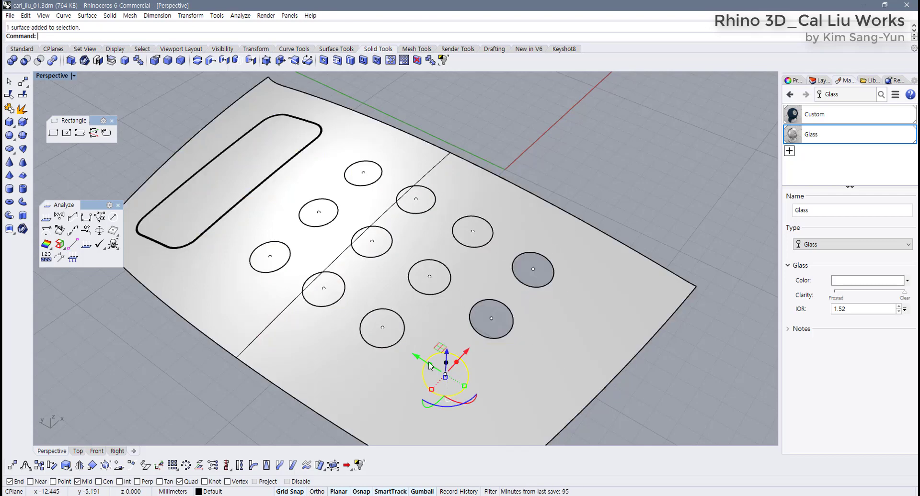
key(Delete)
click(389, 326)
key(Delete)
click(434, 289)
key(Delete)
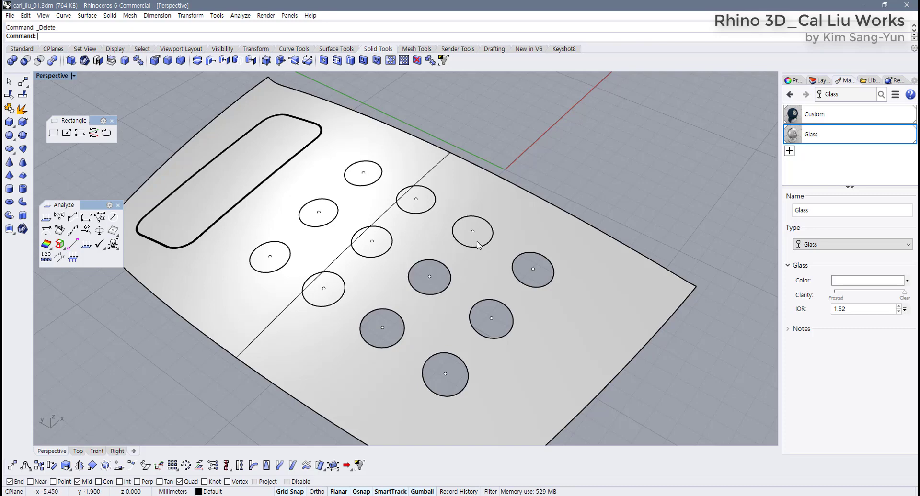
click(476, 243)
key(Delete)
click(431, 200)
key(Delete)
click(383, 245)
key(Delete)
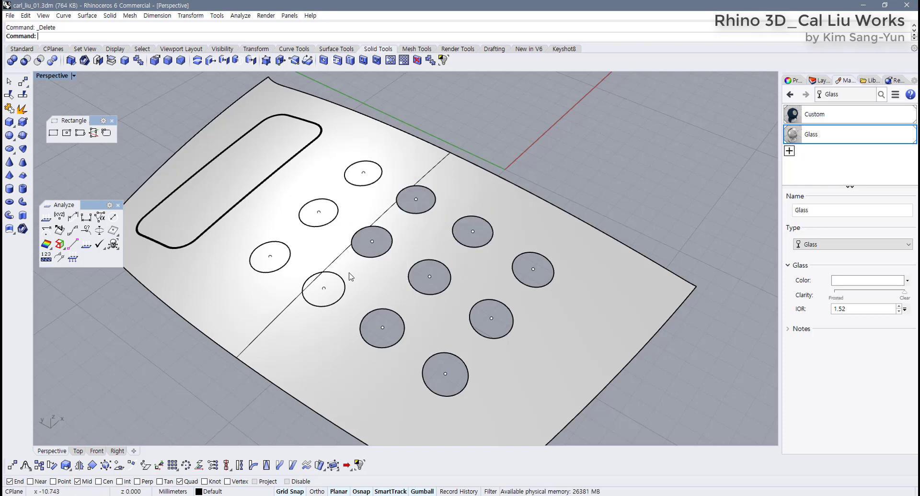
click(335, 293)
key(Delete)
click(284, 254)
key(Delete)
click(330, 218)
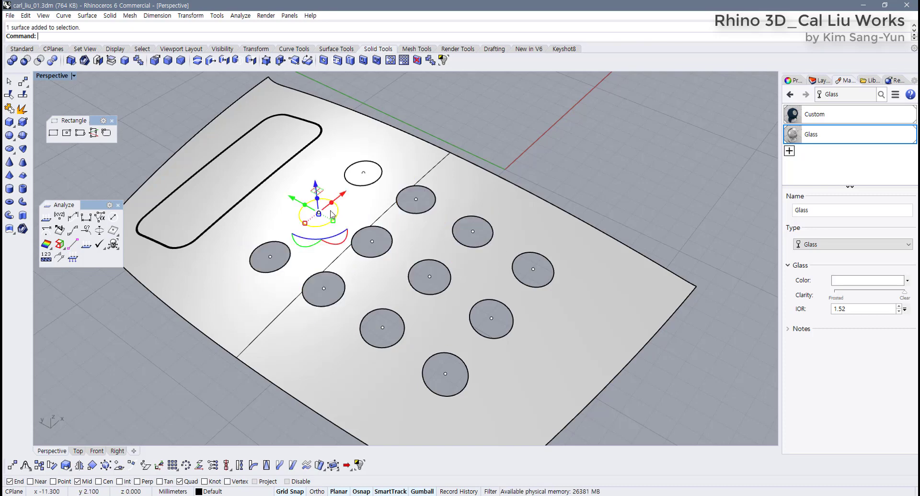
key(Delete)
click(377, 171)
key(Delete)
Move the center points of all twelve key holes together vertically to slightly below the front surface
right_drag(376, 215, 346, 176)
drag(344, 245, 345, 245)
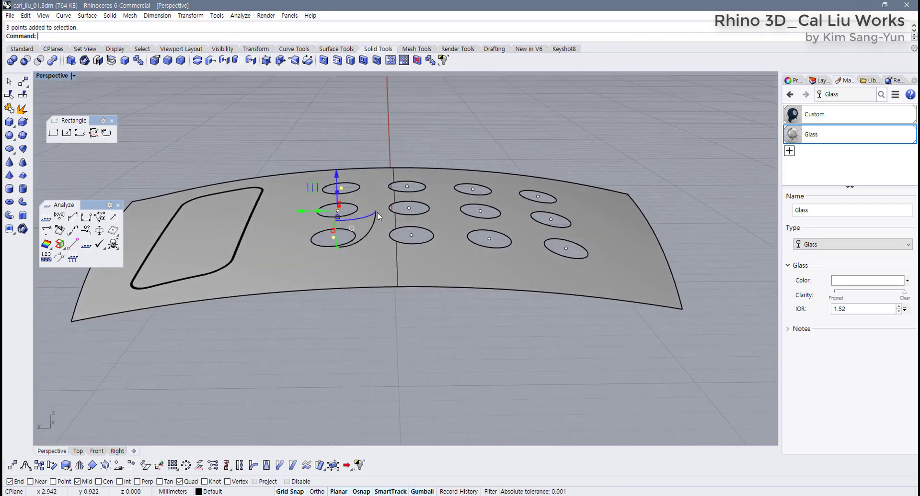
right_drag(349, 237, 418, 143)
shift+drag(441, 216, 447, 228)
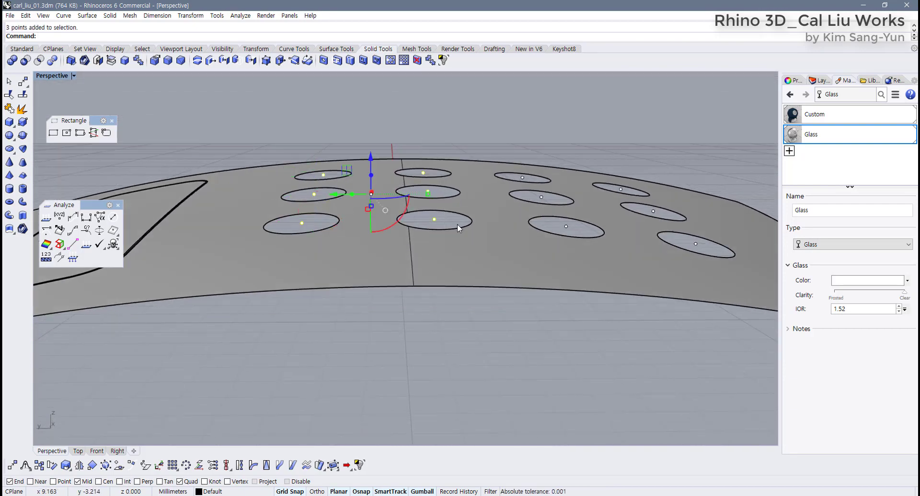
right_drag(457, 224, 429, 212)
shift+drag(517, 153, 537, 235)
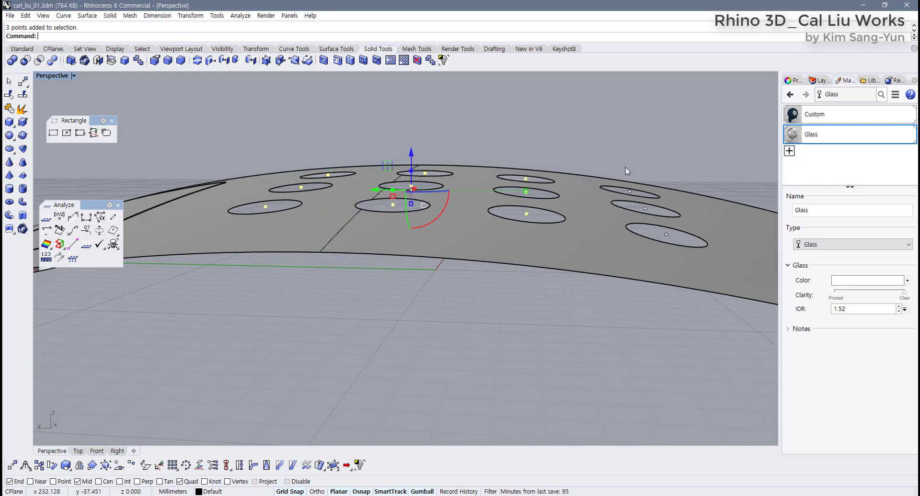
shift+drag(648, 210, 649, 212)
shift+click(667, 236)
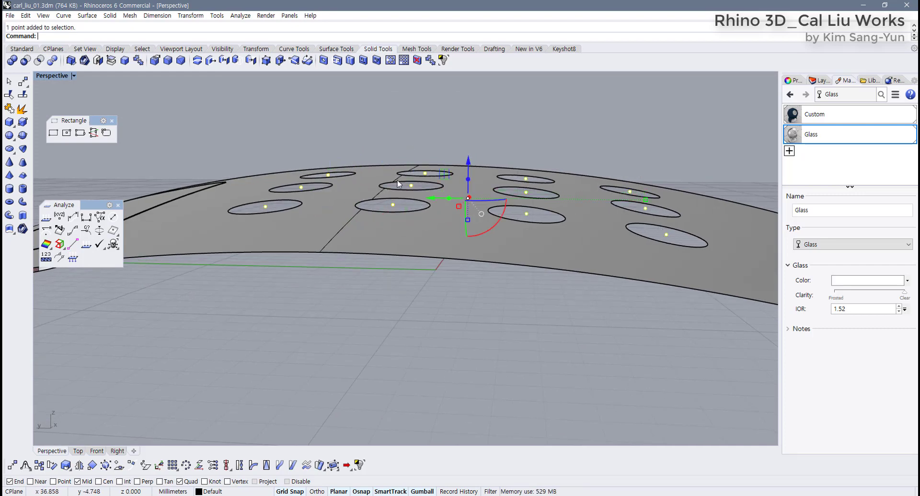
double_click(65, 78)
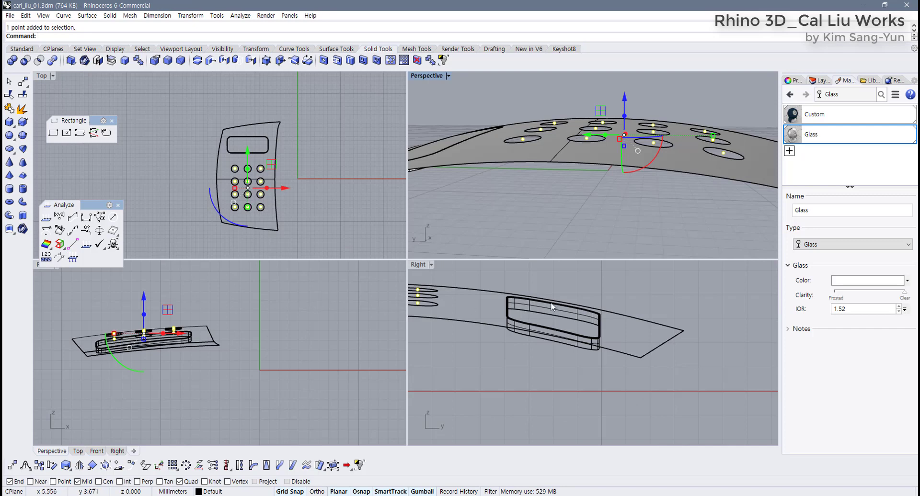
right_drag(498, 299, 554, 308)
right_drag(435, 310, 549, 335)
scroll(489, 325, down, 4)
right_drag(481, 323, 512, 325)
scroll(512, 325, up, 4)
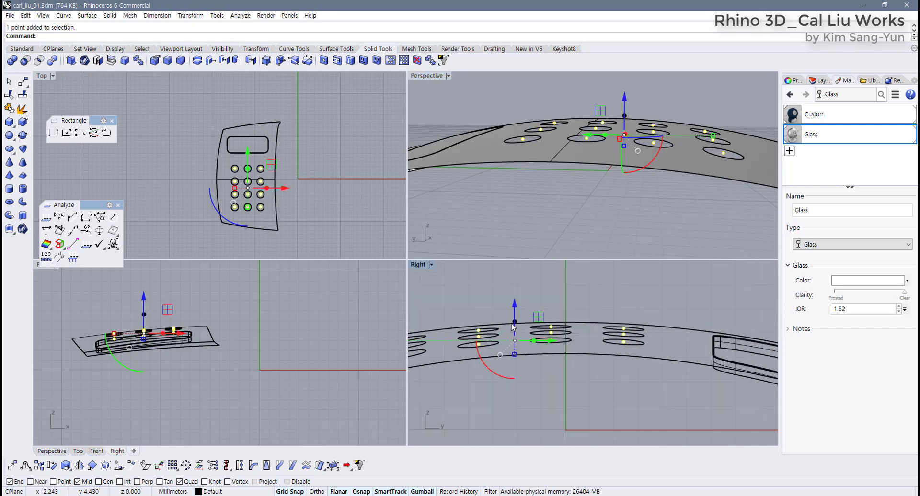
scroll(512, 327, up, 4)
scroll(182, 323, up, 4)
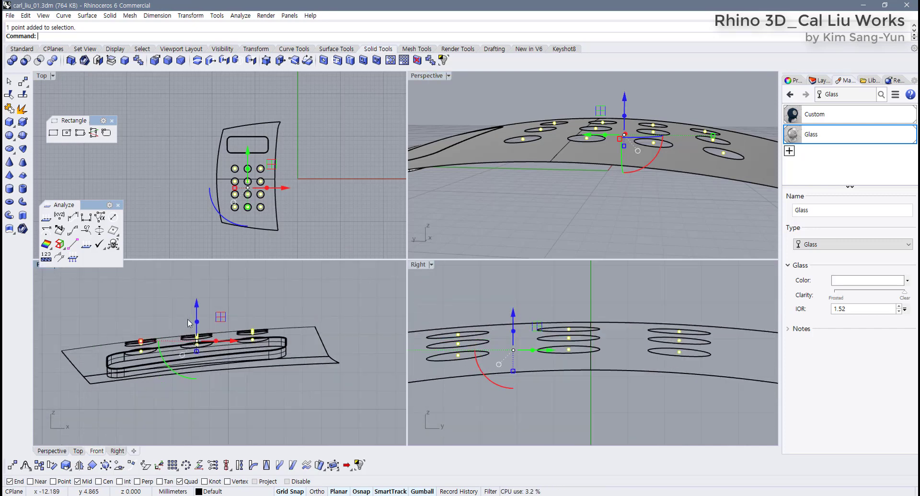
drag(96, 205, 97, 189)
scroll(217, 381, up, 4)
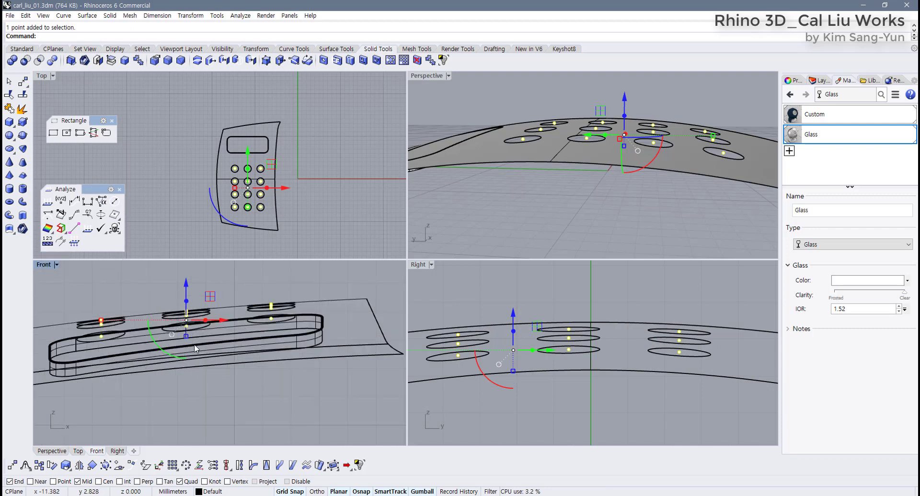
right_drag(197, 343, 211, 353)
right_drag(522, 328, 564, 324)
mouse_move(553, 309)
mouse_down()
mouse_move(557, 319)
mouse_move(558, 305)
mouse_up()
With Point and Quad snaps active, draw an arc between opposite quadrants of the near corner key hole beside the display, through its lowered center point
right_drag(567, 208, 557, 184)
scroll(556, 184, up, 4)
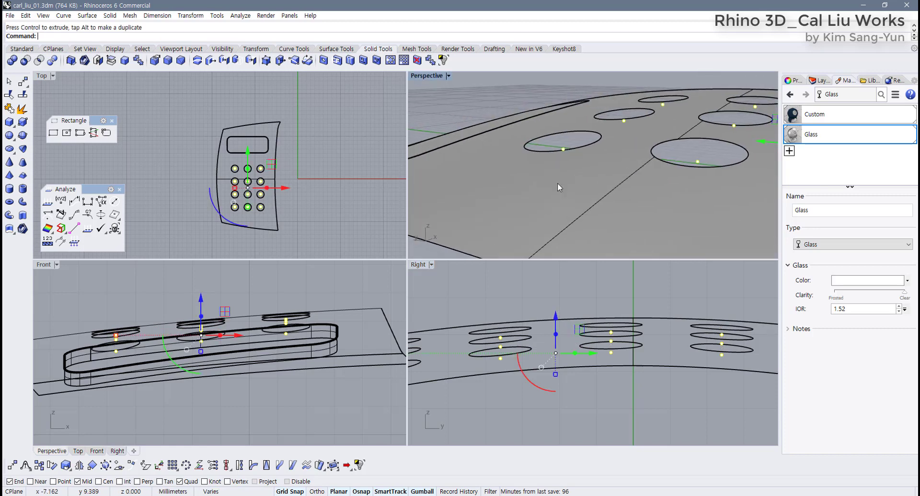
double_click(440, 78)
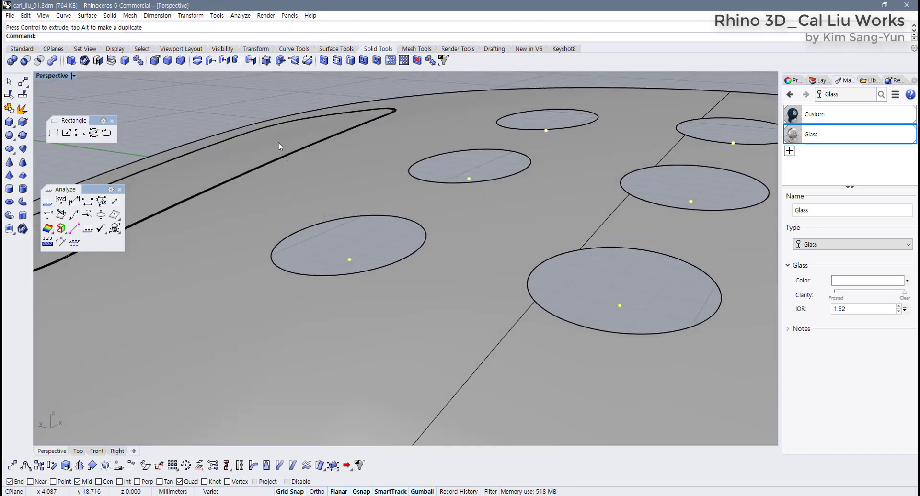
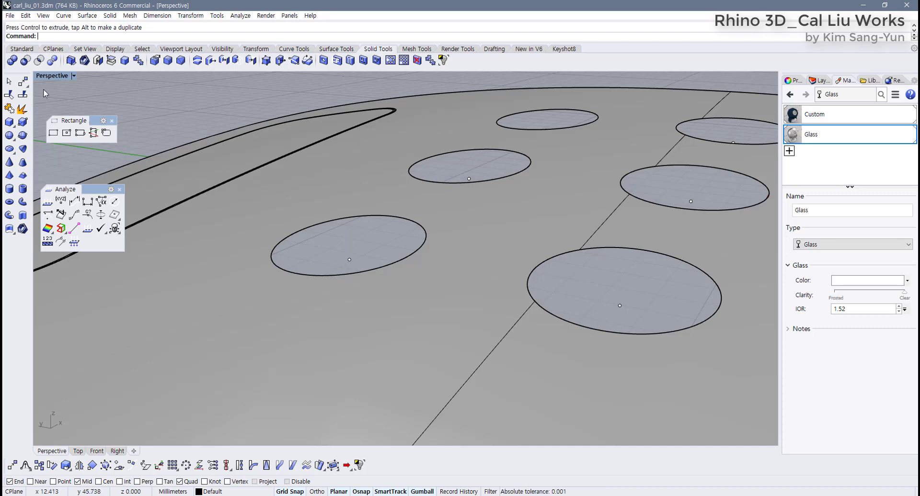
click(23, 50)
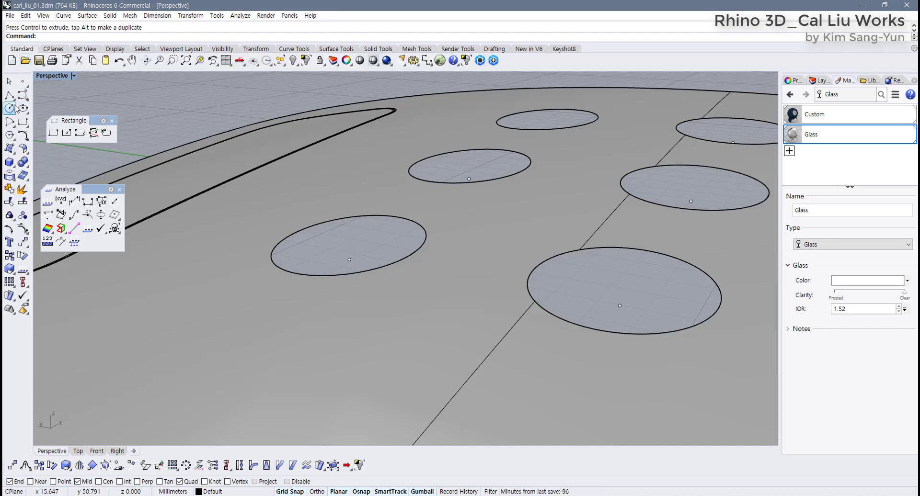
click(11, 95)
click(10, 122)
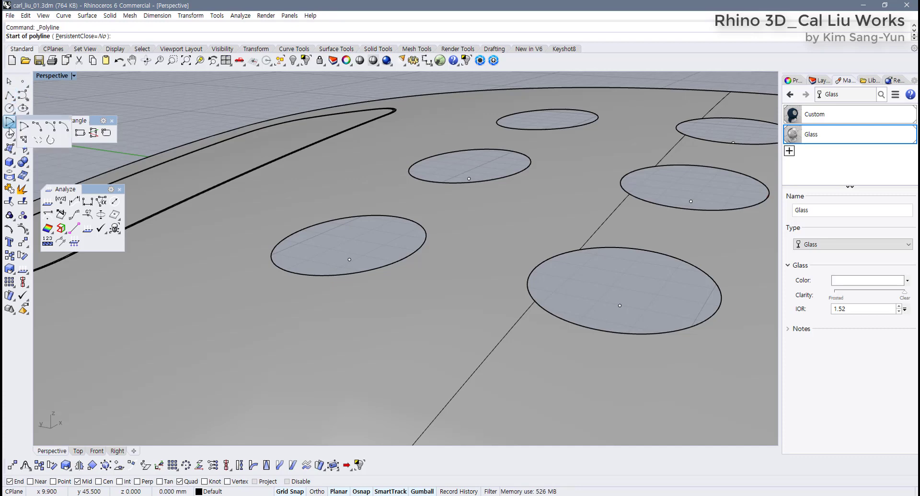
drag(48, 121, 167, 106)
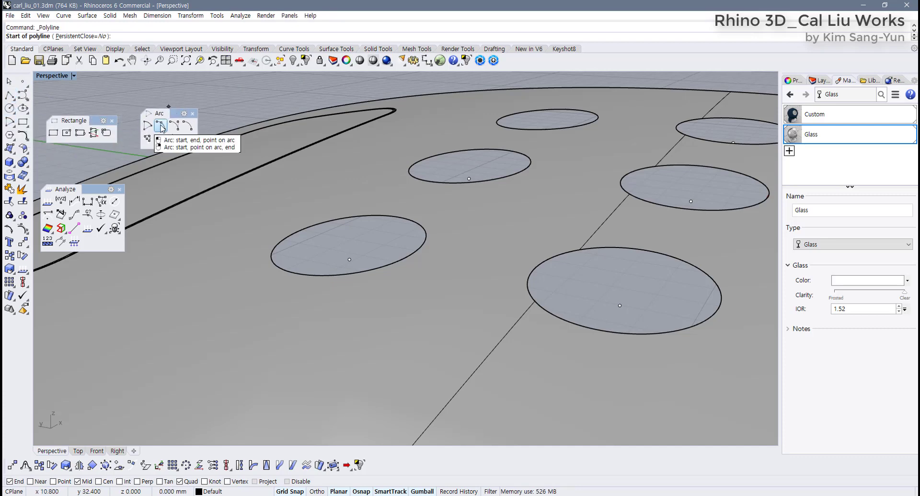
click(161, 126)
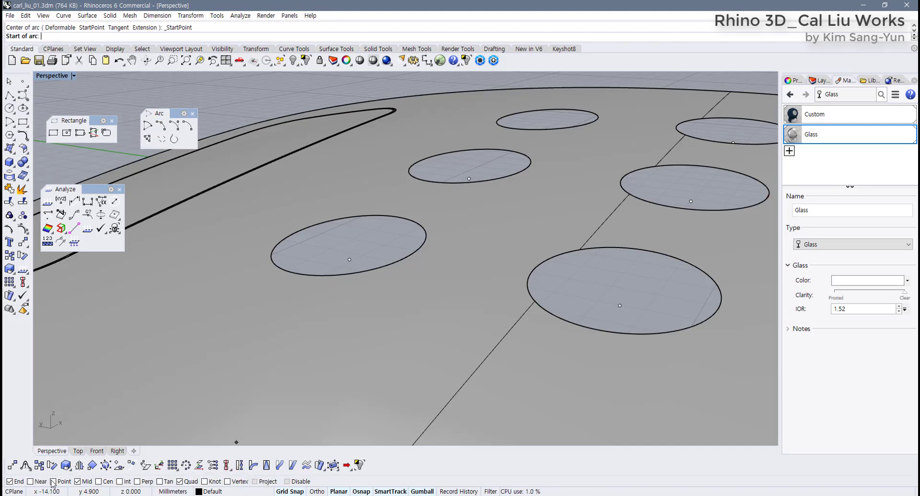
click(79, 482)
click(290, 238)
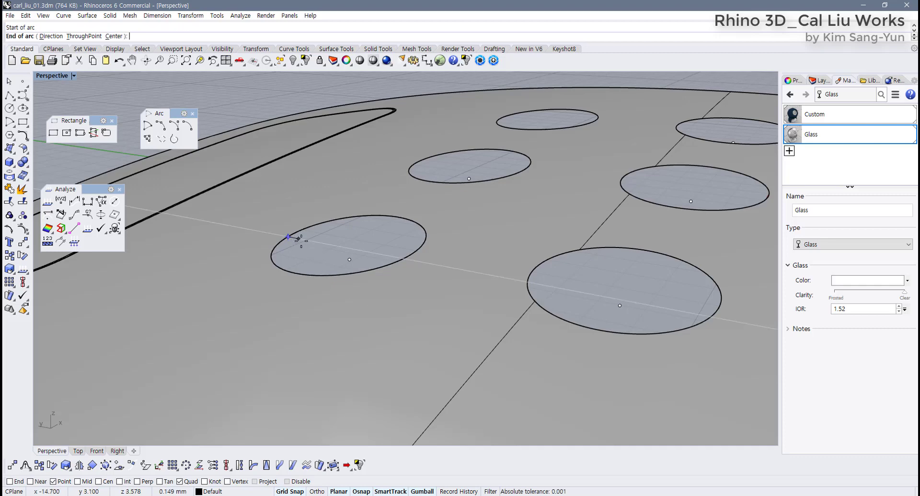
click(415, 251)
click(350, 260)
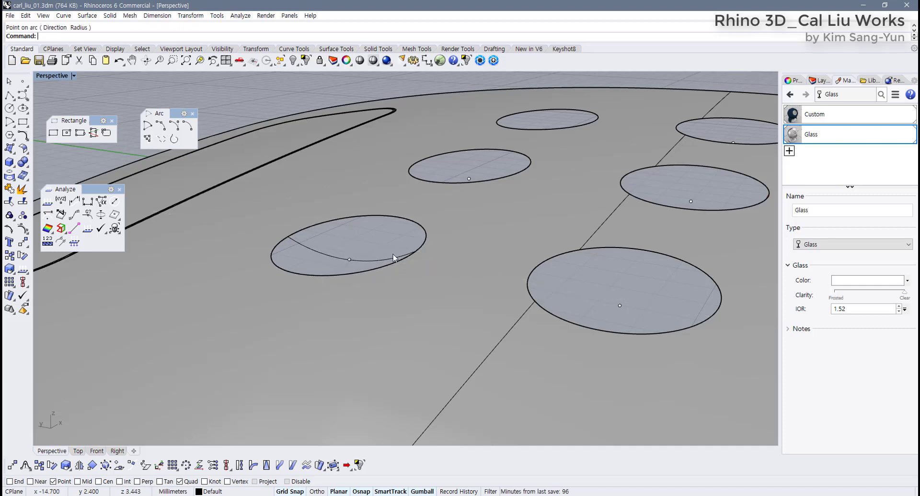
Draw a second arc across the same key hole between the other two quadrants, crossing the first at the center point
right_drag(396, 258, 367, 262)
right_click(367, 262)
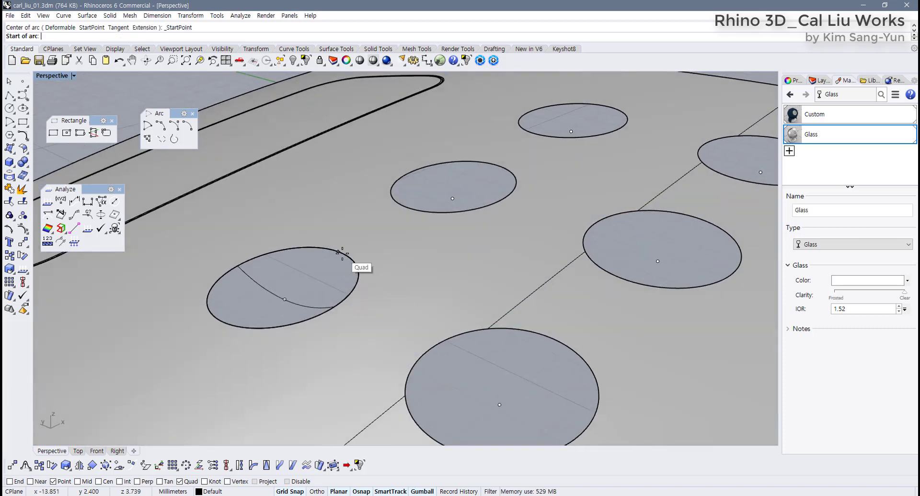
click(338, 251)
click(218, 320)
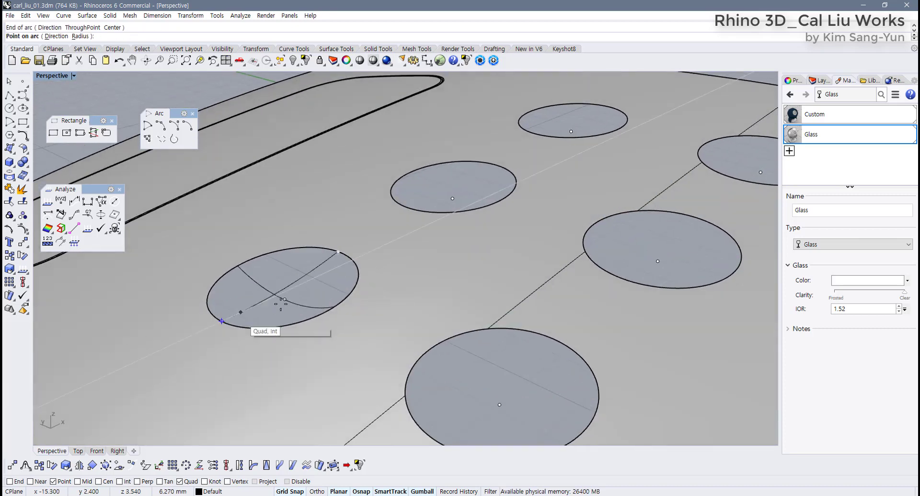
click(290, 300)
scroll(328, 297, down, 4)
mouse_move(327, 297)
right_down()
mouse_move(366, 259)
mouse_move(318, 308)
right_up()
scroll(308, 284, up, 8)
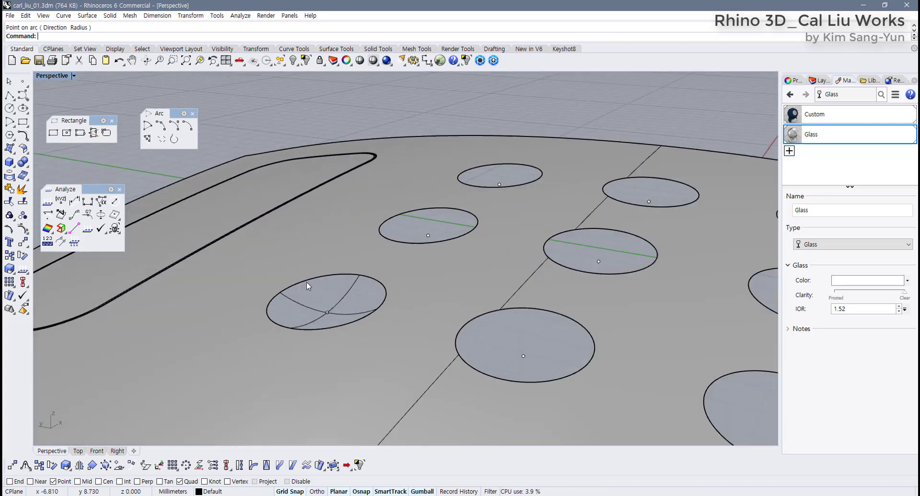
Try to build a Patch surface from the near corner key hole's edge, crossing arcs and center point, with 10 U and 10 V spans
scroll(270, 287, down, 8)
drag(240, 159, 339, 323)
scroll(303, 297, up, 2)
shift+right_drag(303, 295, 332, 301)
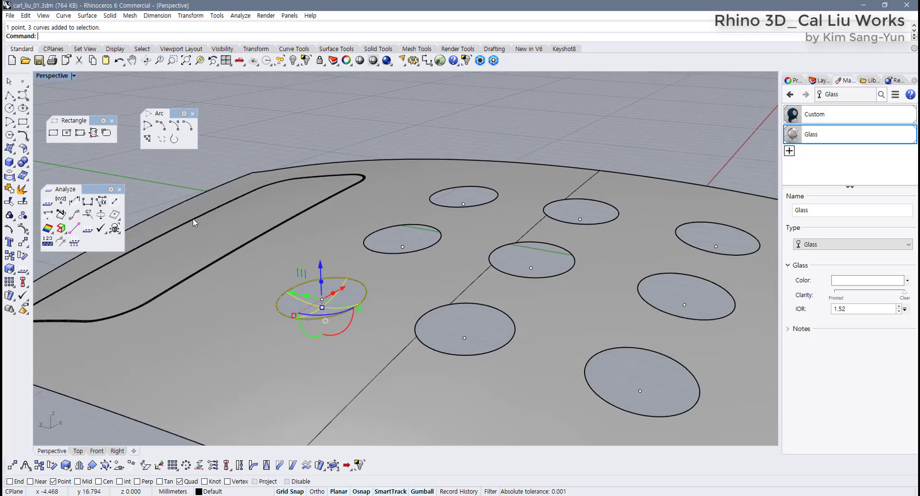
click(388, 51)
click(336, 49)
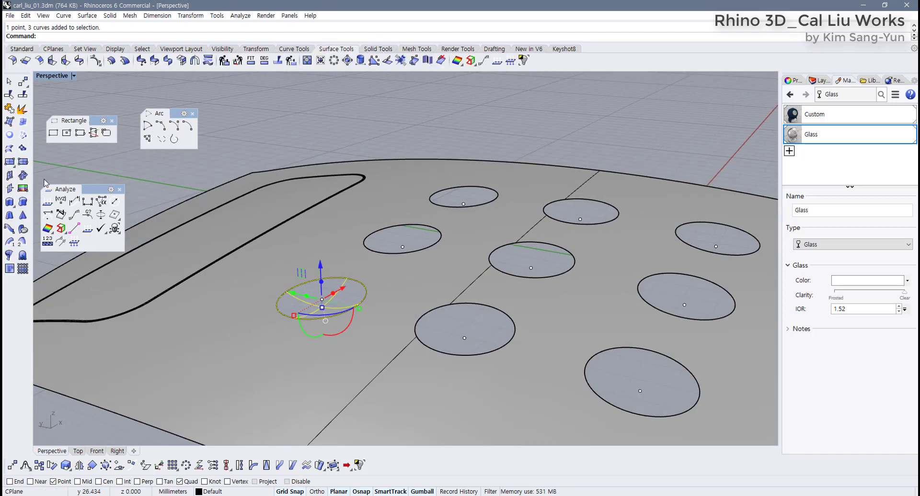
click(22, 148)
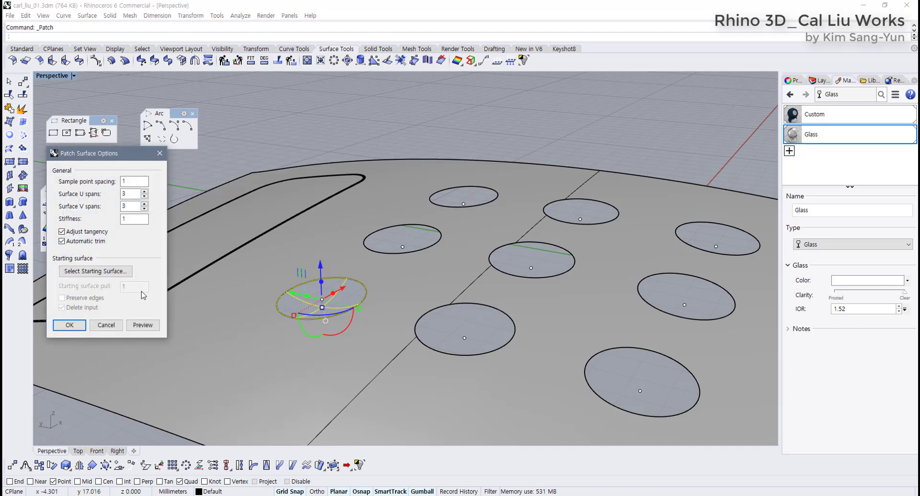
double_click(129, 193)
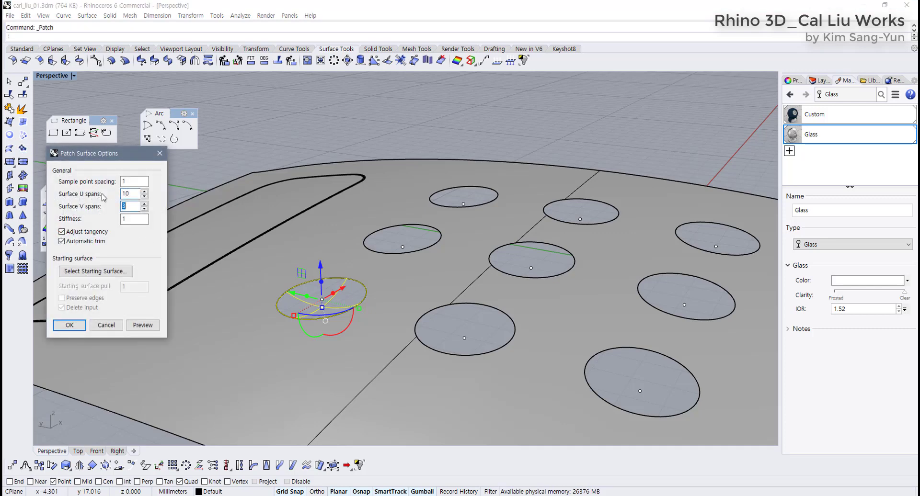
click(143, 326)
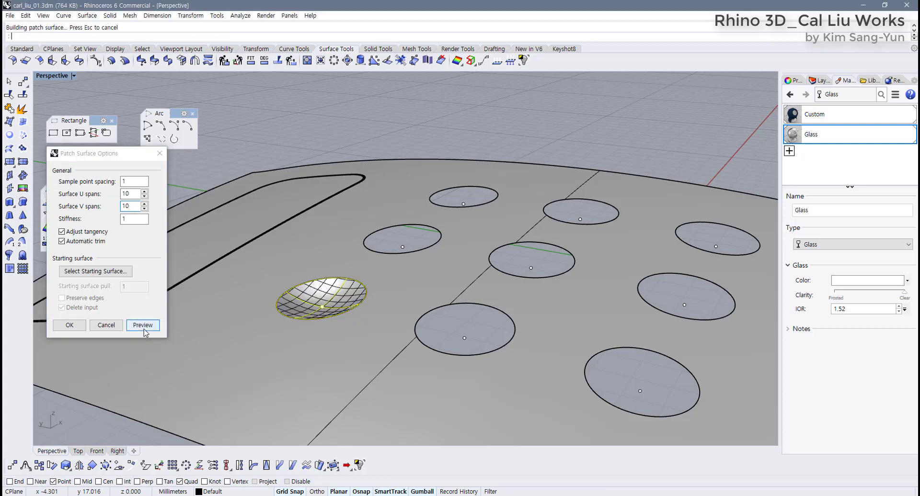
click(69, 326)
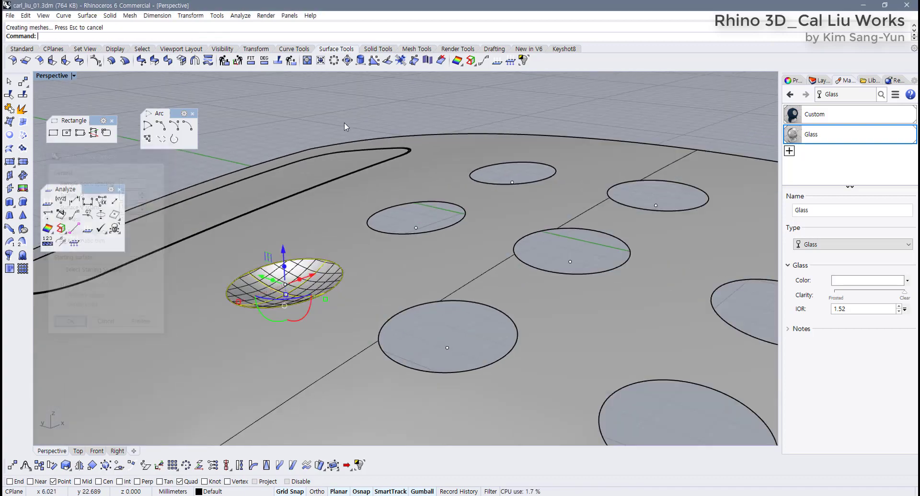
Inspect the patched key hole up close and undo the patch surface
scroll(311, 341, up, 5)
scroll(310, 341, down, 6)
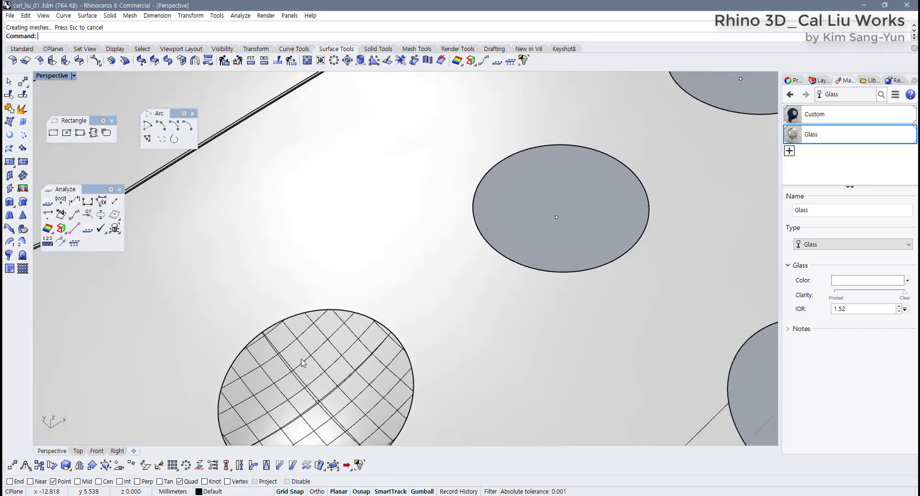
right_drag(336, 355, 291, 336)
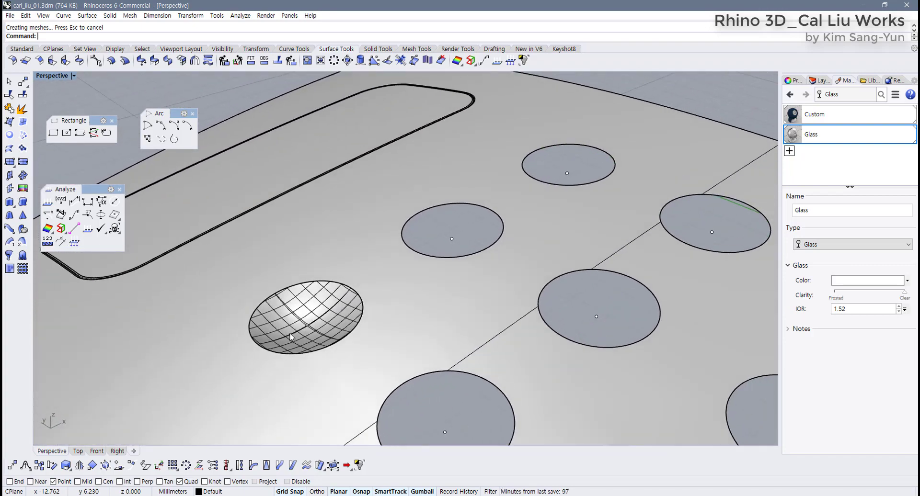
scroll(290, 337, up, 2)
key(ctrl+z)
scroll(338, 317, up, 3)
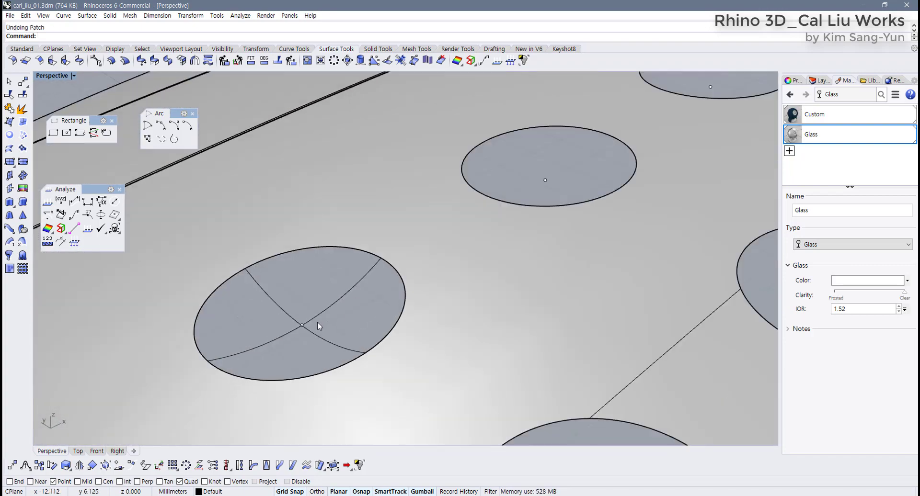
scroll(327, 302, down, 5)
Draw two crossing arcs between opposite quadrants of the middle key hole beside the display, both through its lowered center point
right_drag(417, 242, 302, 299)
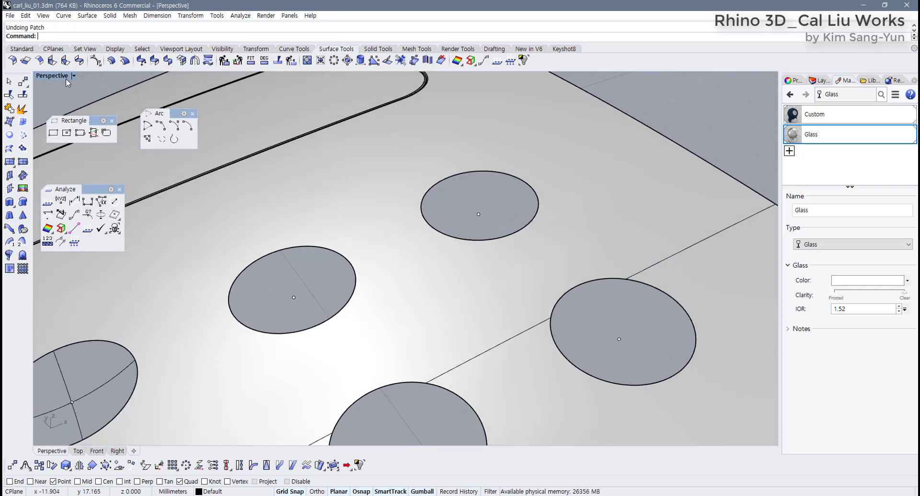
click(161, 126)
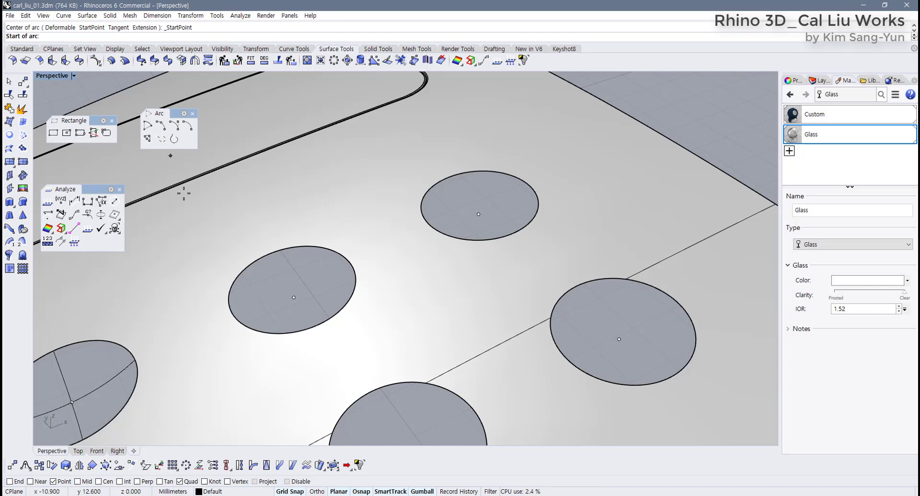
click(265, 254)
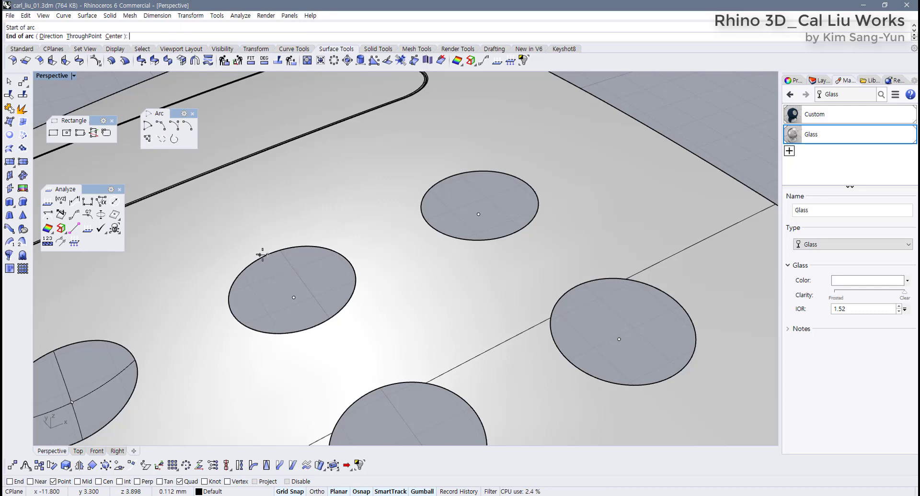
click(317, 326)
click(294, 298)
key(Return)
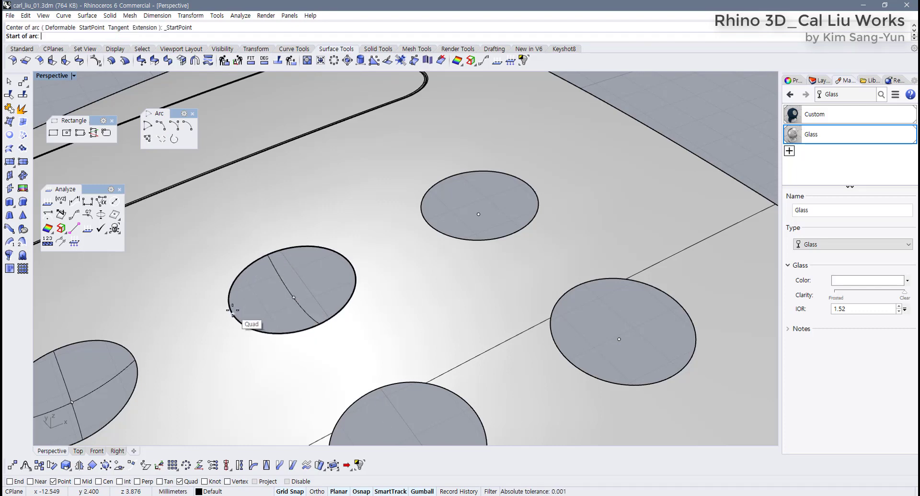
click(232, 312)
click(349, 261)
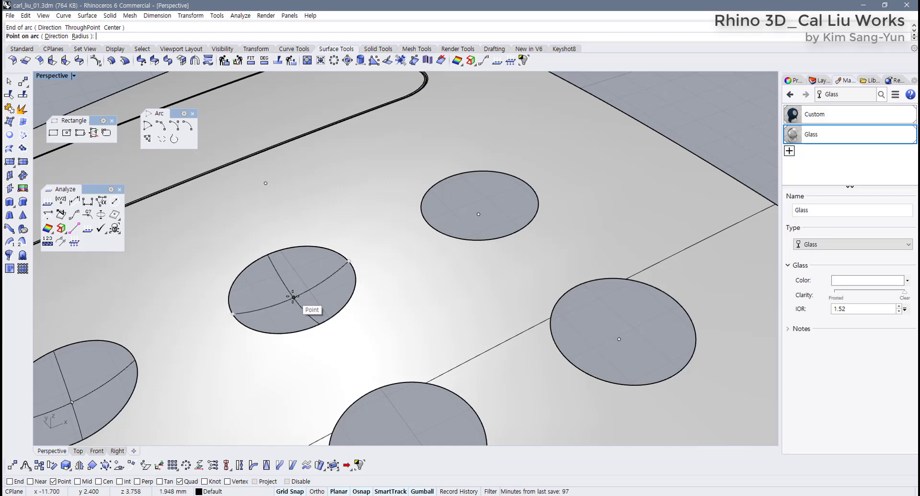
click(294, 297)
Draw a widthwise arc between opposite quadrants of the far corner key hole beside the display, through its center point
scroll(379, 273, down, 3)
scroll(415, 240, up, 4)
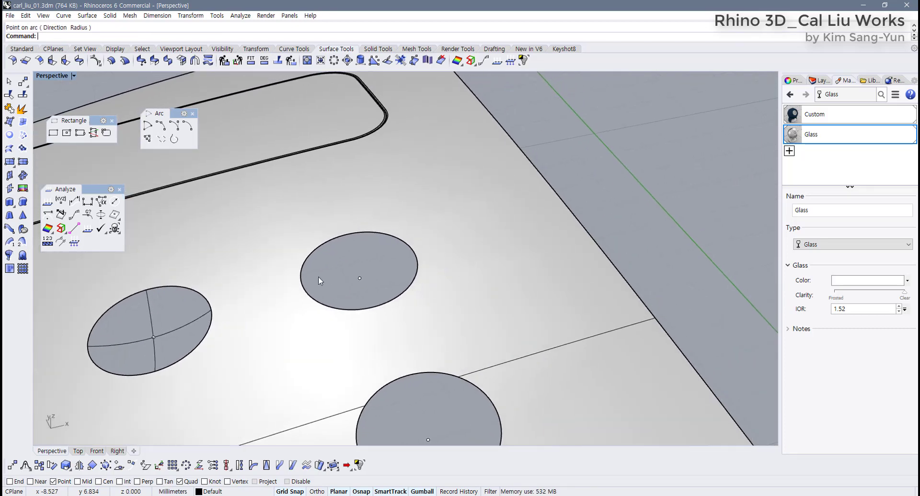
key(Return)
right_drag(318, 290, 319, 261)
scroll(301, 244, down, 6)
scroll(308, 255, up, 3)
scroll(297, 306, up, 2)
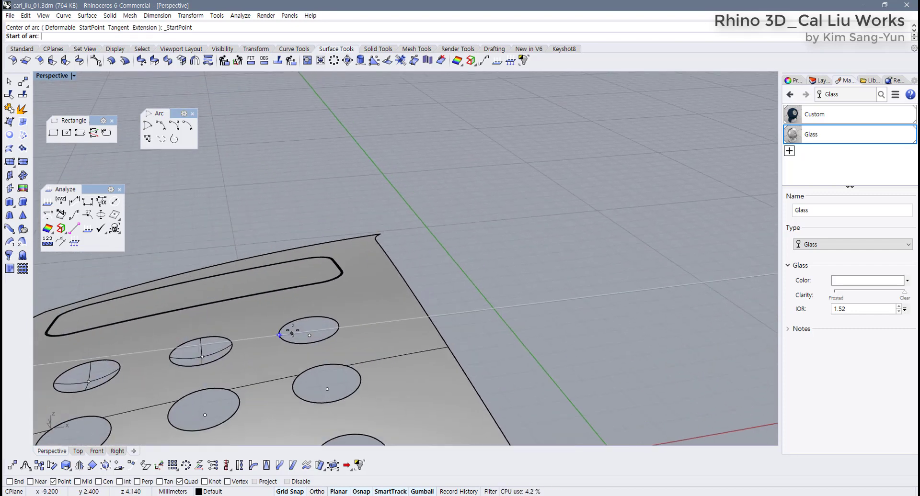
scroll(292, 331, up, 2)
click(271, 332)
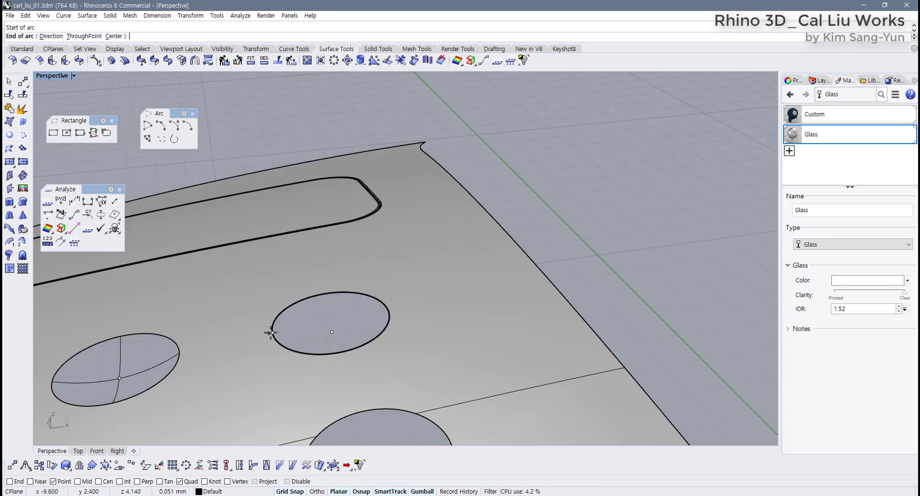
click(388, 310)
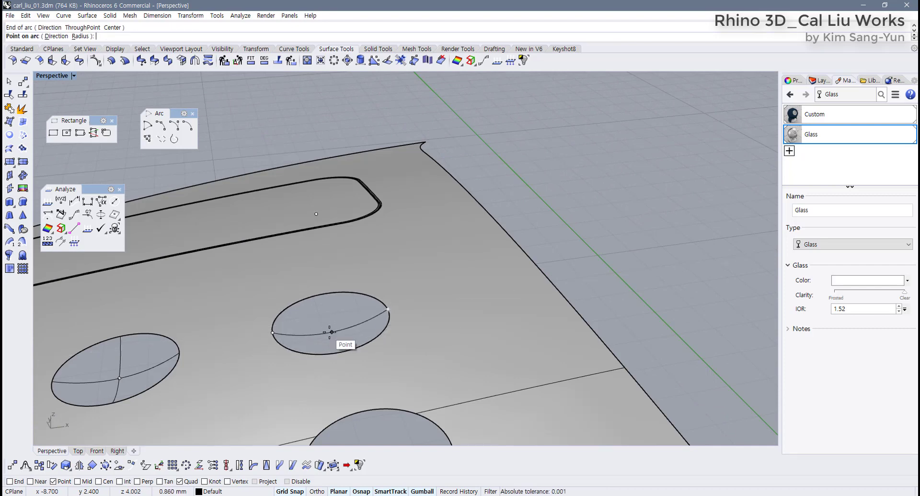
click(329, 332)
Draw a lengthwise arc across the far corner key hole beside the display, crossing the first arc at the center point
key(Return)
right_drag(330, 332, 384, 310)
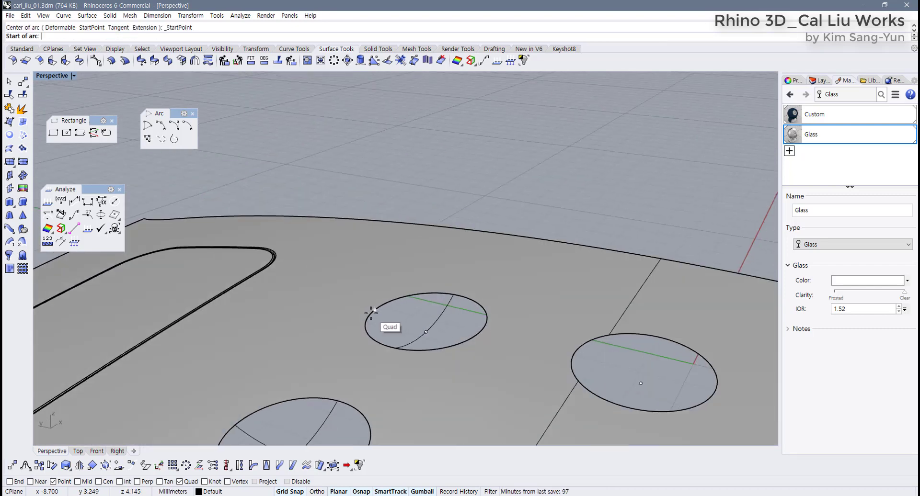
click(372, 311)
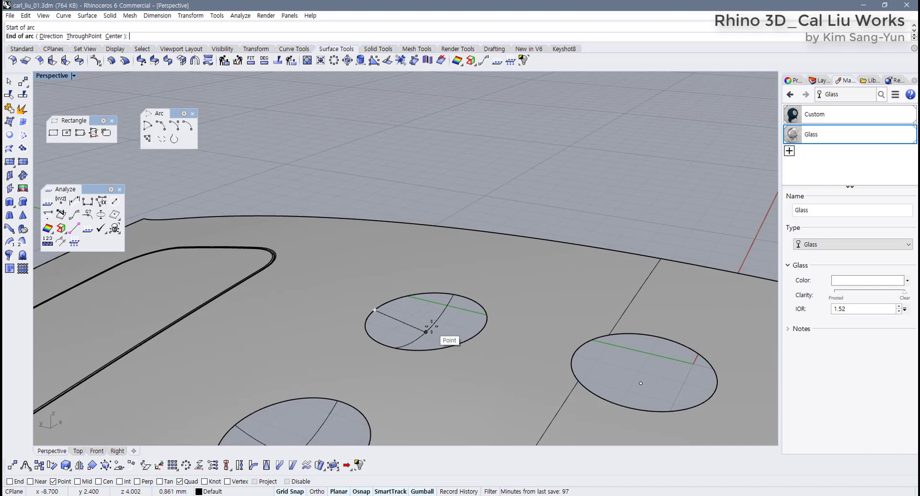
click(481, 330)
click(435, 329)
Draw a lengthwise arc between opposite quadrants of the far key hole in the second row, through its lowered center point
right_drag(435, 328, 335, 324)
key(Return)
click(336, 326)
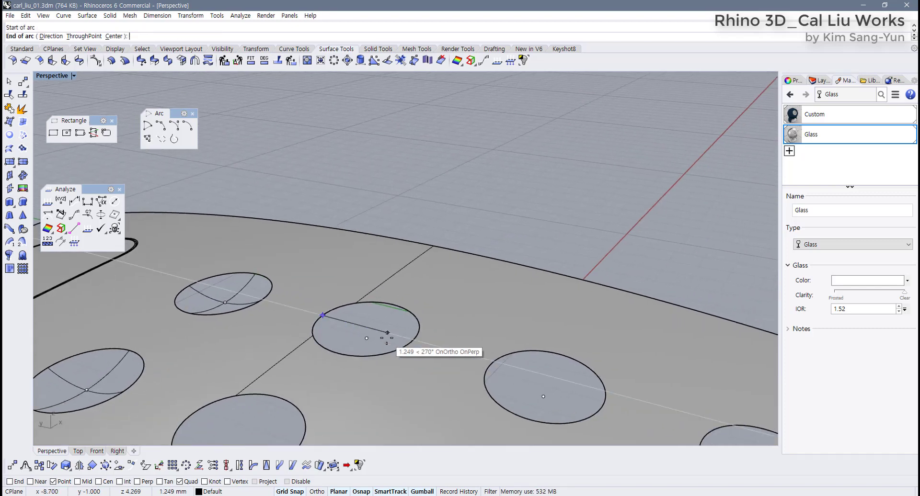
click(412, 341)
click(372, 340)
Try a widthwise arc through the center point of the second row's far key hole, and undo that arc
key(Return)
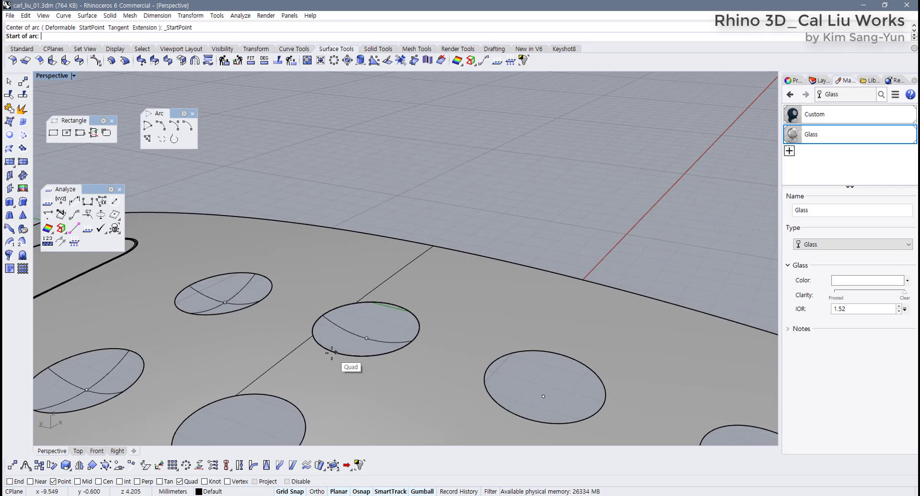
click(336, 353)
click(394, 305)
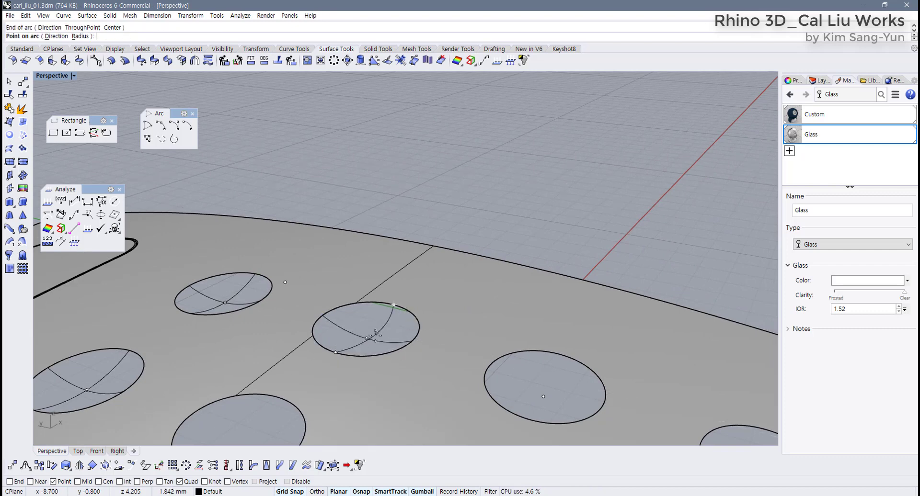
click(367, 340)
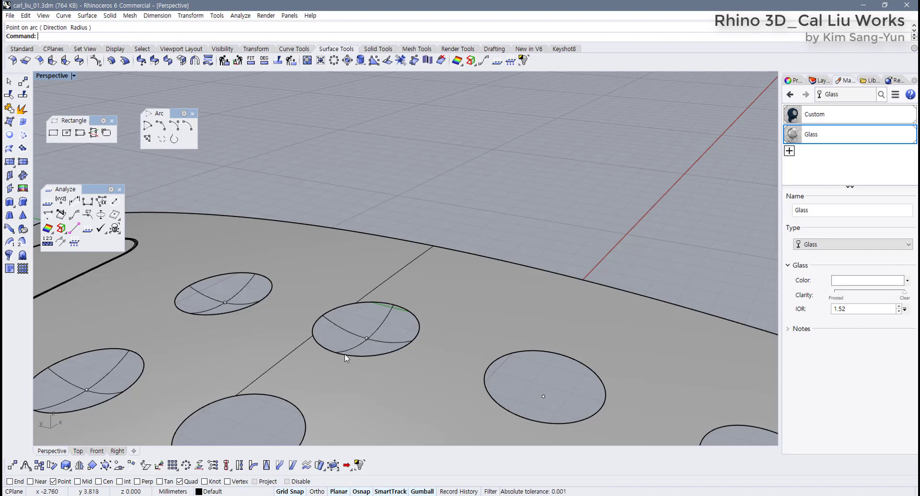
scroll(348, 358, down, 3)
scroll(360, 353, up, 5)
scroll(356, 348, up, 5)
key(ctrl+z)
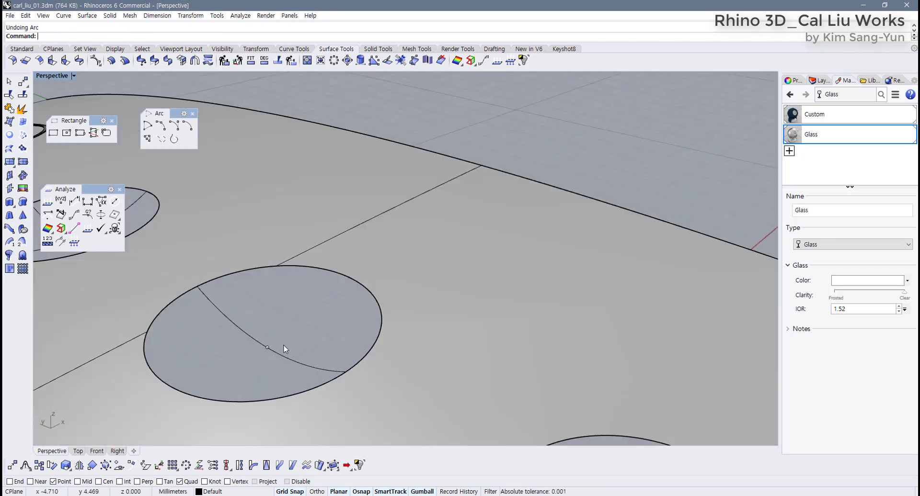
Redraw the widthwise arc between the remaining two quadrants of the second row's far key hole, through its center point
right_drag(284, 346, 346, 338)
key(Return)
click(418, 274)
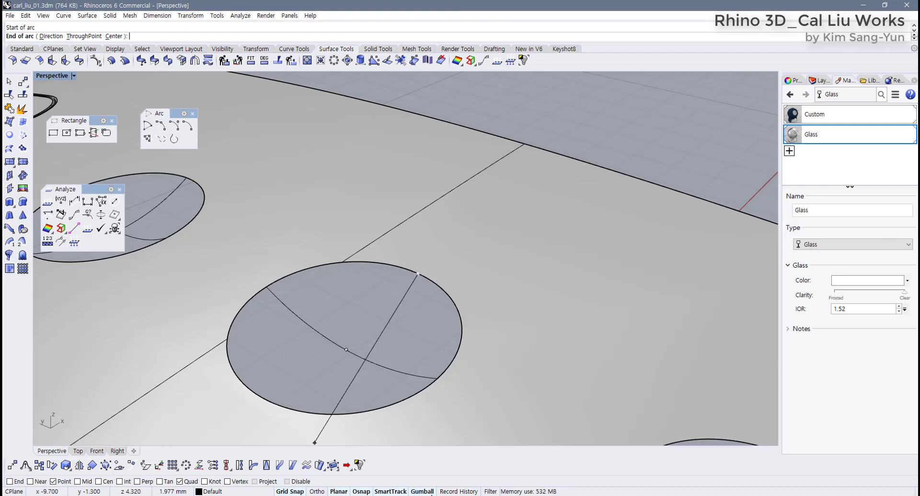
click(257, 393)
click(346, 350)
Draw a widthwise arc between opposite quadrants of the second row's middle key hole, through its lowered center point
scroll(364, 315, down, 6)
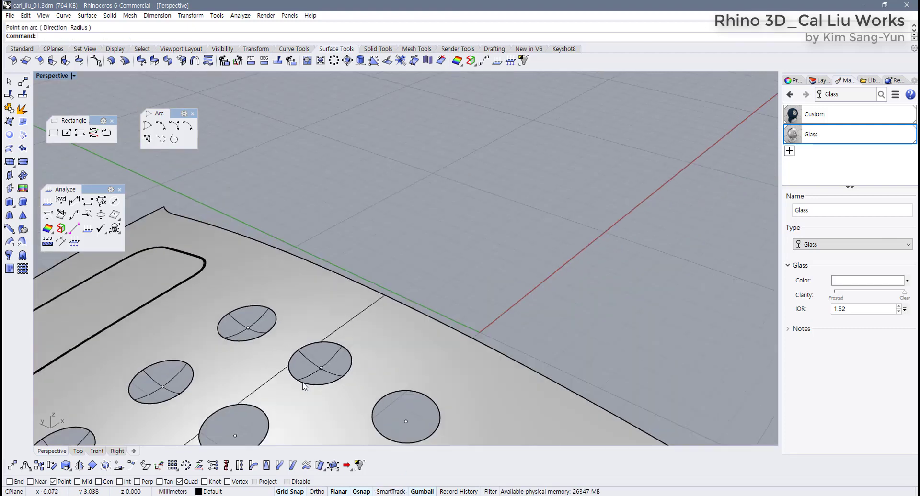
scroll(365, 315, up, 6)
key(Return)
click(327, 345)
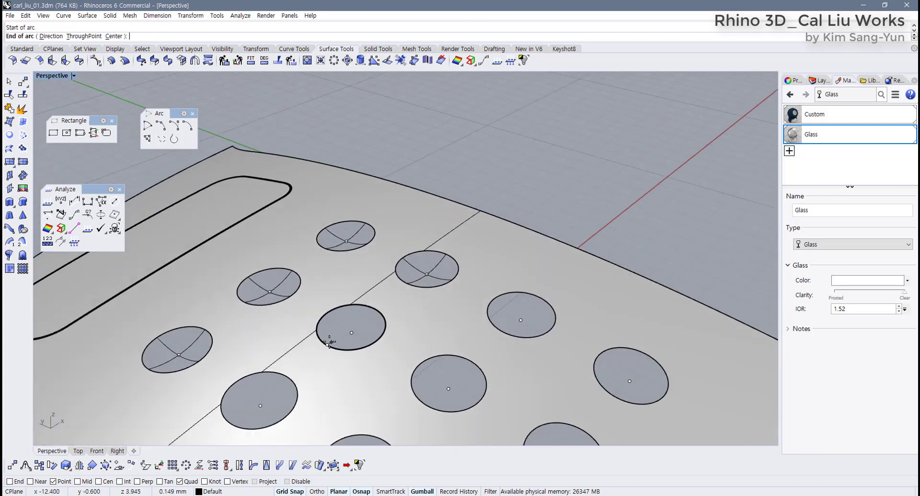
click(375, 309)
click(351, 333)
Draw a widthwise arc between opposite quadrants of the second row's near key hole, through its lowered center point
scroll(348, 335, down, 5)
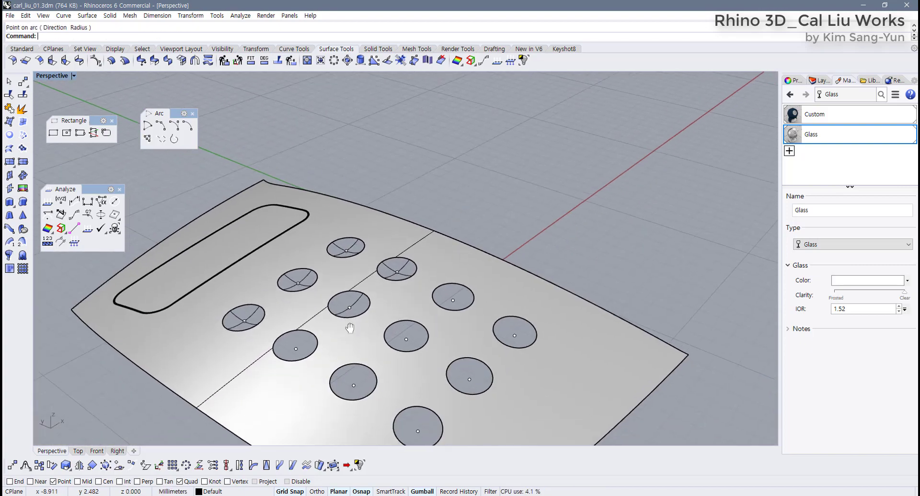
scroll(244, 379, up, 5)
key(Return)
click(253, 367)
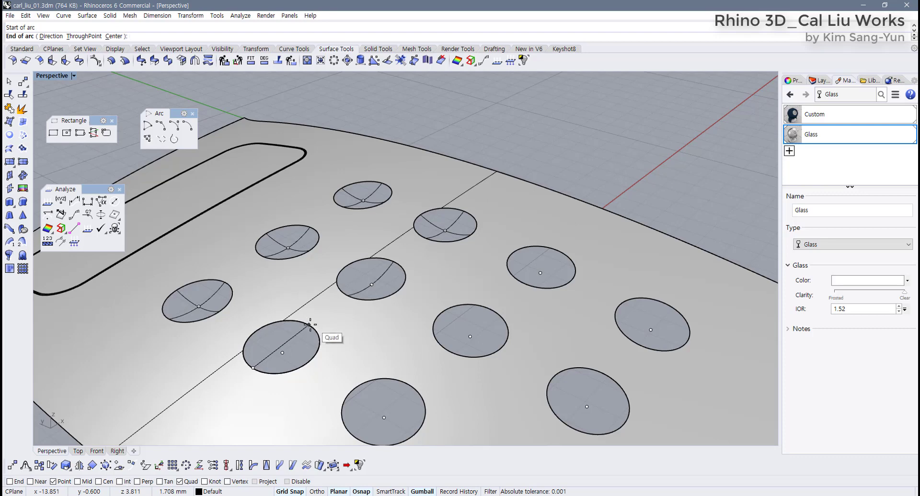
click(312, 325)
click(282, 353)
Select the phone body polysurface and lock it, leaving the key hole curves and center points selectable
scroll(288, 357, down, 5)
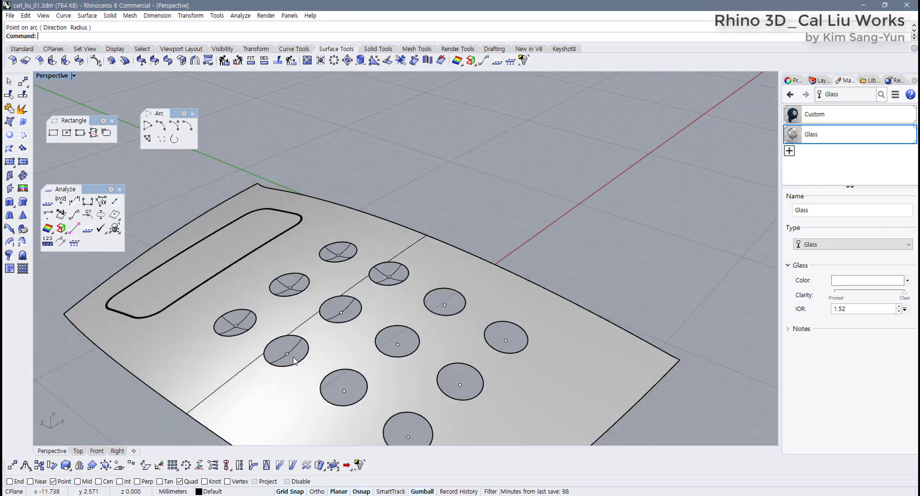
right_drag(307, 350, 344, 339)
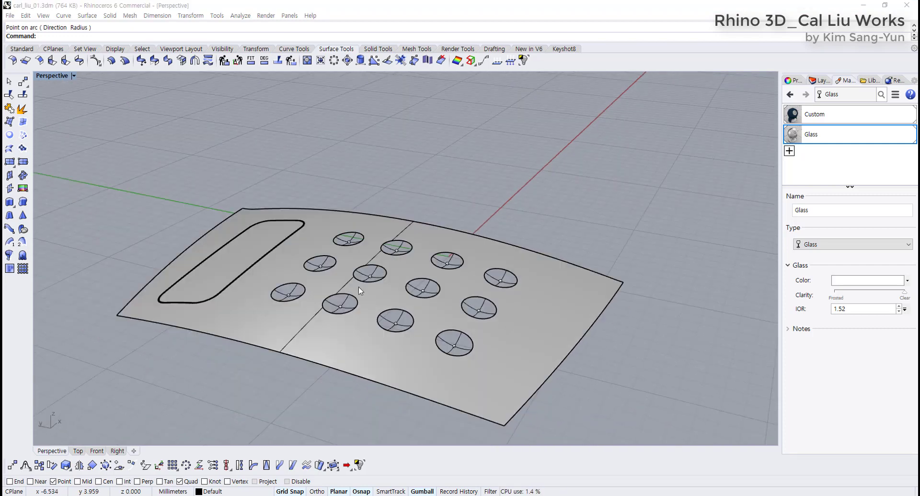
right_drag(480, 321, 365, 300)
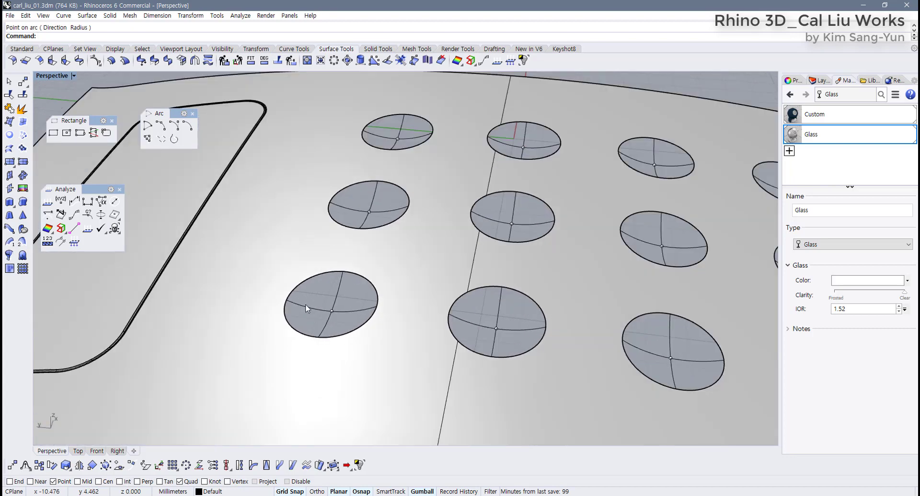
scroll(305, 304, down, 3)
click(274, 329)
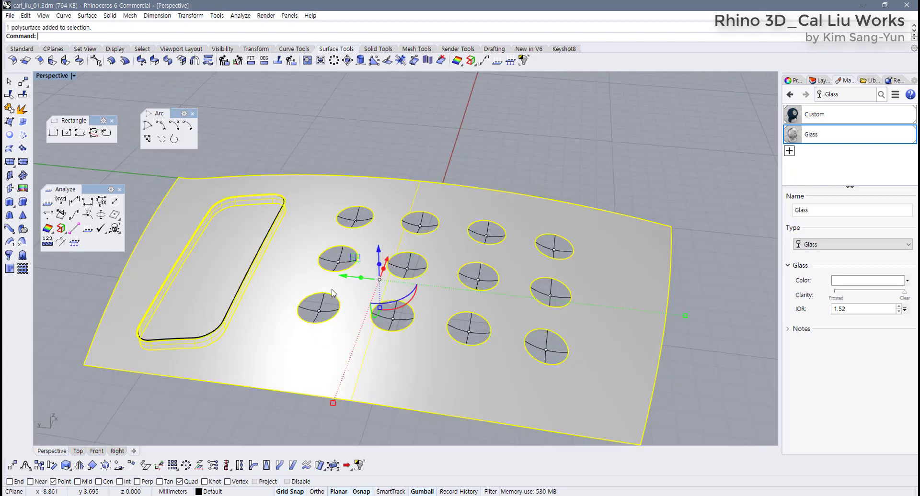
scroll(330, 300, up, 2)
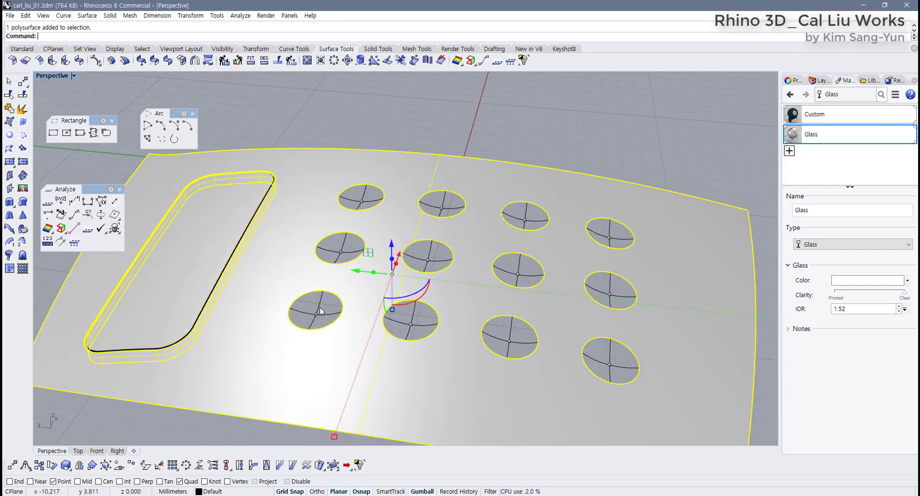
click(391, 112)
click(308, 199)
right_drag(331, 219, 317, 213)
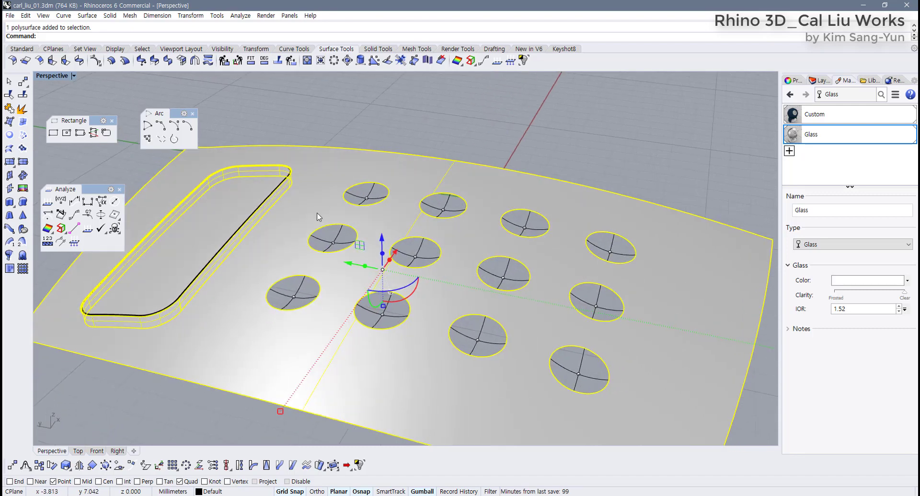
click(22, 48)
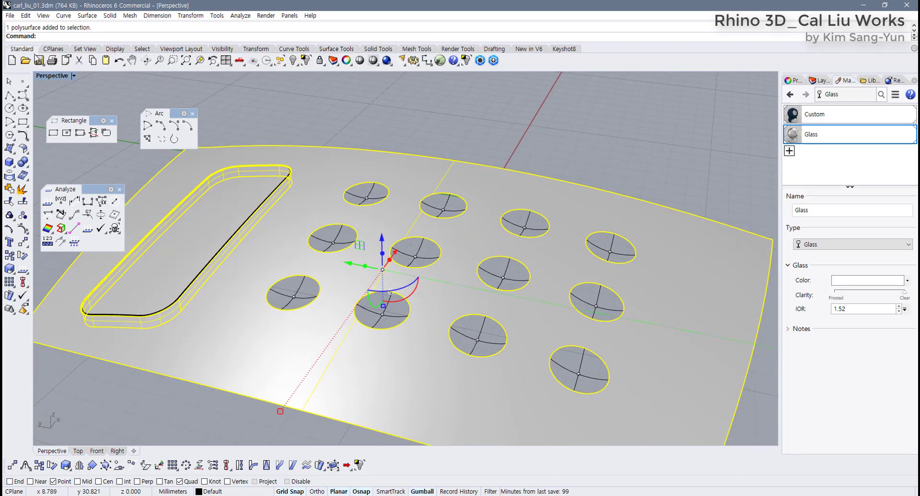
click(318, 61)
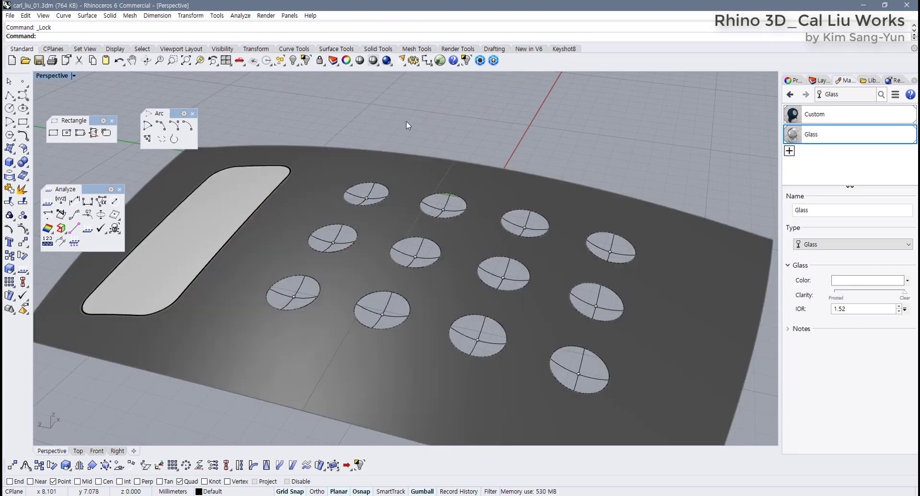
Create a patch surface from the rim, crossing arcs and center point of the first row's far key hole, with 3 U spans
scroll(359, 159, up, 5)
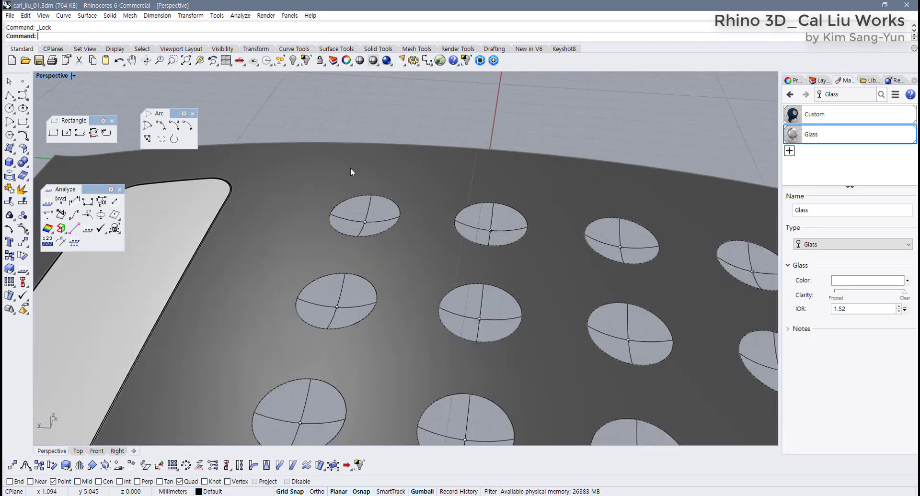
drag(308, 127, 394, 238)
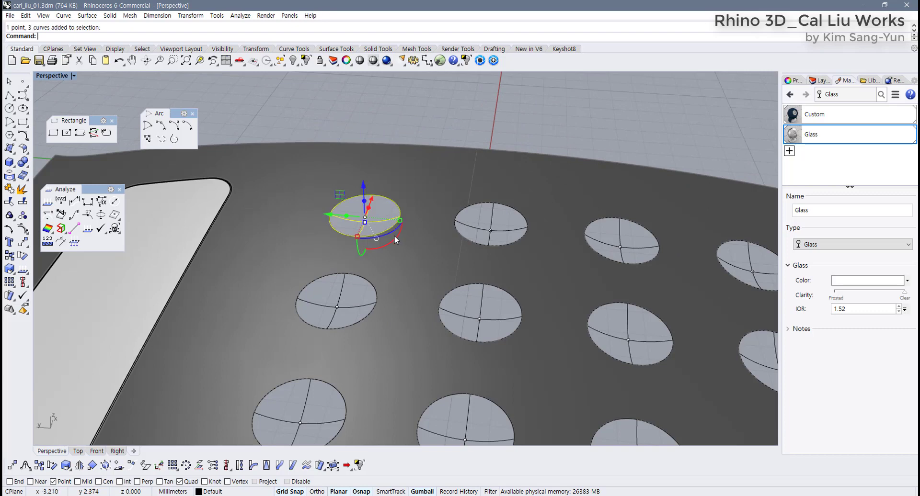
scroll(349, 230, down, 3)
scroll(347, 229, down, 1)
shift+right_drag(380, 229, 384, 227)
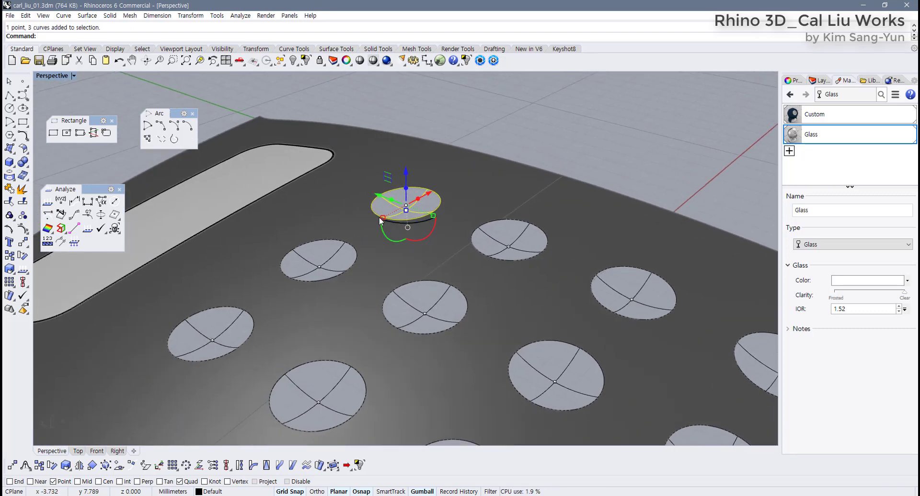
click(346, 49)
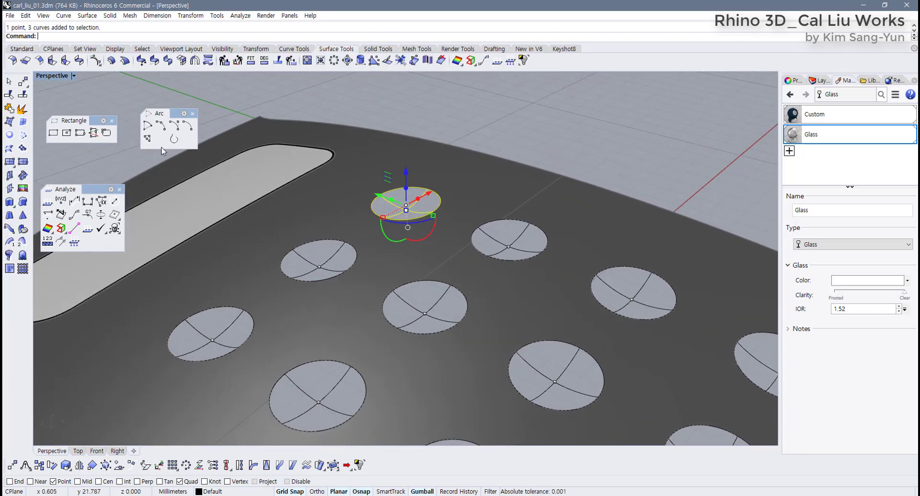
click(26, 146)
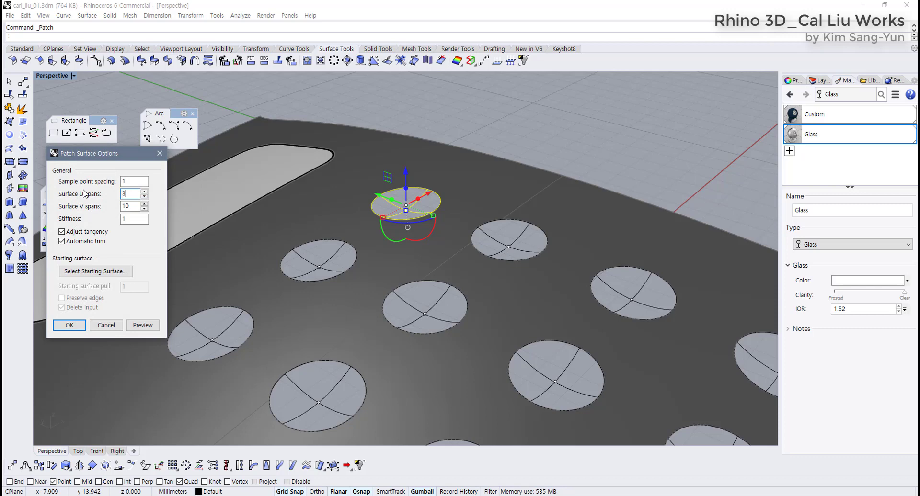
click(142, 324)
click(70, 325)
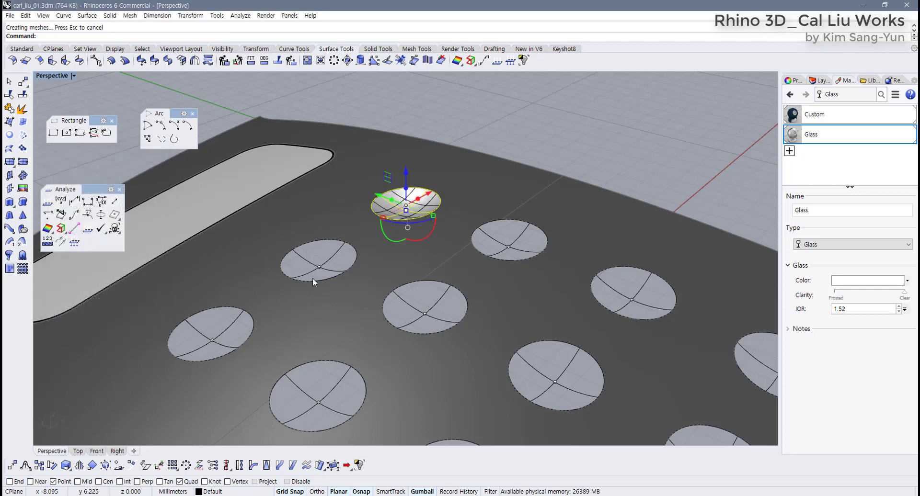
Patch the first row's middle and near key holes, each from its own rim, crossing arcs and center point
drag(273, 228, 371, 297)
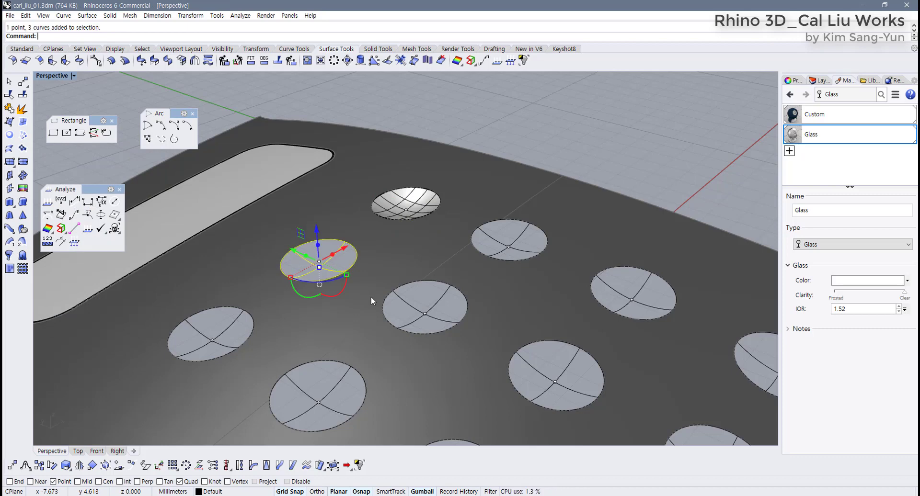
key(Return)
key(Return)
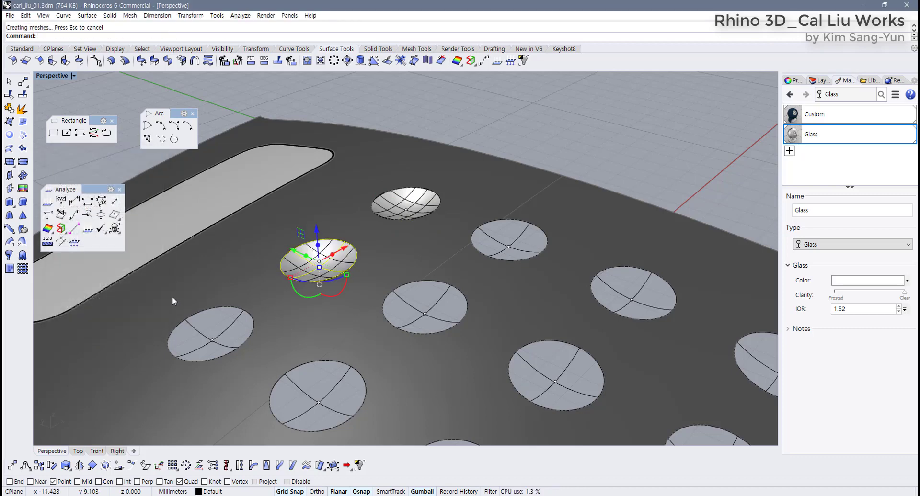
drag(162, 297, 287, 381)
click(199, 360)
click(151, 371)
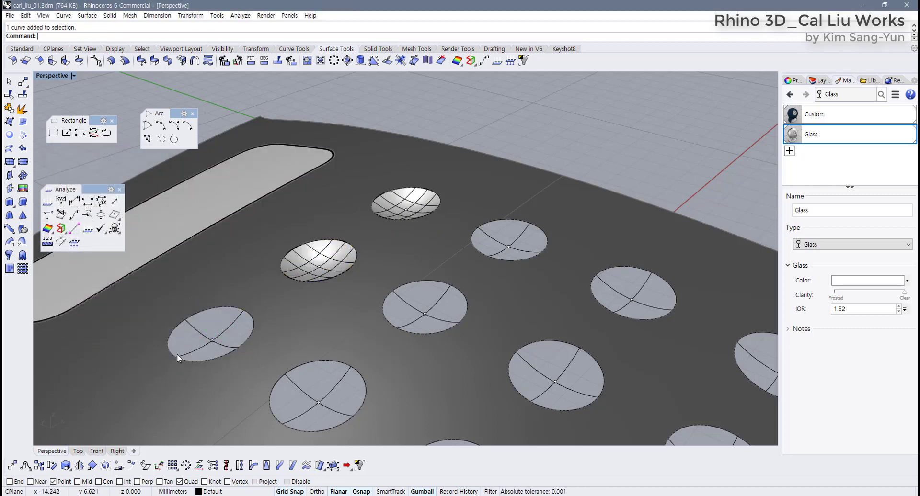
drag(138, 378, 264, 292)
key(Return)
key(Return)
Patch the second row's three key holes one by one from their rims, crossing arcs and center points
right_drag(306, 361, 233, 358)
drag(235, 355, 470, 239)
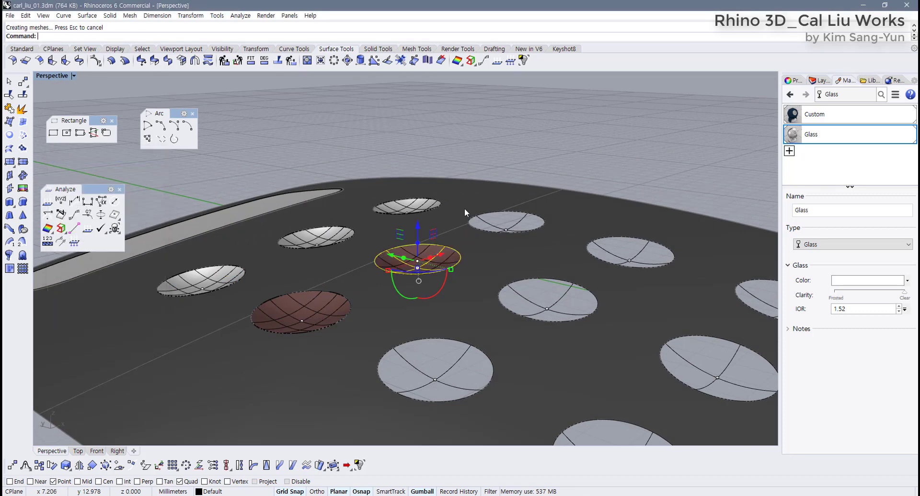
drag(467, 201, 570, 244)
Patch the third row's far, middle and near key holes individually, using the same patch settings
drag(577, 206, 680, 278)
drag(486, 273, 609, 344)
key(Return)
key(Return)
drag(367, 317, 529, 428)
key(Return)
key(Return)
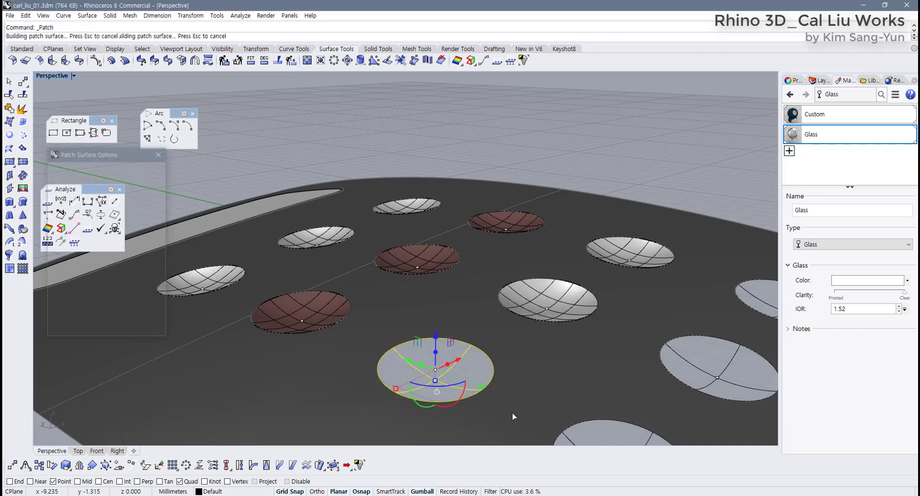
Patch the fourth row's near, middle and far key holes individually from their rims, arcs and center points
scroll(511, 413, down, 5)
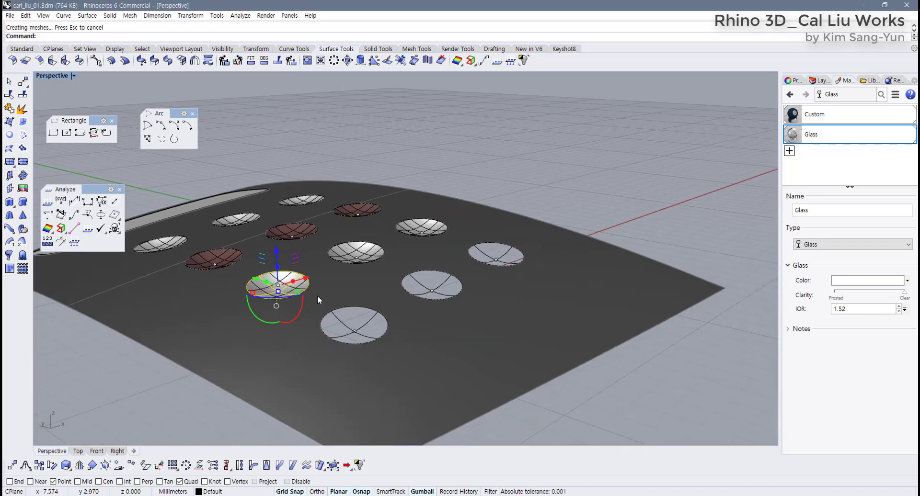
drag(317, 300, 398, 349)
key(Return)
key(Return)
drag(398, 261, 455, 295)
key(Return)
key(Return)
drag(460, 223, 539, 274)
key(Return)
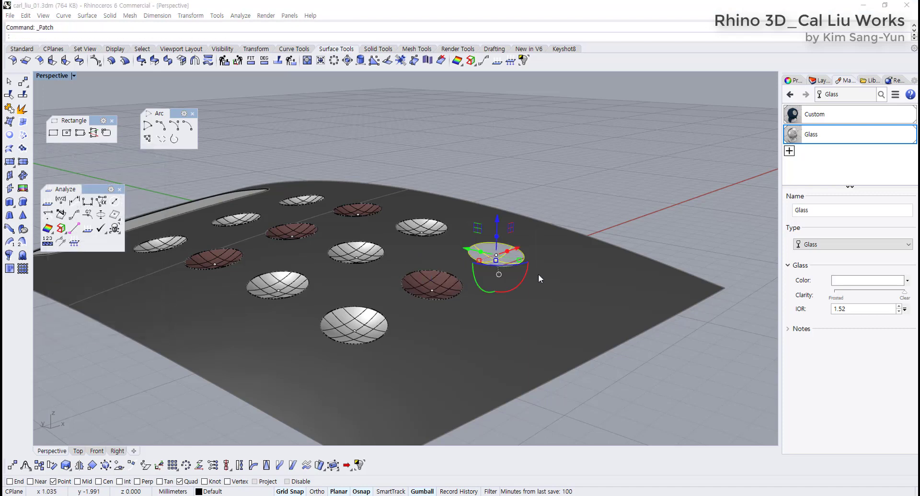
key(Return)
right_drag(485, 274, 357, 307)
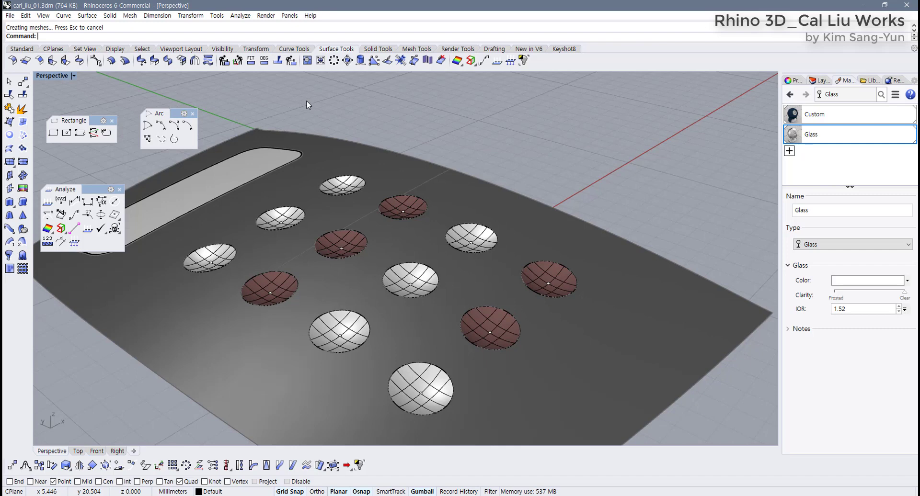
Unlock the phone body polysurface
click(24, 51)
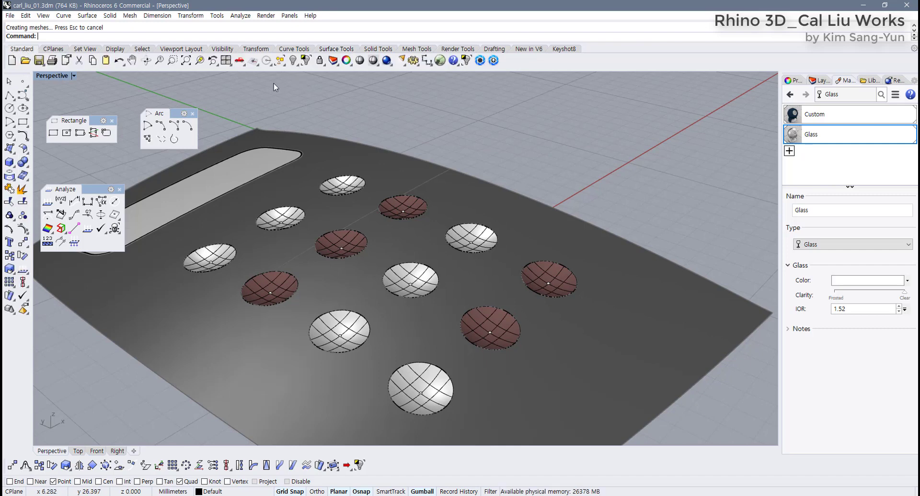
right_click(322, 61)
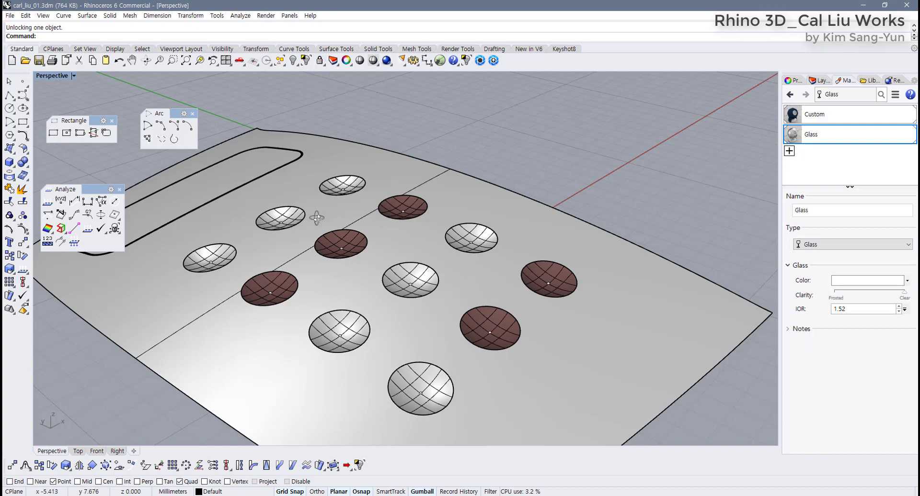
scroll(244, 271, up, 5)
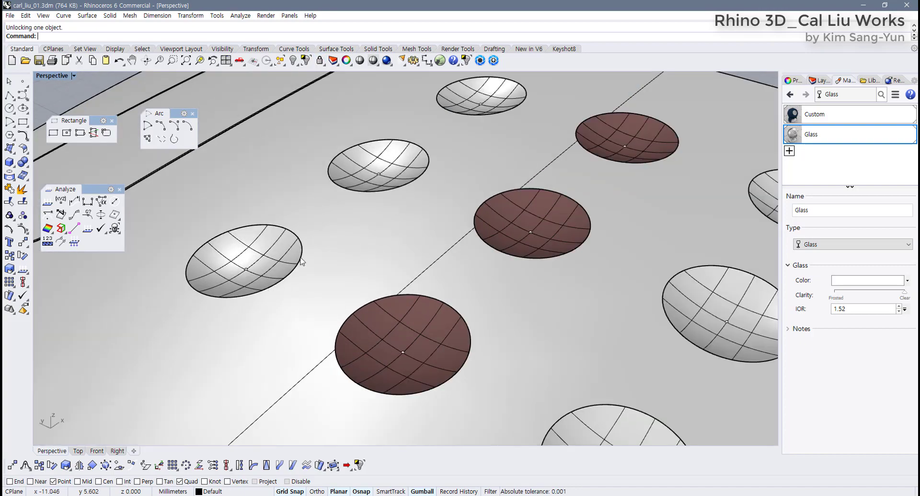
scroll(304, 256, down, 5)
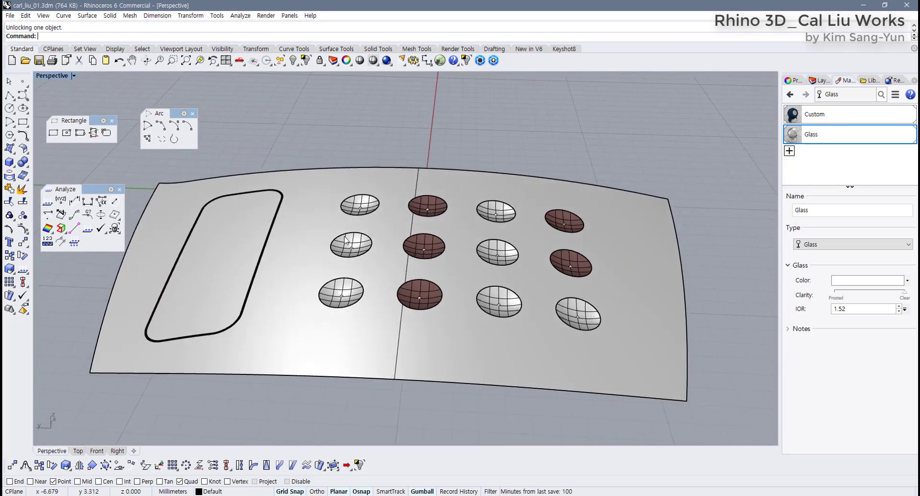
Join the phone body and the twelve patched key surfaces into one polysurface, and clear the selection
drag(631, 145, 322, 364)
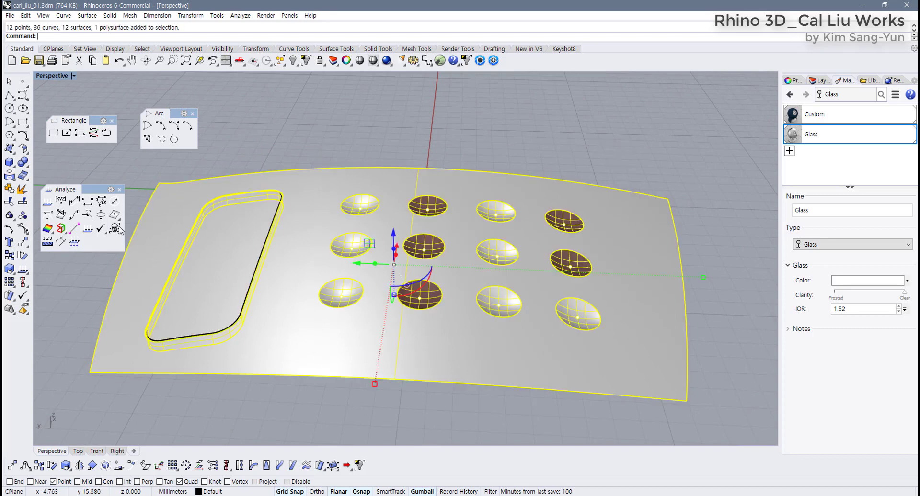
click(10, 190)
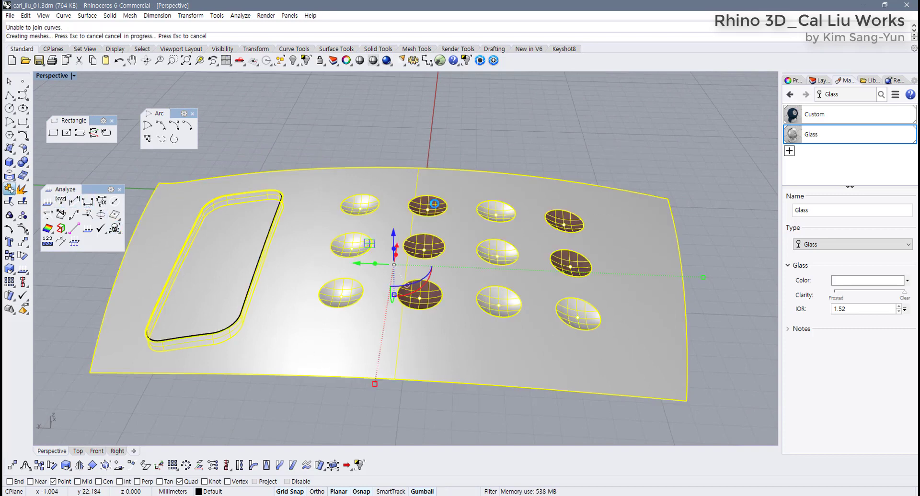
click(516, 136)
click(466, 229)
click(472, 151)
Try a 0.1 mm edge fillet on the rim of the first row's far key dish, and undo that fillet
right_drag(424, 189, 365, 218)
scroll(364, 218, up, 5)
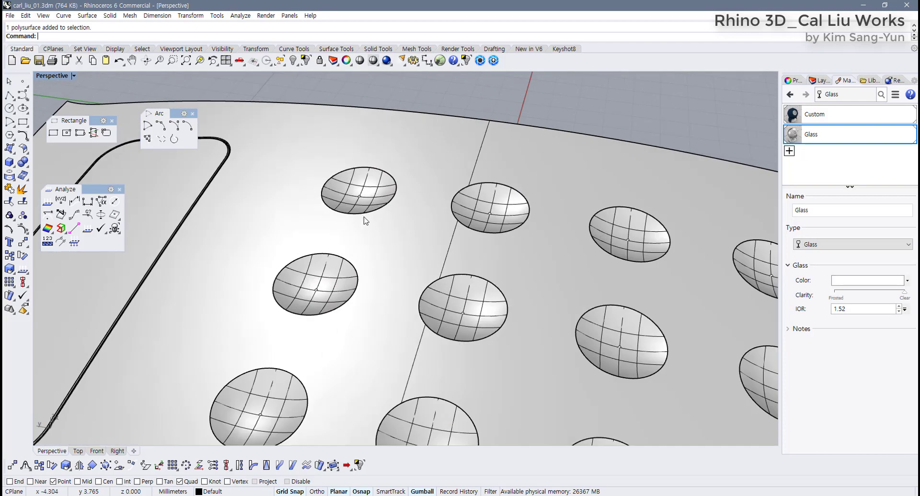
click(386, 193)
click(513, 96)
click(335, 50)
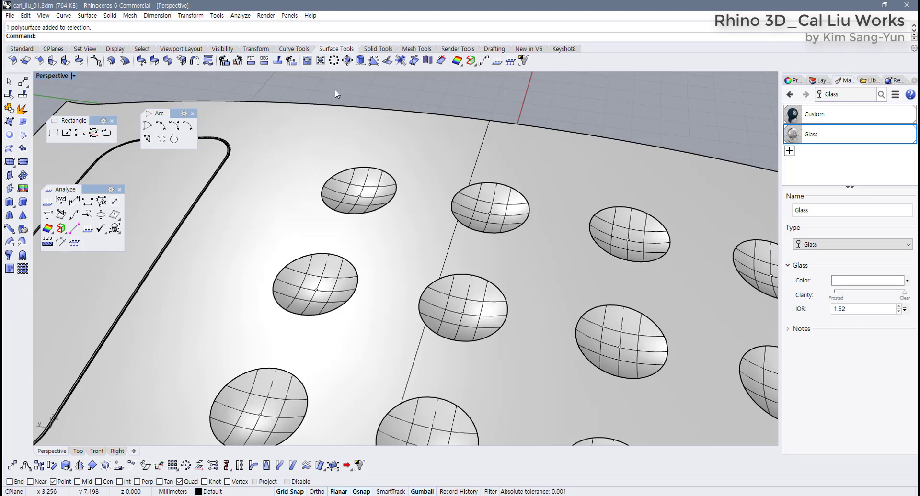
click(378, 49)
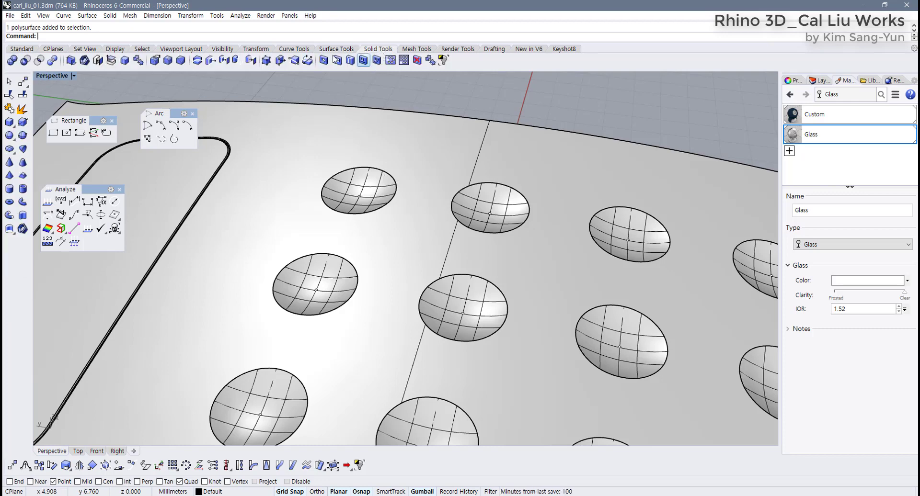
click(168, 61)
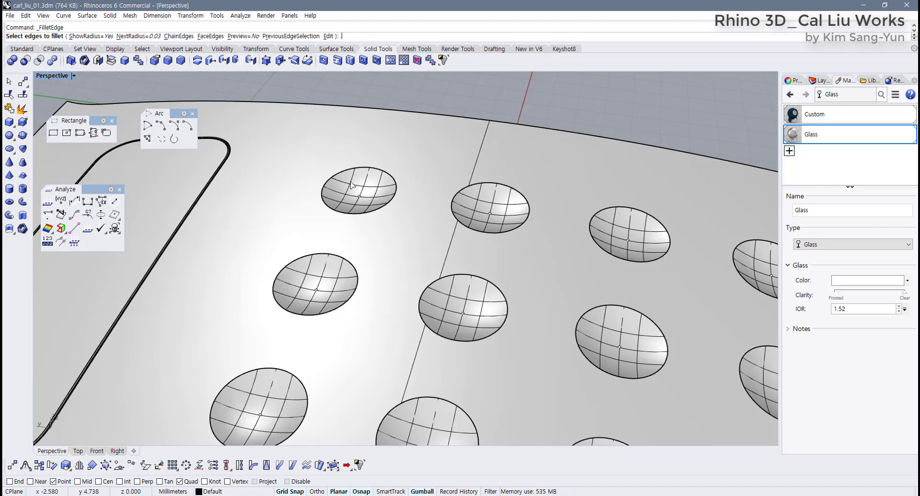
text(.1)
key(Return)
click(359, 167)
key(Return)
key(Return)
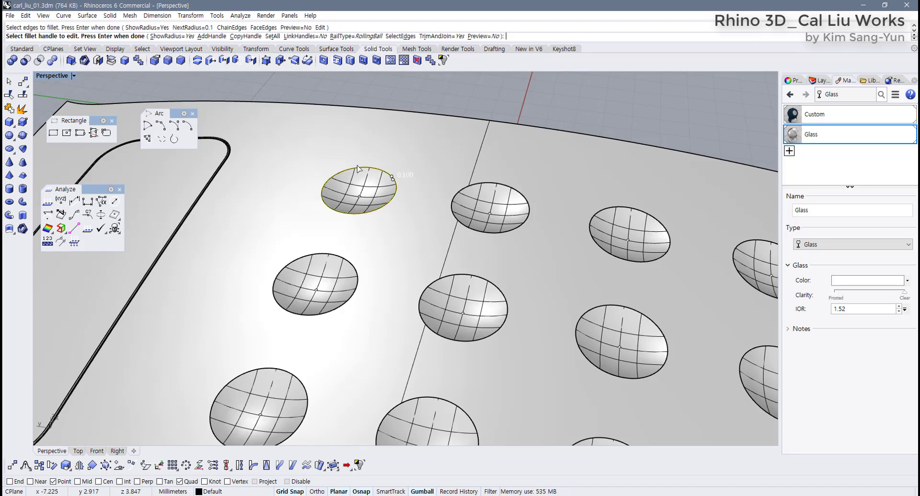
key(ctrl+z)
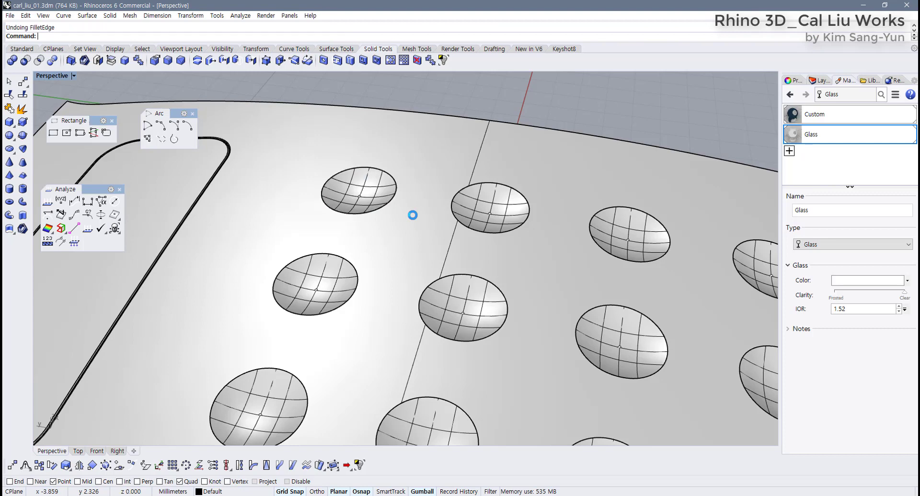
Try a 0.3 mm edge fillet on the rim of the first row's far key dish, and undo that fillet
key(Return)
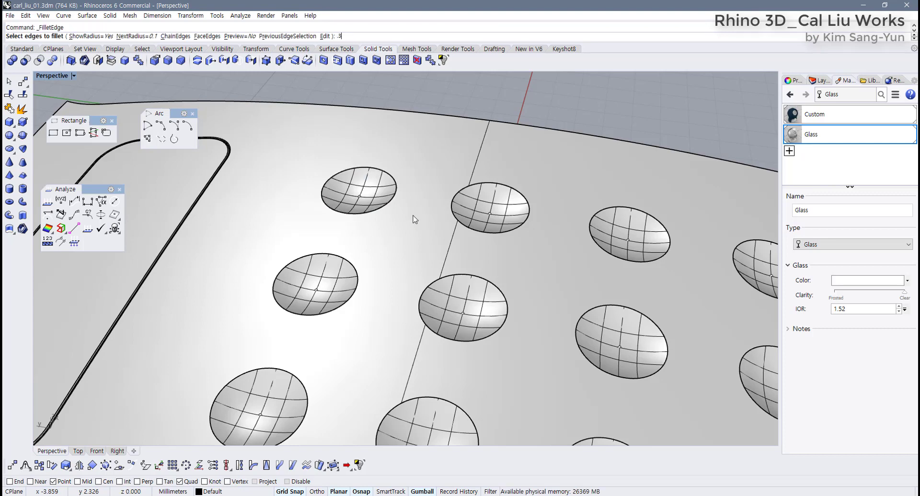
key(Return)
click(396, 182)
key(Return)
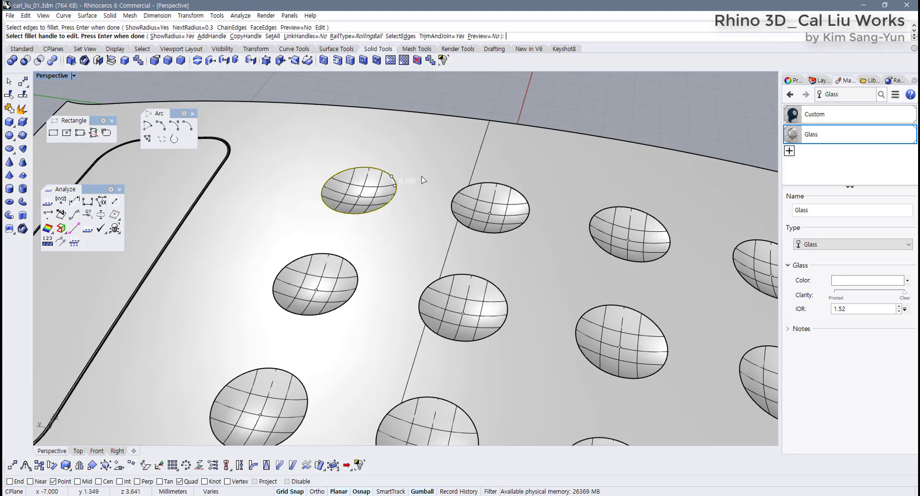
key(Return)
mouse_move(415, 187)
right_down()
mouse_move(360, 214)
mouse_move(419, 181)
mouse_move(412, 195)
right_up()
scroll(388, 200, up, 2)
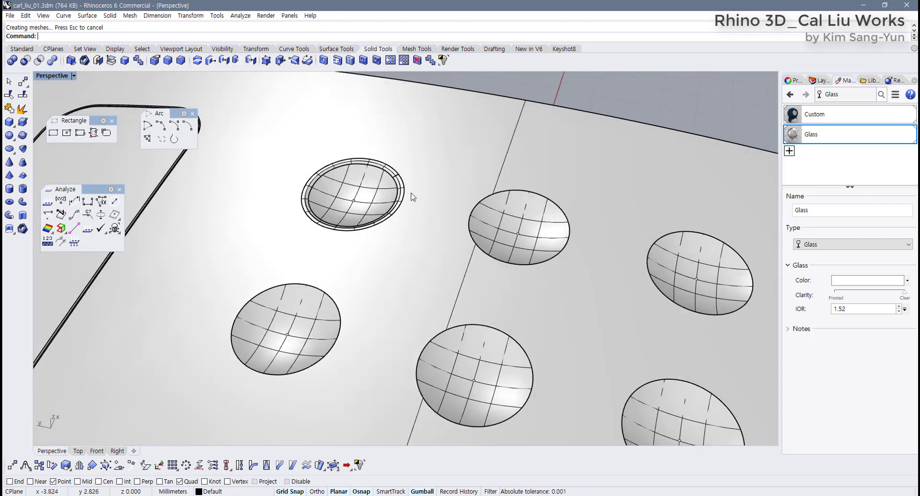
key(ctrl+z)
Try a 0.5 mm edge fillet on the rim of the first row's far key dish, and undo that fillet
key(Return)
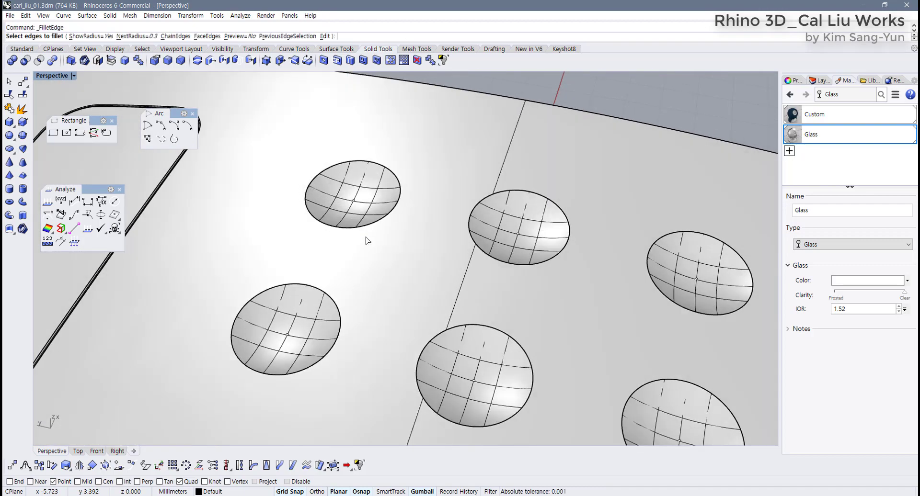
text(.5)
key(Return)
click(380, 221)
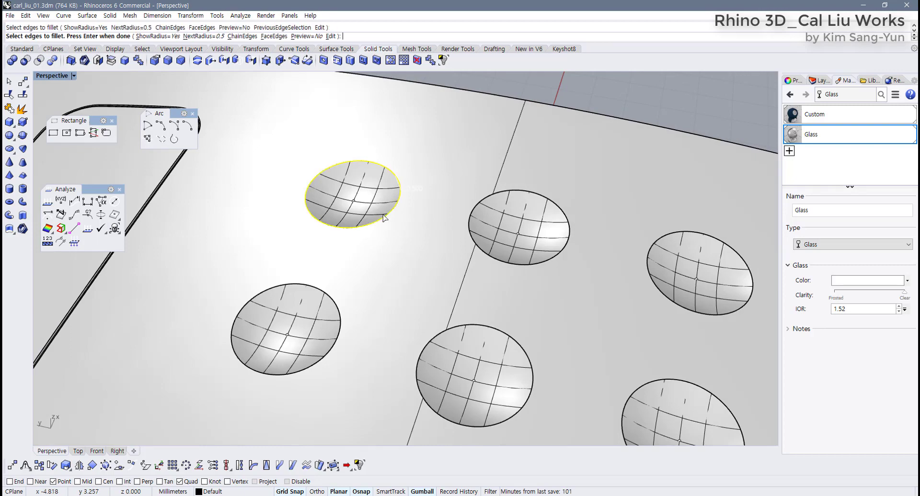
key(Return)
key(Return)
mouse_move(381, 215)
right_down()
mouse_move(389, 278)
mouse_move(390, 226)
right_up()
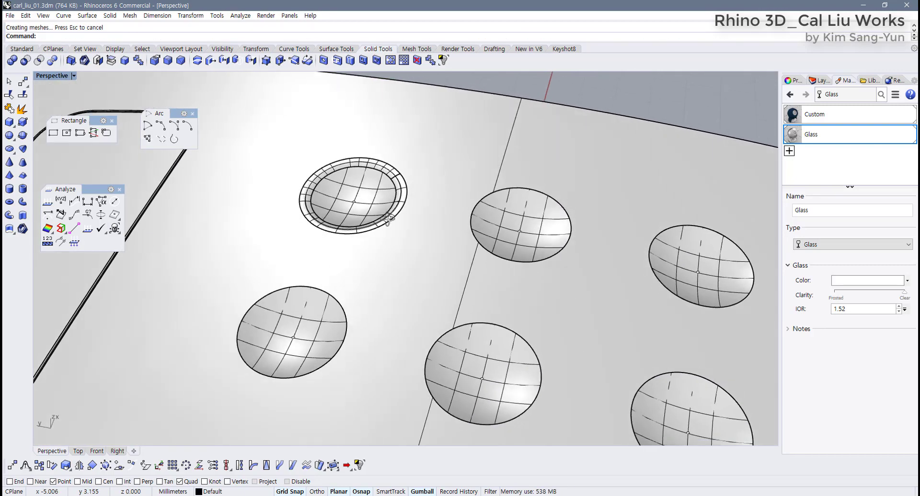
key(Return)
scroll(341, 293, down, 5)
right_drag(341, 293, 394, 276)
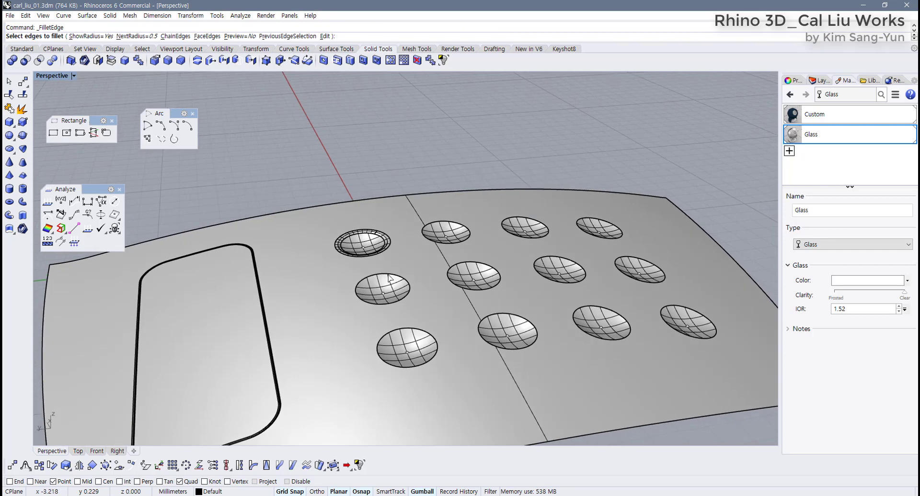
key(Escape)
key(ctrl+z)
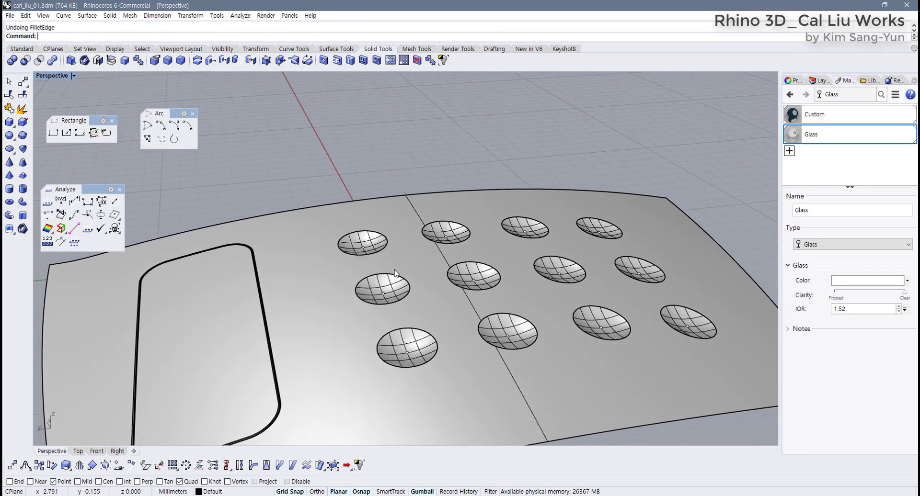
Fillet the rims of all twelve key dishes together with a 0.5 mm radius
key(Return)
right_drag(396, 275, 316, 197)
drag(292, 175, 714, 389)
key(Return)
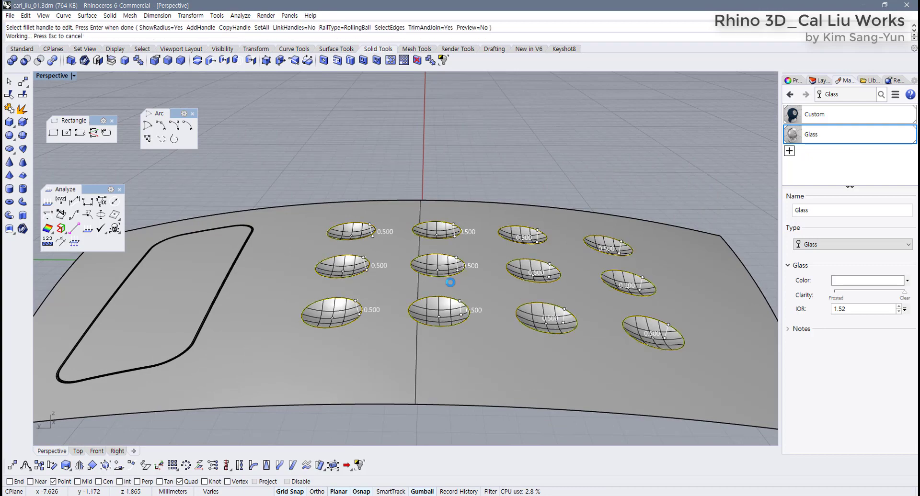
Examine the filleted key dishes in Rendered display mode, and return to Shaded mode for a close look at the rims
right_drag(450, 282, 165, 127)
click(73, 76)
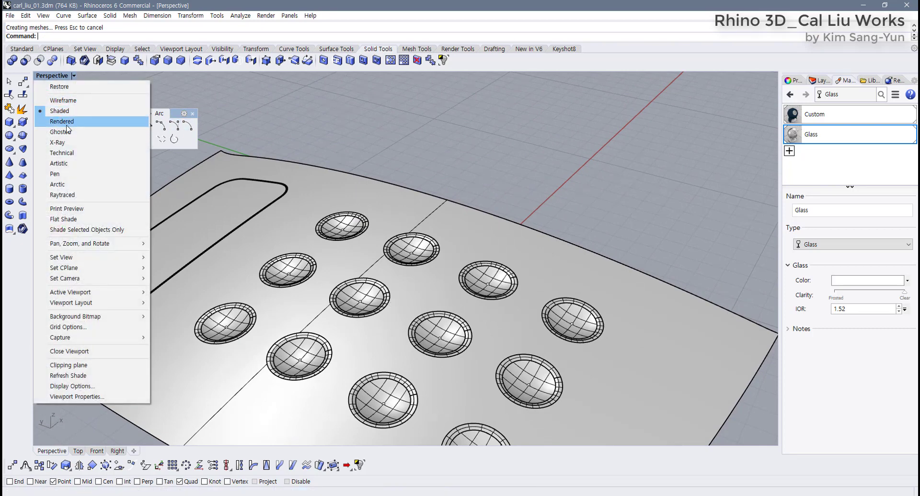
click(67, 122)
scroll(349, 283, down, 5)
right_drag(349, 283, 297, 230)
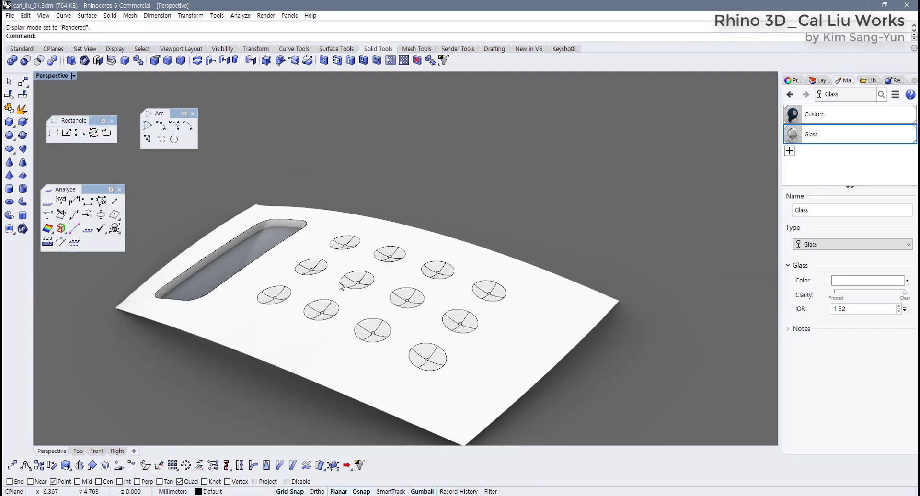
click(73, 76)
click(67, 112)
scroll(346, 291, up, 5)
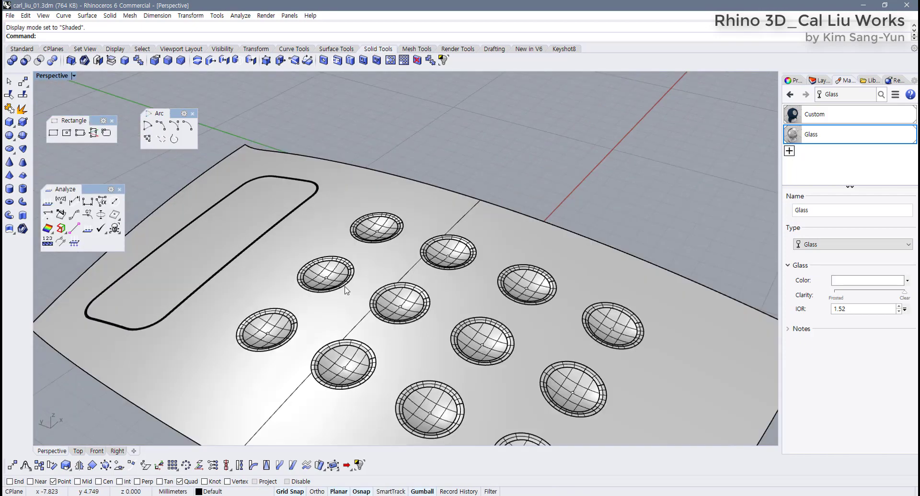
scroll(346, 290, up, 6)
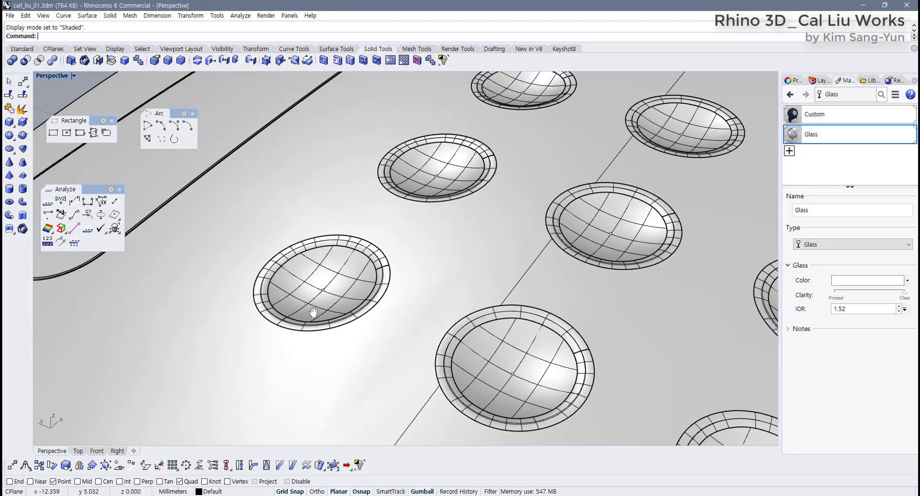
shift+right_drag(313, 312, 311, 307)
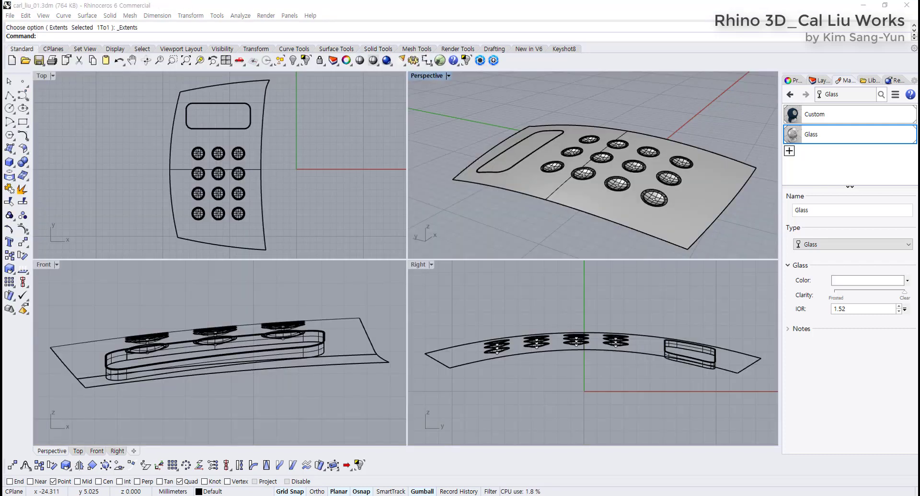
Try a sphere with a 0.6 mm radius at the center point of the first row's near key, and remove it
right_drag(592, 146, 571, 166)
scroll(572, 166, up, 2)
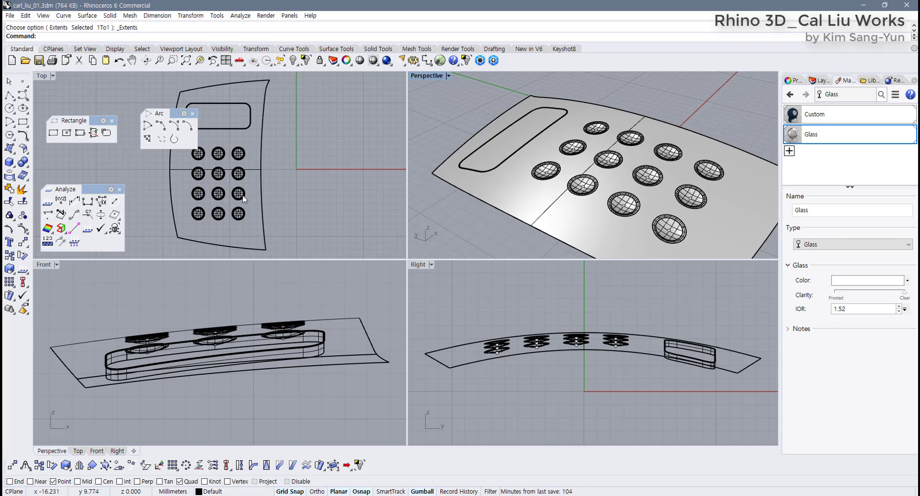
scroll(218, 151, up, 8)
scroll(248, 167, up, 3)
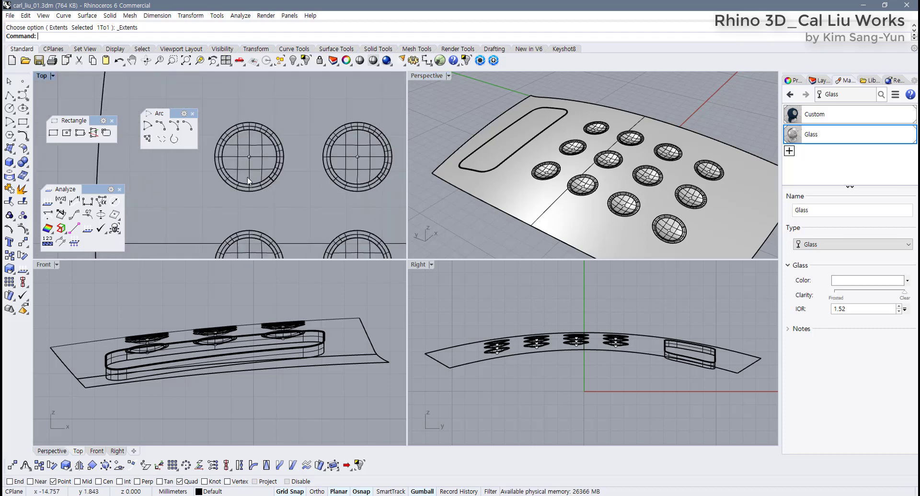
right_drag(265, 172, 294, 181)
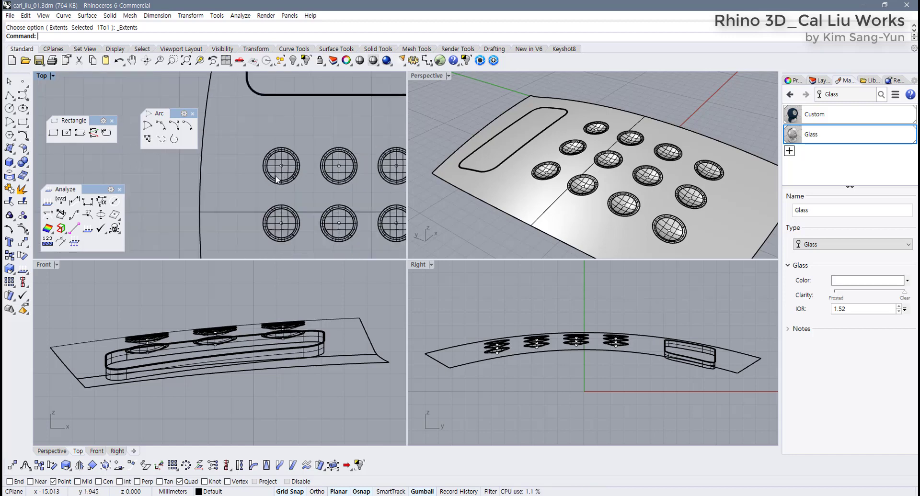
scroll(287, 165, up, 3)
right_drag(286, 191, 268, 196)
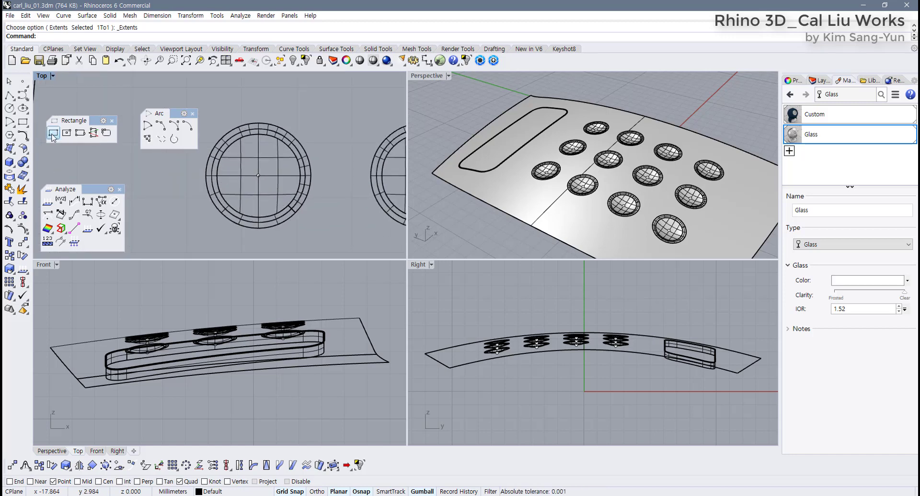
click(10, 163)
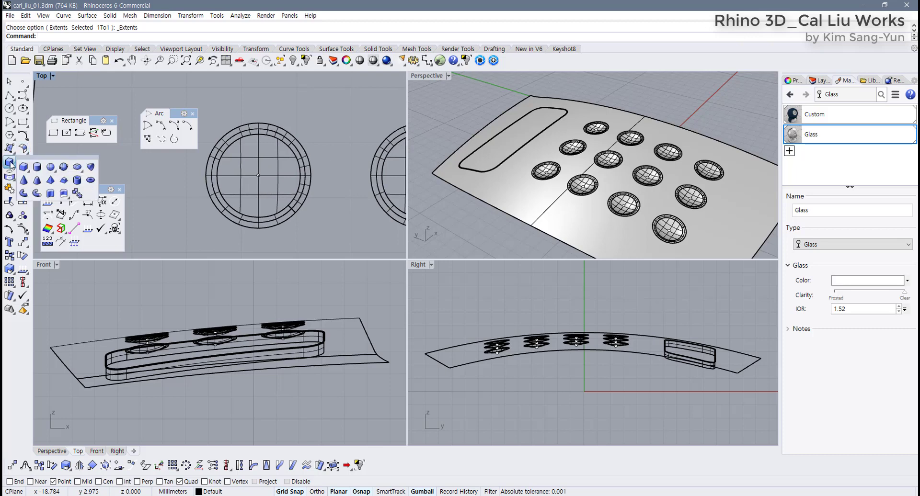
click(50, 168)
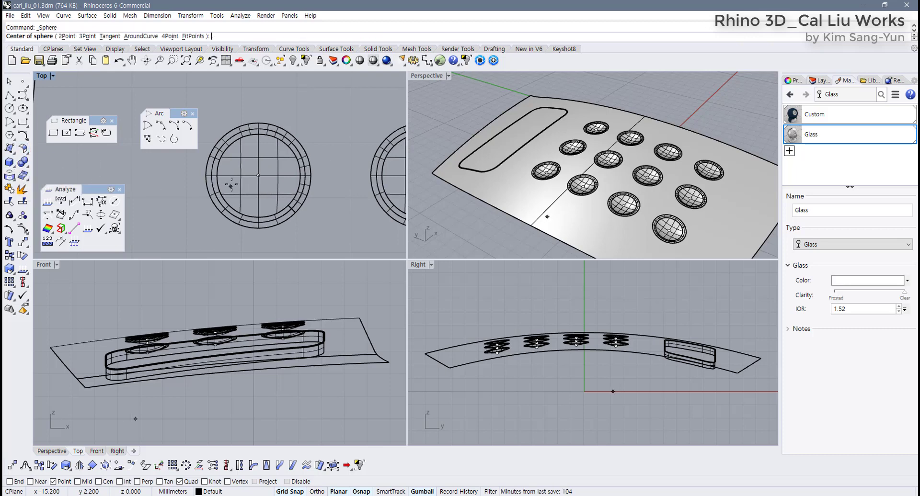
click(258, 175)
key(shift)
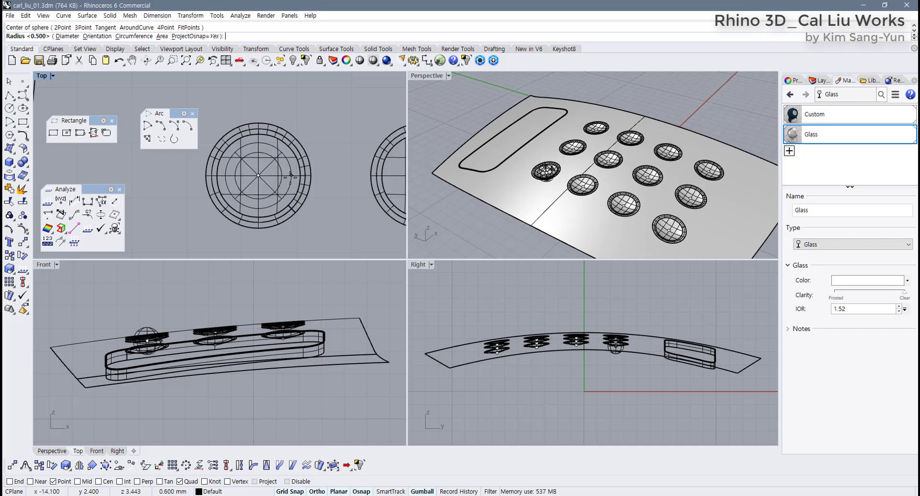
click(291, 177)
click(288, 192)
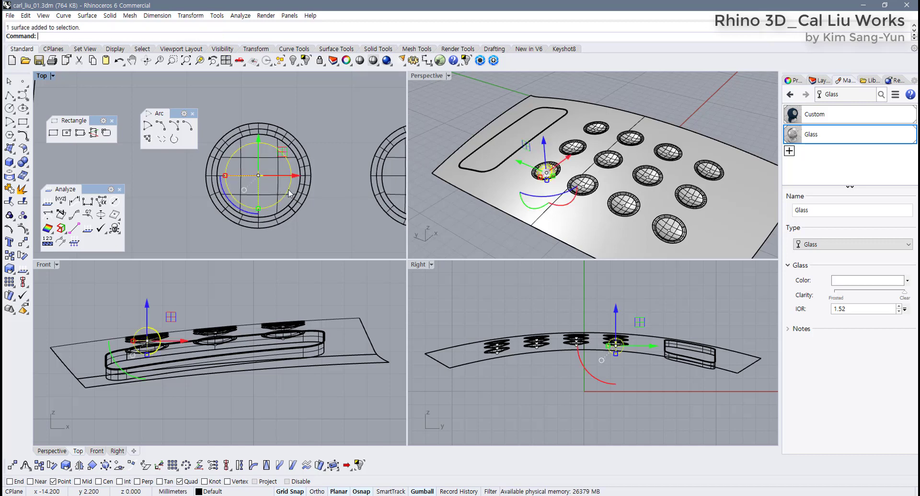
key(Escape)
Draw a sphere slightly smaller than 0.6 mm in radius at the first row's near key center, and flatten it vertically into a thin ellipsoid
key(Return)
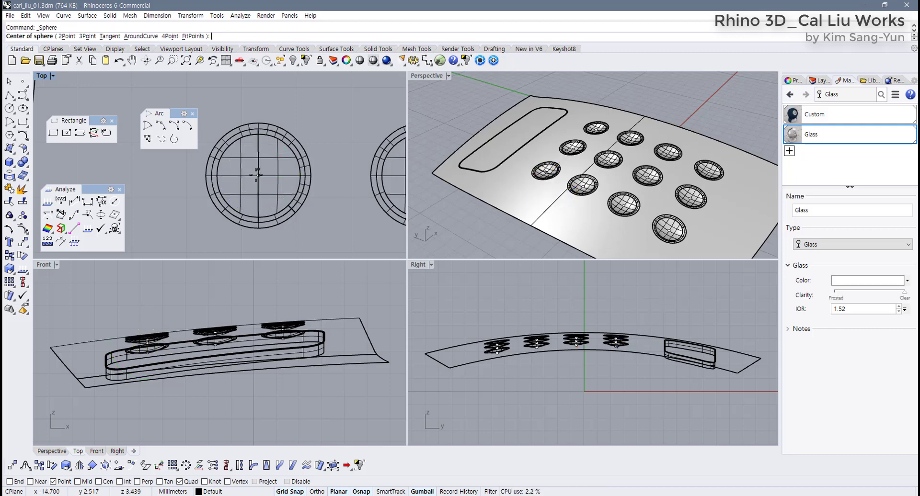
click(270, 176)
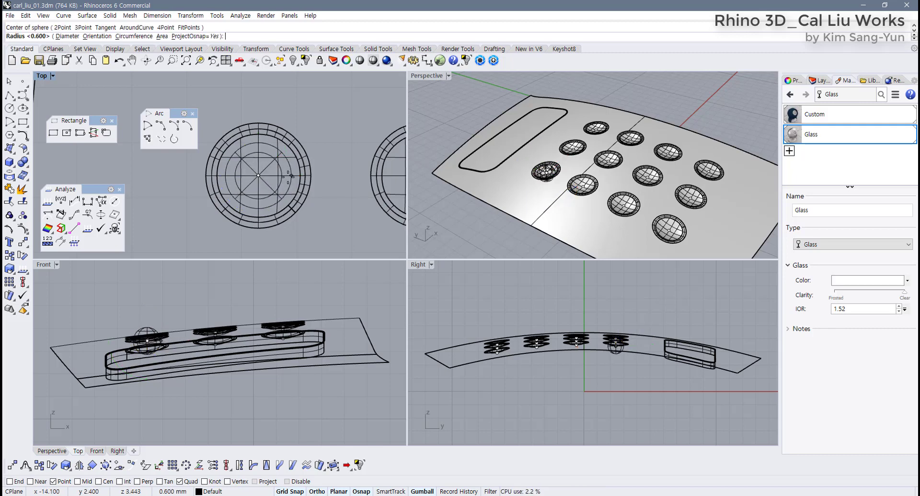
click(283, 191)
click(284, 190)
scroll(186, 400, up, 5)
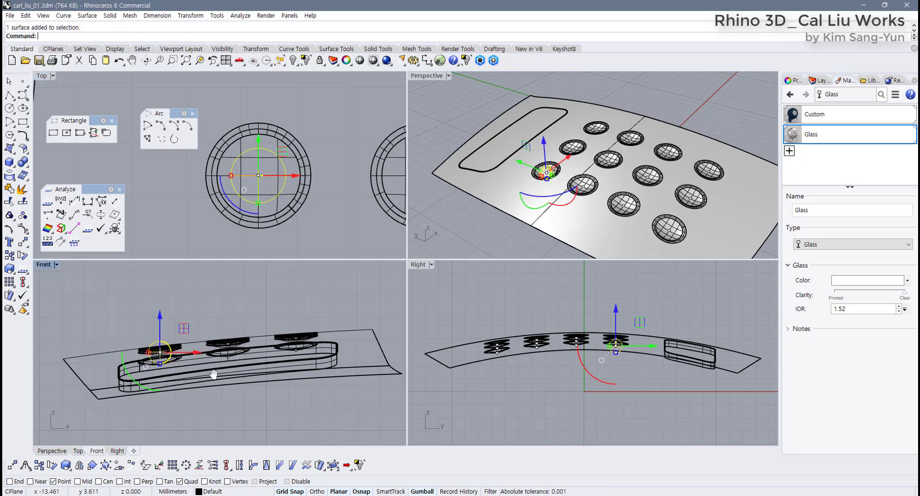
drag(186, 399, 189, 376)
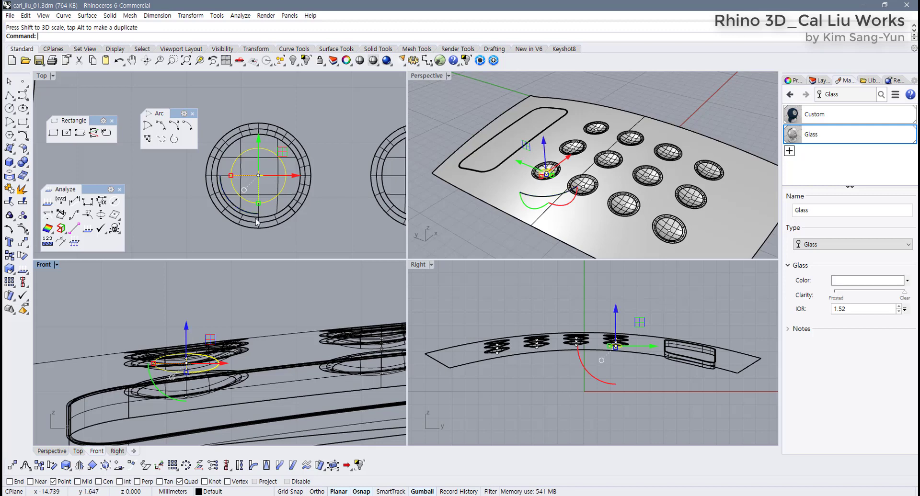
Move the flattened ellipsoid in the negative X direction until it lies clear of the phone body's edge
scroll(311, 207, down, 8)
drag(310, 208, 224, 202)
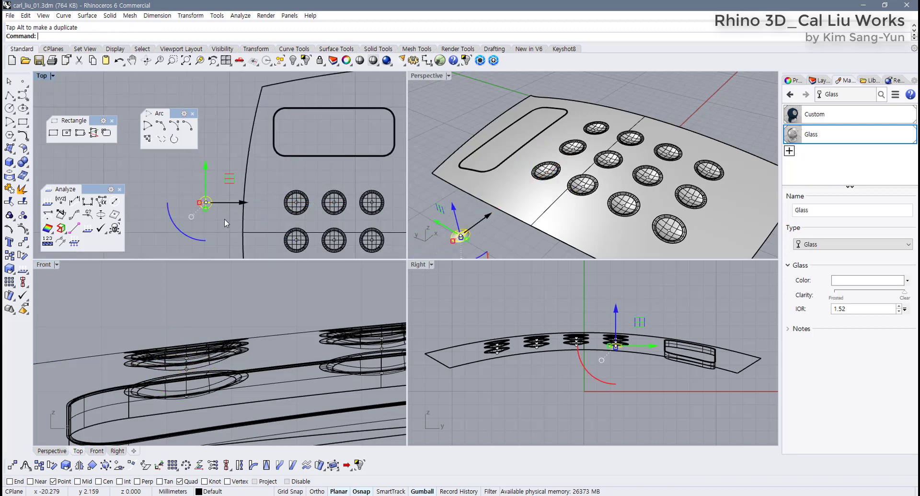
scroll(144, 374, down, 6)
right_drag(144, 373, 211, 369)
scroll(113, 352, up, 15)
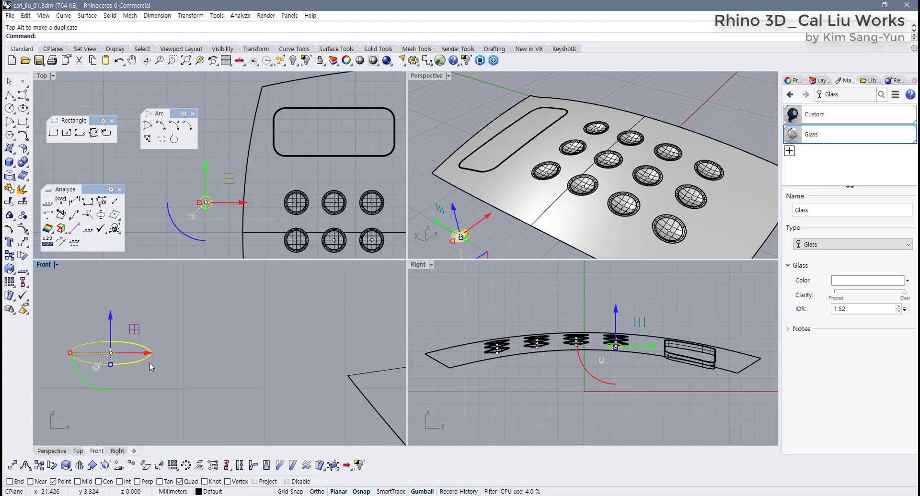
right_drag(149, 363, 250, 363)
right_drag(249, 201, 269, 208)
scroll(247, 375, down, 5)
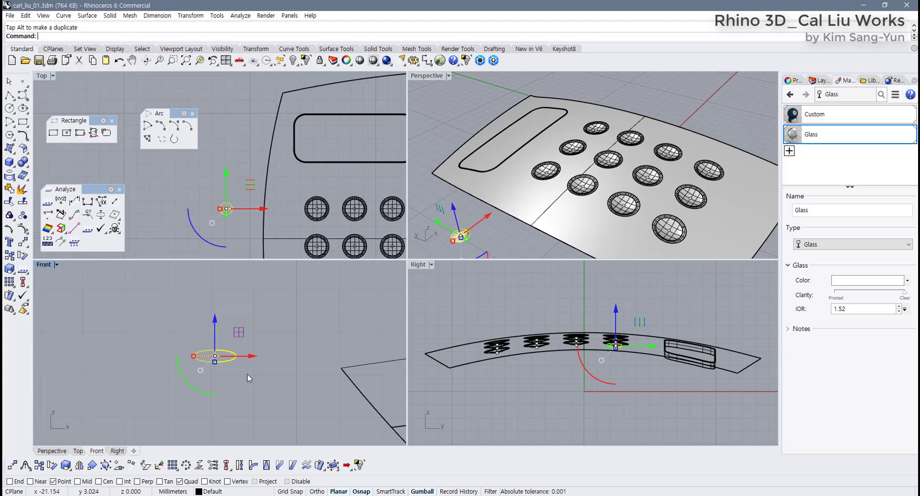
right_drag(248, 378, 221, 367)
scroll(240, 357, down, 10)
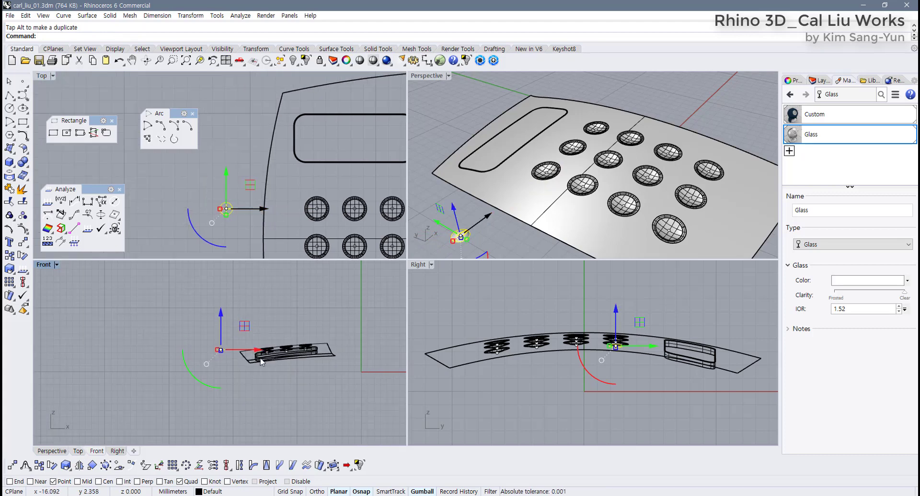
Try lowering the flattened ellipsoid below the phone body, and undo both the vertical and sideways moves
scroll(230, 354, up, 10)
right_drag(286, 373, 129, 333)
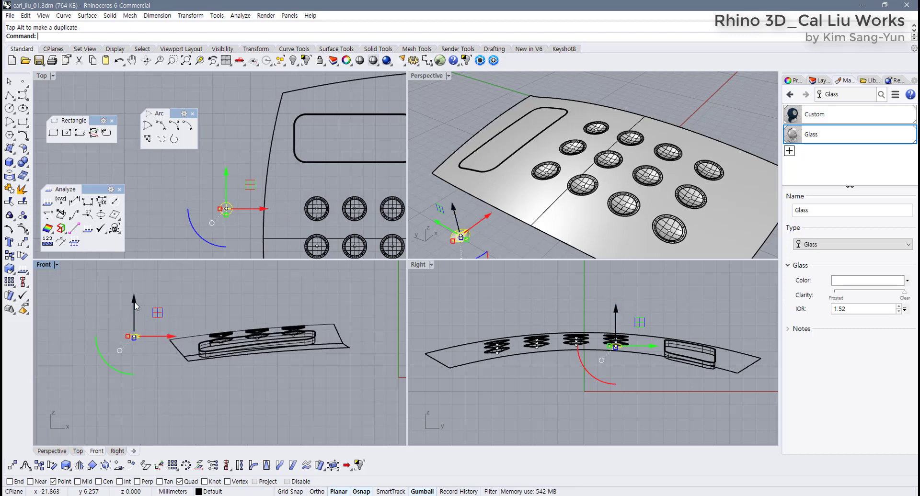
drag(135, 307, 139, 343)
scroll(144, 394, up, 5)
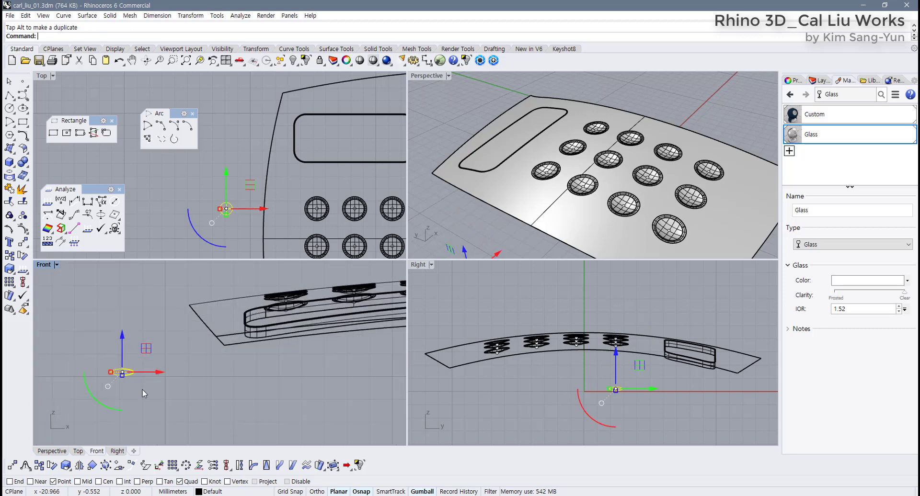
right_drag(143, 394, 193, 378)
key(ctrl+z)
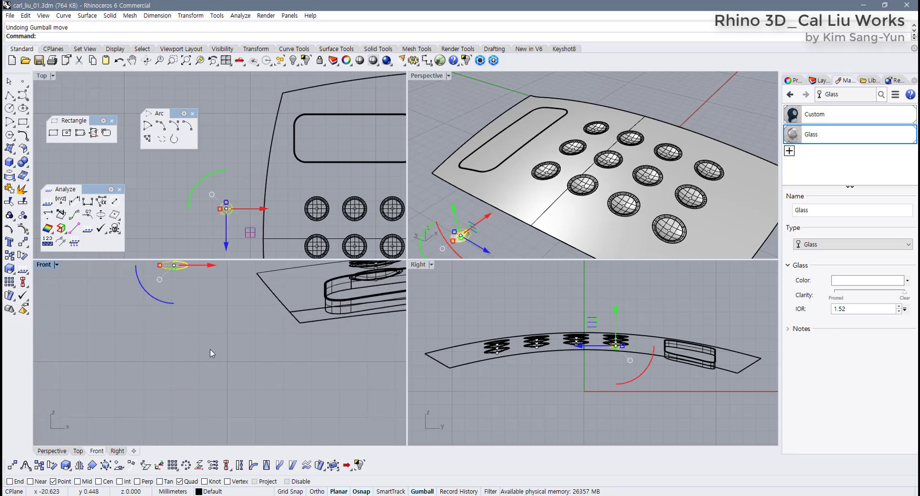
key(ctrl+z)
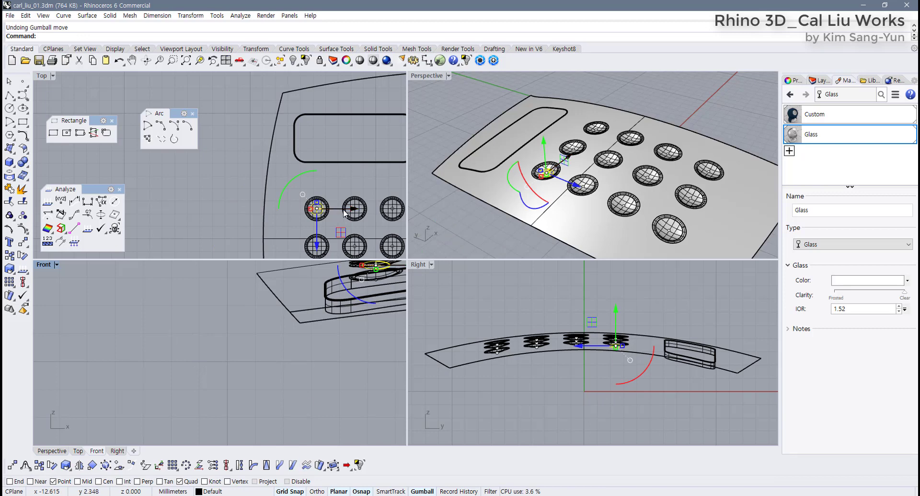
Move the flattened ellipsoid along negative X from the first row's near key to the empty space beside the phone body
drag(344, 214, 240, 214)
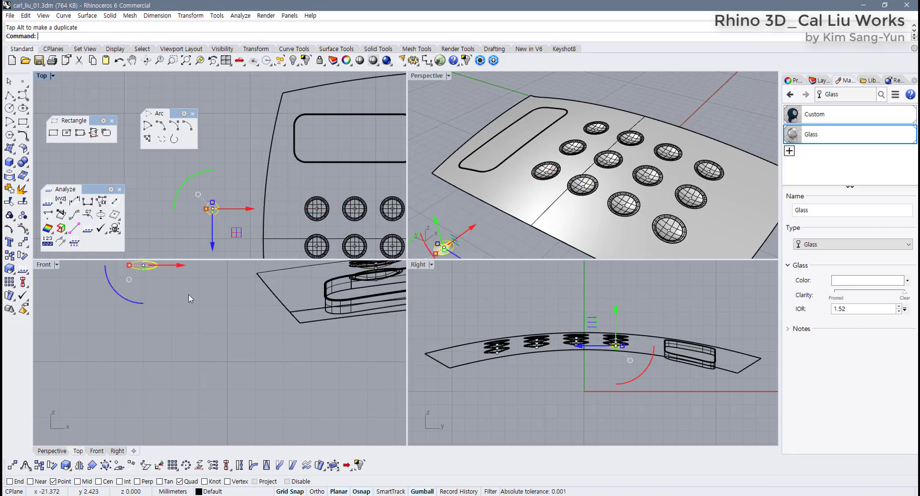
scroll(198, 305, down, 6)
right_drag(188, 294, 180, 321)
scroll(193, 286, down, 6)
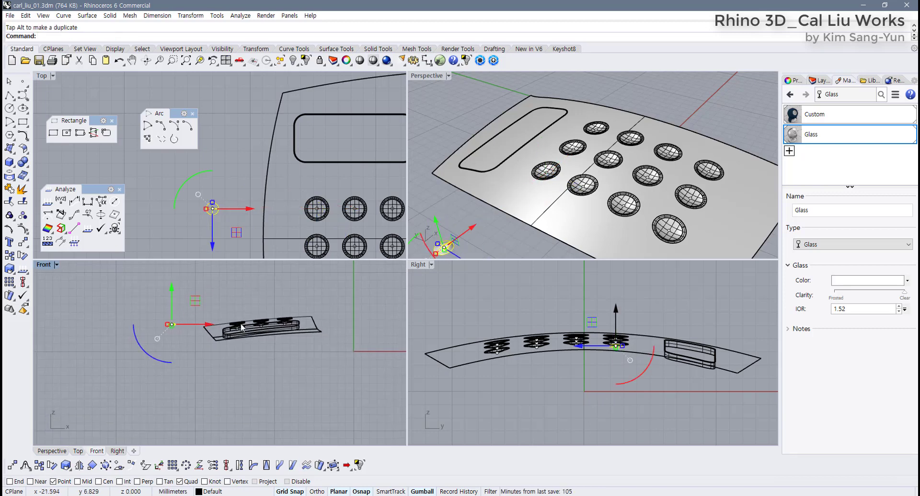
Move the selected flattened ellipsoid straight down so its underside sits on the ground plane
right_drag(241, 328, 138, 342)
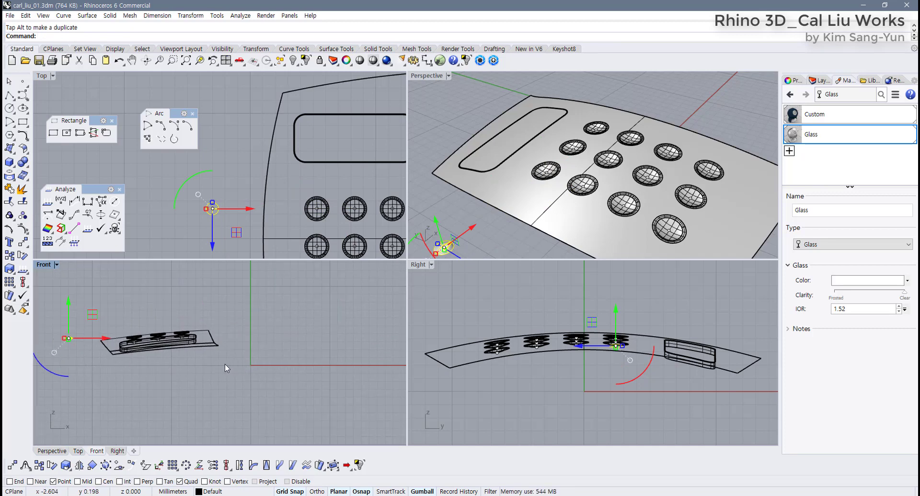
right_drag(62, 369, 124, 367)
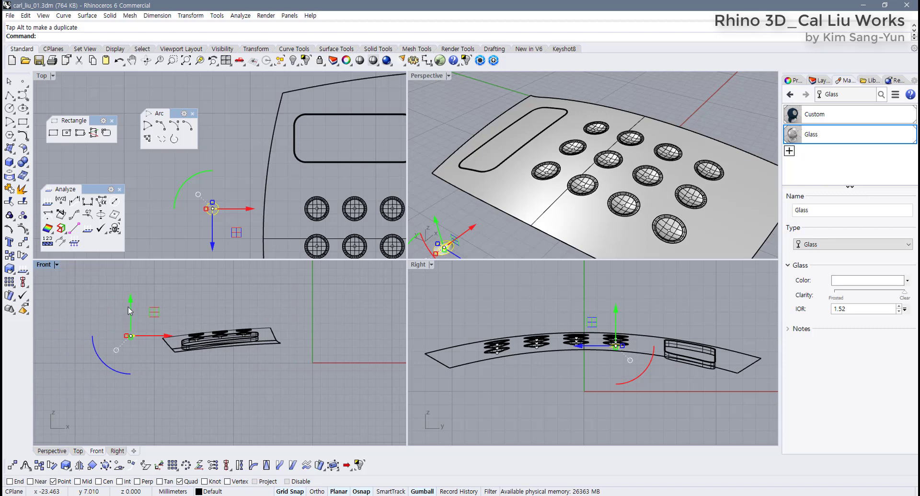
drag(131, 306, 128, 340)
scroll(124, 366, up, 10)
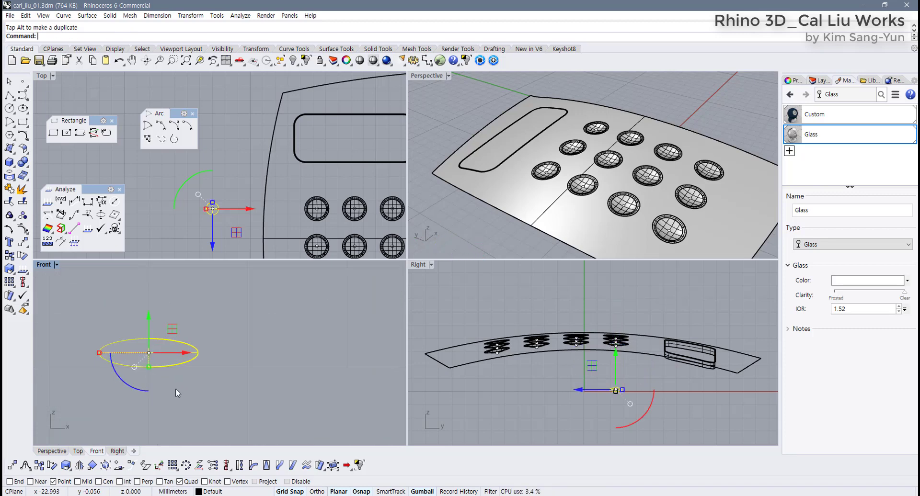
scroll(200, 385, down, 3)
scroll(230, 227, up, 3)
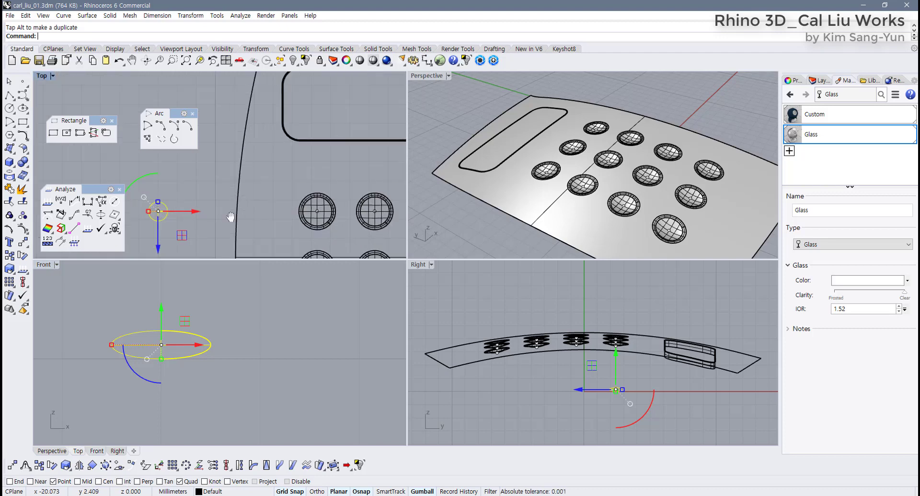
Start OrientOnSrf on the ellipsoid with Quad snapping off, taking its center as base point and a horizontal reference point beyond its rim
click(237, 222)
click(213, 216)
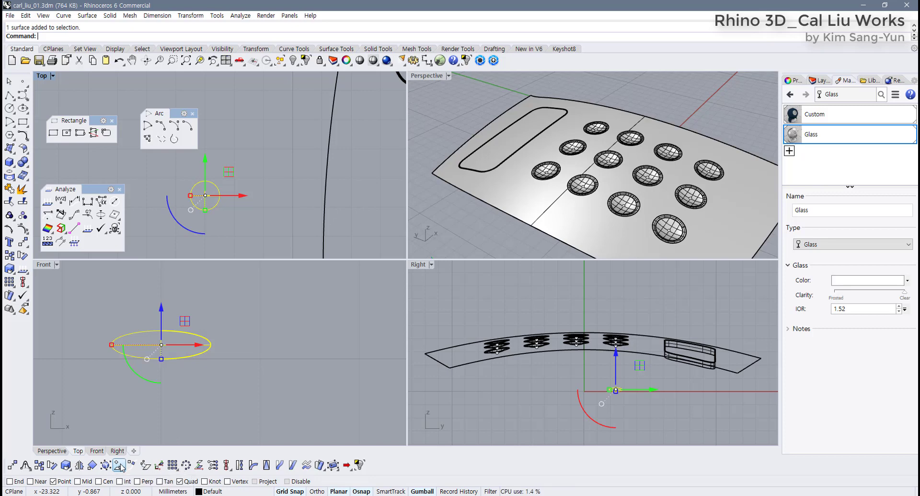
click(119, 466)
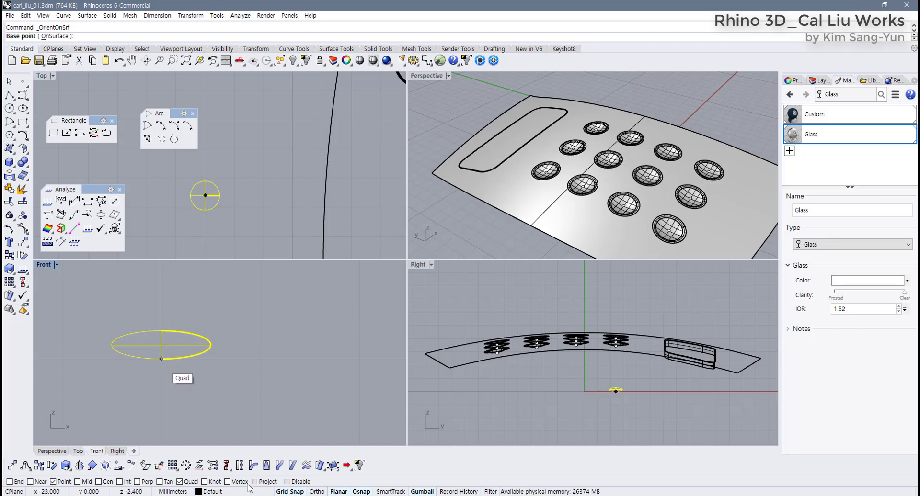
click(183, 482)
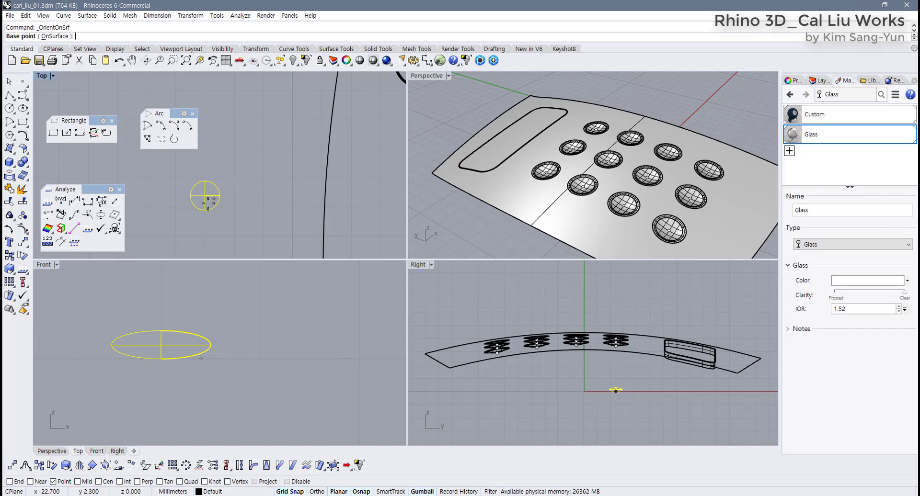
scroll(210, 192, up, 3)
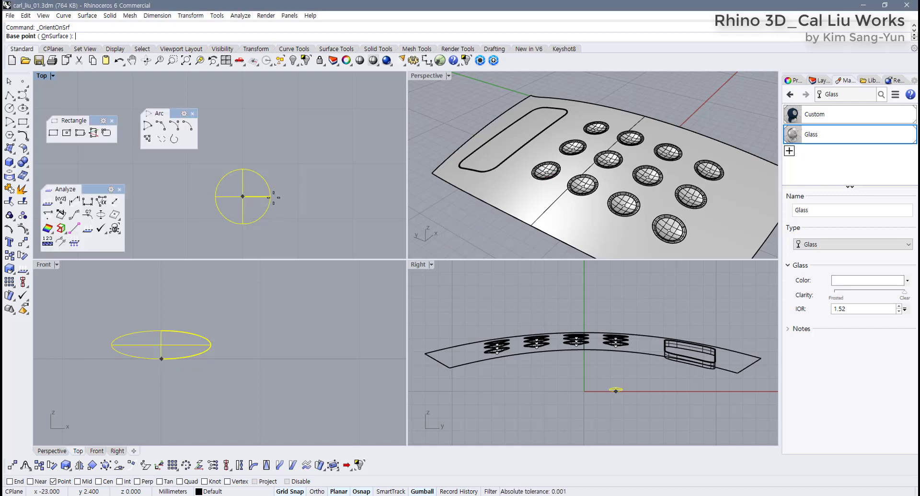
click(242, 195)
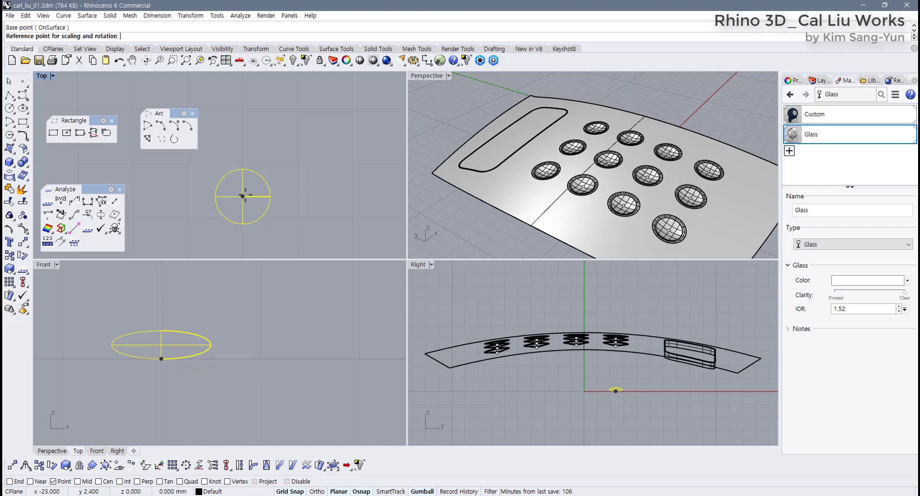
click(314, 196)
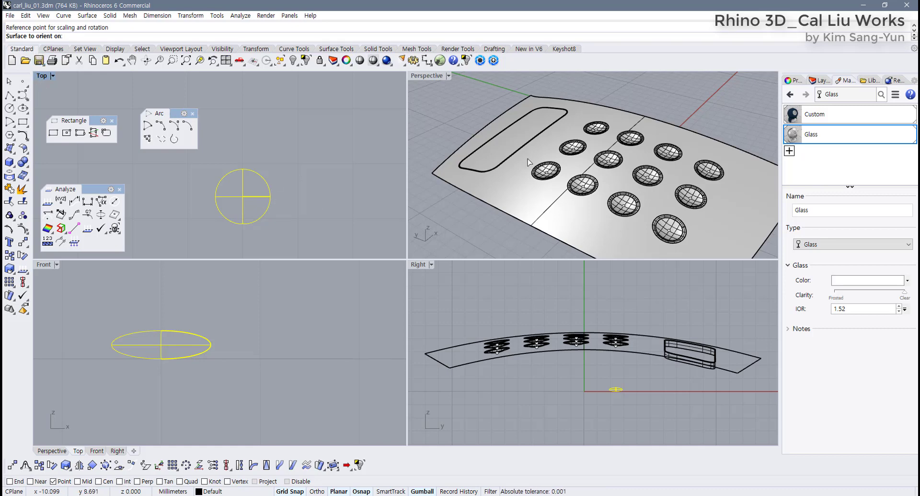
Target the first button dish of the row nearest the display, with uniform scale 1.0, rotation 0.0, Rigid on and Copy=Yes
scroll(500, 163, up, 6)
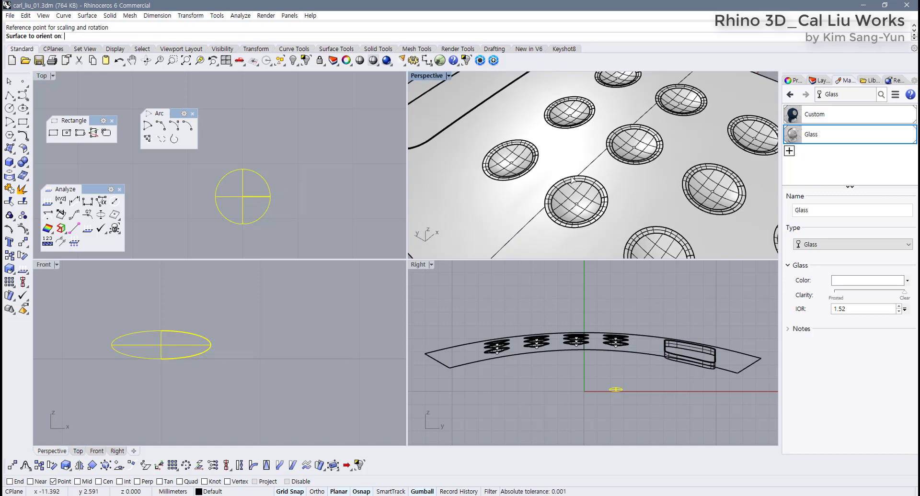
click(511, 167)
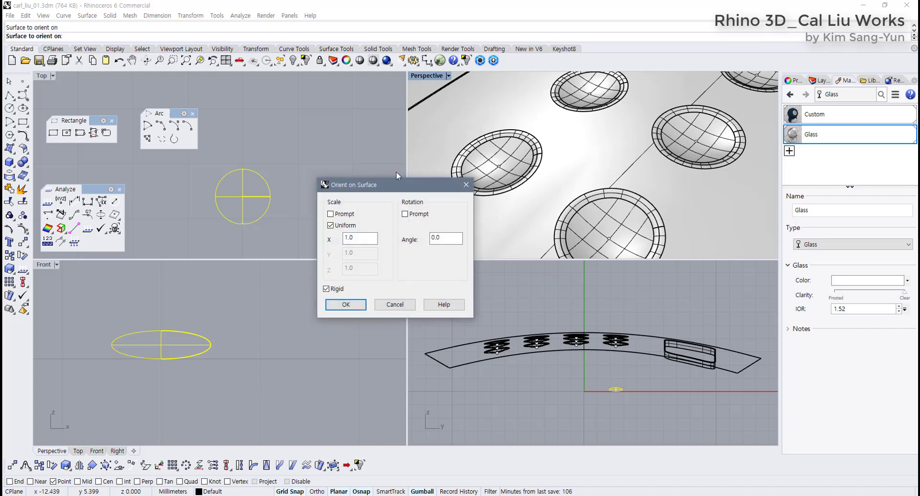
drag(383, 187, 345, 118)
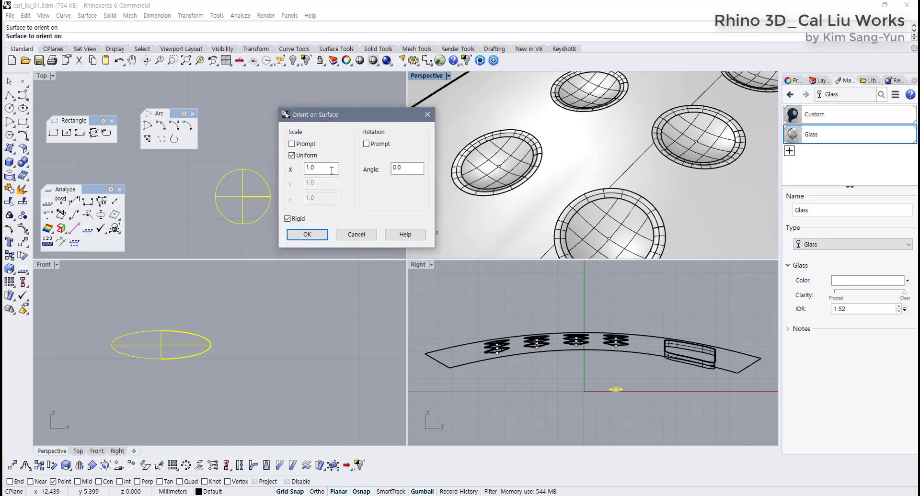
click(308, 234)
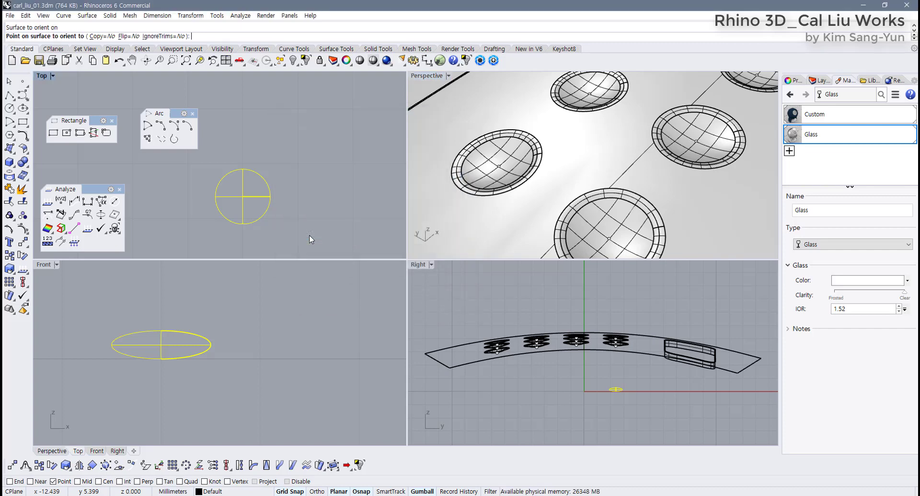
click(102, 36)
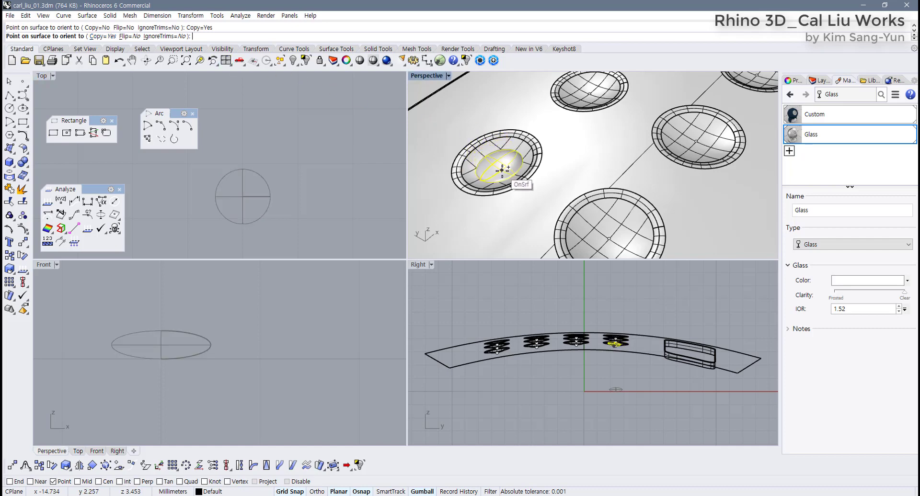
Place the ellipsoid copy on the center point of that row's first dish and finish the command
scroll(322, 196, down, 16)
right_drag(357, 199, 272, 203)
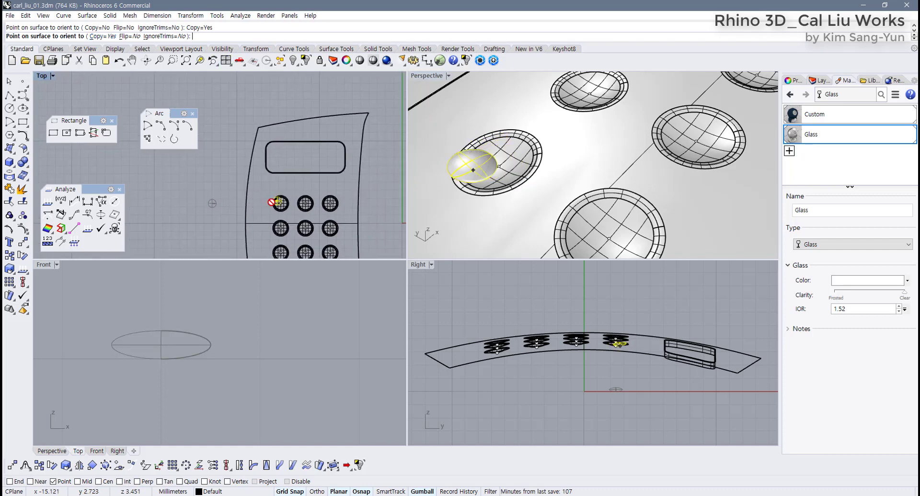
scroll(277, 202, up, 5)
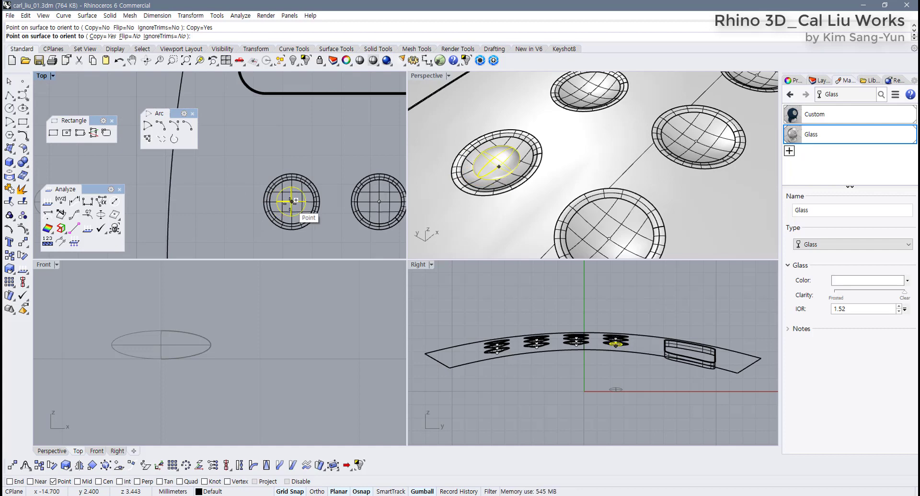
right_drag(366, 201, 260, 217)
scroll(268, 209, down, 4)
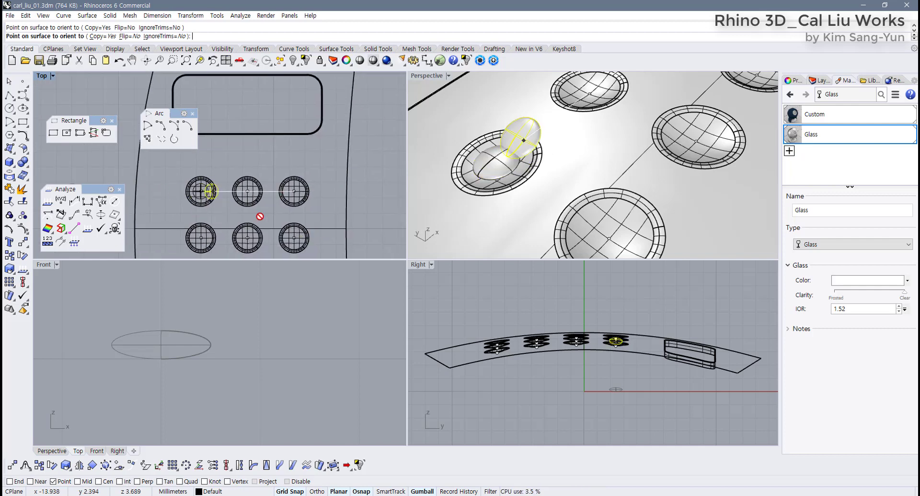
scroll(551, 155, down, 3)
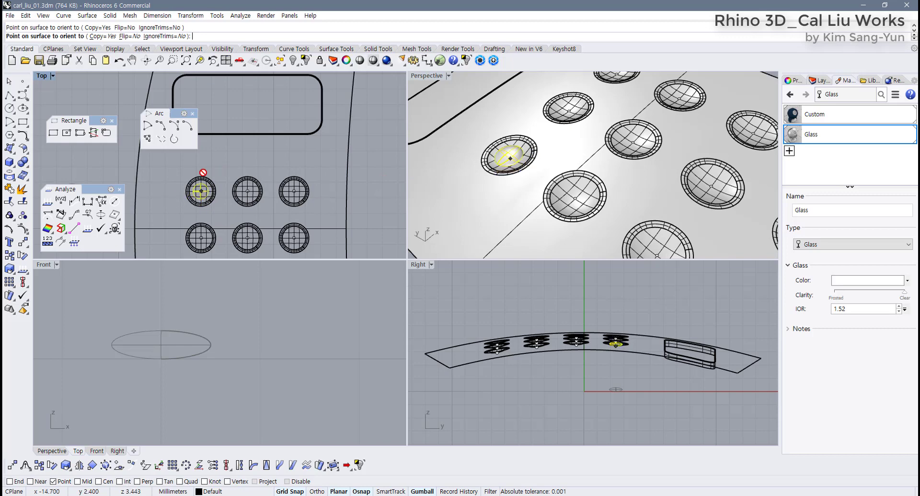
click(200, 191)
key(Return)
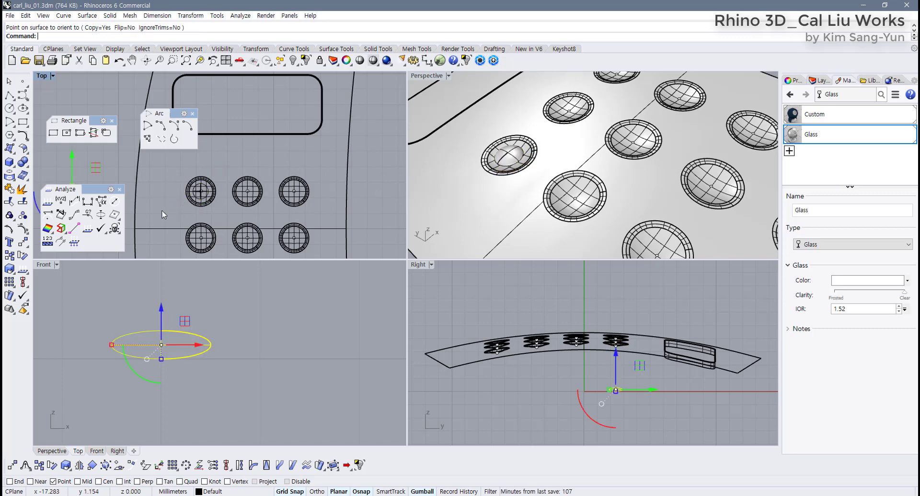
Repeat OrientOnSrf on the original ellipsoid, using its center as base point and a horizontal reference point
right_drag(162, 215, 260, 213)
right_drag(185, 193, 163, 170)
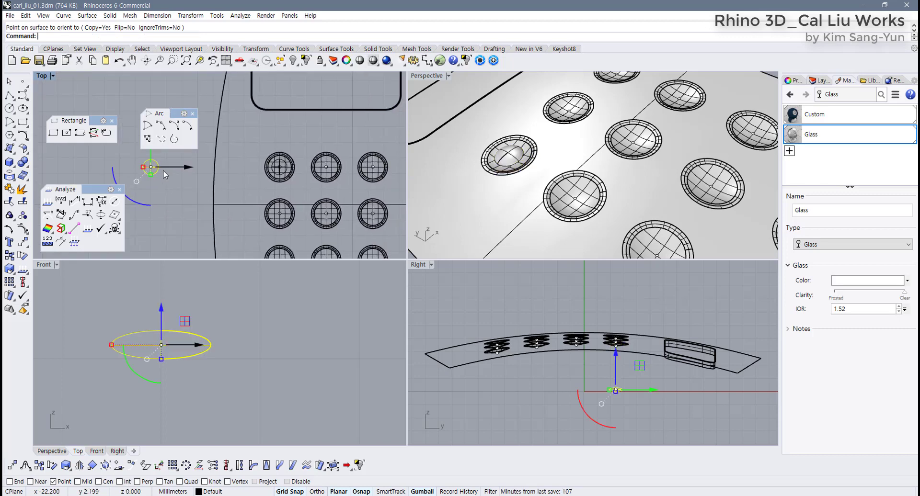
right_click(162, 171)
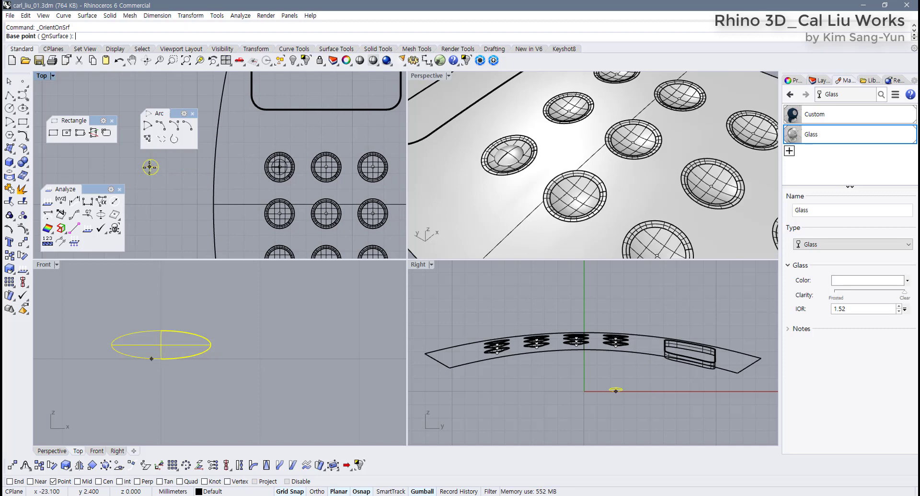
scroll(150, 168, up, 5)
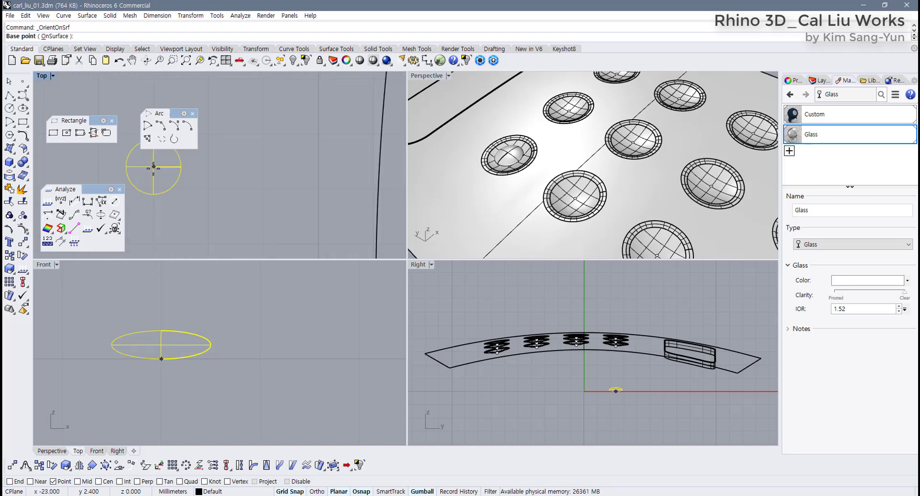
click(153, 167)
click(215, 167)
Orient a copy of the ellipsoid onto the center point of the middle dish in the row nearest the display, keeping the orientation settings
scroll(289, 181, down, 4)
right_drag(290, 181, 128, 194)
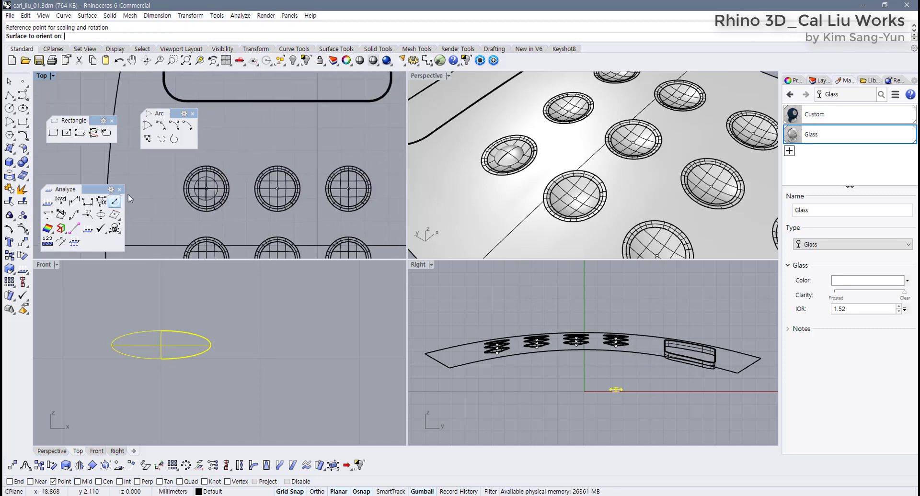
scroll(237, 205, up, 4)
scroll(234, 200, up, 1)
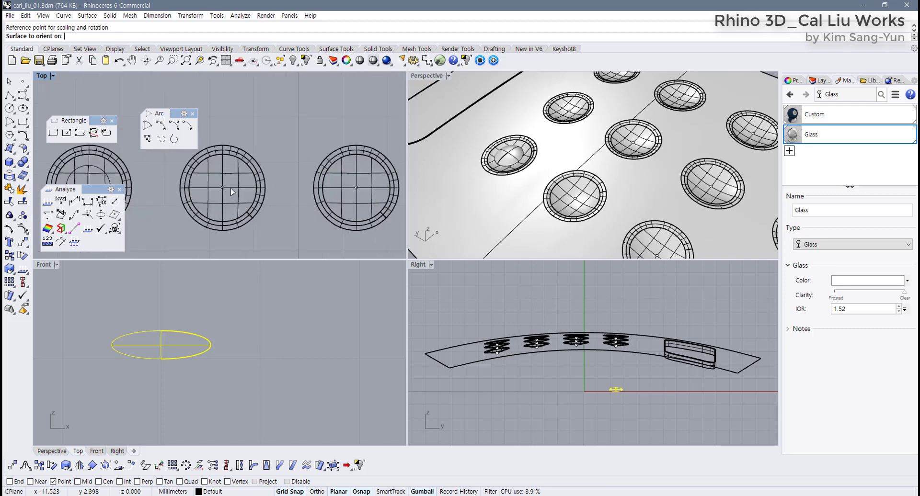
click(223, 200)
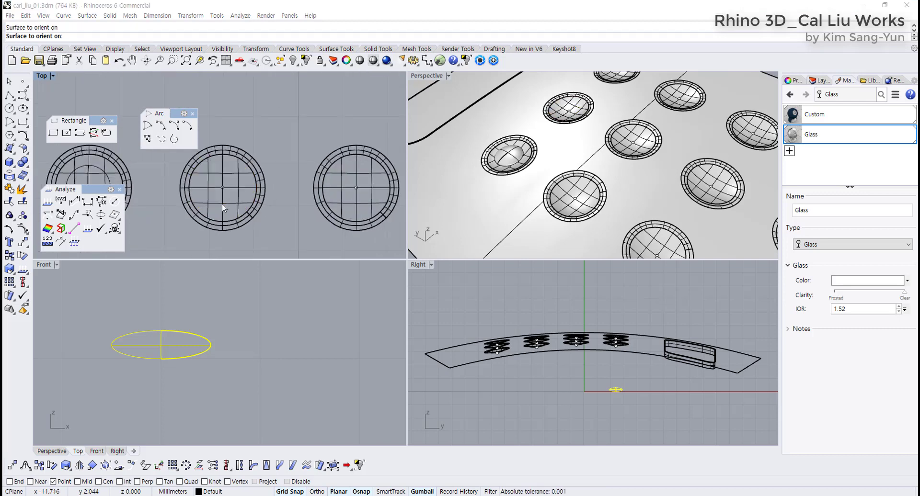
click(309, 235)
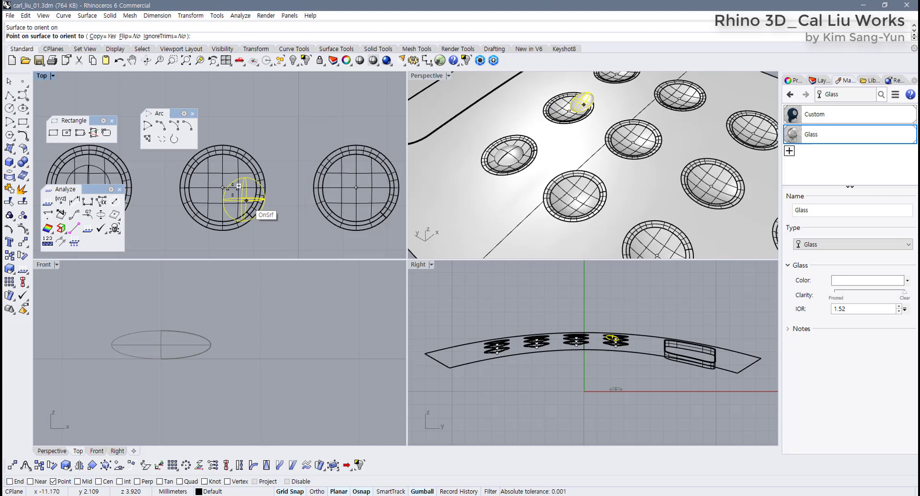
click(223, 187)
key(Return)
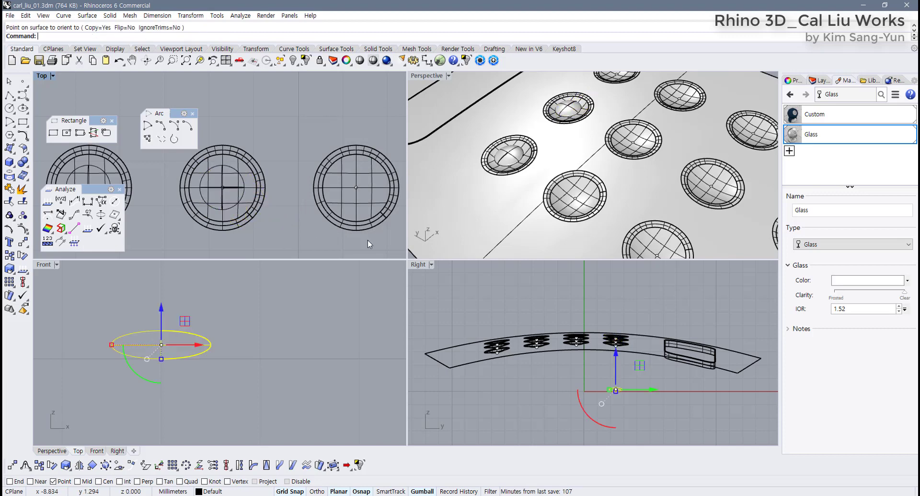
Examine the curvature of the keypad panel edge-on in the Perspective view
scroll(306, 228, down, 5)
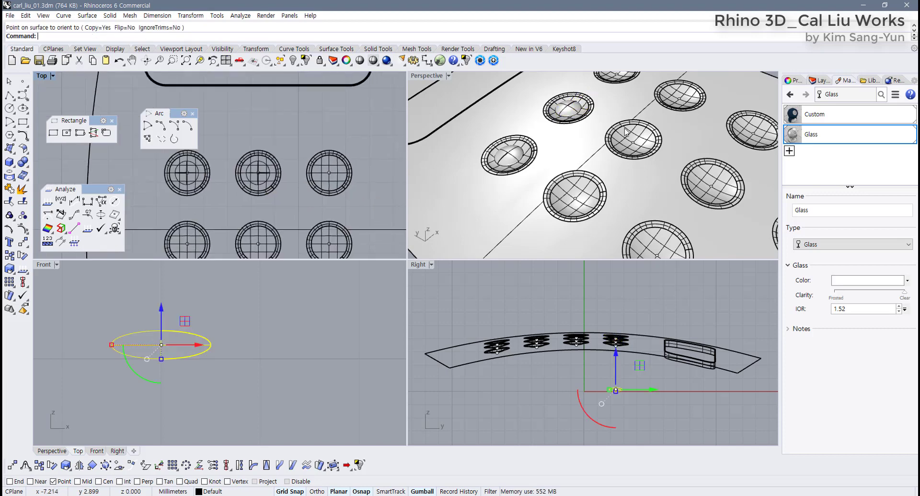
scroll(633, 150, down, 5)
right_drag(632, 150, 585, 142)
mouse_move(463, 155)
mouse_down()
mouse_move(524, 146)
mouse_move(718, 158)
mouse_move(609, 139)
mouse_move(486, 155)
mouse_move(688, 178)
mouse_up()
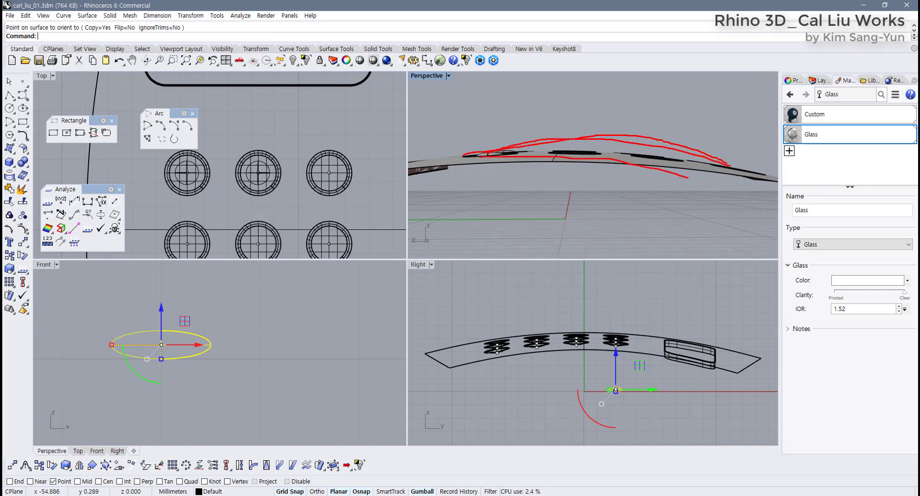
key(Escape)
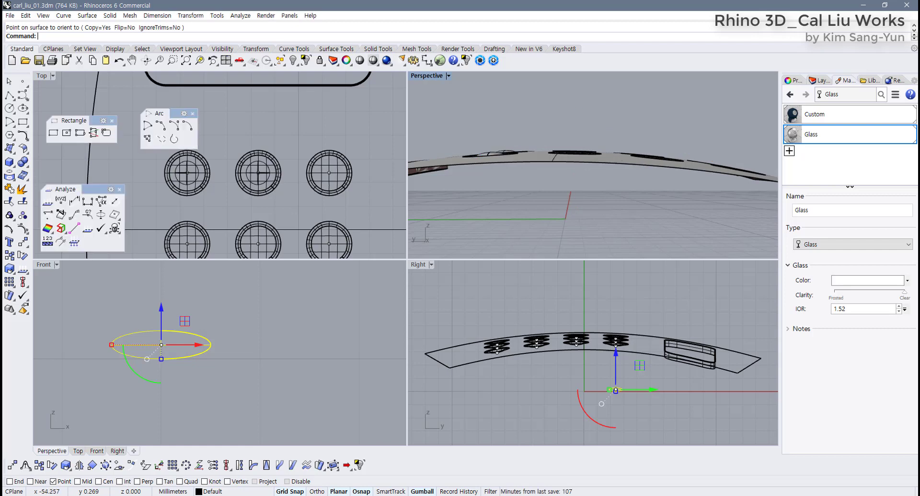
Close the floating Arc toolbar that covers part of the Top view
scroll(310, 170, down, 5)
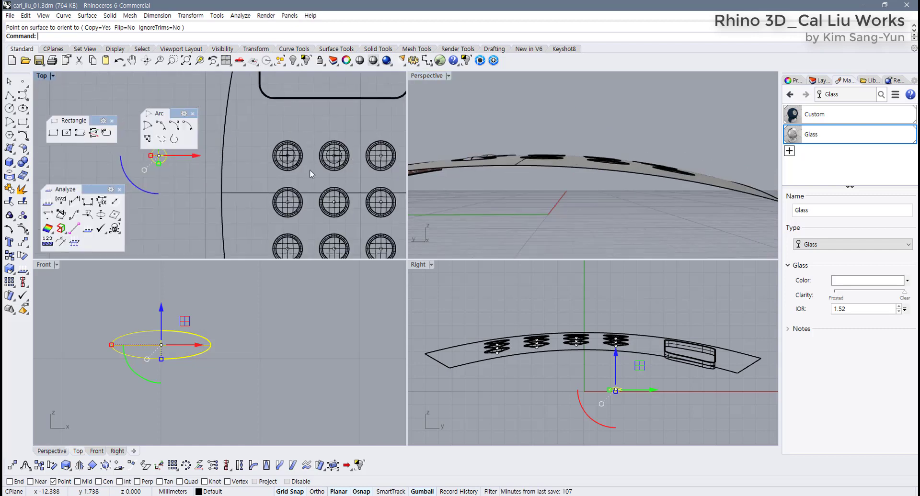
right_drag(235, 196, 216, 208)
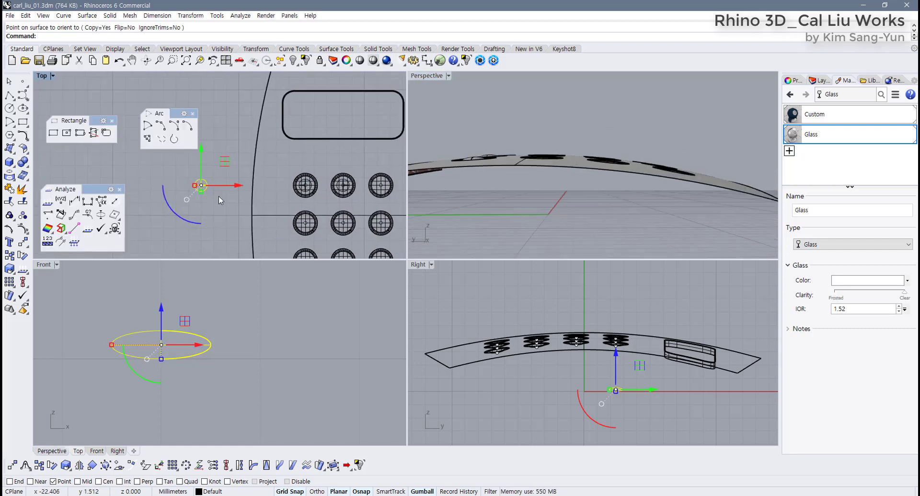
right_drag(338, 208, 313, 208)
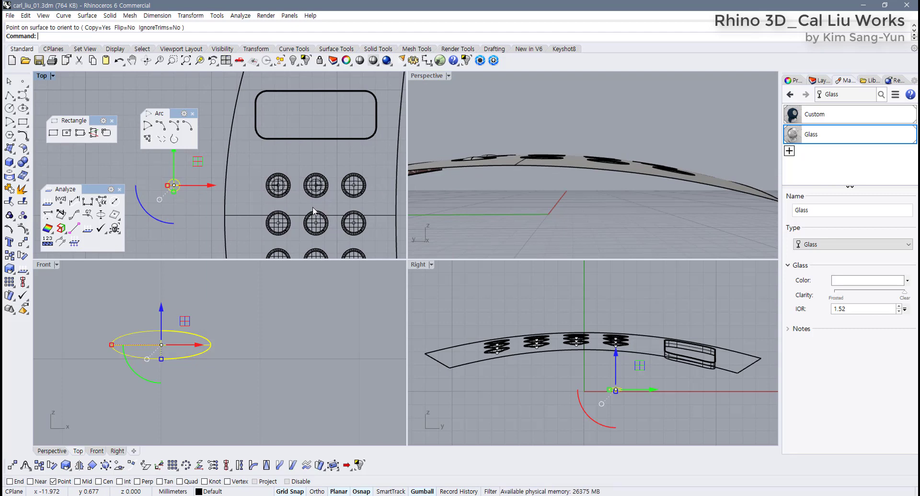
click(192, 113)
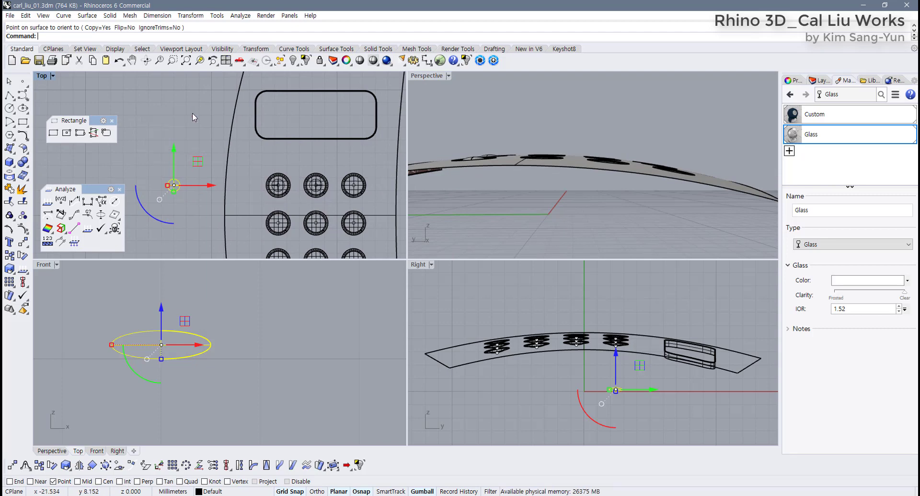
Repeat OrientOnSrf on the source ellipsoid outside the body, using its center as base point and a horizontal reference point
scroll(184, 197, up, 3)
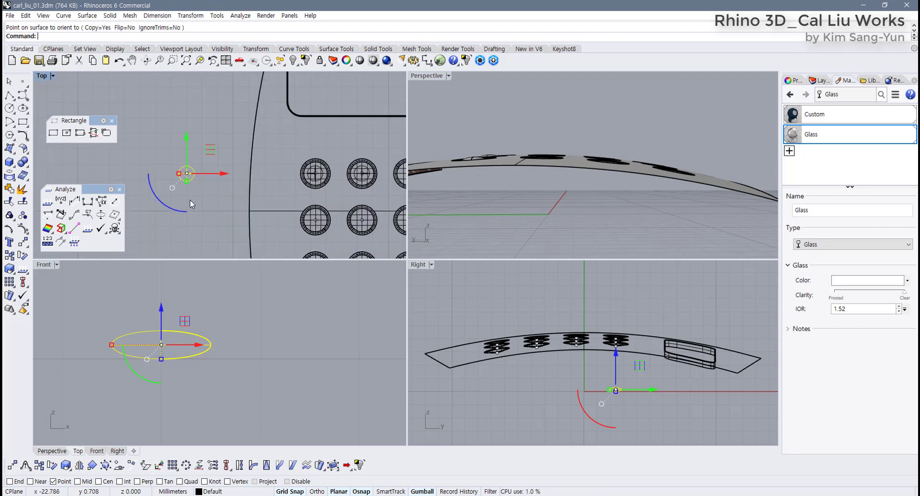
scroll(184, 199, down, 3)
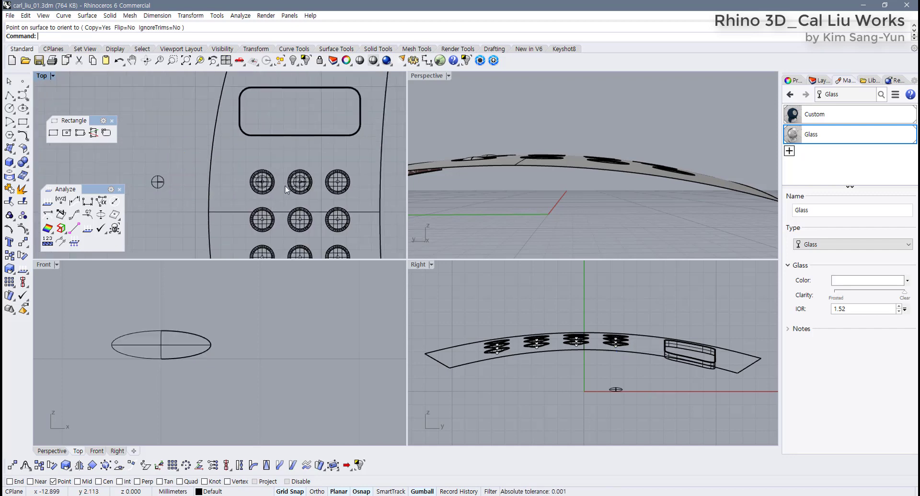
drag(151, 177, 152, 177)
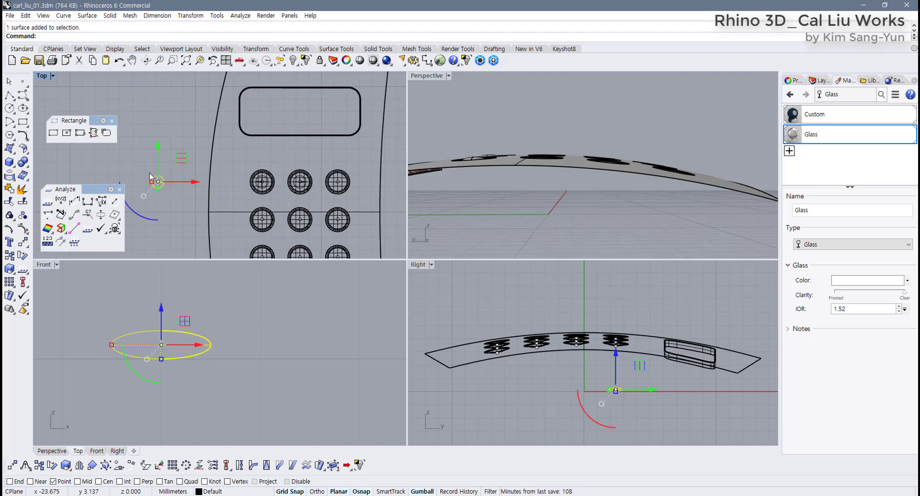
right_drag(453, 188, 431, 227)
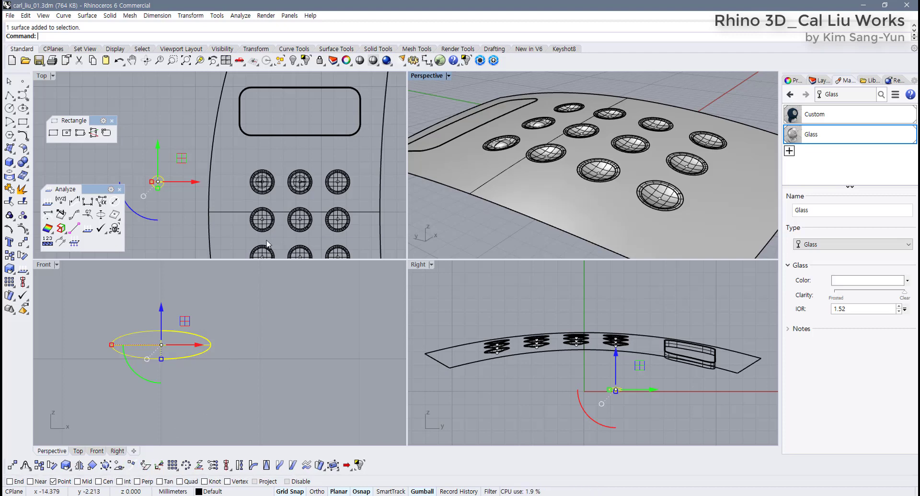
right_drag(267, 245, 272, 166)
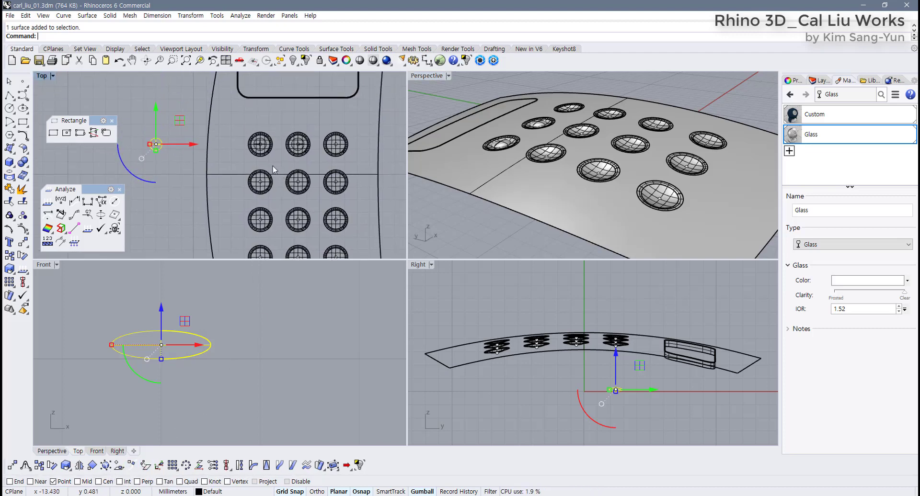
click(117, 465)
scroll(155, 144, up, 10)
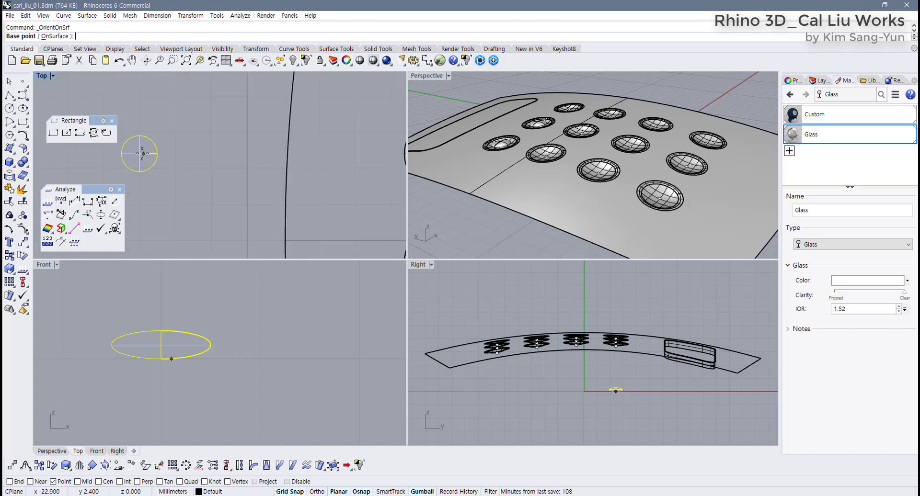
click(138, 153)
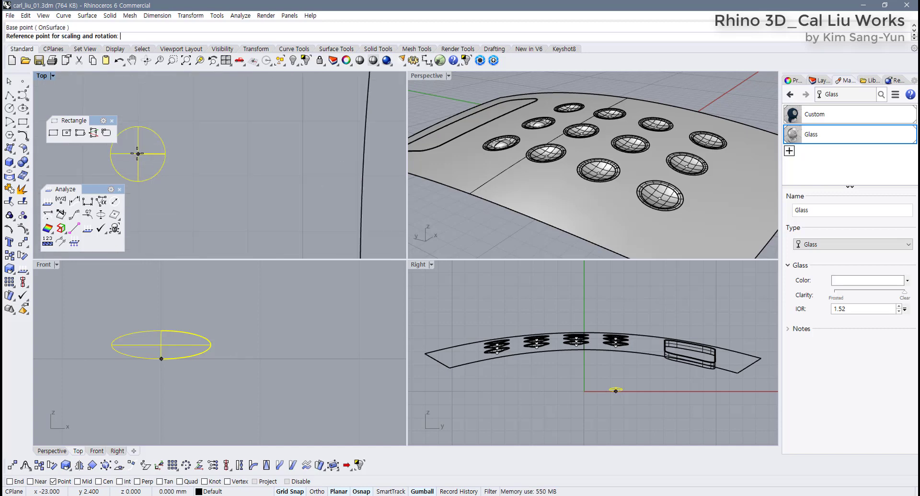
click(192, 154)
Orient a copy of the ellipsoid onto the center point of the last empty dish in the row nearest the display, scale 1.0, rigid
scroll(294, 176, down, 8)
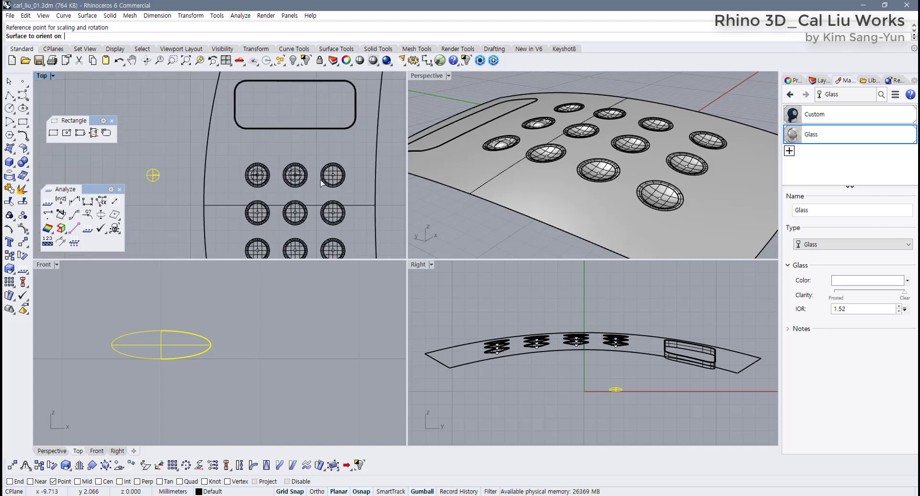
scroll(321, 182, up, 5)
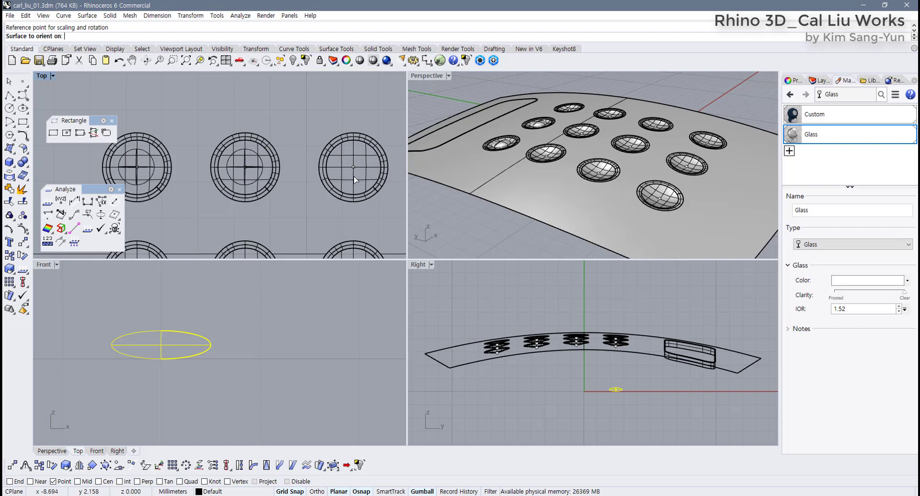
click(353, 177)
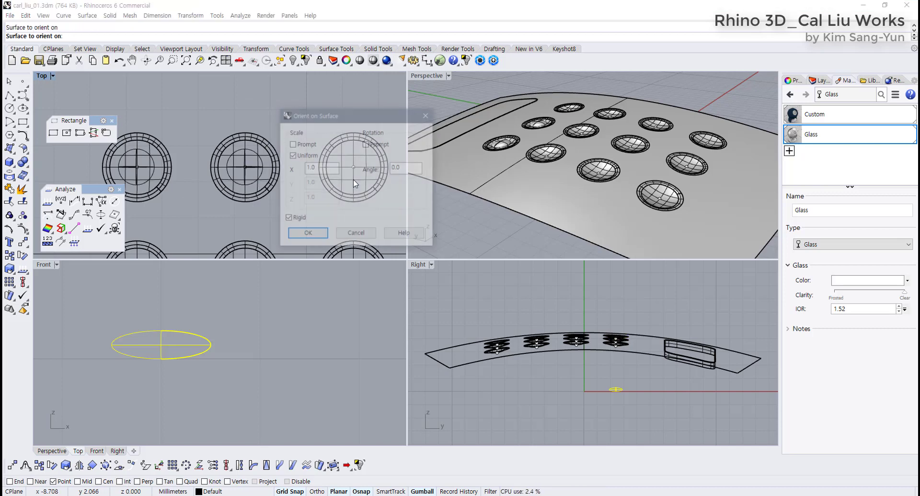
click(311, 235)
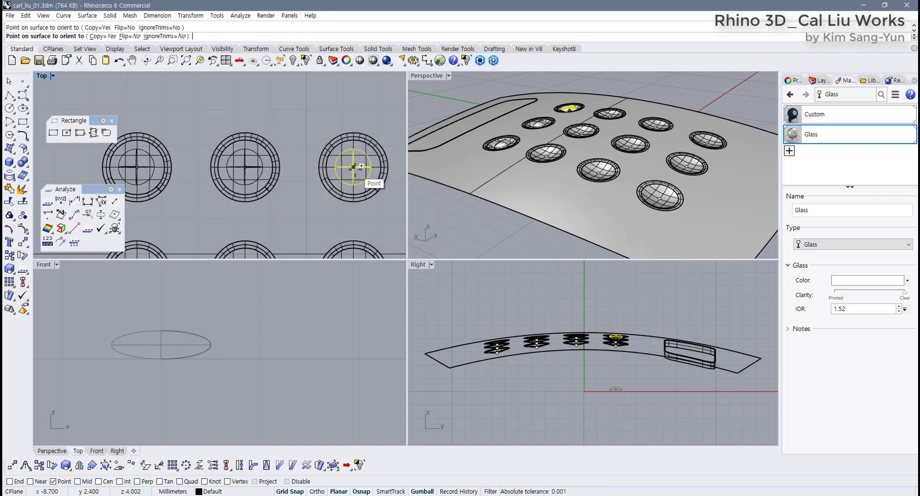
right_click(355, 169)
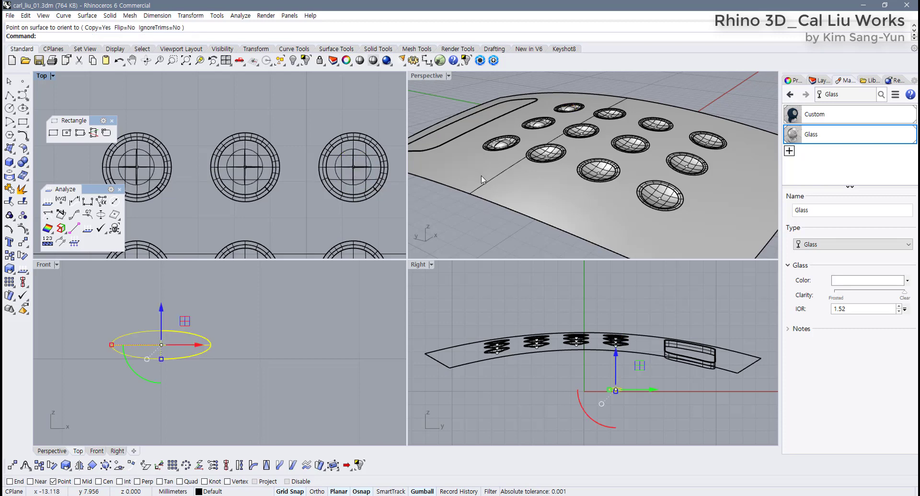
Delete the leftover source ellipsoid lying beyond the last row of dishes
right_drag(526, 168, 562, 148)
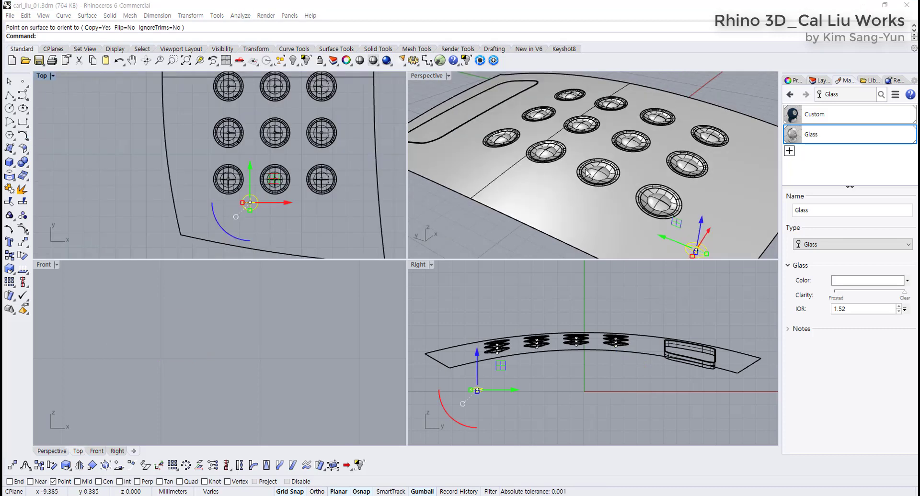
right_drag(594, 165, 582, 170)
double_click(421, 78)
scroll(402, 177, down, 5)
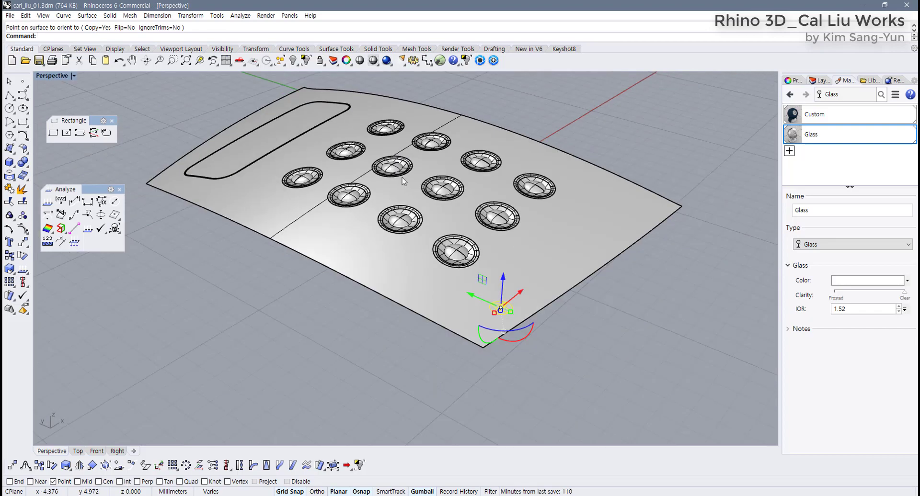
right_drag(402, 177, 429, 199)
scroll(429, 199, up, 3)
right_drag(468, 242, 408, 244)
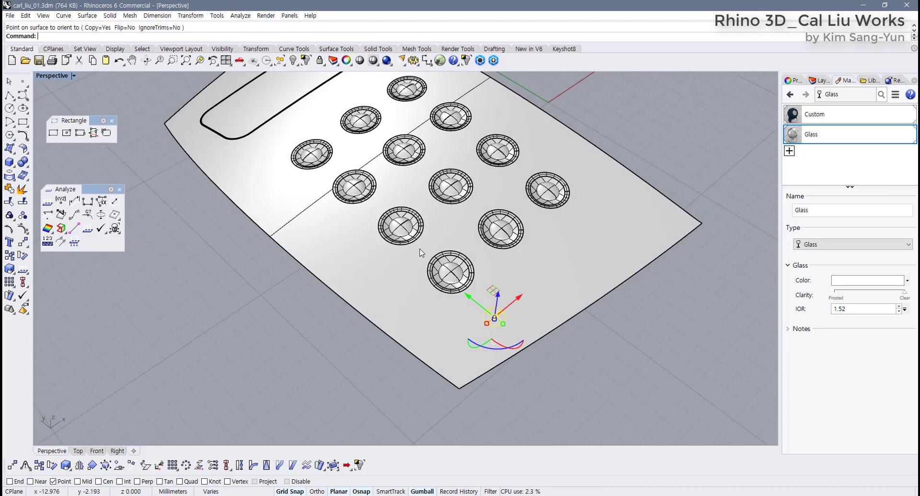
key(Delete)
Show all hidden objects so the complete calculator body surrounds the keypad panel
right_drag(487, 286, 471, 258)
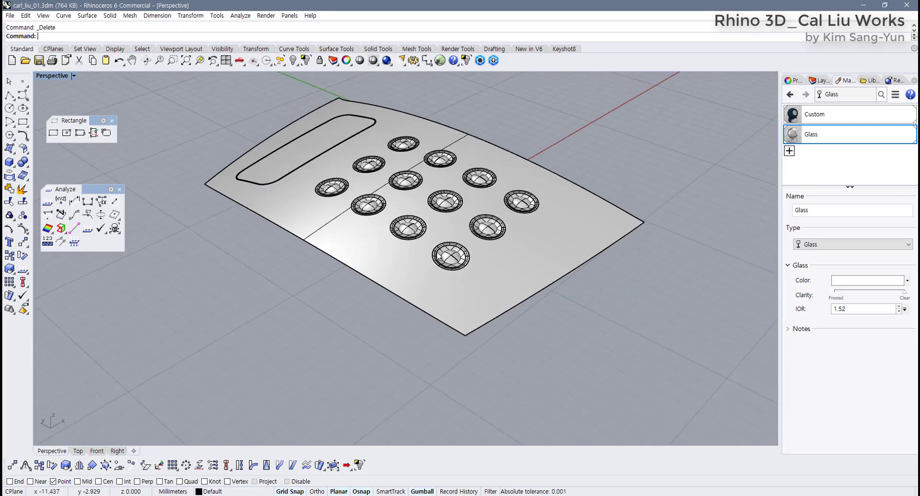
shift+right_drag(441, 262, 352, 276)
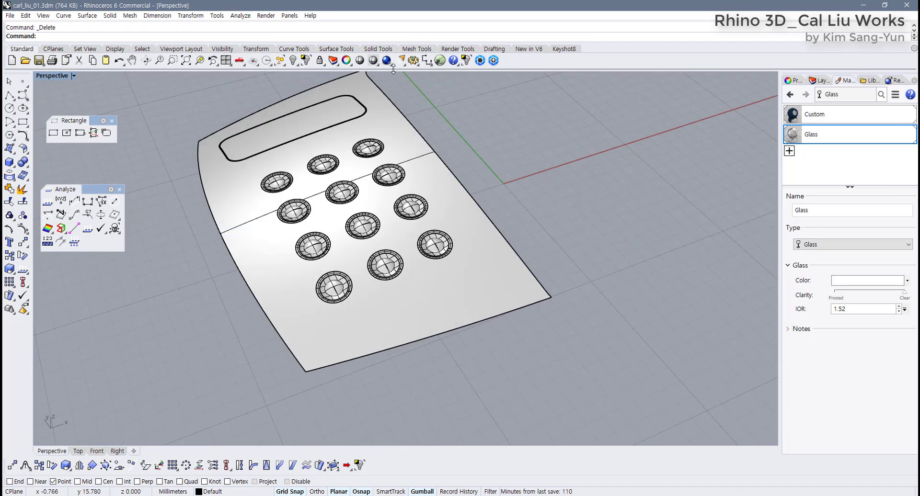
click(292, 62)
scroll(364, 242, down, 5)
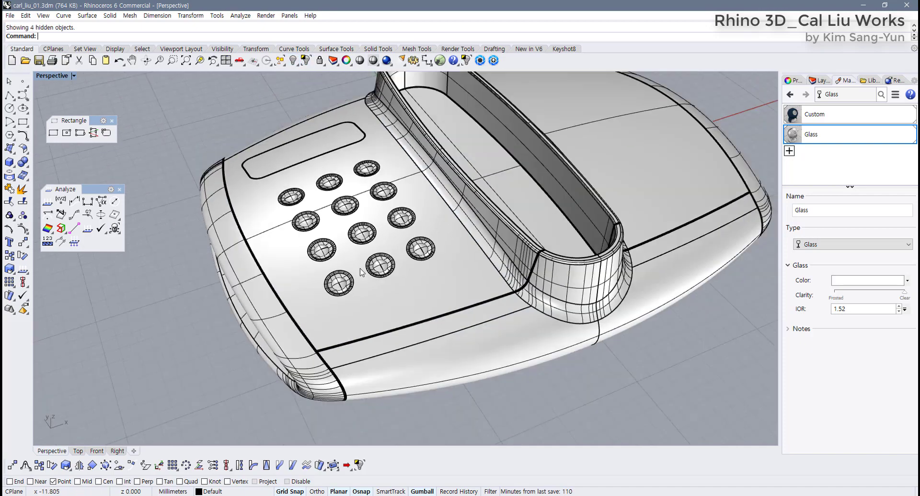
right_drag(364, 242, 299, 250)
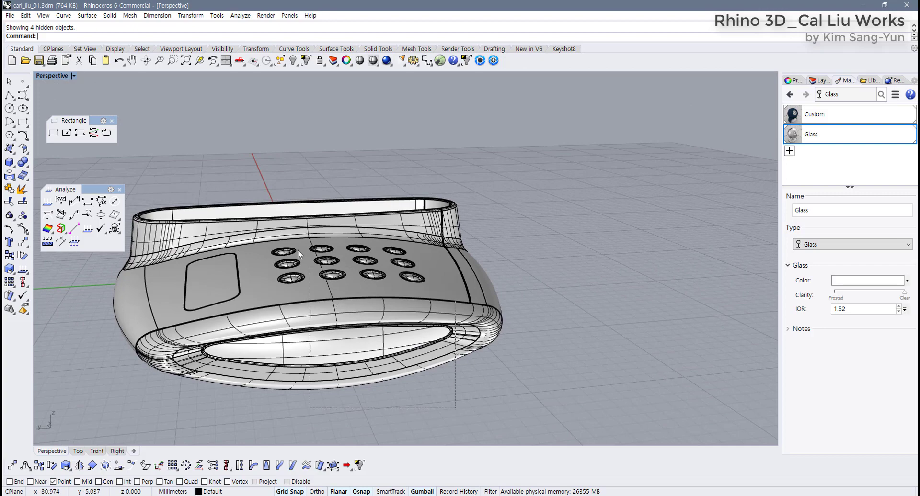
drag(298, 250, 282, 211)
drag(523, 343, 447, 295)
key(Escape)
click(444, 282)
click(521, 277)
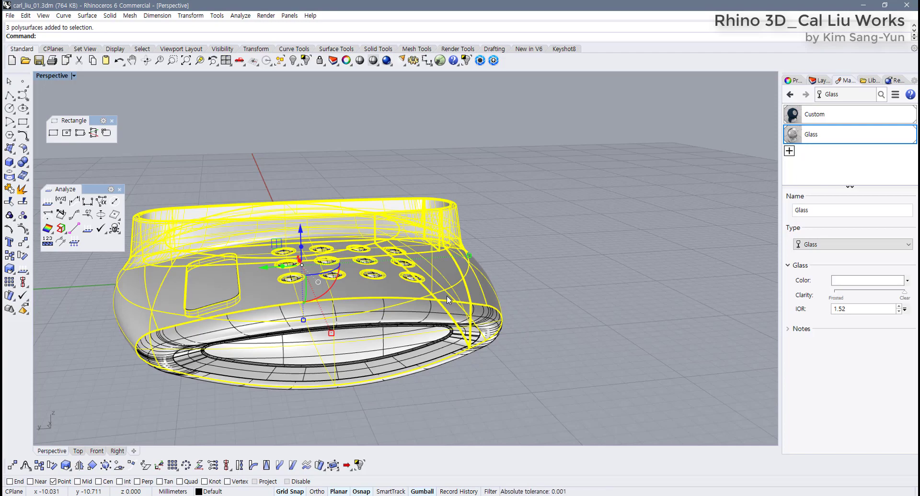
key(Escape)
click(452, 280)
right_drag(452, 280, 417, 283)
key(Escape)
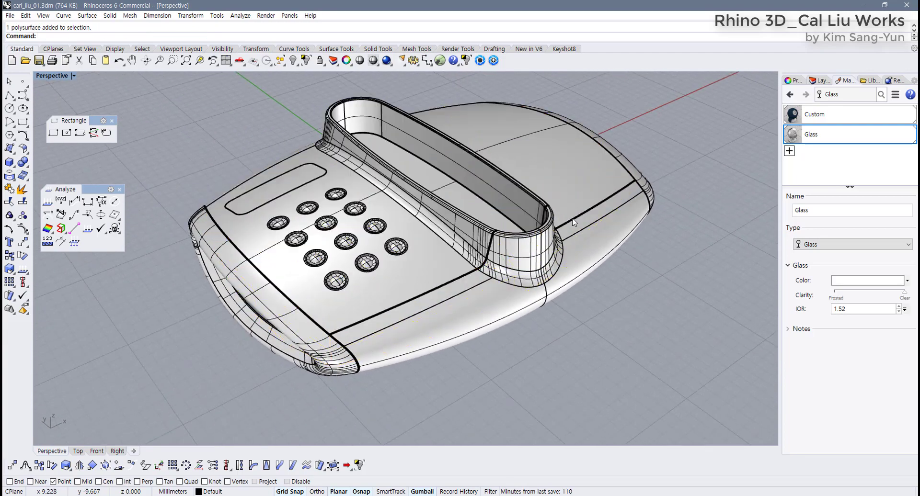
Draw a circle of about 3.1 mm radius in the maximized Top view, centered on the X axis in the body half opposite the keypad
shift+right_drag(574, 222, 372, 254)
scroll(339, 300, up, 4)
shift+right_drag(504, 158, 346, 248)
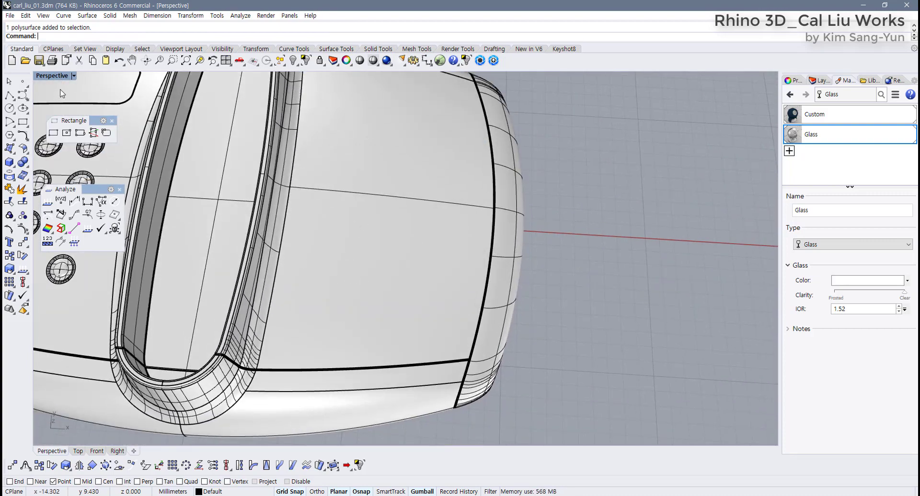
double_click(54, 75)
scroll(244, 131, down, 12)
right_drag(312, 143, 226, 196)
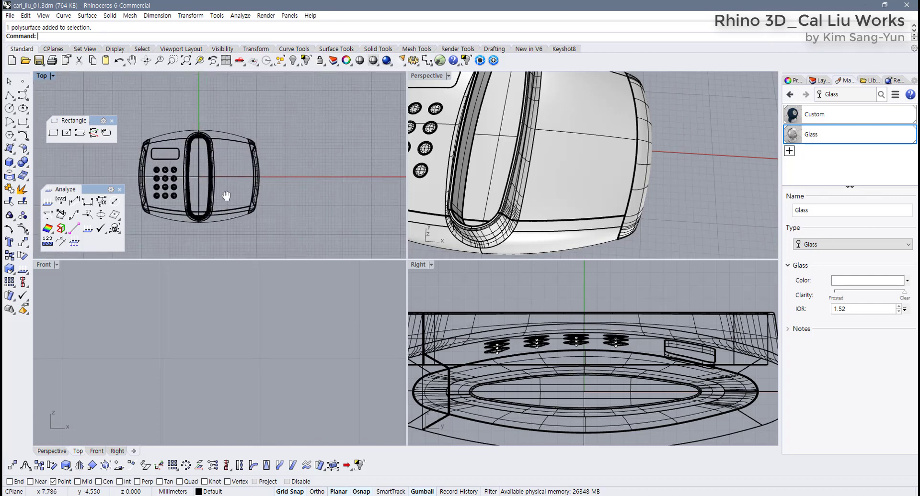
scroll(226, 196, up, 4)
double_click(42, 76)
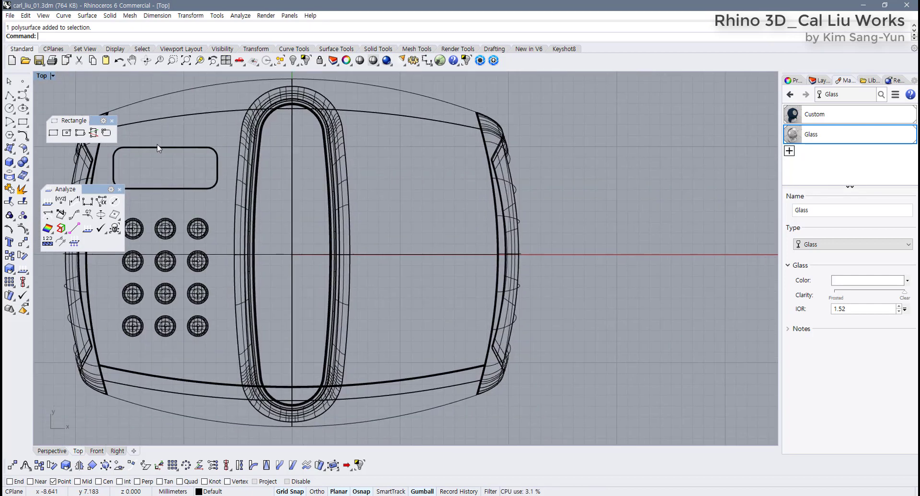
click(9, 108)
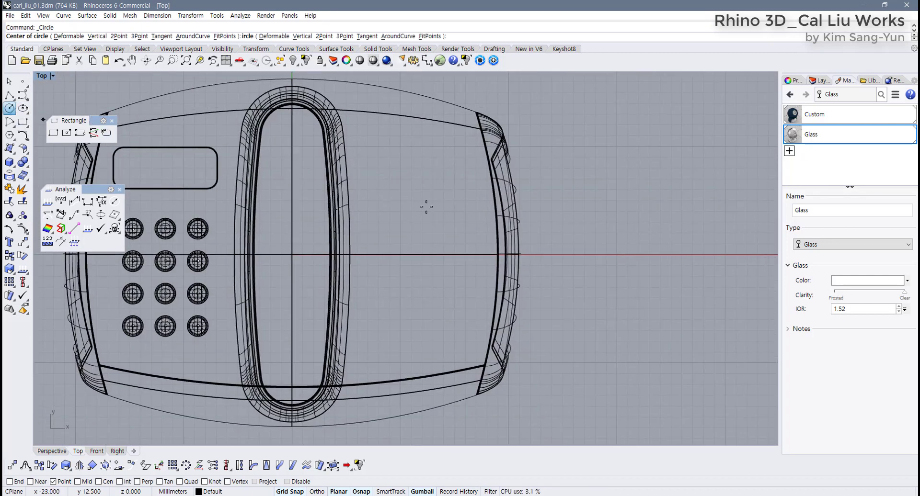
click(412, 254)
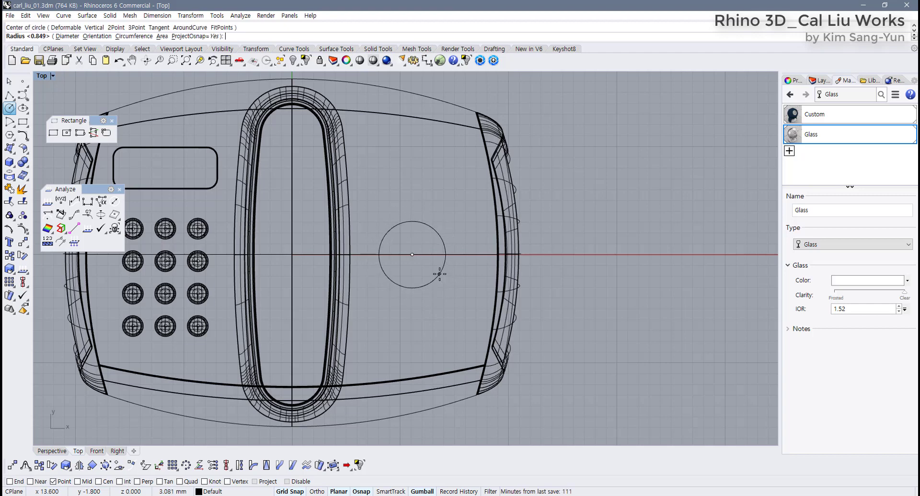
click(439, 274)
click(439, 274)
Move the circle outward along the X axis, centering it at about X 11.9 mm
scroll(434, 275, down, 4)
right_drag(434, 274, 517, 289)
scroll(526, 276, up, 4)
drag(514, 252, 524, 251)
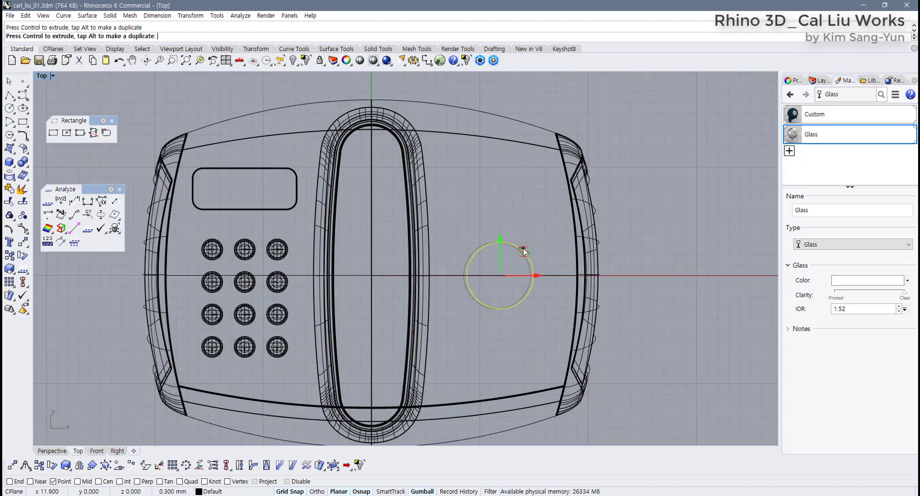
click(657, 277)
scroll(626, 256, down, 3)
scroll(625, 263, up, 3)
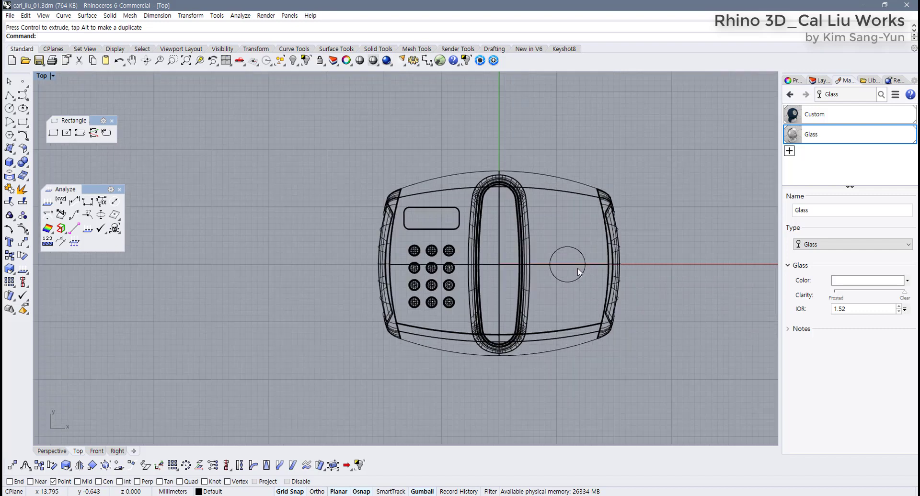
Enlarge the circle slightly and uniformly about its center
click(489, 254)
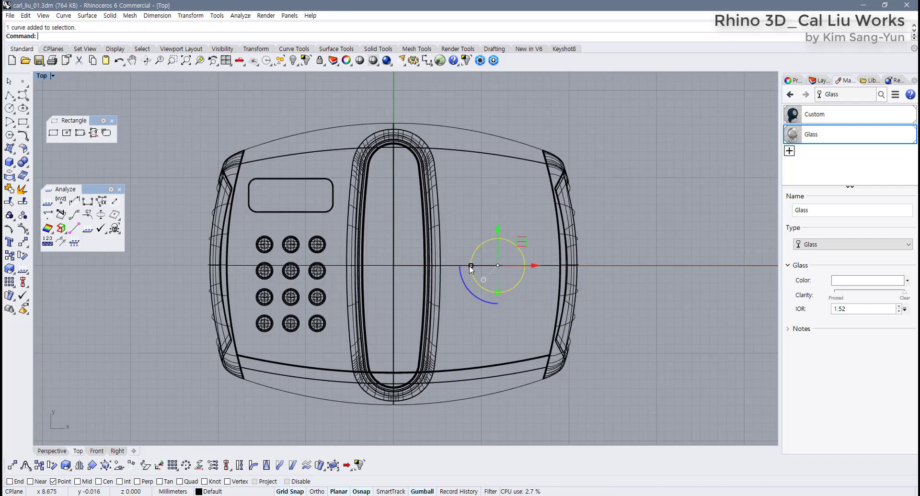
drag(471, 265, 464, 267)
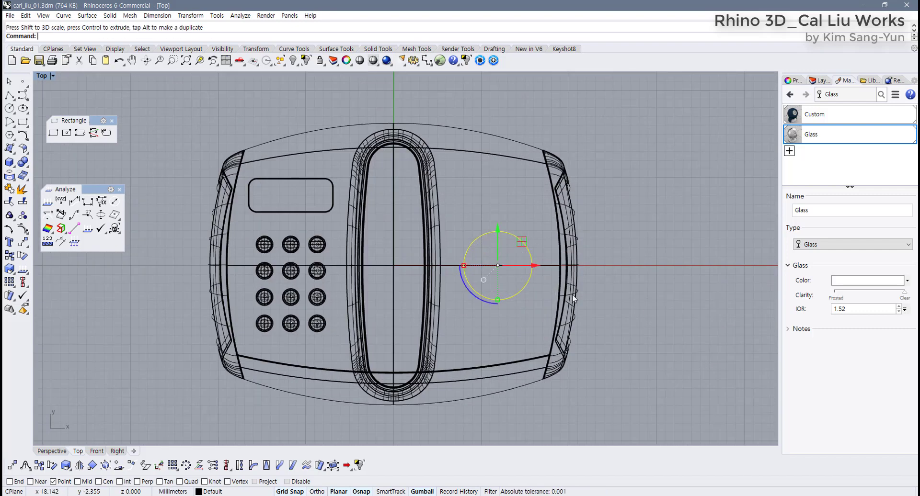
right_drag(600, 306, 551, 306)
scroll(534, 305, up, 2)
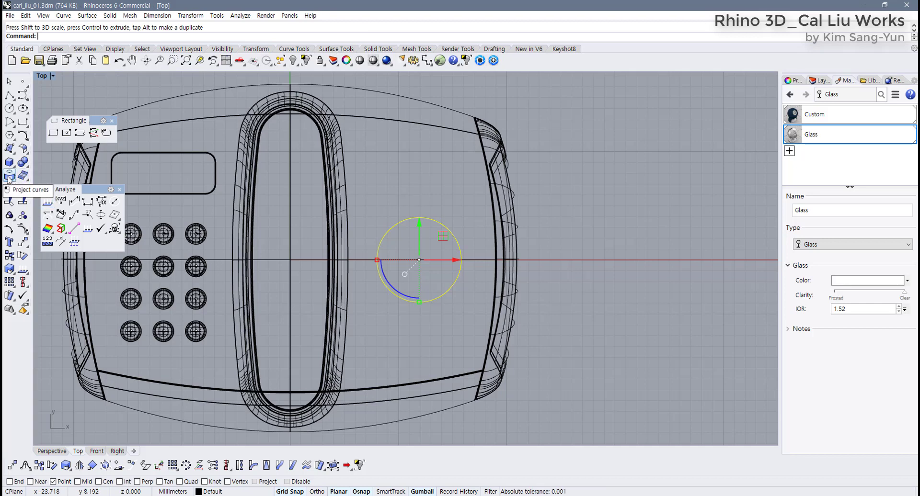
Project the enlarged circle onto the calculator body along the construction plane's Z direction and return to the four-view layout
click(451, 200)
click(426, 219)
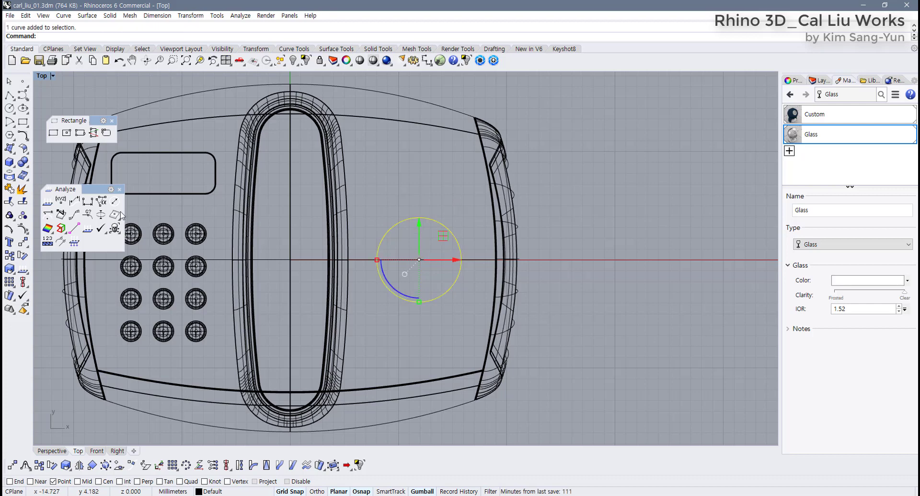
click(21, 188)
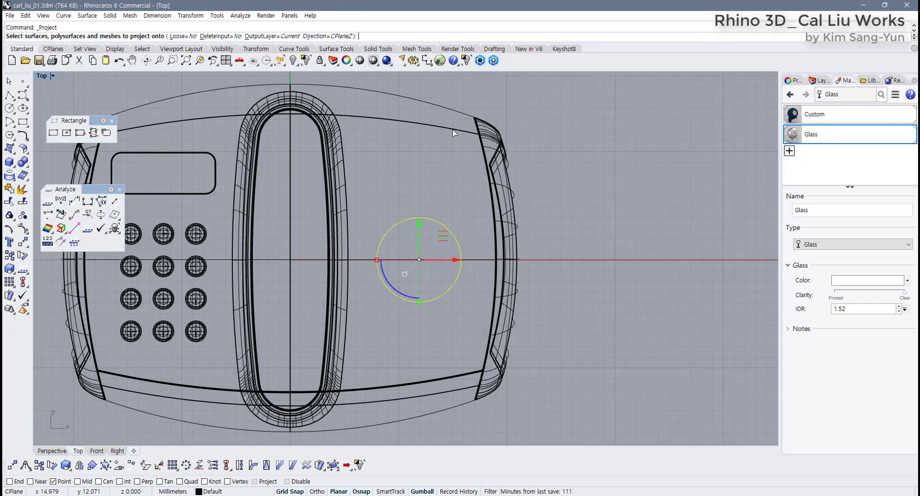
click(472, 168)
key(Return)
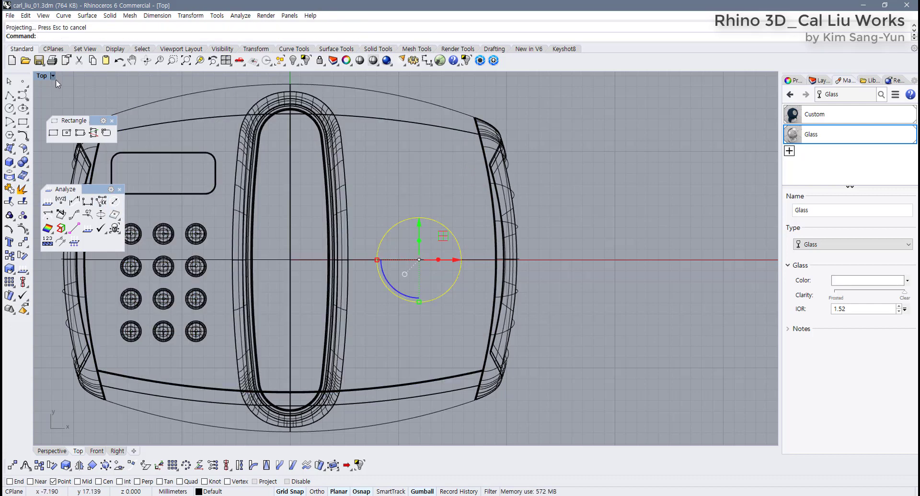
double_click(42, 75)
right_drag(551, 210, 605, 214)
right_drag(636, 153, 605, 95)
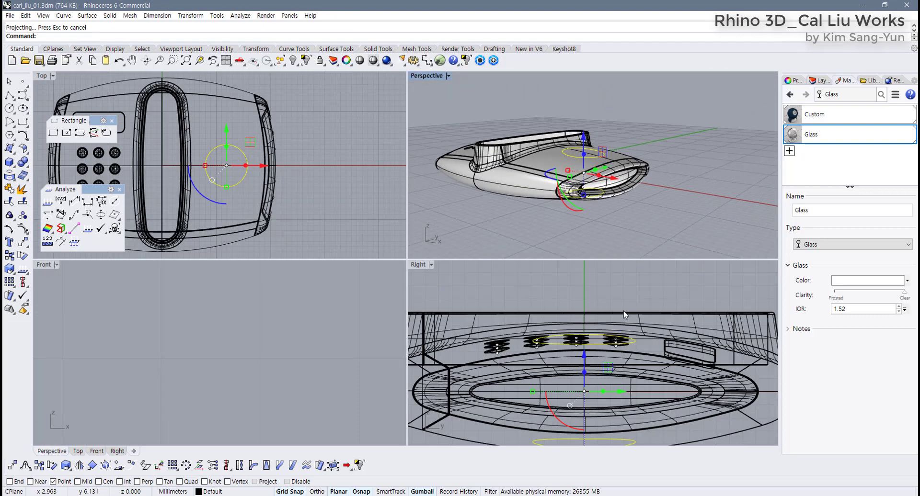
Delete the projected circle on the underside of the body, keeping the one on the upper face
right_drag(625, 323, 616, 283)
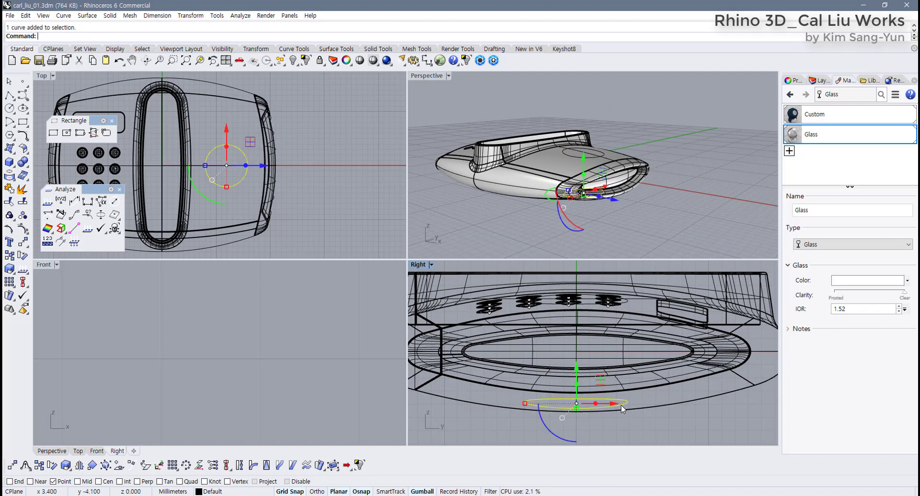
key(Delete)
right_drag(601, 222, 461, 101)
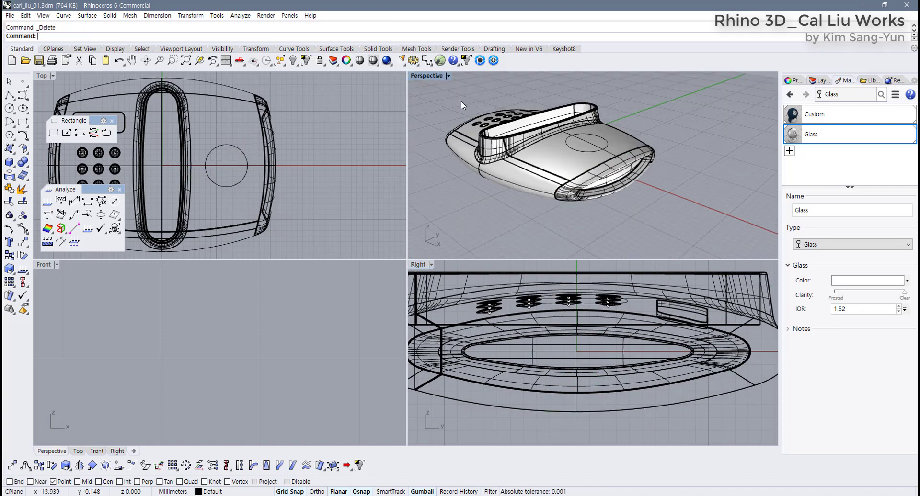
Maximize the Perspective view and split the upper body polysurface with the remaining projected circle
double_click(432, 73)
right_drag(432, 74, 420, 249)
scroll(423, 251, up, 3)
click(436, 244)
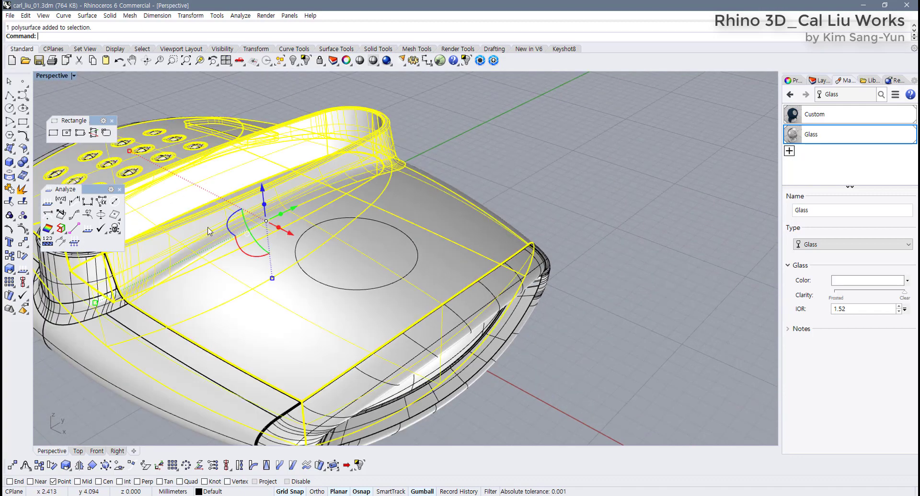
click(24, 203)
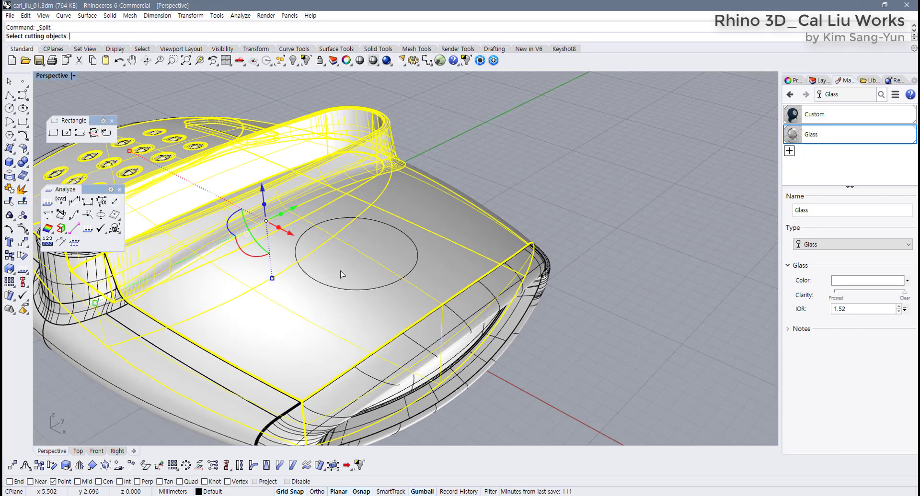
click(374, 289)
key(Return)
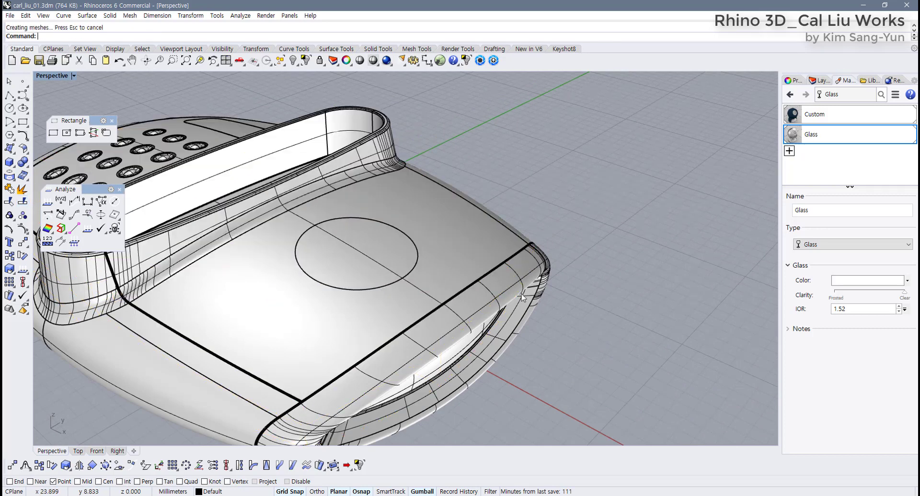
Create an area centroid point for the circular surface split from the body
click(378, 245)
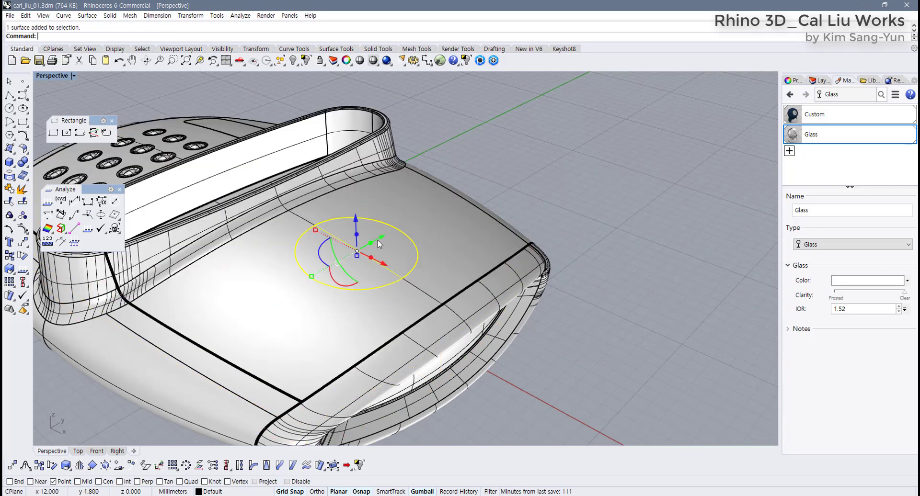
scroll(335, 252, up, 5)
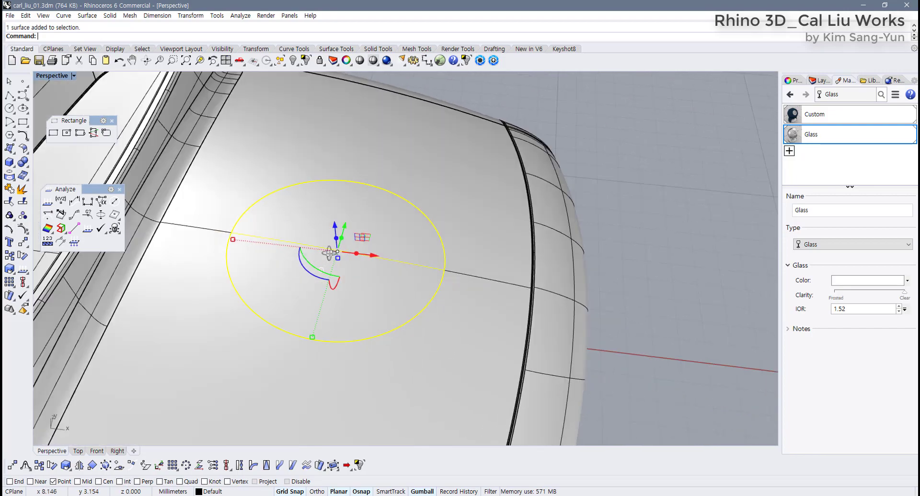
right_drag(329, 253, 388, 267)
scroll(365, 236, down, 5)
scroll(362, 257, up, 3)
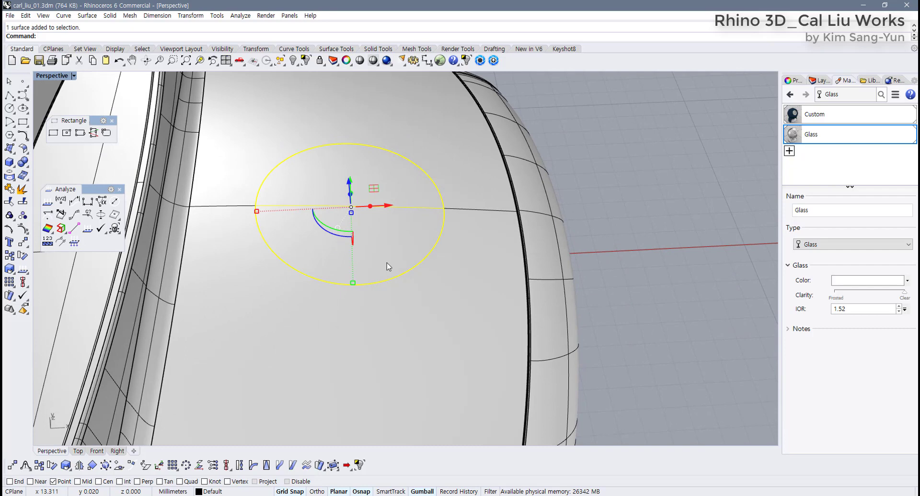
scroll(96, 216, down, 3)
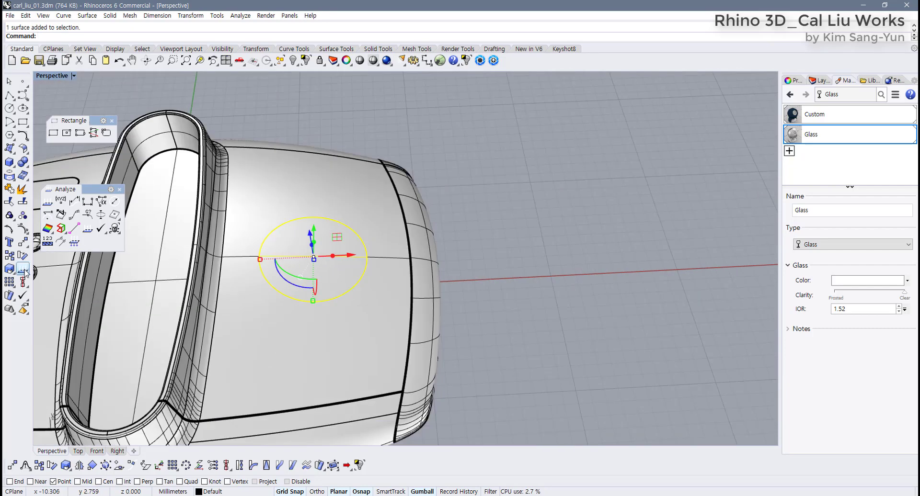
click(23, 270)
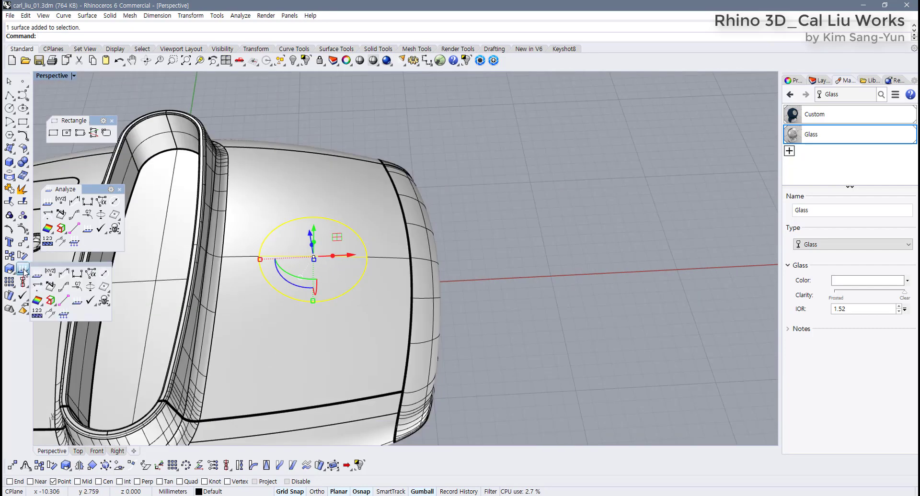
click(104, 288)
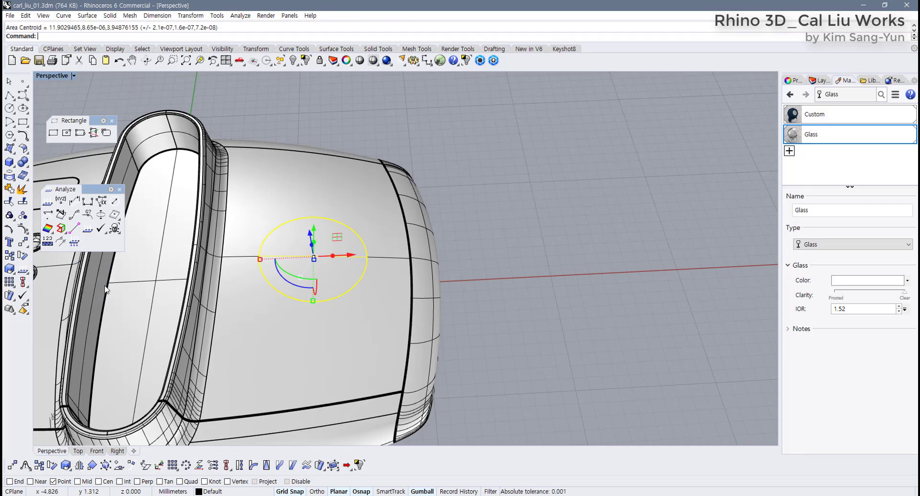
Try to shrink the circular surface with the gumball's scale handle in the Perspective view, and undo the scaling
scroll(320, 281, up, 5)
scroll(320, 280, up, 2)
click(316, 278)
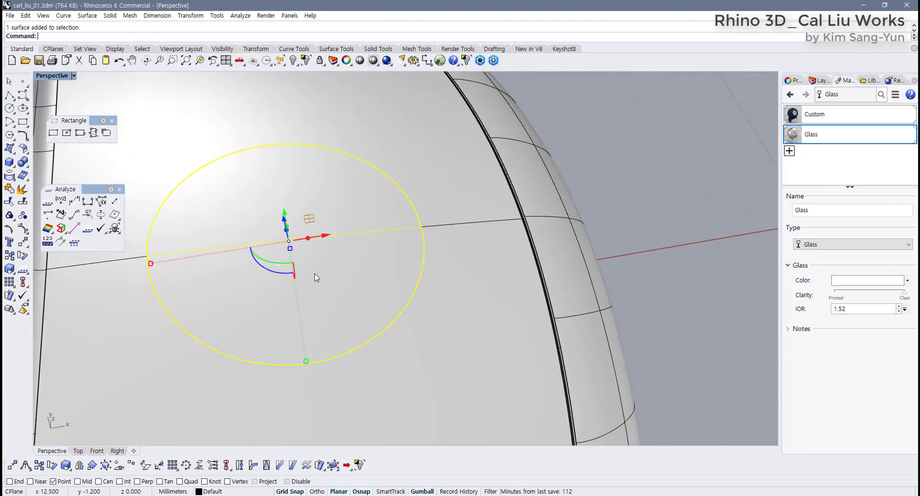
scroll(317, 277, down, 3)
right_drag(316, 278, 375, 287)
key(Escape)
click(347, 277)
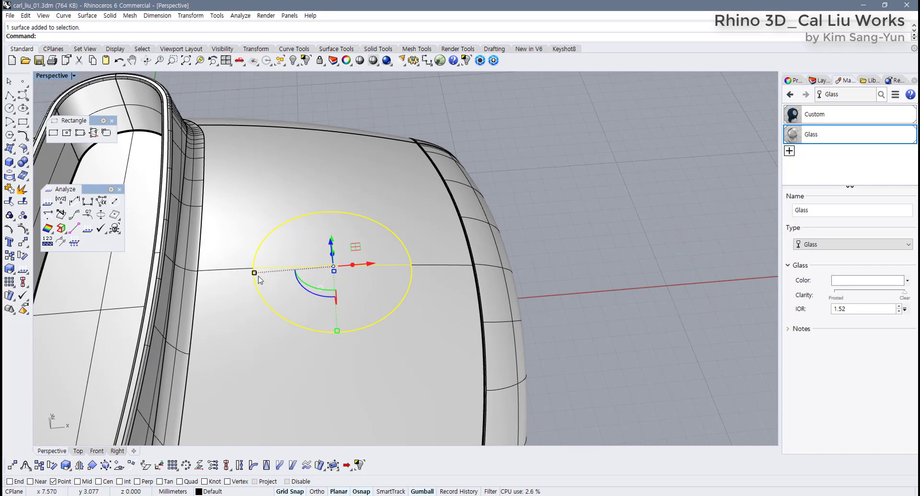
right_drag(256, 271, 257, 293)
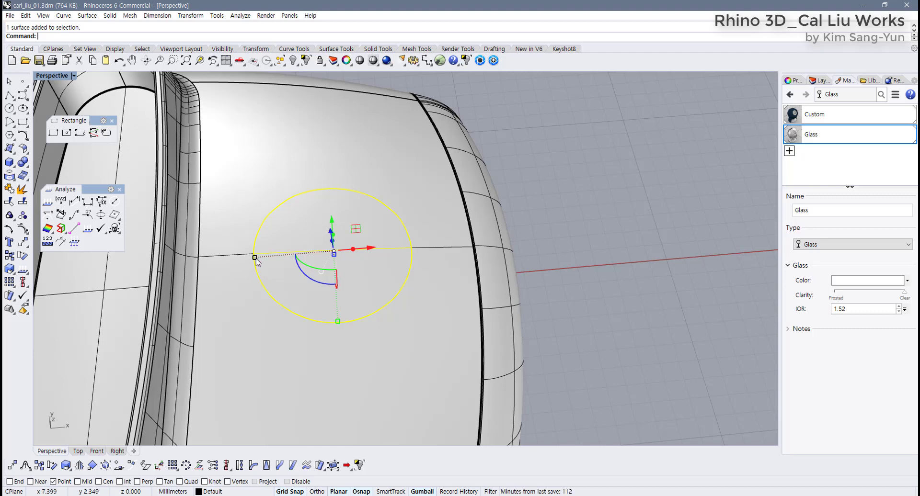
drag(255, 259, 309, 256)
right_drag(316, 279, 328, 310)
key(ctrl+z)
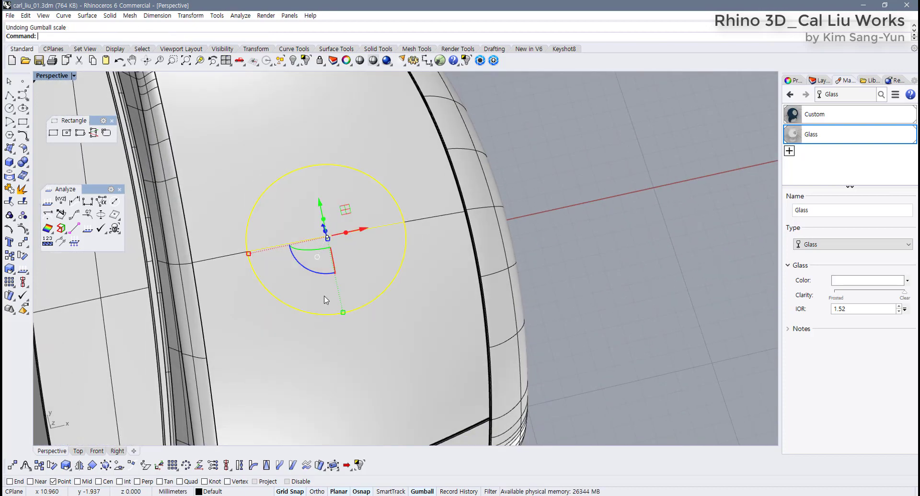
Return to the four-view layout and select the circular surface on the body
right_drag(344, 205, 317, 242)
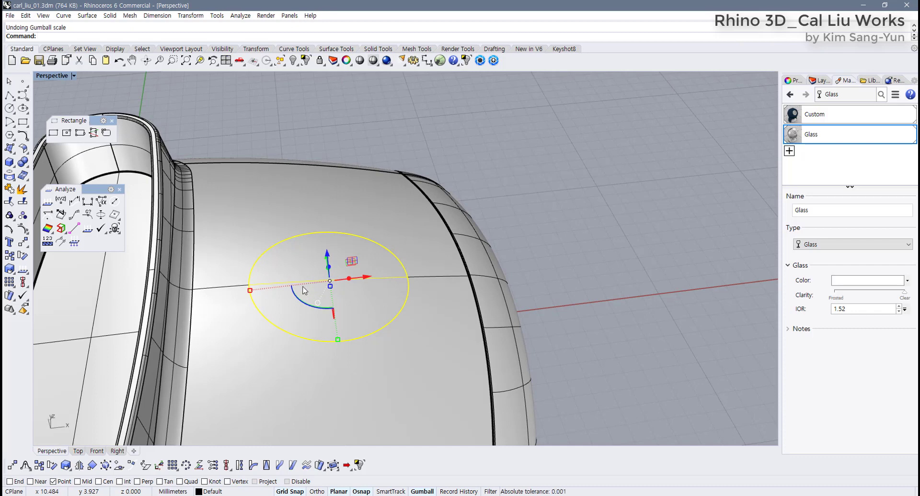
double_click(54, 76)
scroll(234, 188, up, 2)
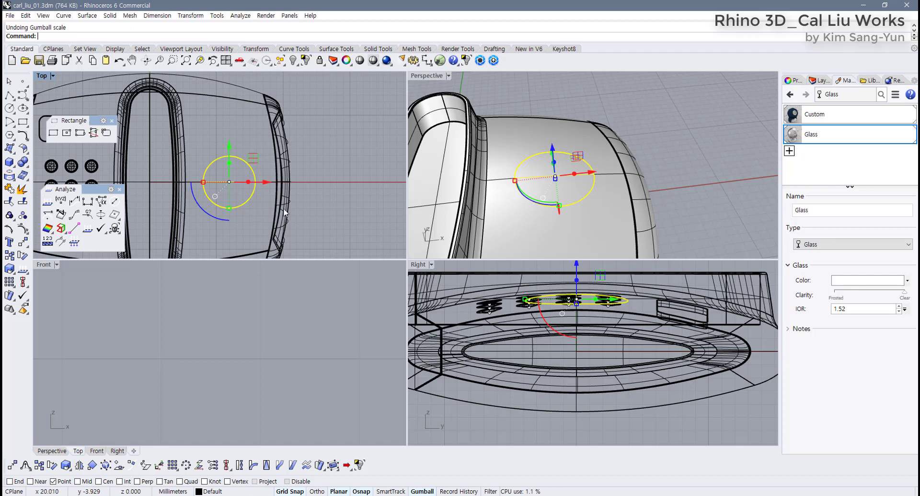
click(255, 202)
click(538, 189)
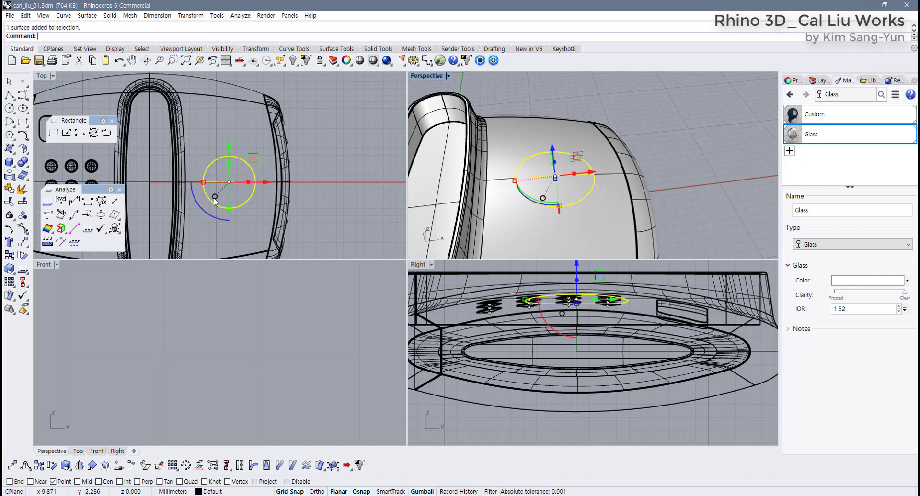
Try to shrink the circular surface with the gumball and lower it into the body, and undo both changes
drag(204, 182, 221, 183)
right_drag(594, 158, 543, 185)
drag(533, 191, 533, 201)
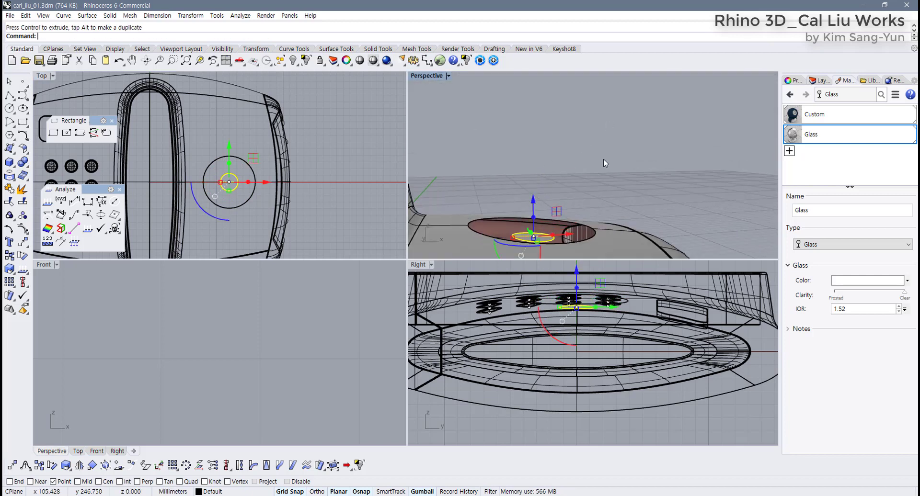
click(603, 159)
right_drag(603, 159, 552, 216)
scroll(552, 219, up, 3)
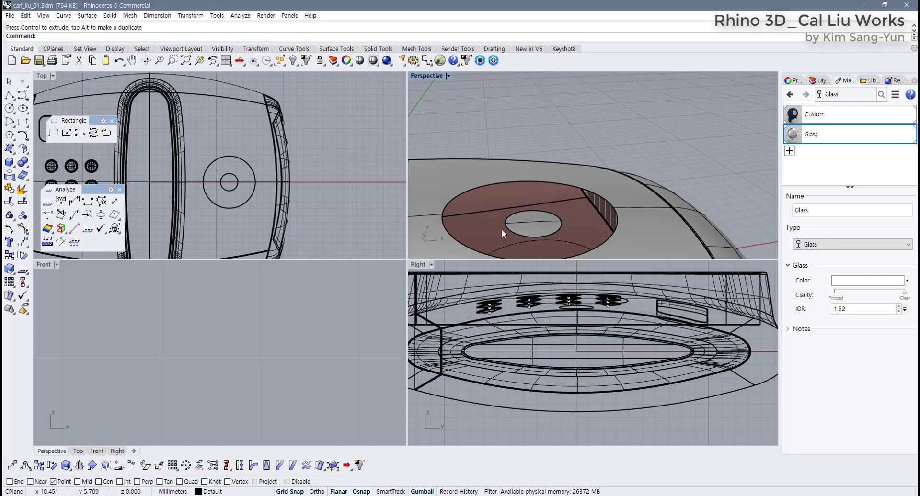
key(ctrl+z)
key(ctrl+z)
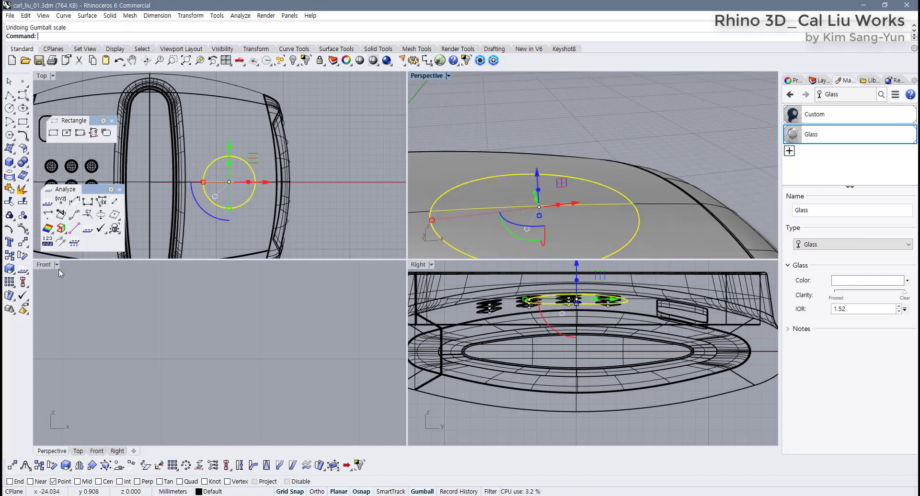
Turn off the gumball and create an area centroid point for the circular surface
click(431, 490)
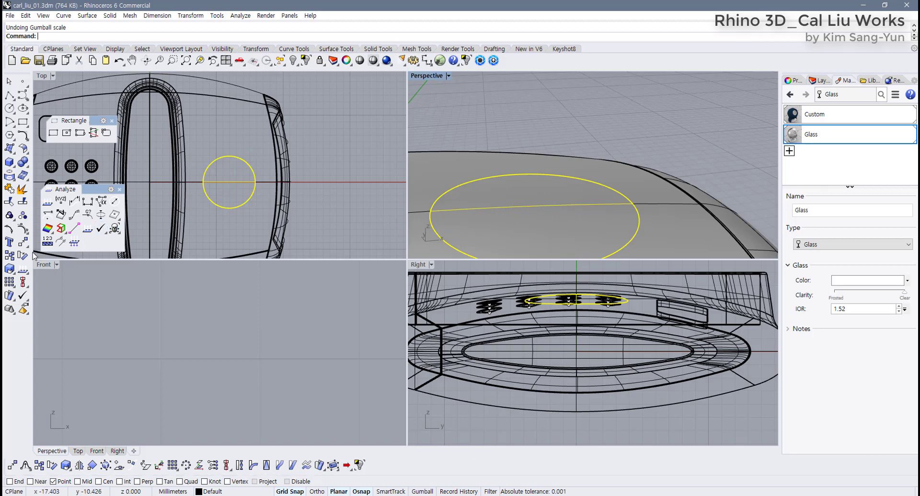
click(116, 216)
click(229, 188)
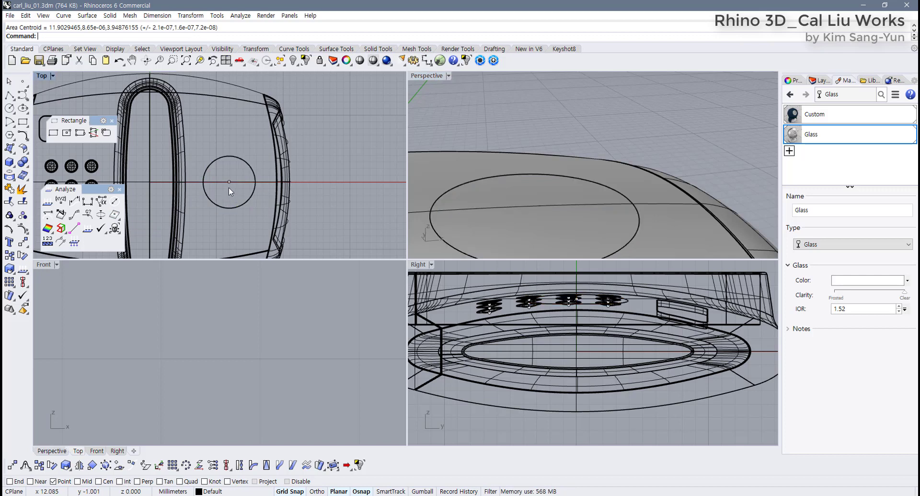
Scale the circular surface down uniformly about its centroid with Ortho on, using reference distances of about 12.2 mm and 3.5 mm
click(249, 192)
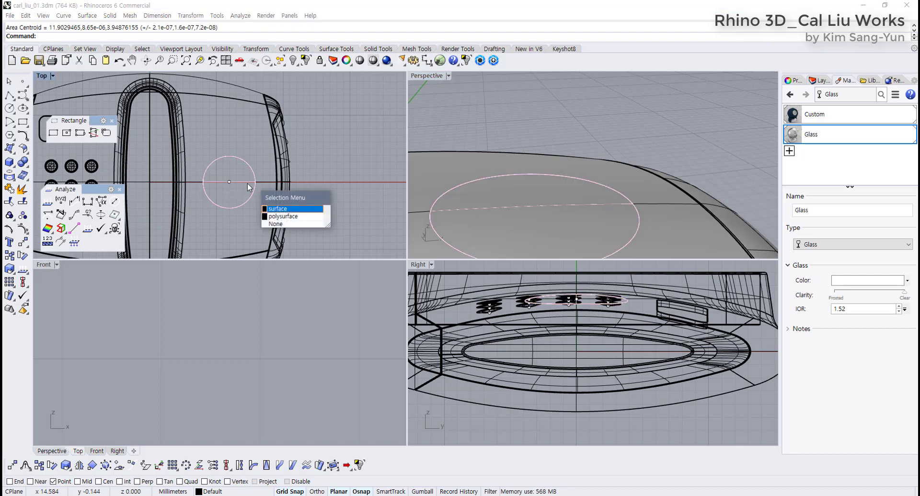
click(282, 209)
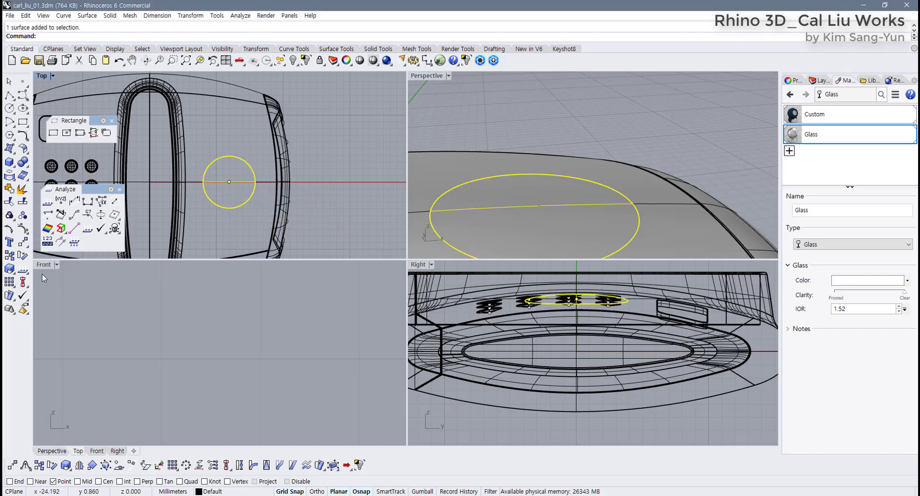
click(13, 270)
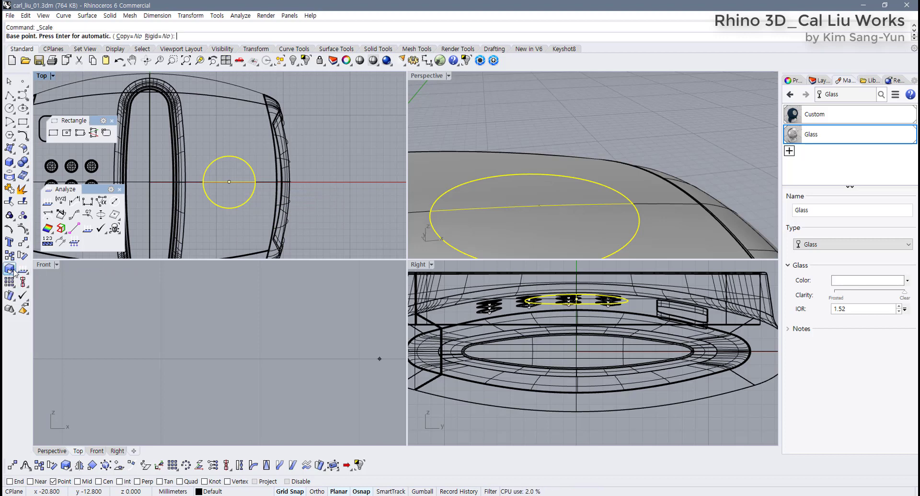
click(229, 182)
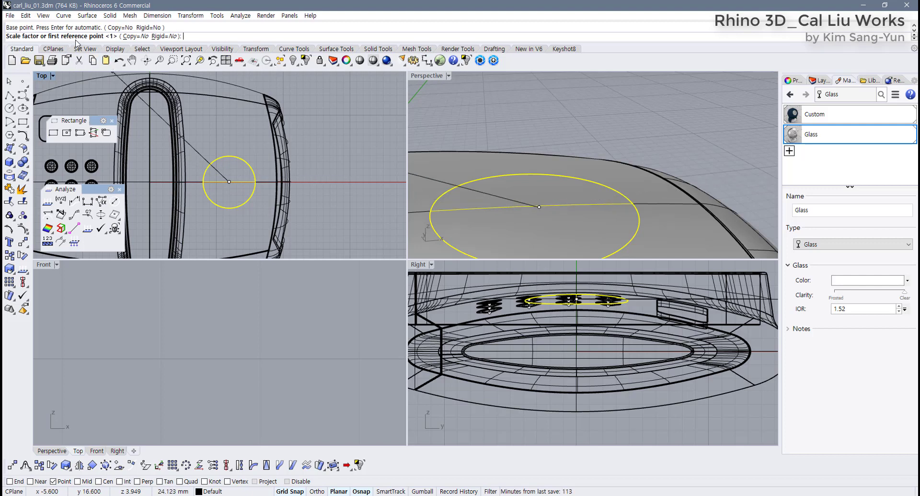
key(F8)
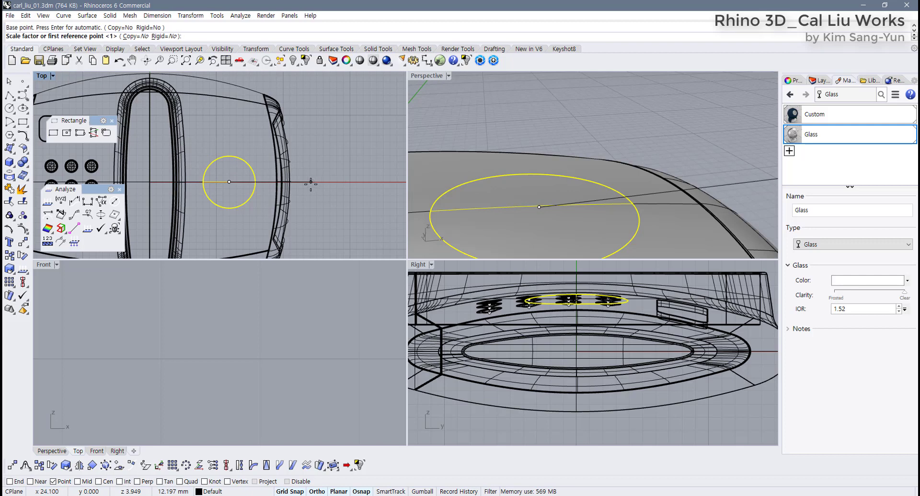
click(310, 182)
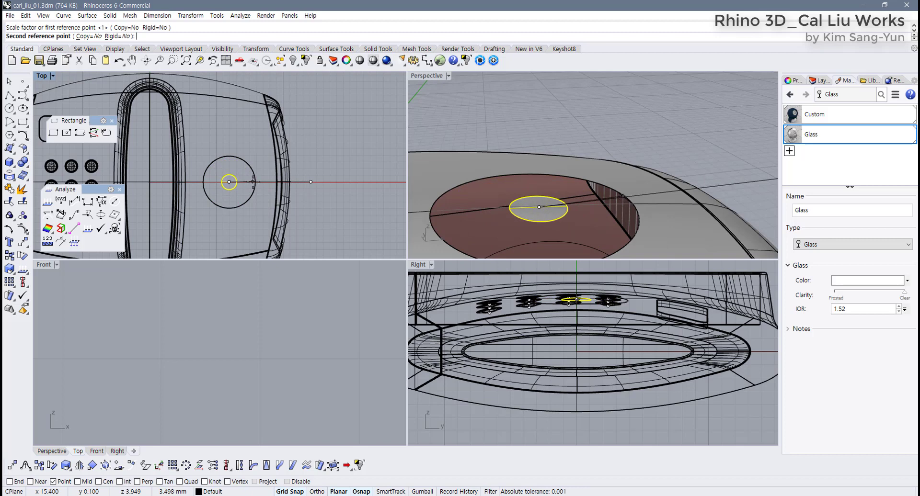
click(255, 186)
Frame the small circular surface close up in the Front view and turn the gumball back on
right_drag(588, 331, 569, 346)
scroll(286, 341, down, 8)
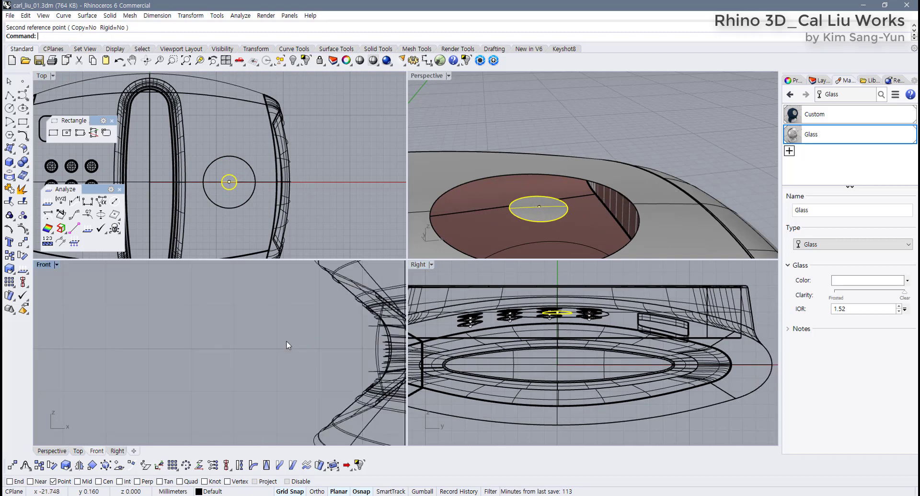
right_drag(282, 343, 175, 353)
right_drag(278, 347, 171, 359)
scroll(240, 350, up, 10)
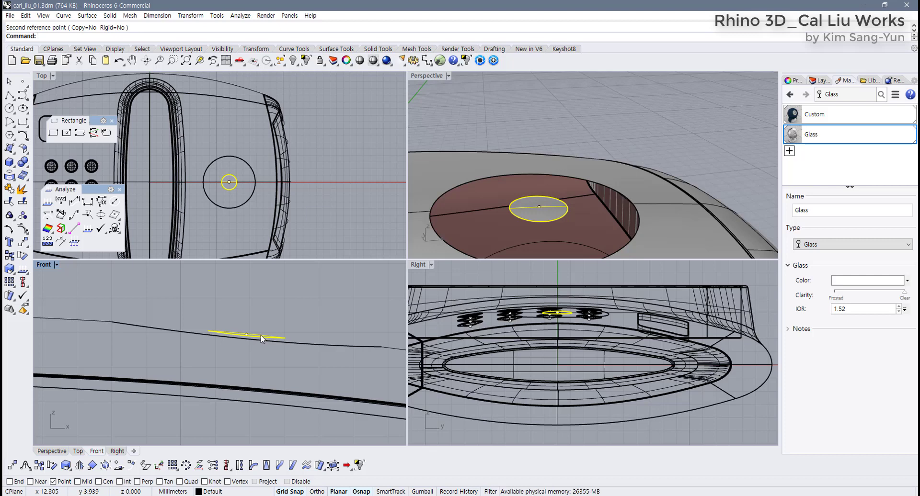
click(421, 492)
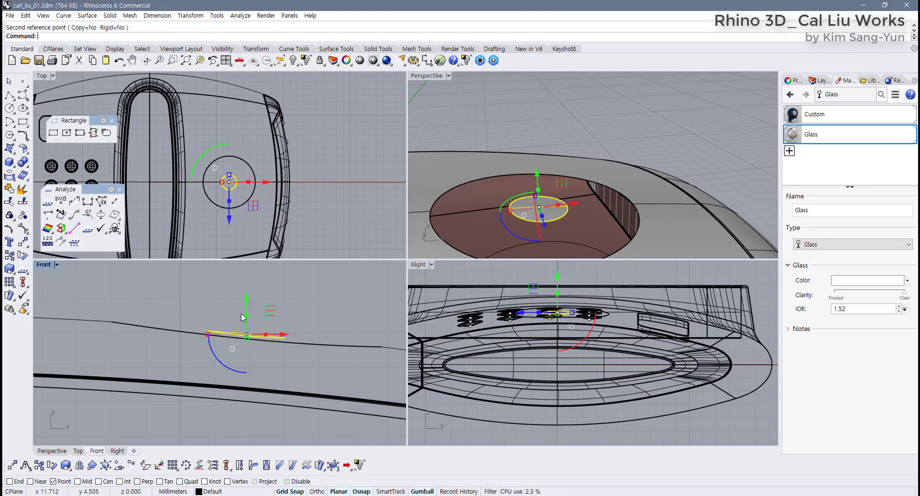
Try to lower the small circular surface vertically in the Front view, undo the move and deselect the surface
drag(246, 299, 248, 331)
key(ctrl+z)
key(Escape)
right_drag(247, 350, 247, 358)
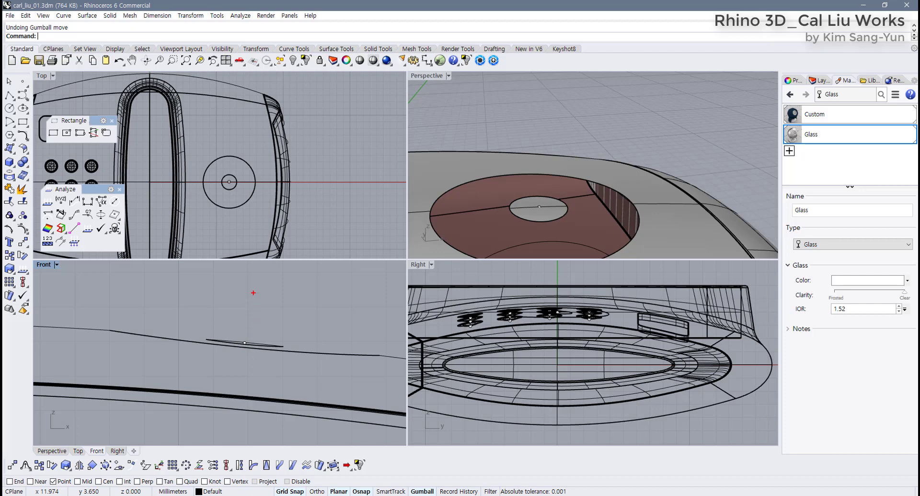
drag(253, 293, 232, 415)
mouse_move(240, 287)
shift+mouse_down()
mouse_move(254, 387)
mouse_move(254, 416)
mouse_move(241, 419)
shift+mouse_up()
key(ctrl+z)
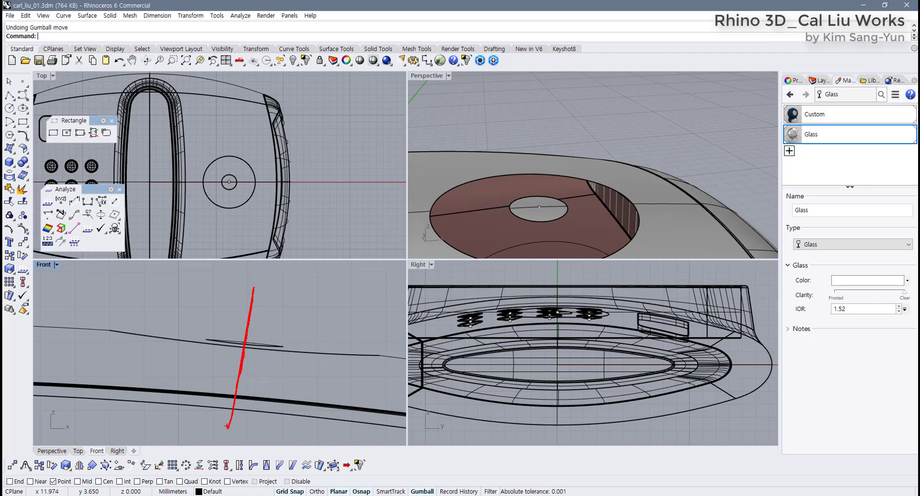
key(Escape)
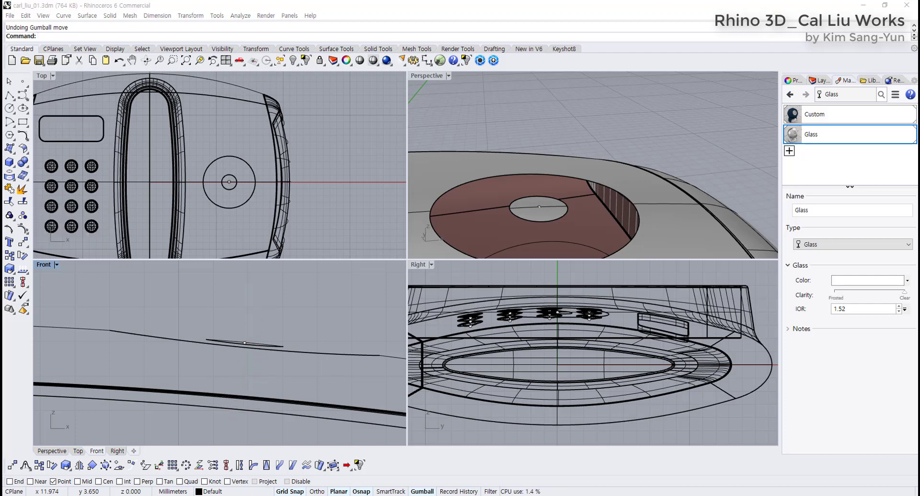
Examine the small circular surface inside the body's circular opening from a low angle in a maximized Perspective view
right_drag(564, 113, 565, 182)
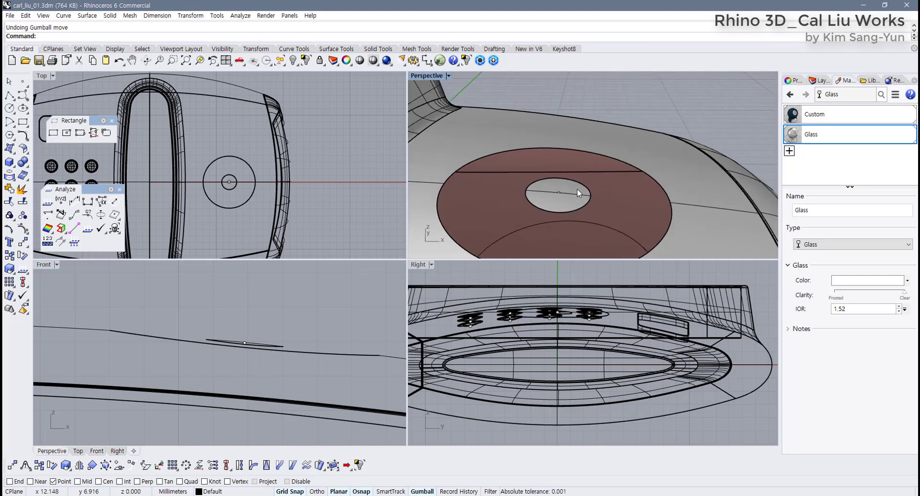
double_click(435, 74)
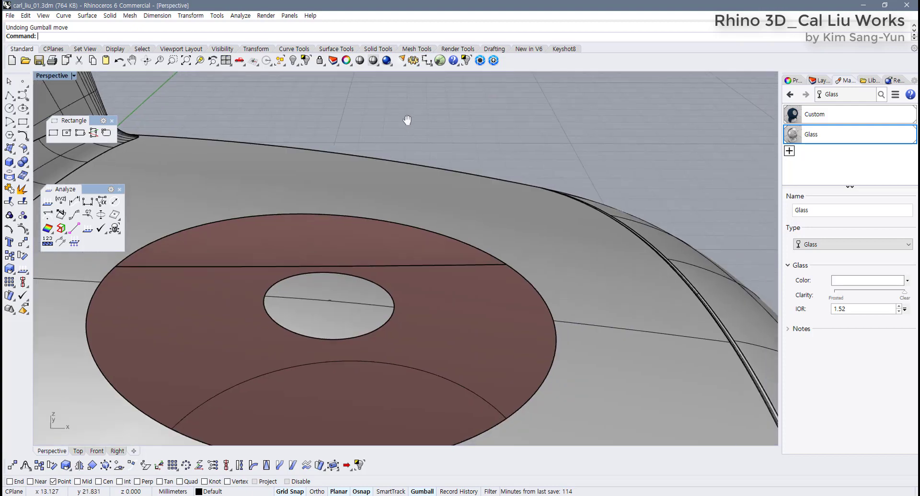
shift+right_drag(406, 120, 420, 107)
right_drag(369, 287, 361, 247)
scroll(342, 290, down, 3)
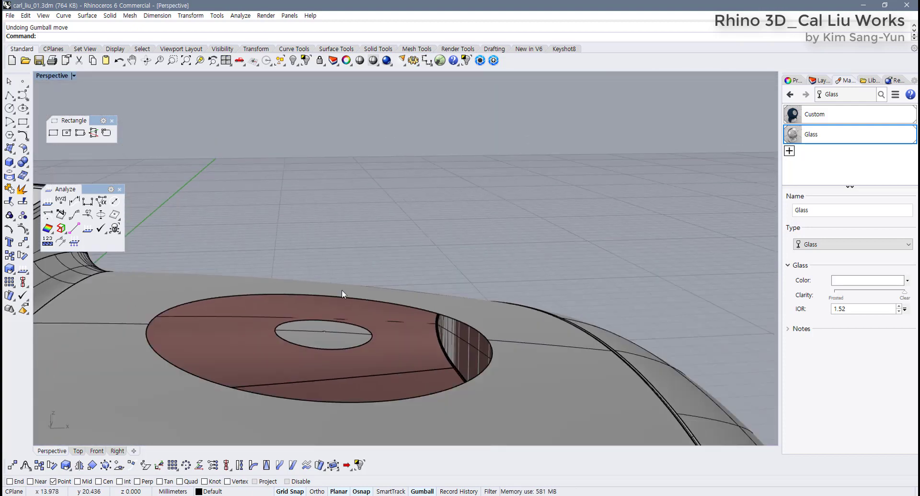
shift+right_drag(341, 289, 373, 255)
scroll(364, 270, up, 3)
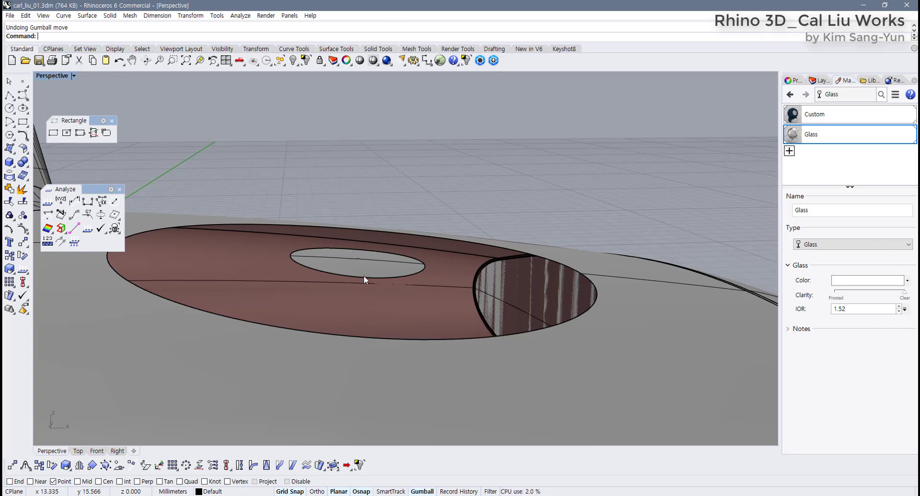
Draw a line normal to the small circular surface through its centroid point, extending to both sides
click(9, 95)
drag(67, 91, 173, 87)
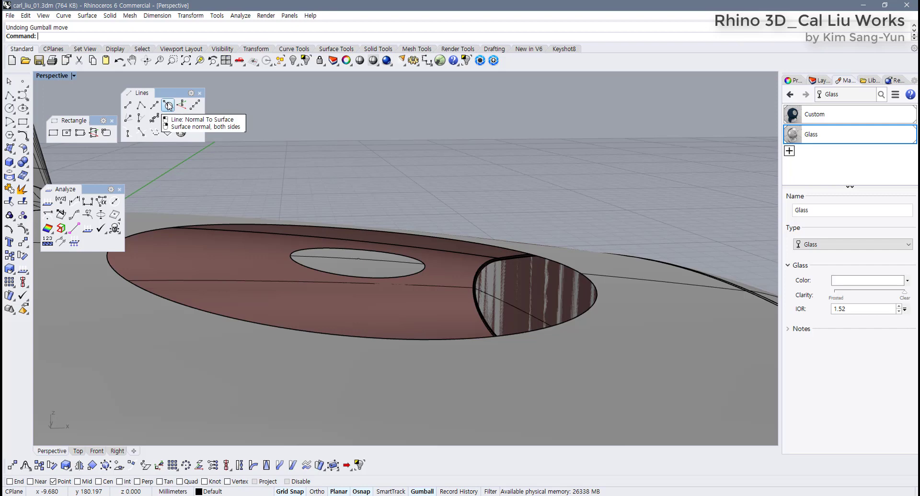
click(167, 105)
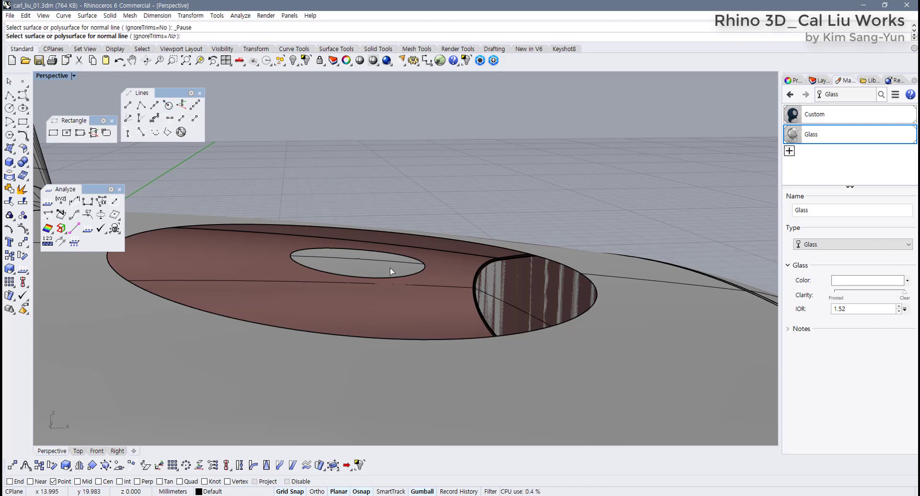
click(372, 267)
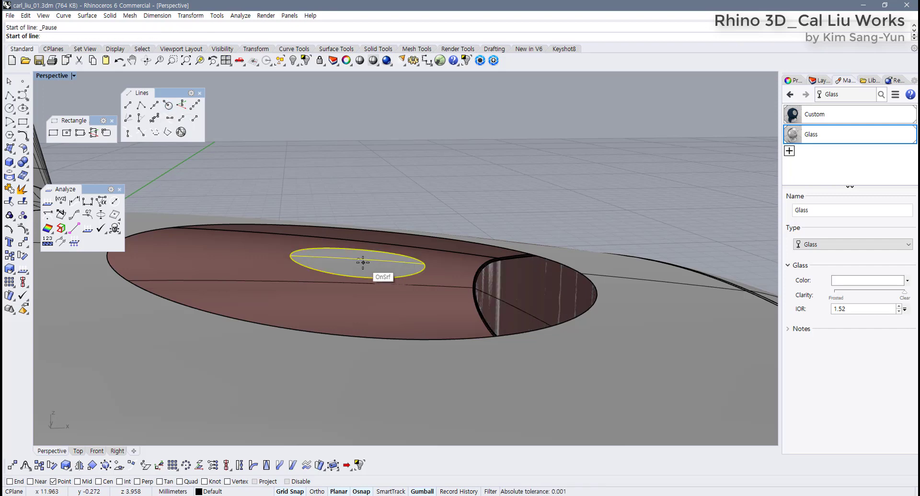
right_drag(360, 261, 353, 272)
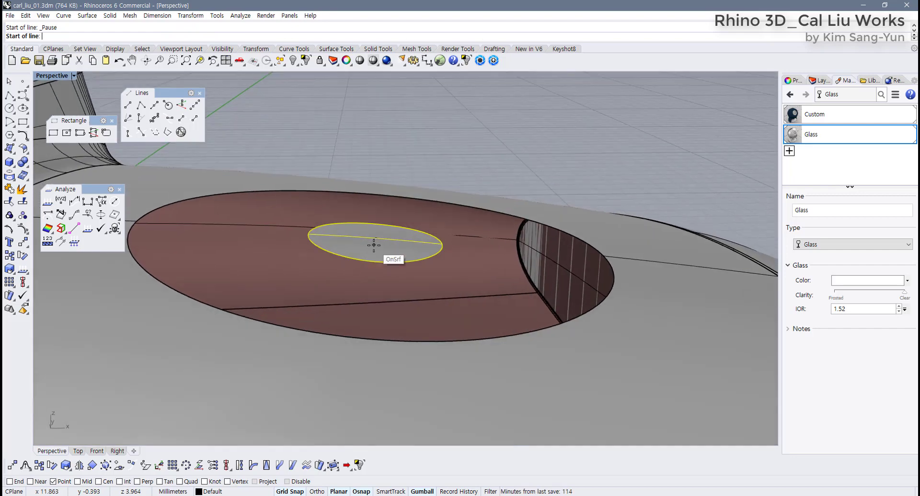
double_click(56, 75)
scroll(225, 161, up, 5)
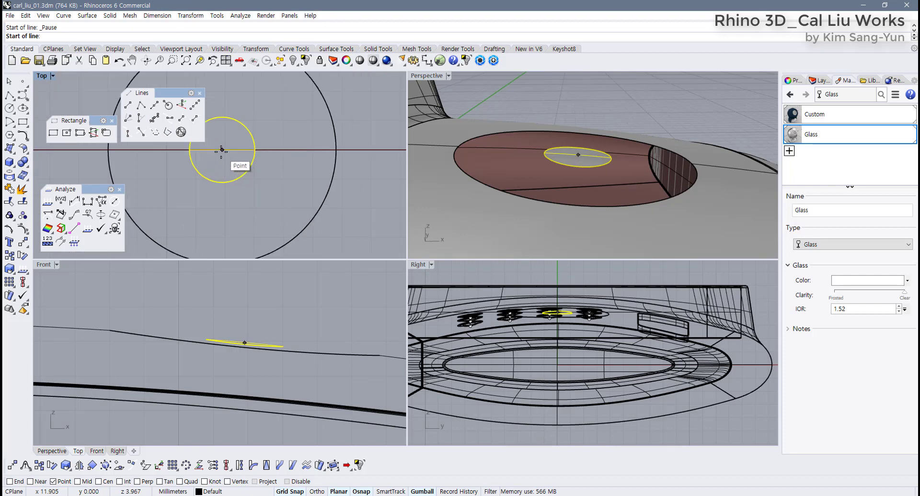
click(222, 150)
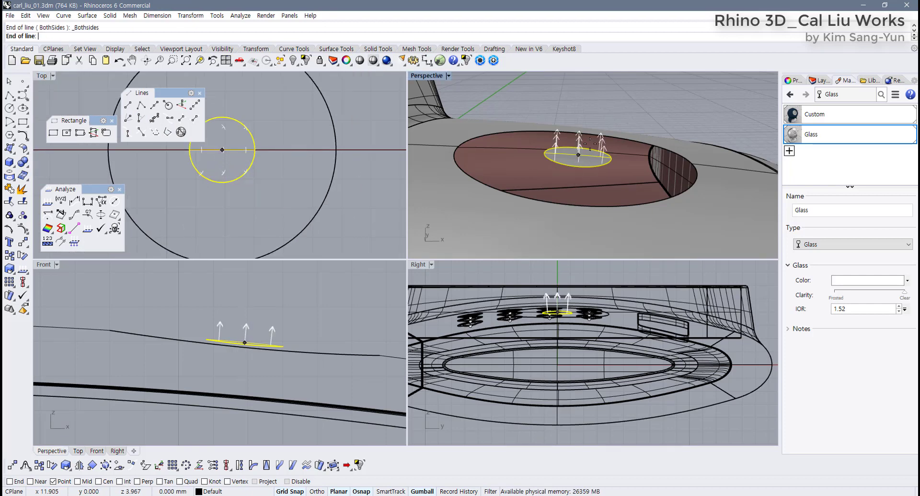
click(604, 86)
right_drag(615, 107, 589, 178)
With the Near snap enabled, move the small circular surface about 0.5 mm down into the body along the normal line, then deselect it
click(590, 179)
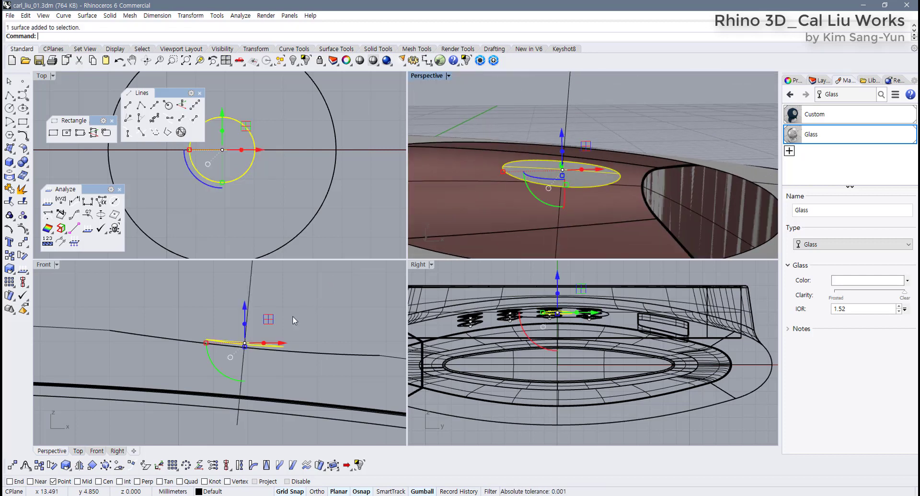
scroll(248, 354, up, 2)
right_drag(248, 354, 226, 361)
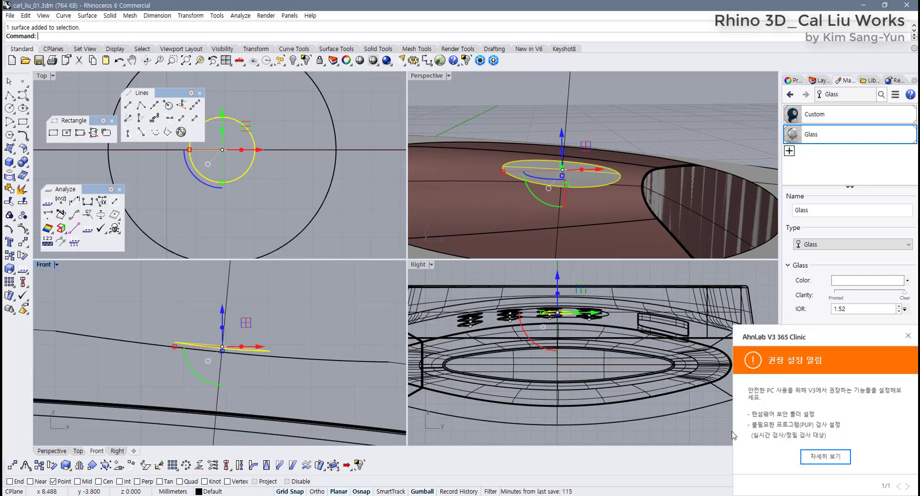
click(908, 336)
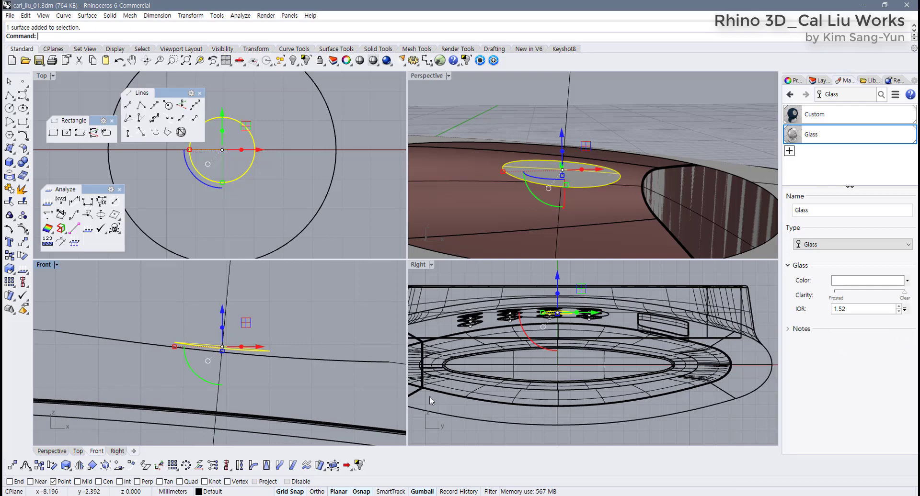
right_drag(282, 398, 267, 395)
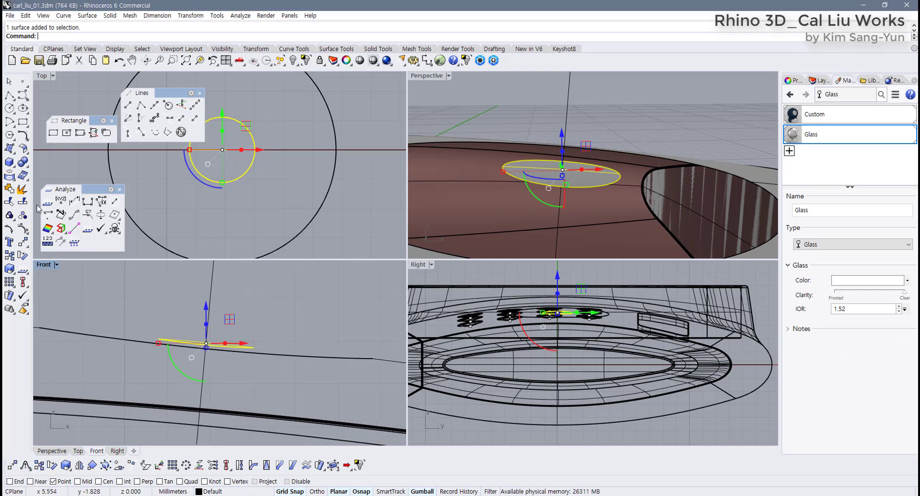
click(22, 242)
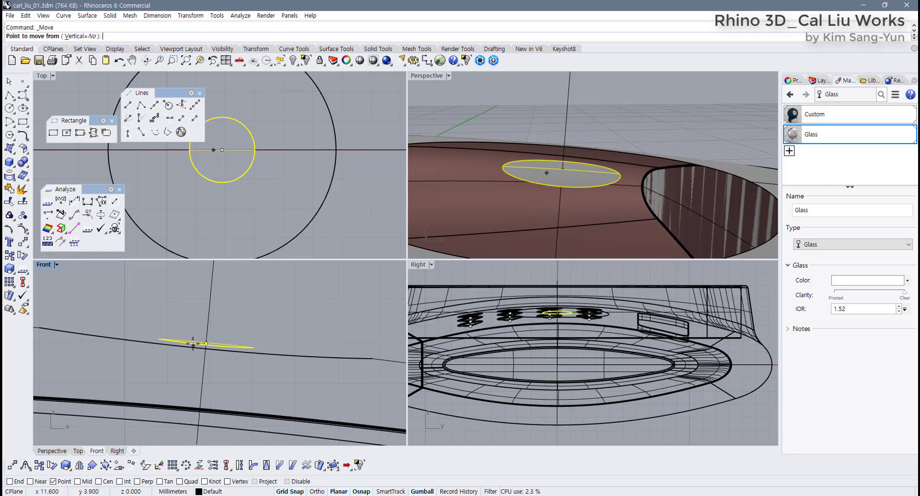
click(37, 482)
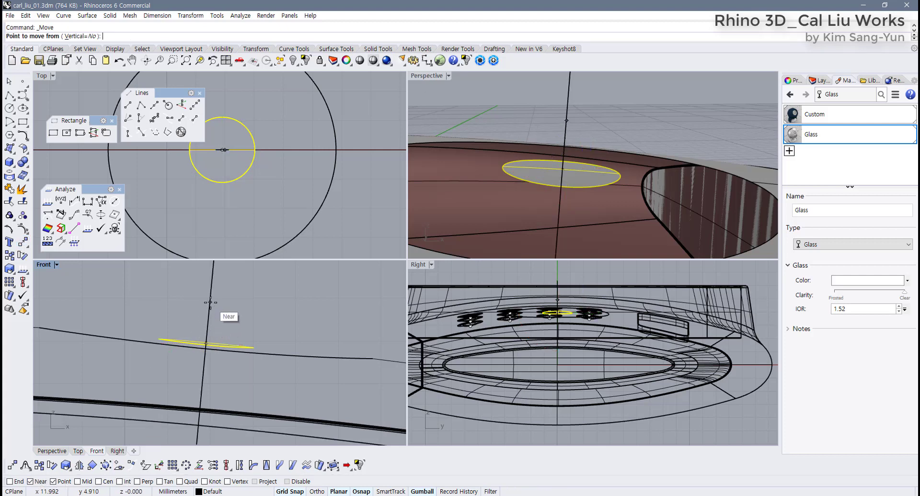
click(209, 302)
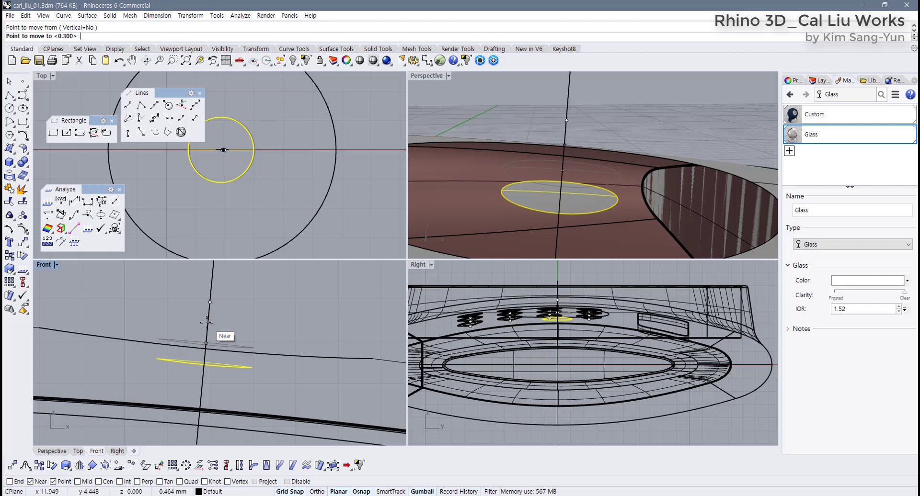
click(208, 324)
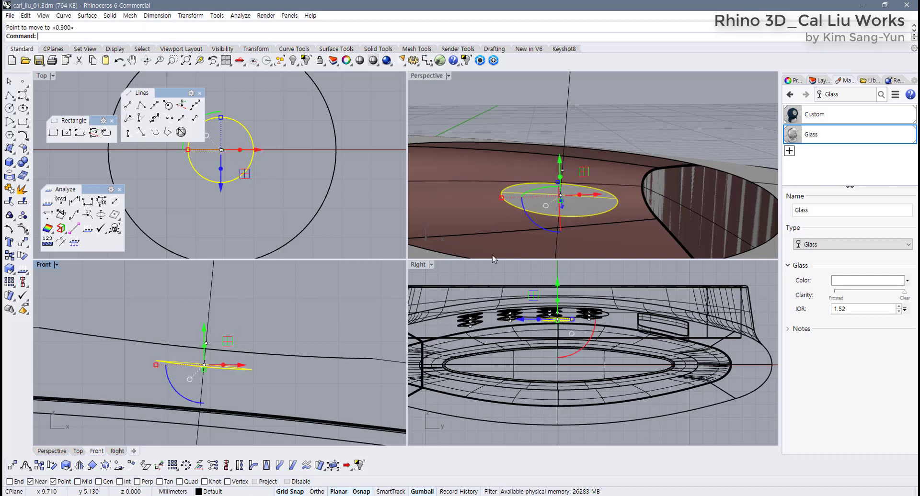
scroll(548, 218, down, 5)
right_drag(547, 211, 573, 184)
key(Escape)
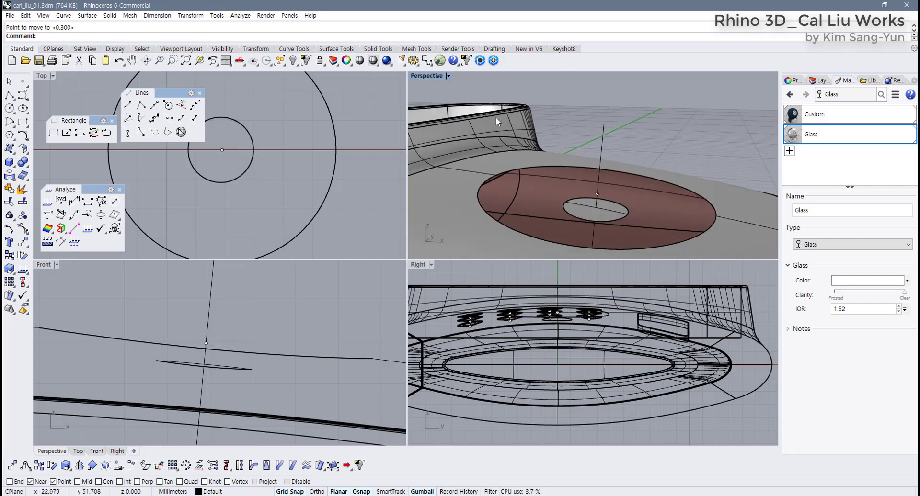
Blend the edge of the lowered circular surface to the edge of the body's circular opening, with Tangency on both sides and 1.0 bulges
scroll(525, 214, down, 4)
right_drag(221, 357, 182, 363)
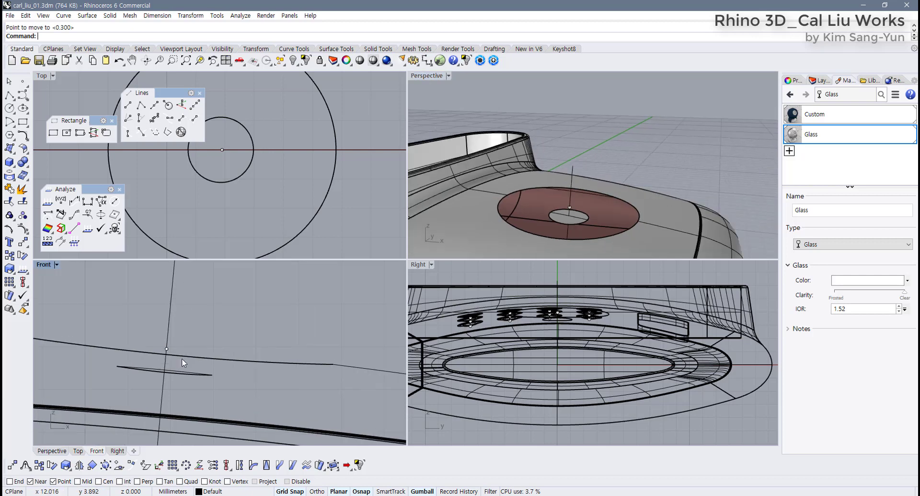
scroll(182, 360, down, 6)
scroll(181, 372, up, 3)
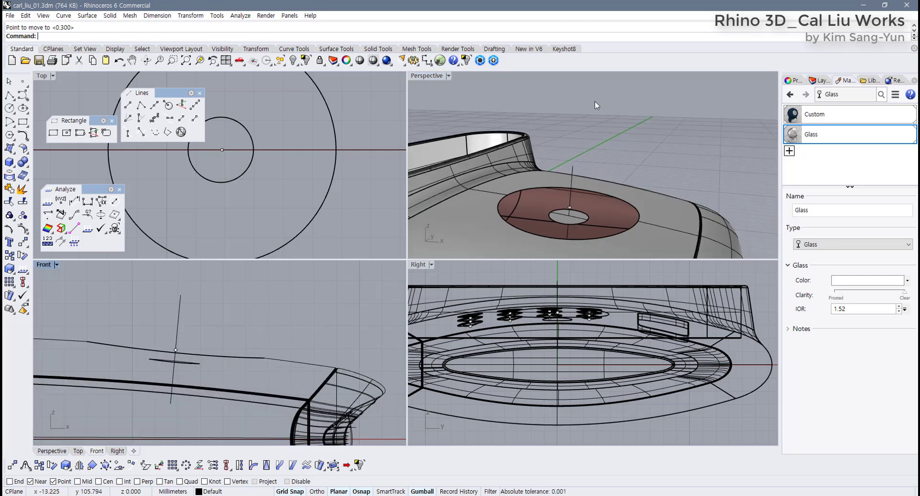
double_click(424, 76)
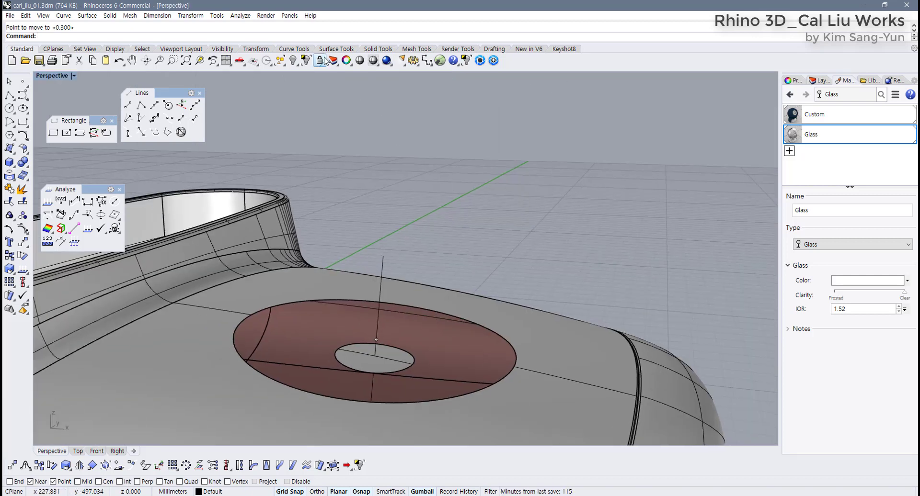
click(335, 49)
click(79, 61)
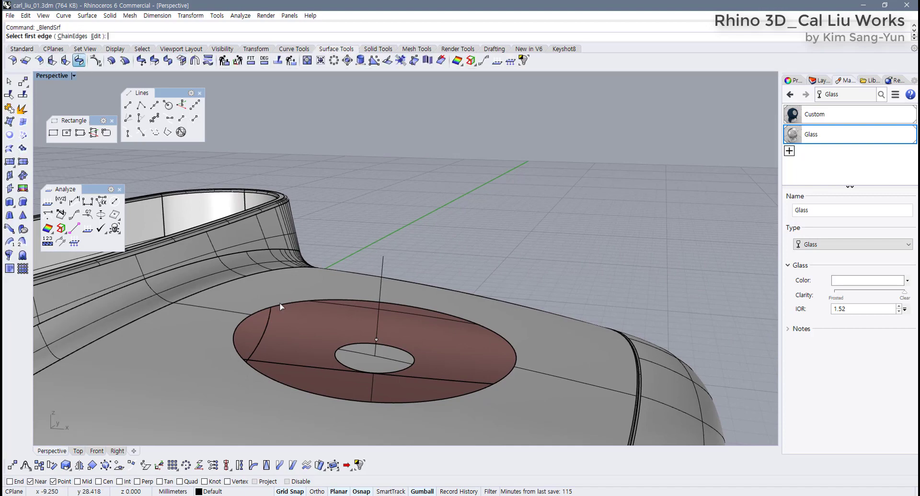
click(337, 362)
click(286, 303)
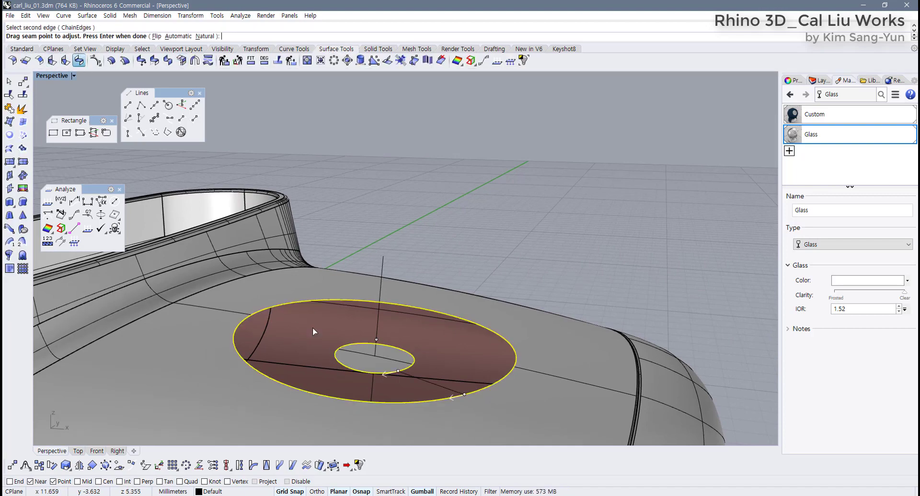
key(Return)
right_drag(312, 328, 498, 297)
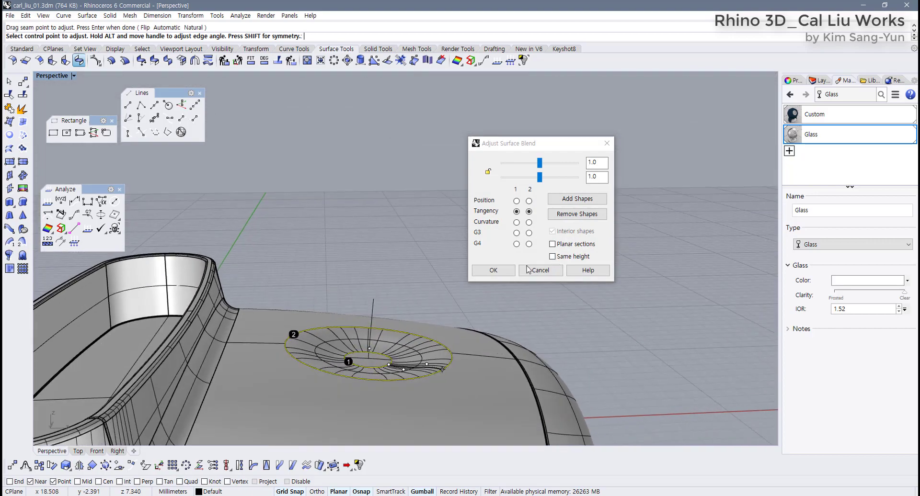
click(493, 270)
Join the dished blend surface with the circular floor surface and the surrounding body surfaces
right_drag(555, 329, 431, 331)
scroll(479, 335, down, 5)
scroll(431, 331, up, 5)
click(396, 324)
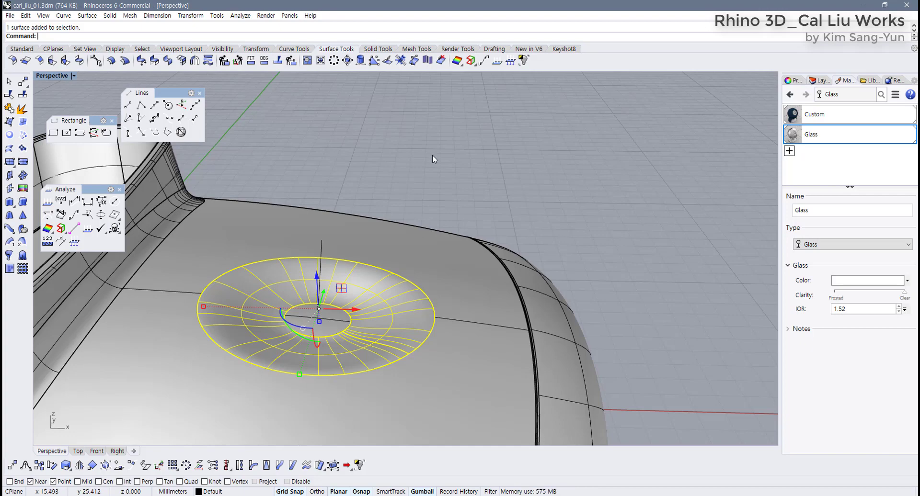
key(Escape)
right_drag(433, 155, 340, 223)
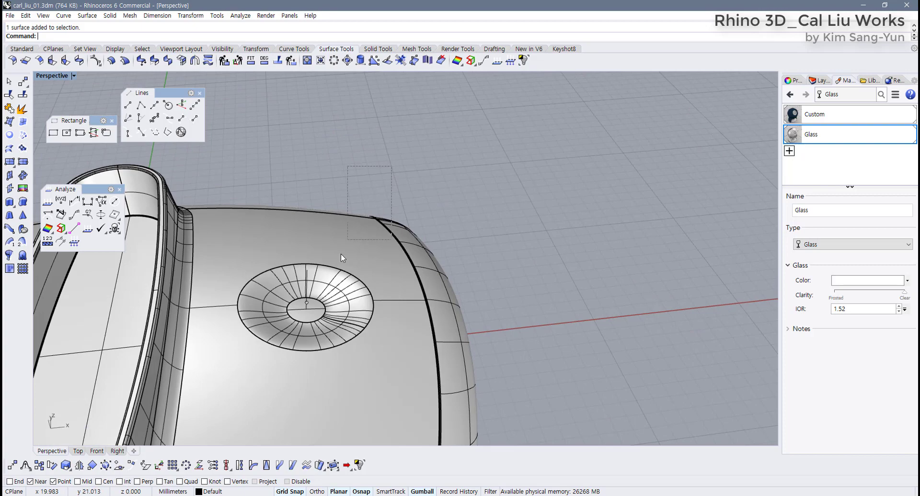
drag(340, 259, 316, 328)
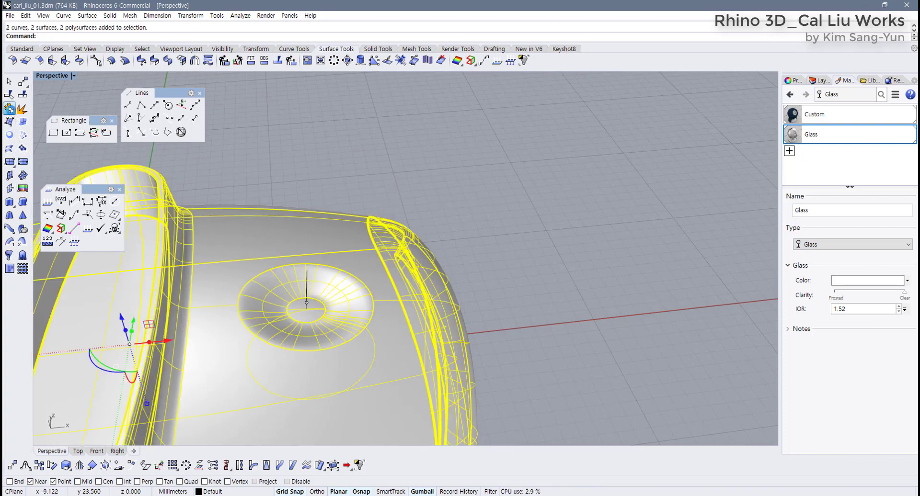
click(9, 107)
click(330, 161)
Examine the joined body around the circular recess and the lower side band beside the central handle
scroll(316, 239, down, 8)
right_drag(383, 244, 362, 278)
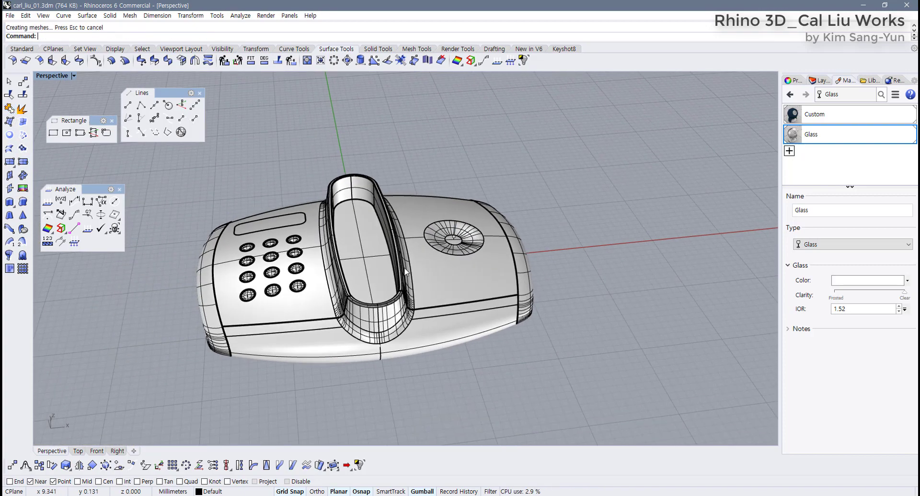
scroll(431, 297, up, 4)
right_drag(422, 331, 456, 336)
scroll(392, 329, up, 6)
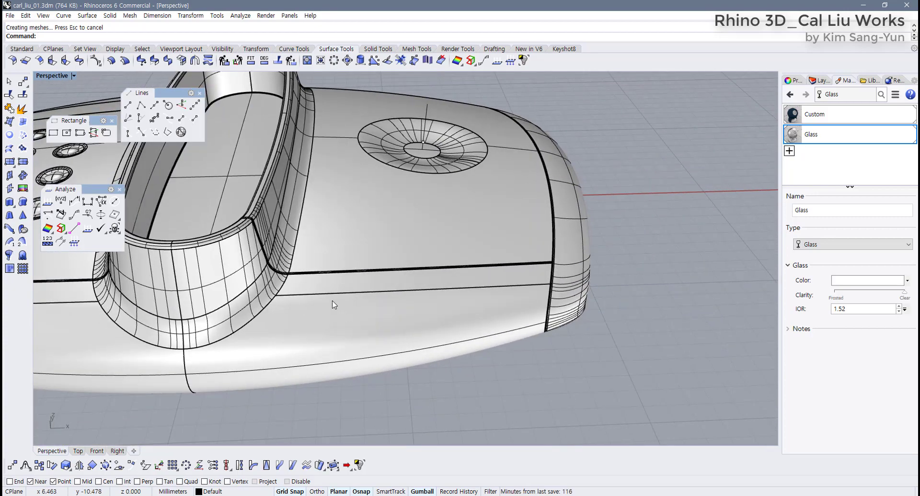
double_click(52, 76)
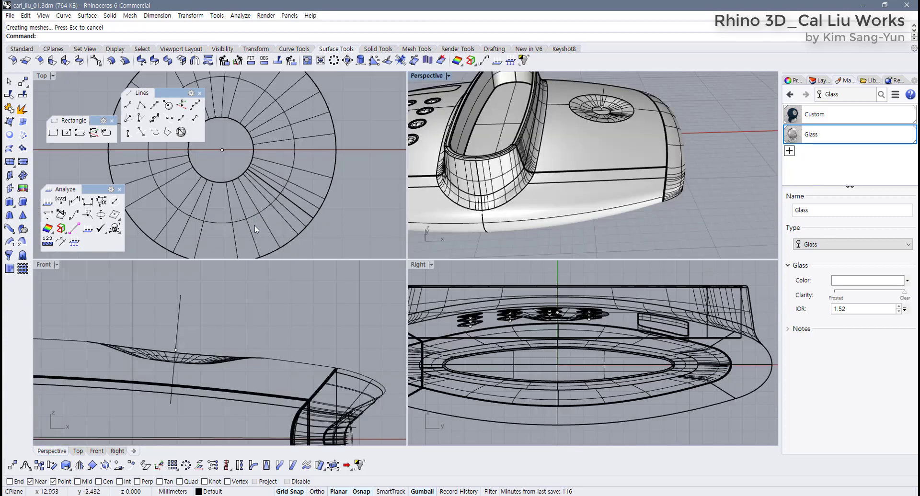
scroll(253, 229, down, 5)
scroll(306, 196, up, 5)
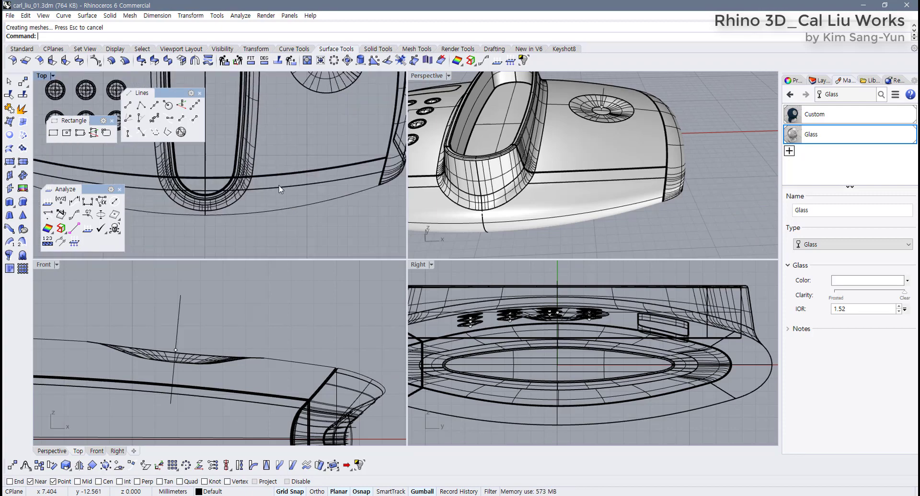
scroll(268, 187, up, 2)
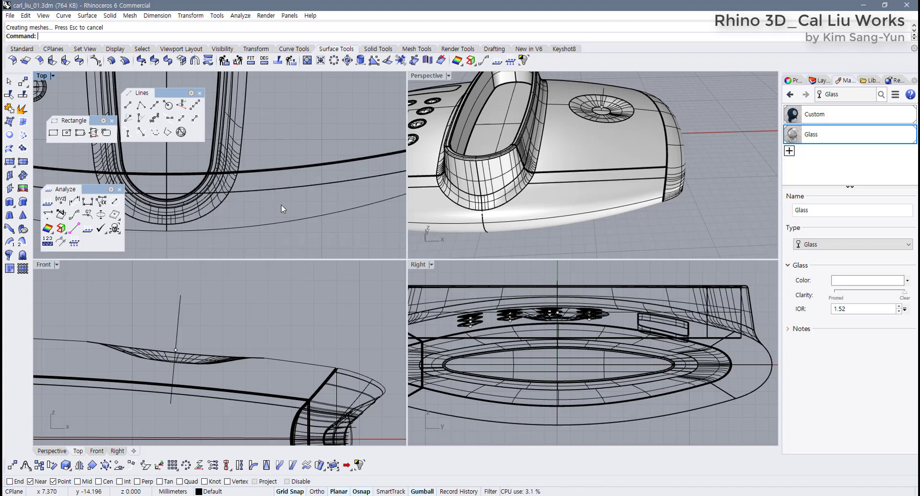
Switch to the image viewer and examine the device in the reference sketch moto mp31 copy.jpg
right_drag(525, 204, 548, 196)
scroll(549, 196, down, 5)
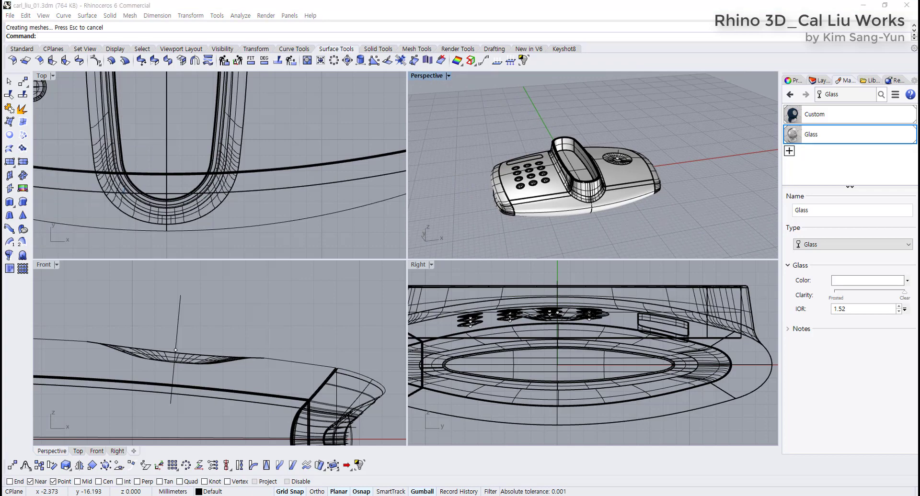
mouse_move(0, 60)
mouse_down()
mouse_move(539, 44)
mouse_move(511, 58)
mouse_up()
drag(543, 227, 465, 310)
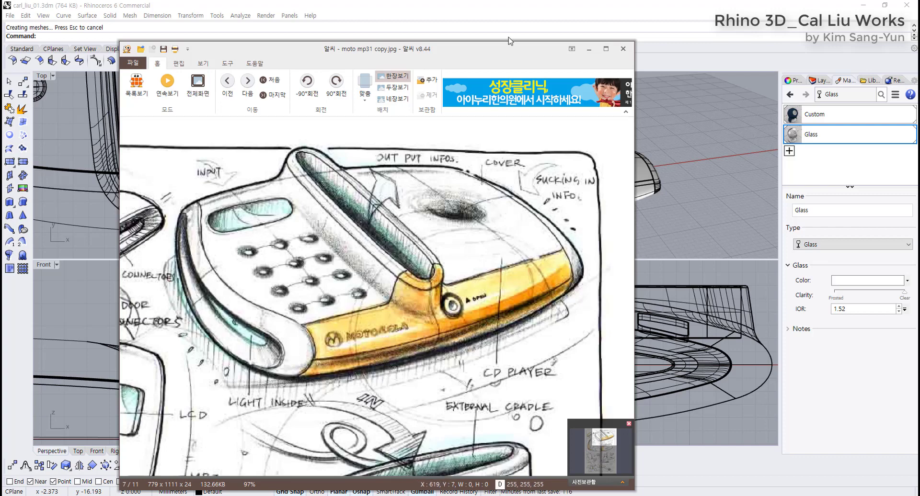
Switch back to Rhino and examine the side band, display window and neighbouring body parts in an enlarged Perspective view
drag(508, 54, 0, 67)
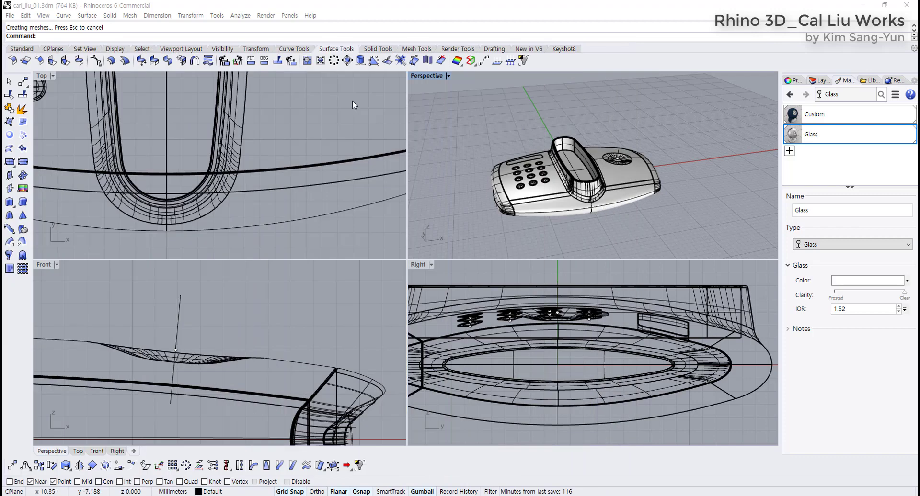
click(594, 205)
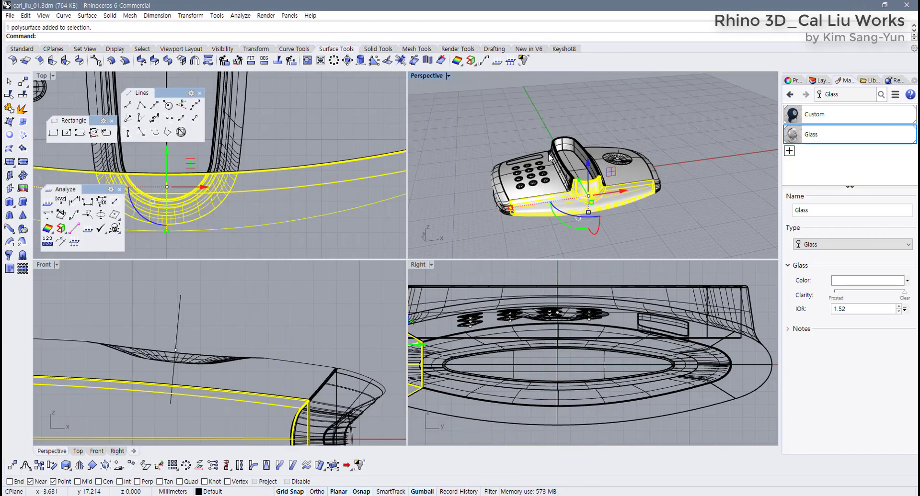
double_click(423, 75)
scroll(423, 290, up, 3)
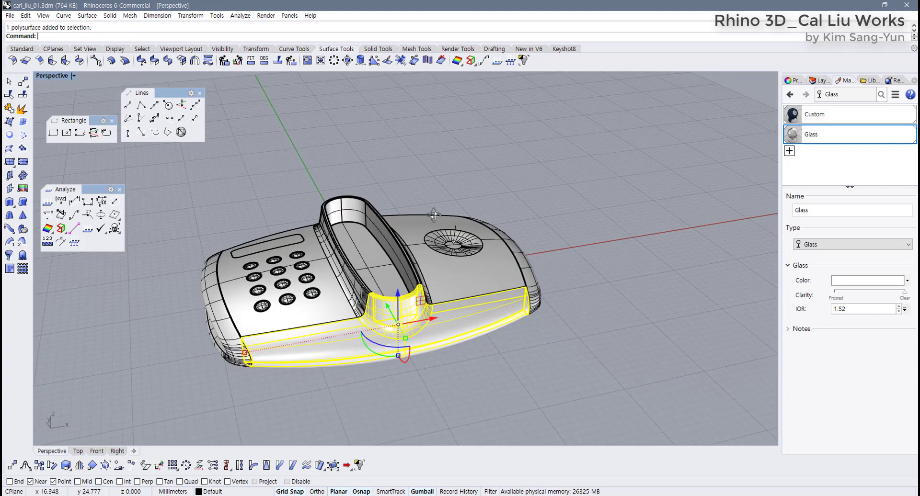
scroll(422, 290, up, 3)
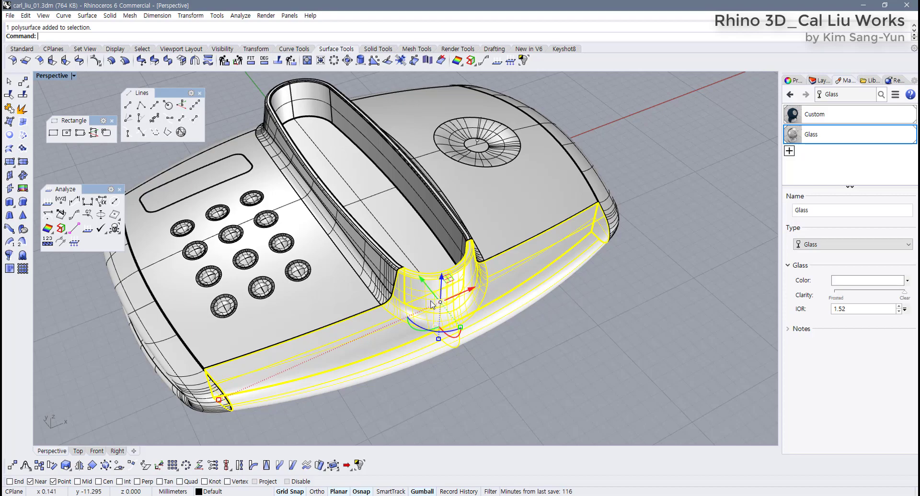
right_drag(434, 303, 530, 317)
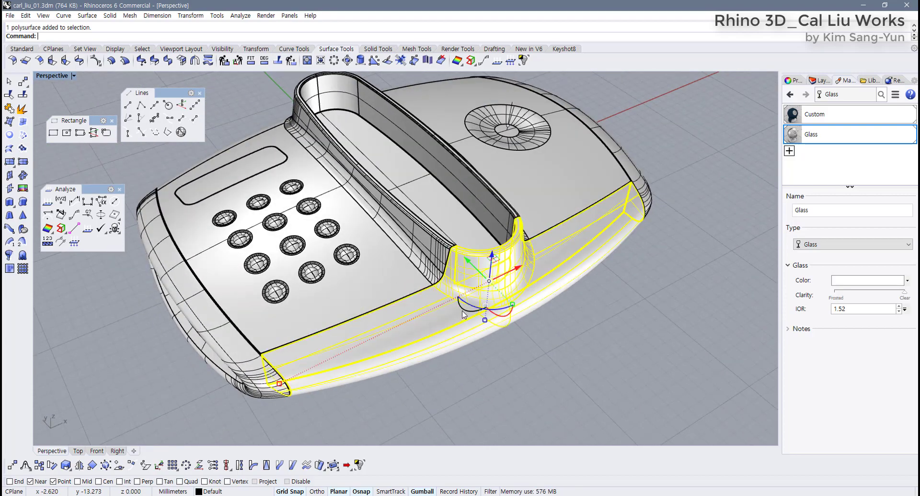
click(234, 180)
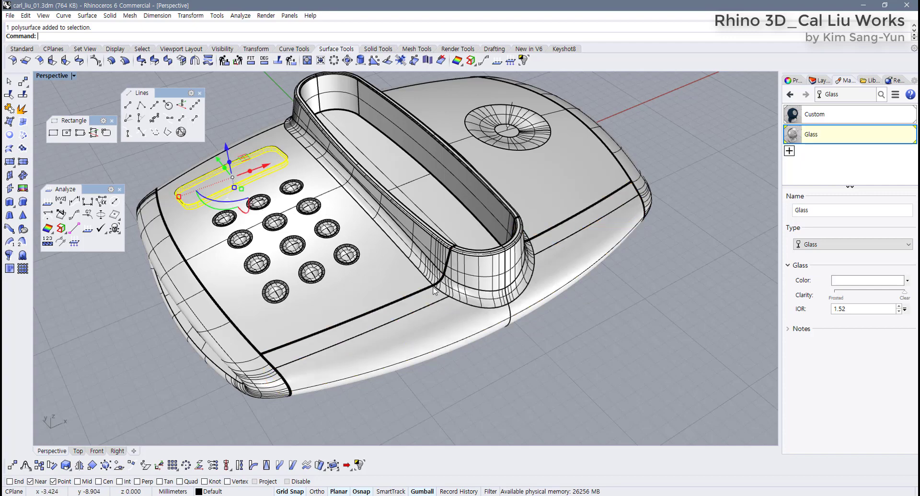
click(448, 331)
click(560, 337)
click(380, 323)
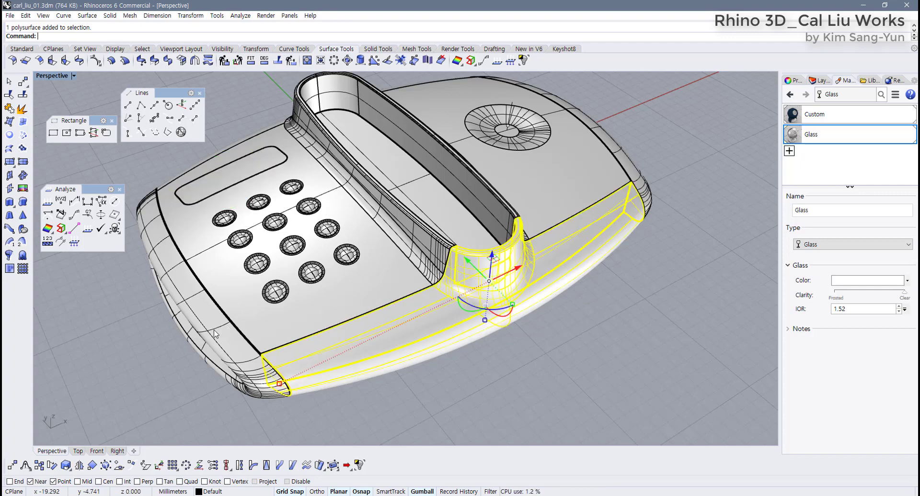
click(215, 334)
click(623, 368)
right_drag(467, 305, 449, 301)
click(452, 294)
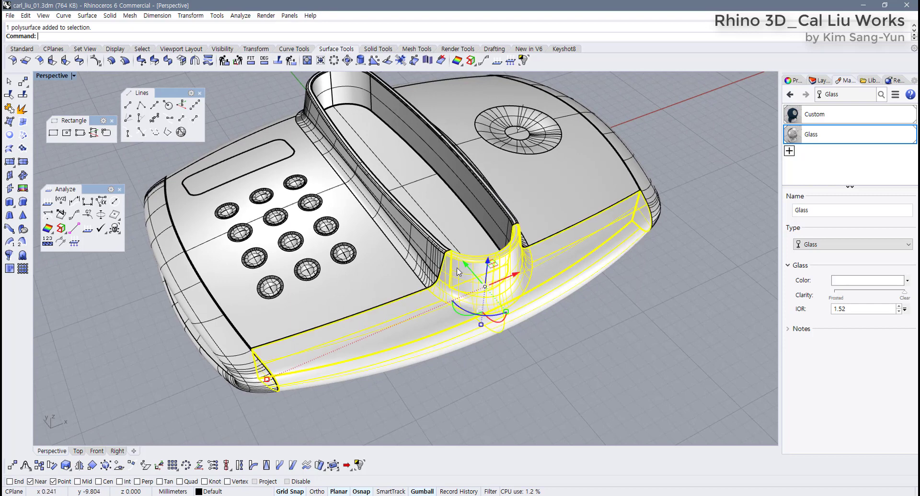
Send the model to KeyShot for rendering and decline the offered KeyShot software update
click(22, 49)
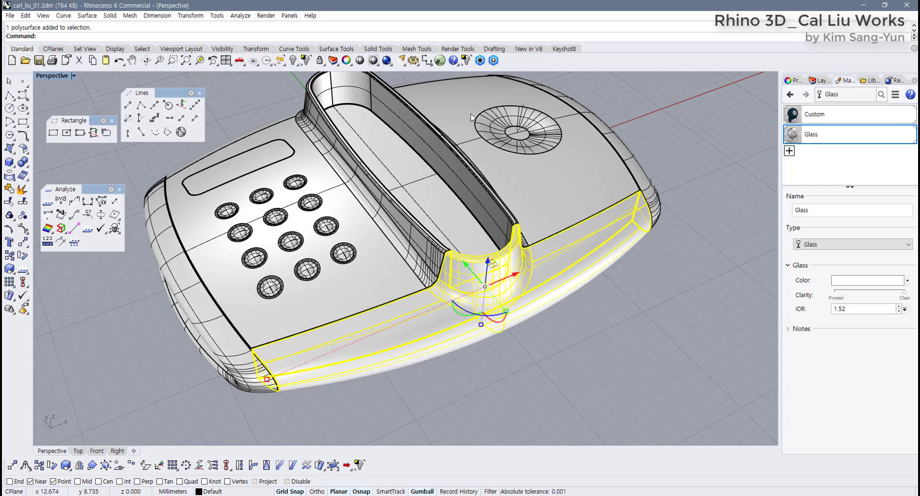
click(480, 61)
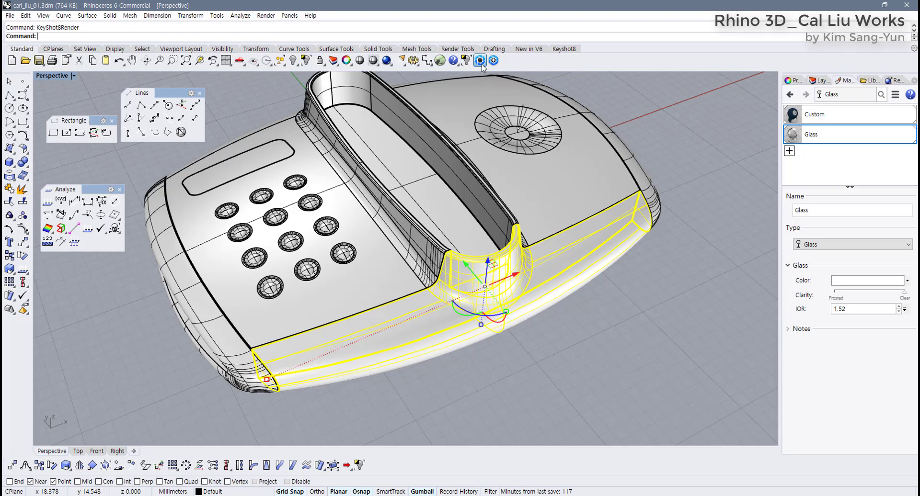
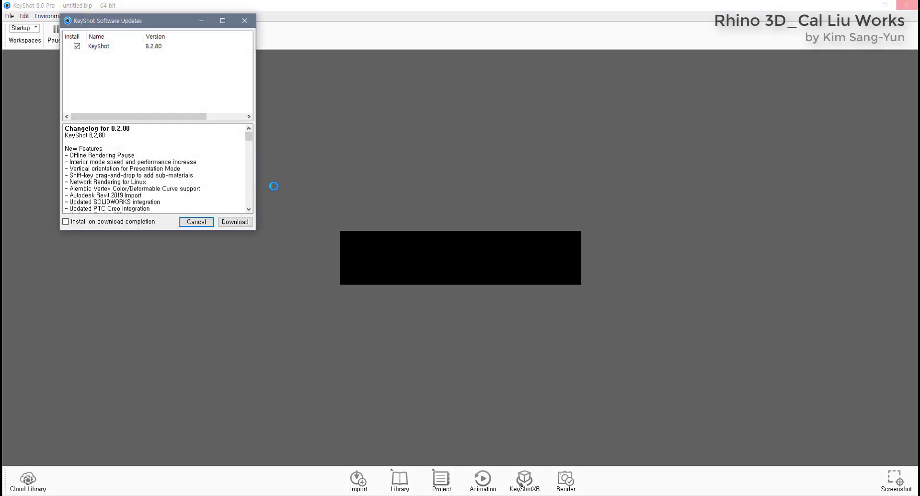
click(196, 222)
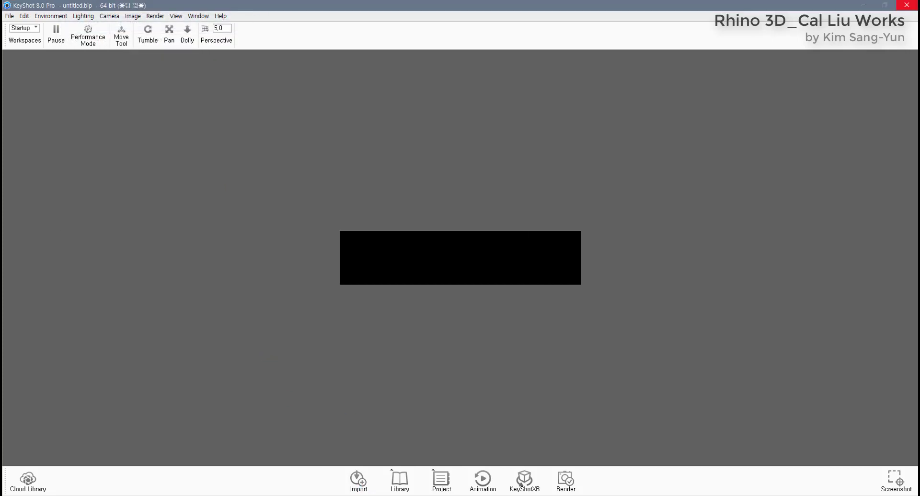
click(317, 462)
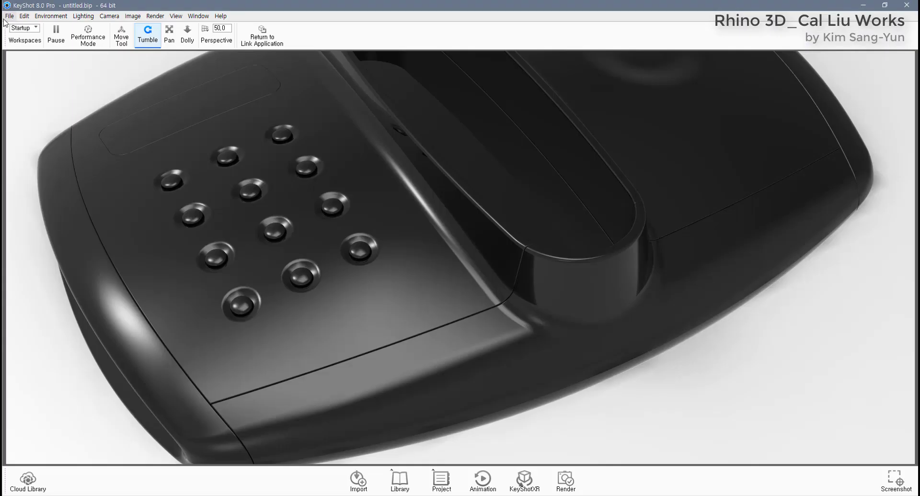
Examine the rendered device in KeyShot from above and from a low side angle
click(9, 16)
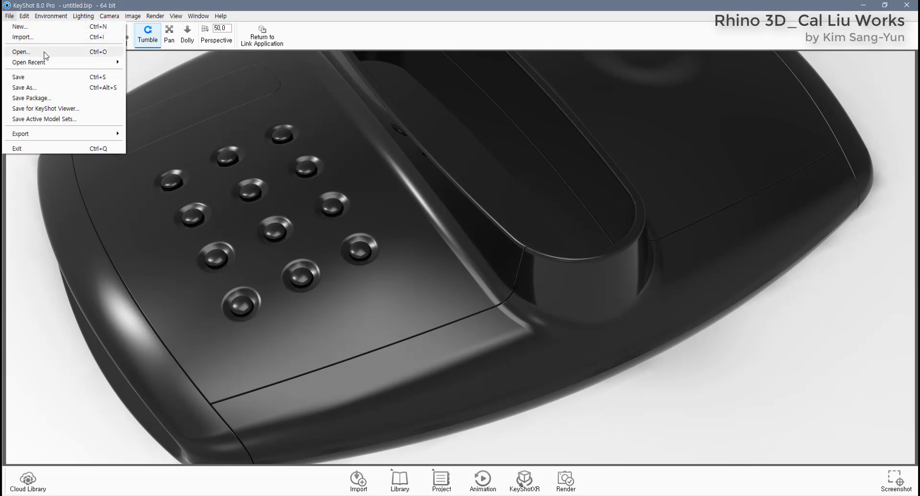
click(308, 105)
scroll(314, 119, up, 5)
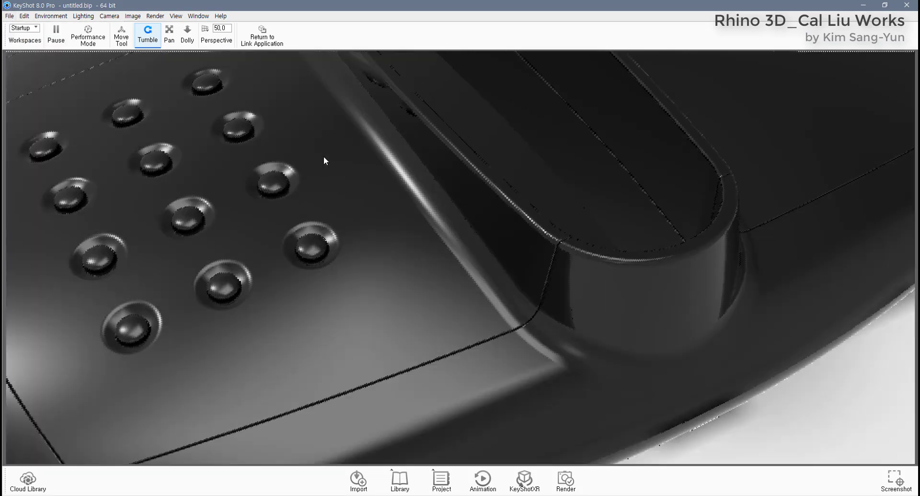
scroll(330, 171, down, 8)
right_click(404, 208)
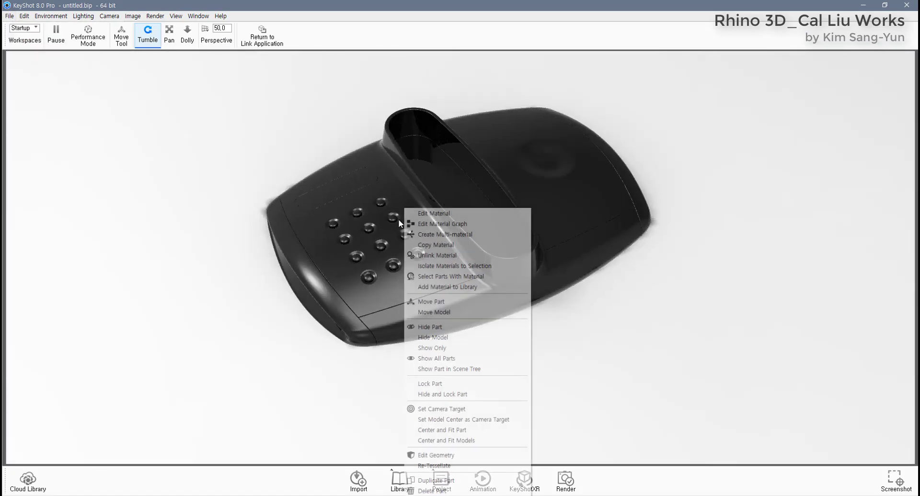
click(303, 238)
drag(206, 188, 188, 131)
drag(294, 262, 331, 265)
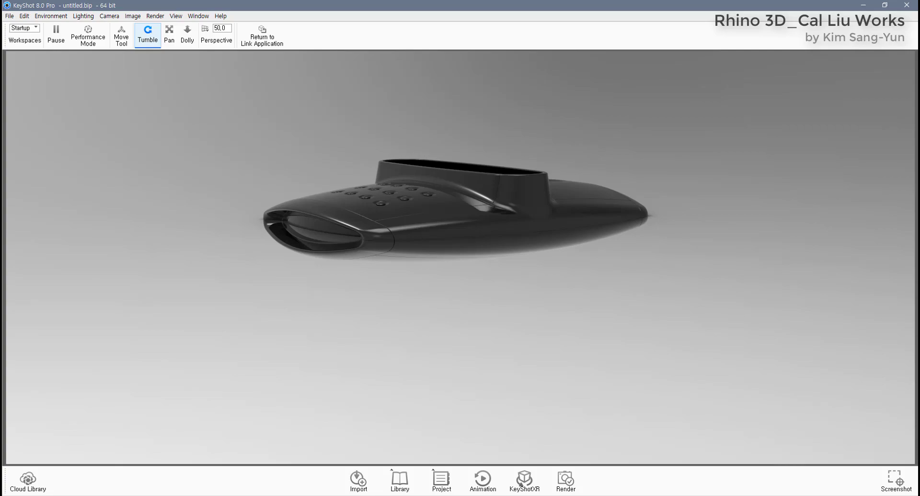
Switch back to Rhino, enlarge the Right view and turn on the hidden Layer 05
click(414, 495)
right_drag(410, 399, 361, 325)
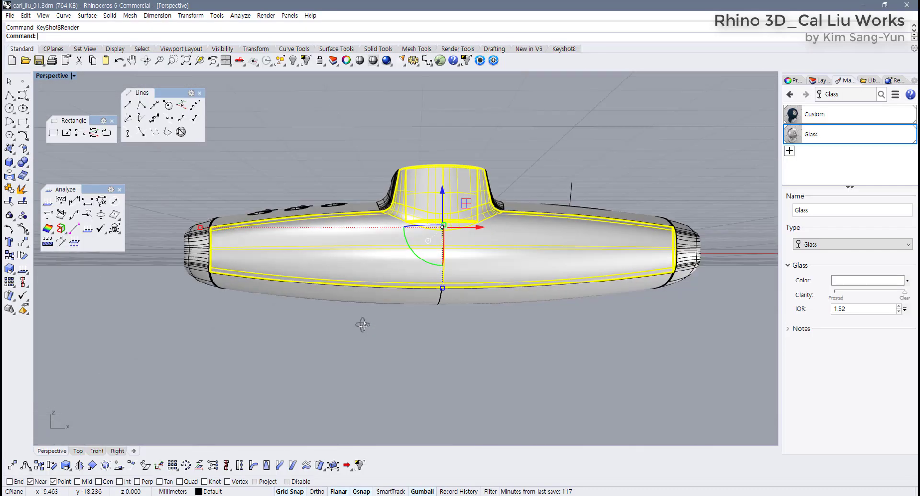
scroll(376, 349, down, 4)
double_click(51, 76)
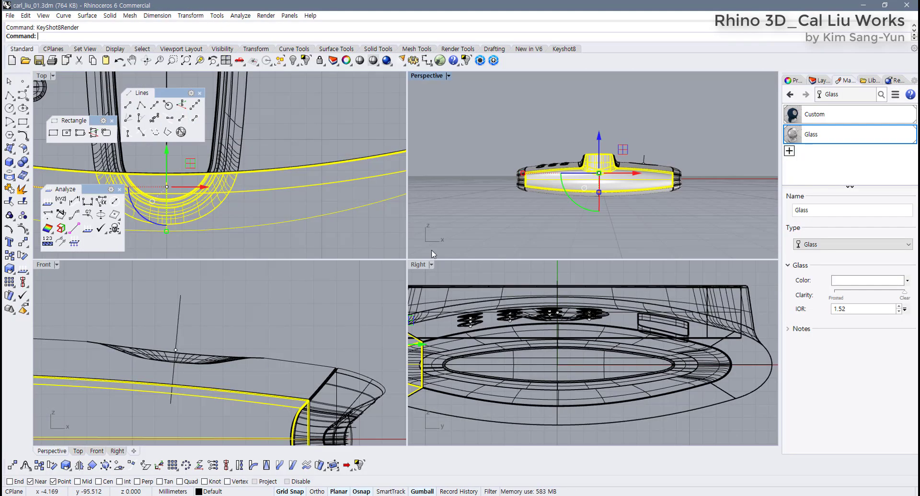
scroll(535, 385, down, 6)
right_drag(534, 385, 576, 368)
click(658, 369)
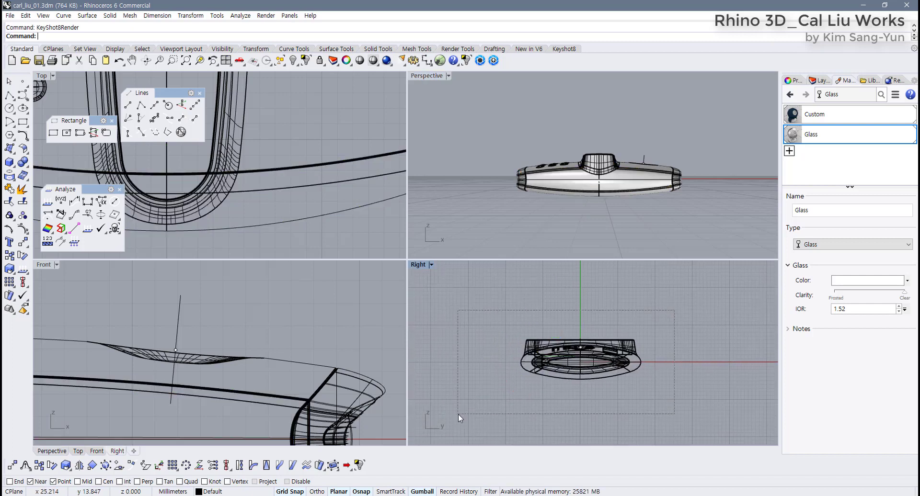
key(ctrl+a)
click(643, 398)
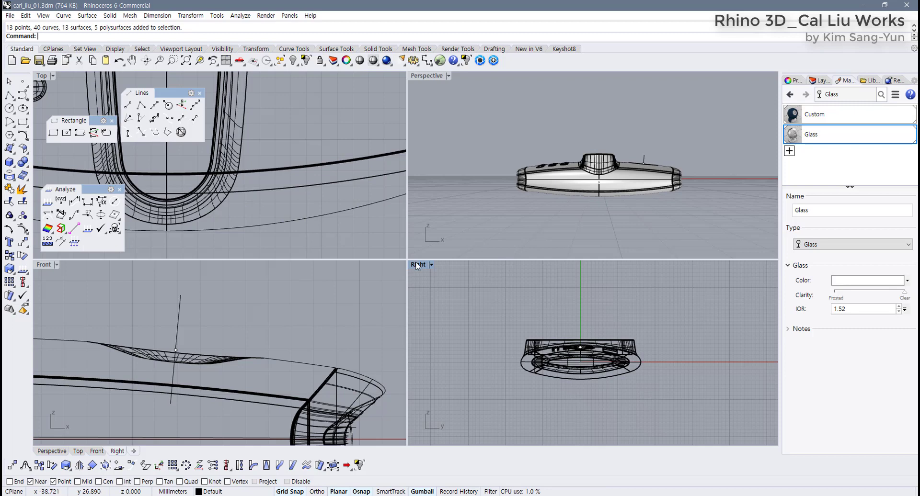
double_click(418, 265)
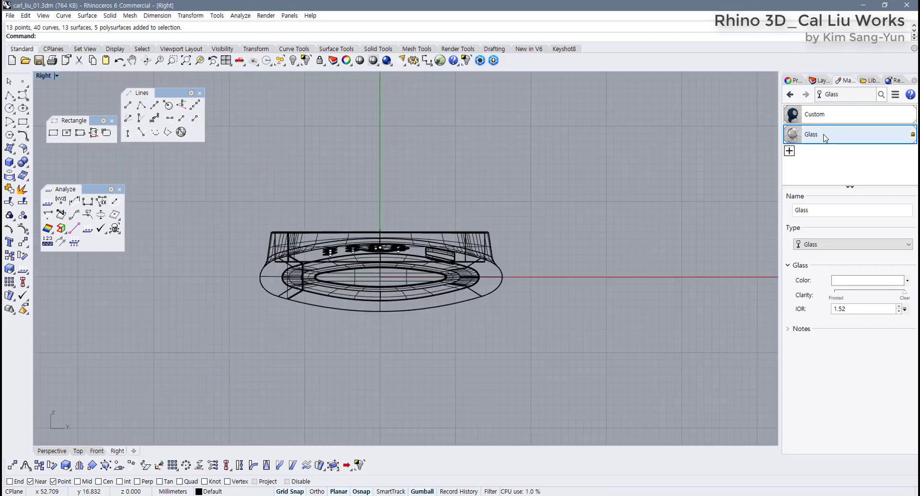
click(817, 81)
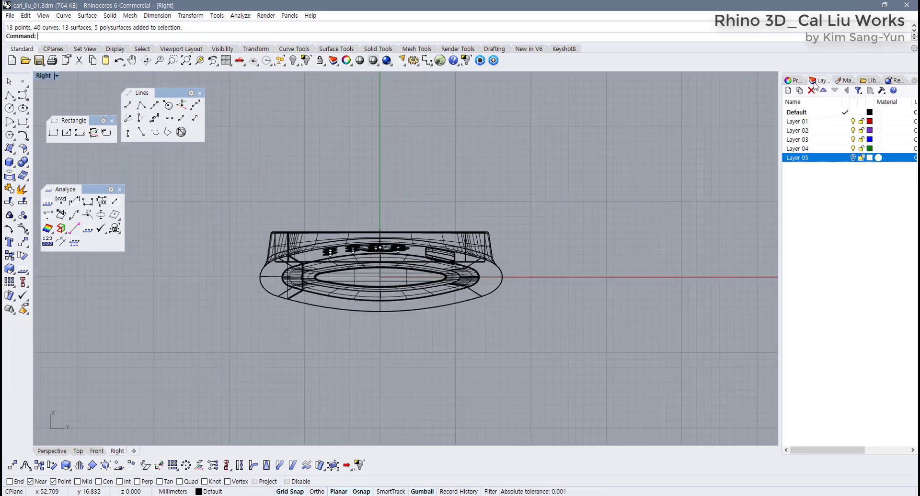
click(852, 159)
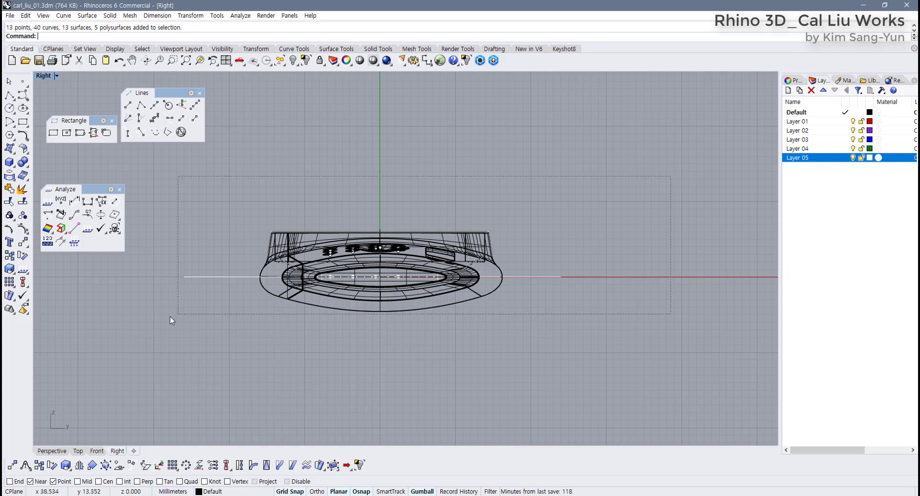
Select all objects and move them vertically upward until the body's underside is close to the ground line
key(ctrl+a)
right_drag(495, 272, 500, 279)
scroll(405, 263, up, 2)
right_drag(388, 269, 417, 260)
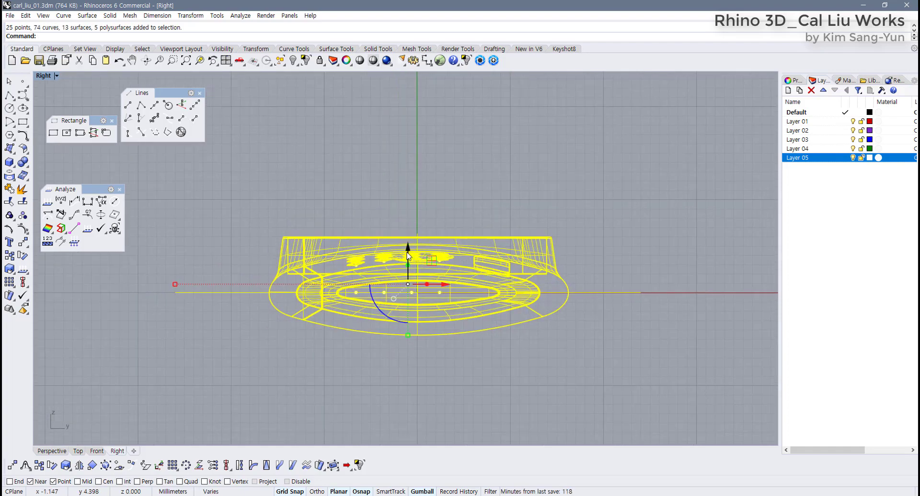
drag(408, 255, 408, 214)
scroll(411, 288, up, 3)
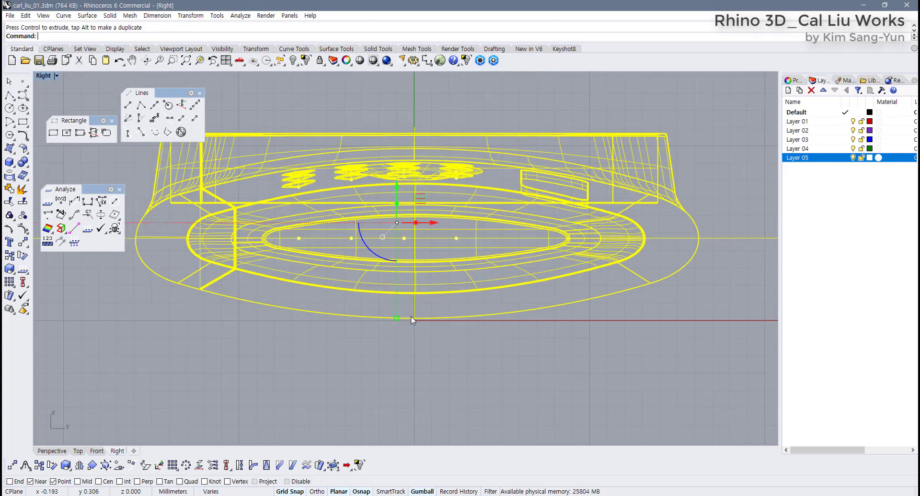
Fine-tune the height of all objects so the body's lowest point rests on the ground line at the origin
scroll(411, 320, up, 5)
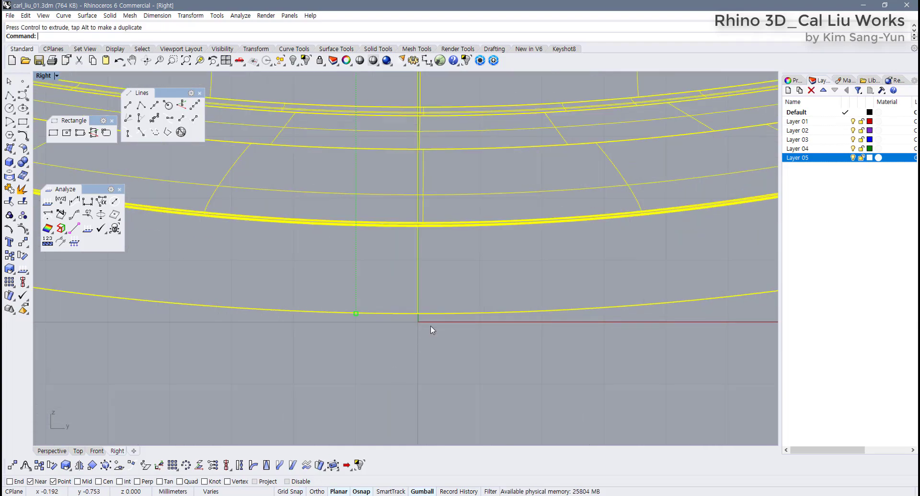
drag(432, 315, 432, 320)
scroll(429, 311, up, 5)
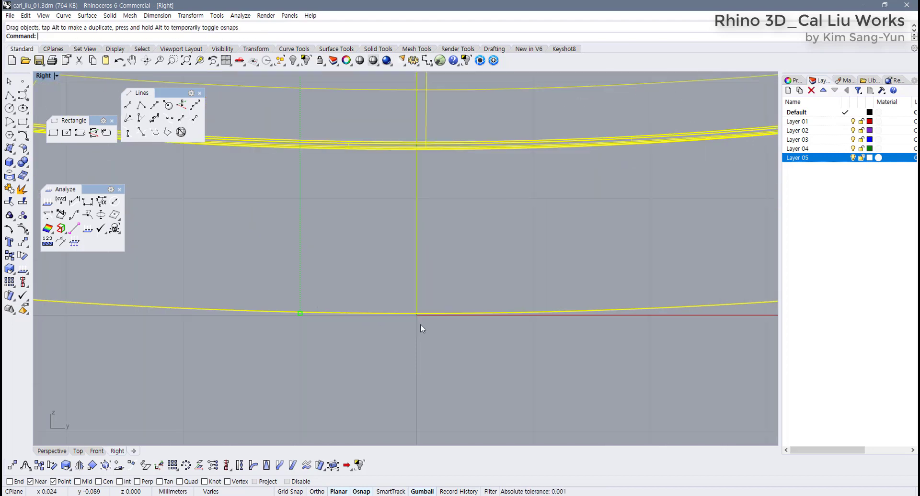
drag(414, 286, 414, 309)
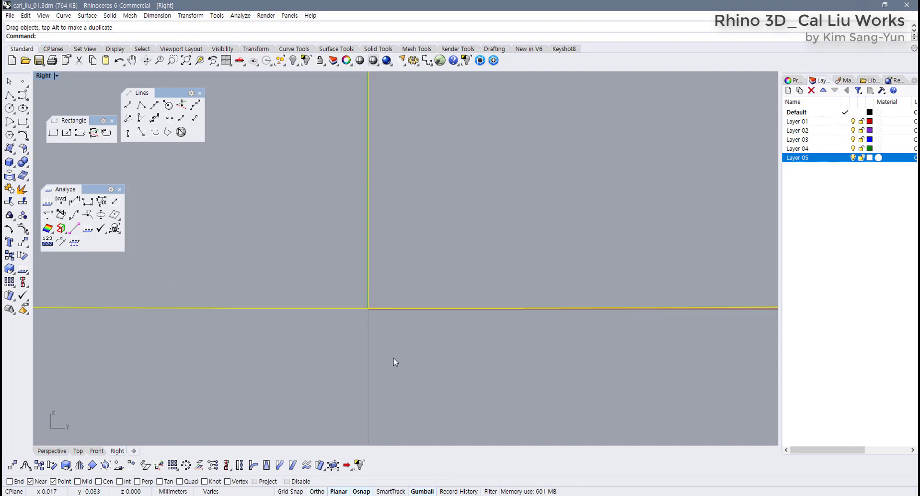
click(434, 375)
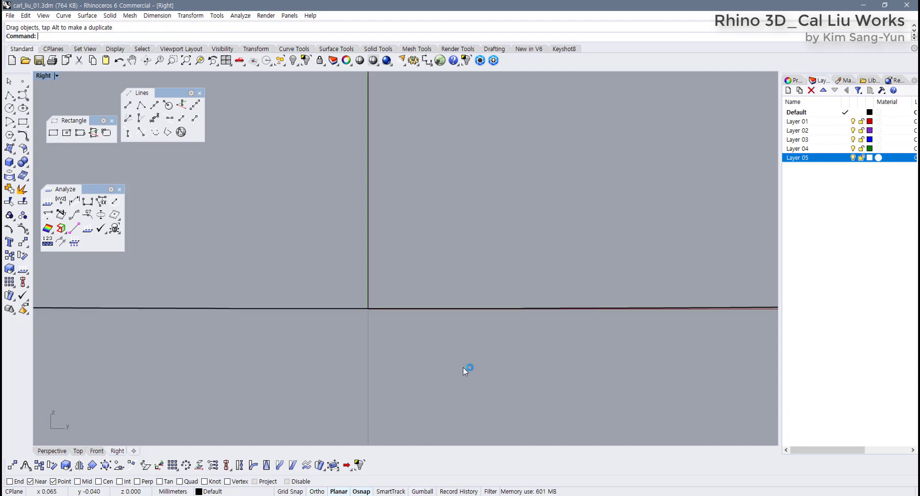
Hide Layer 05 and show the raised device from above in an enlarged Perspective view
scroll(464, 376, down, 6)
scroll(403, 324, down, 3)
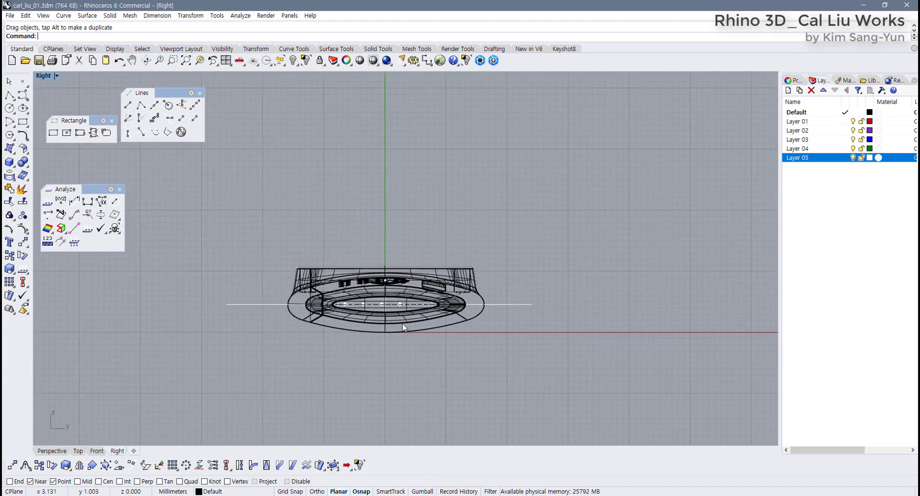
click(853, 158)
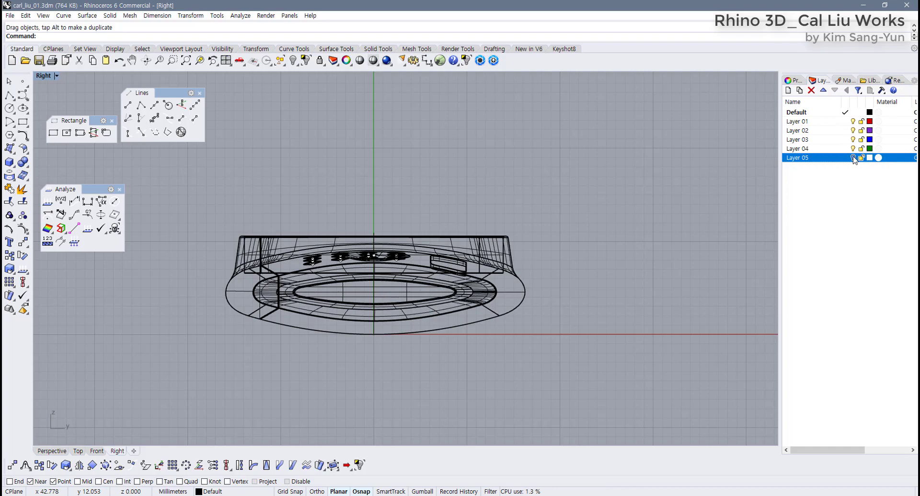
double_click(47, 77)
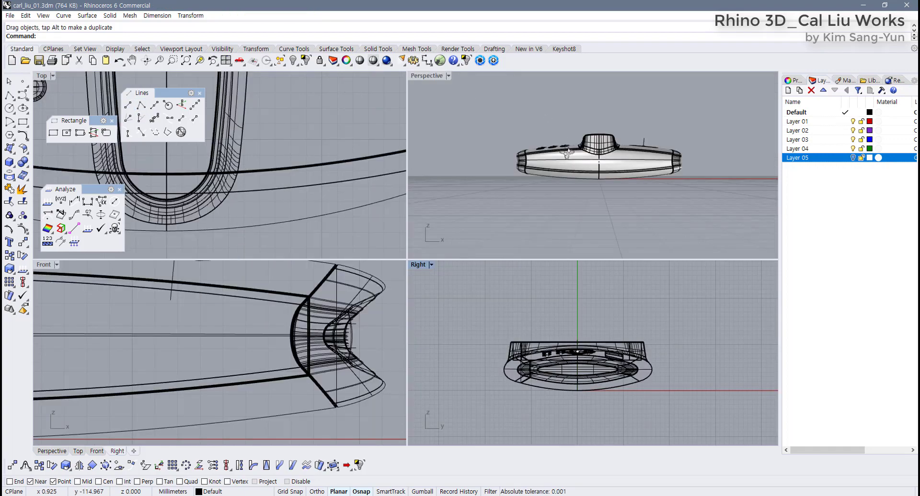
right_drag(568, 154, 489, 122)
double_click(425, 77)
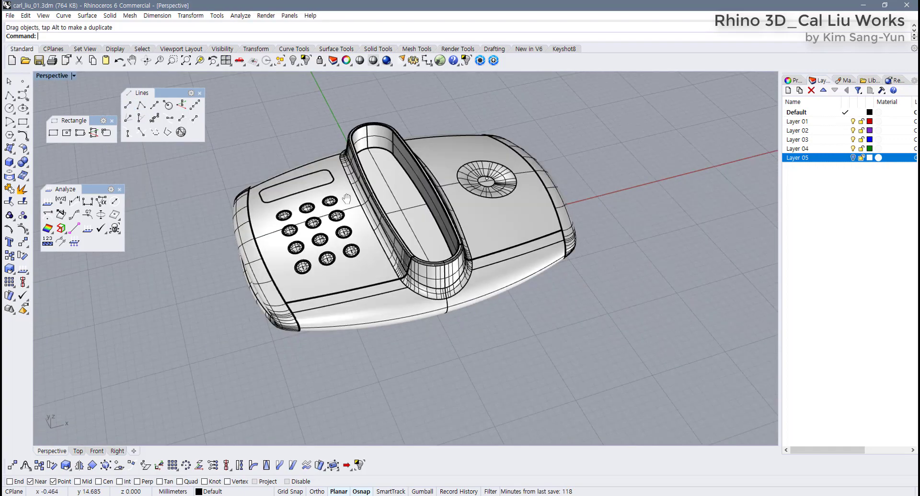
scroll(347, 198, up, 2)
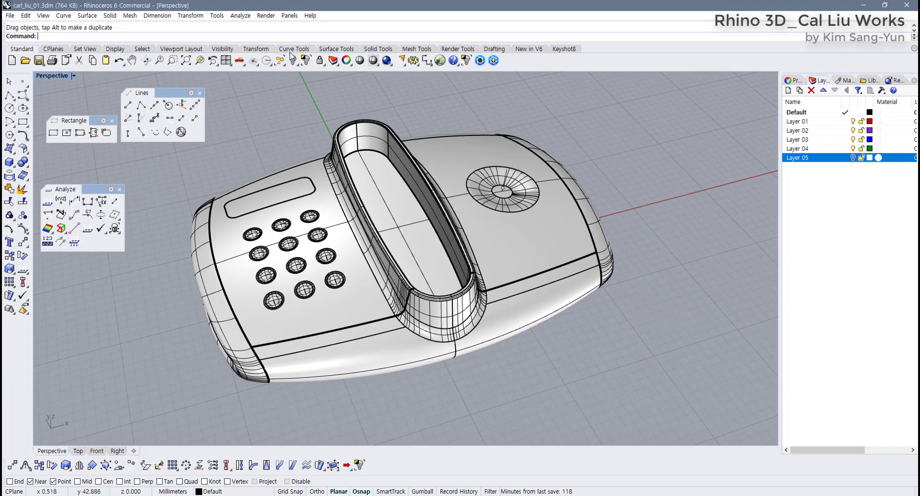
Select all points and all curves in the model and move them onto the hidden Layer 05
click(145, 49)
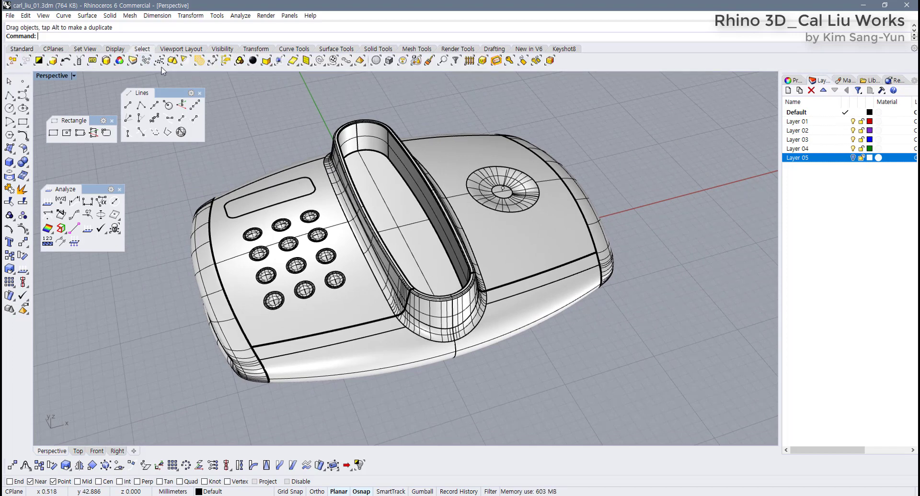
click(146, 60)
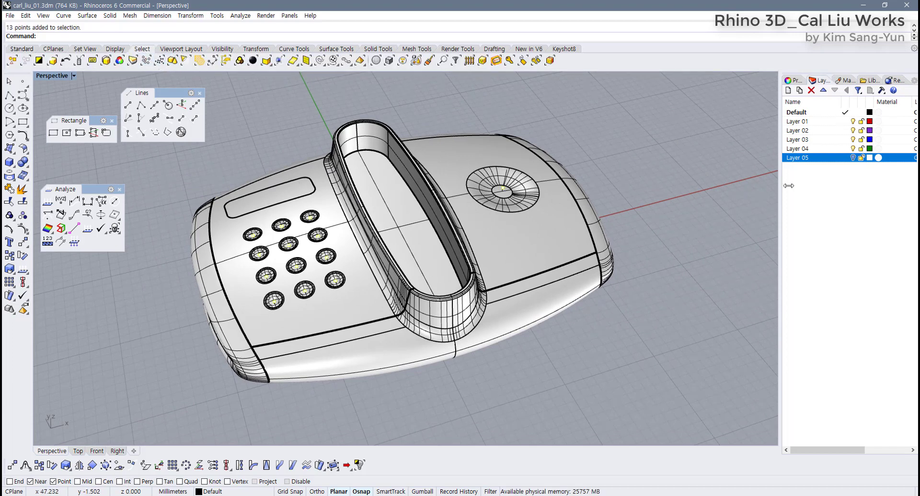
right_click(822, 164)
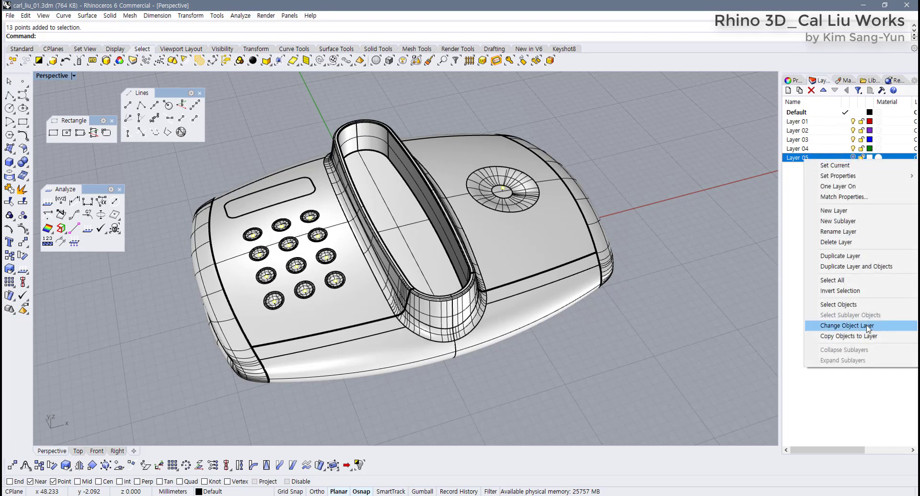
click(839, 326)
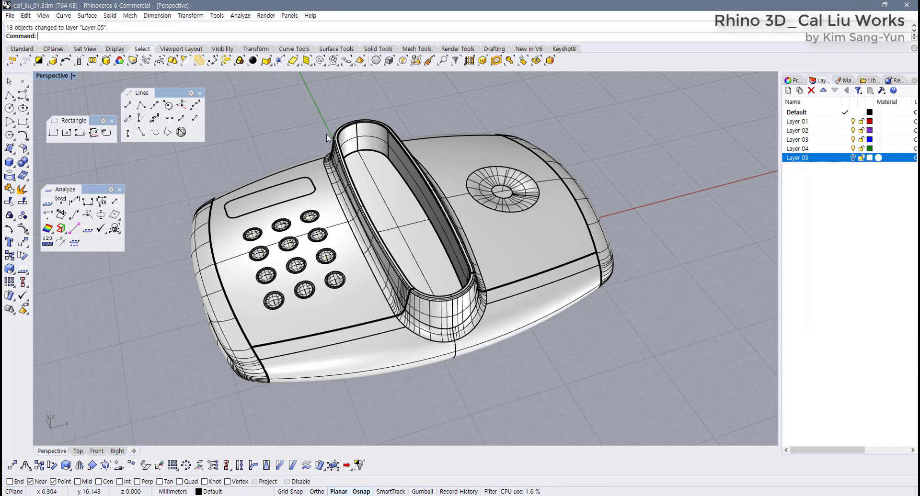
click(320, 60)
right_click(806, 159)
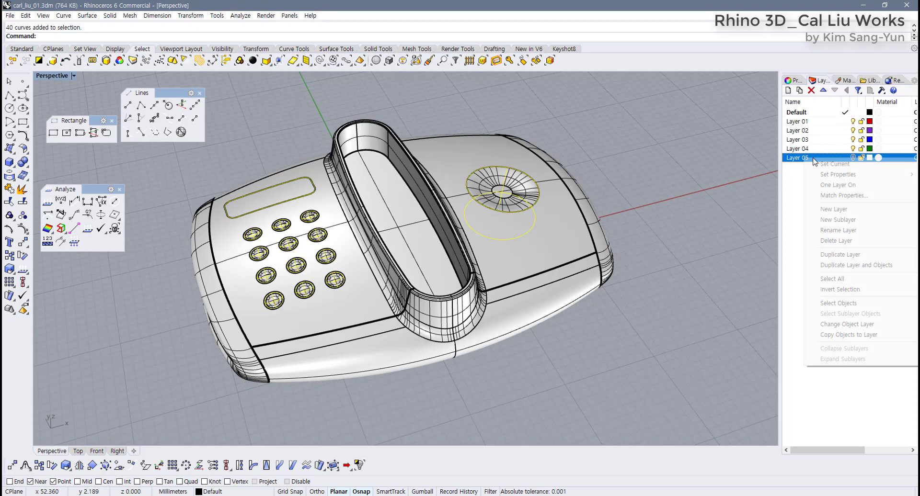
click(865, 326)
Send the cleaned-up model from Rhino to KeyShot and view the device from above
right_drag(445, 211, 477, 182)
click(21, 49)
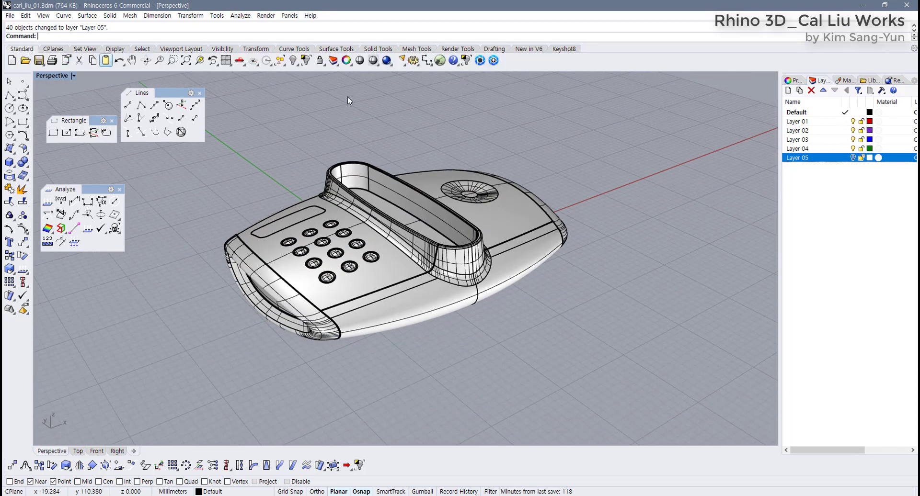
click(494, 62)
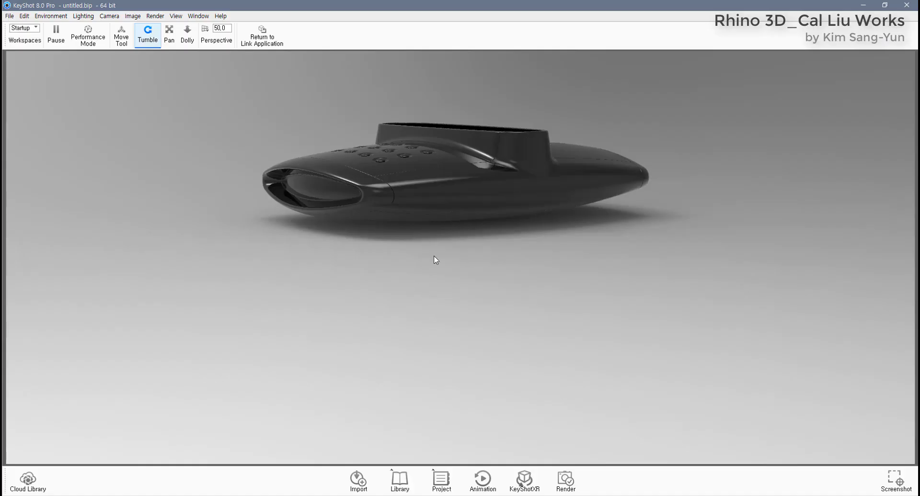
right_click(431, 229)
click(383, 228)
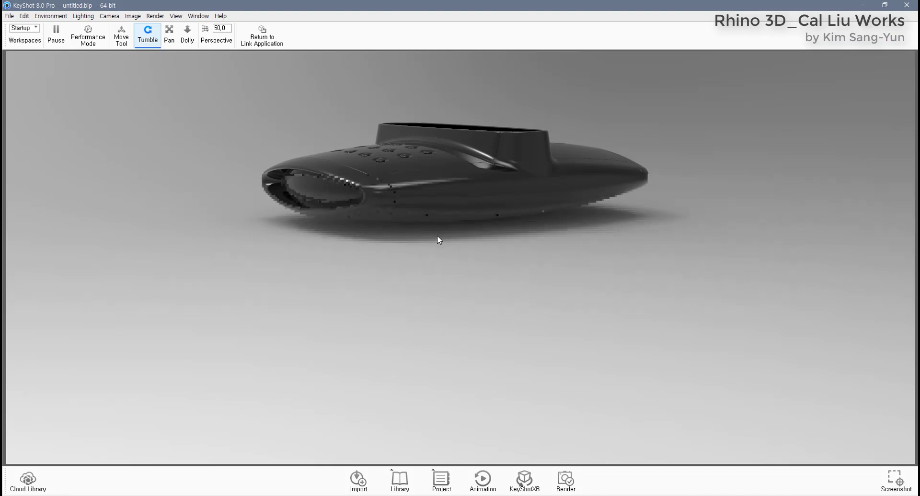
drag(437, 237, 440, 294)
Open the library's environments and frame the whole device in a raised three-quarter view
click(400, 480)
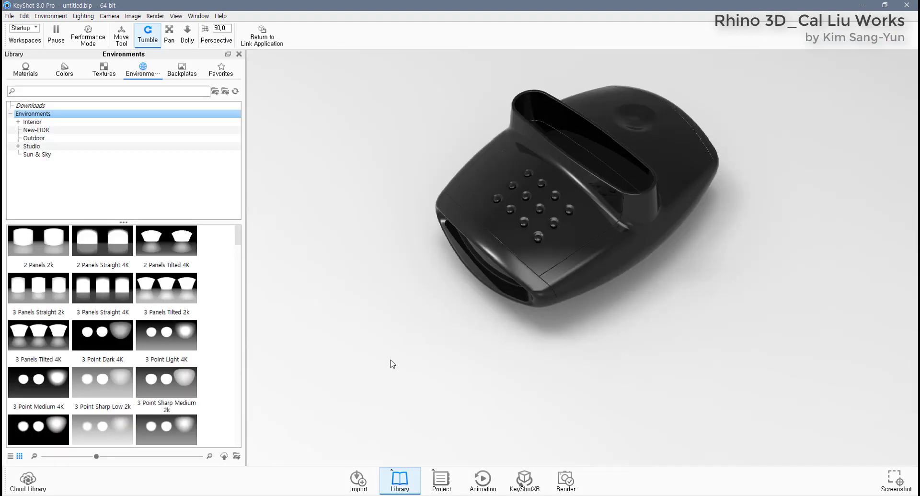
drag(476, 324, 506, 281)
scroll(562, 250, up, 5)
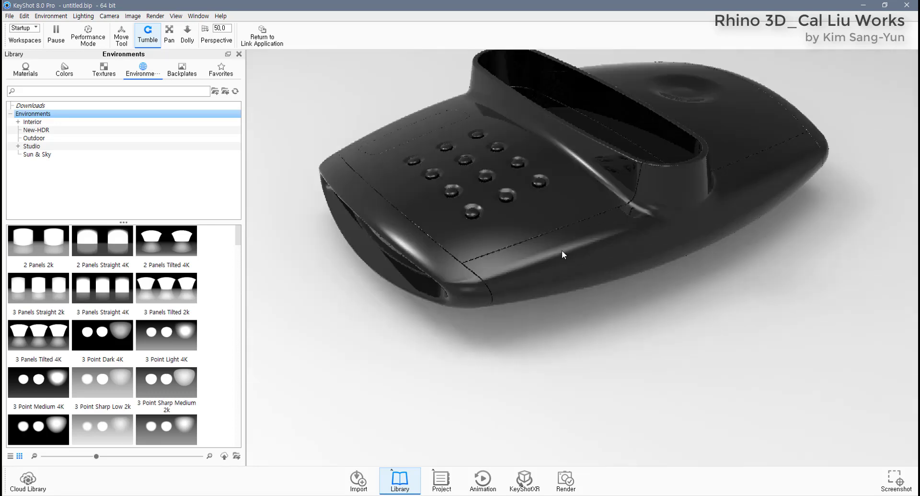
drag(560, 251, 528, 300)
scroll(502, 355, down, 5)
drag(502, 355, 265, 234)
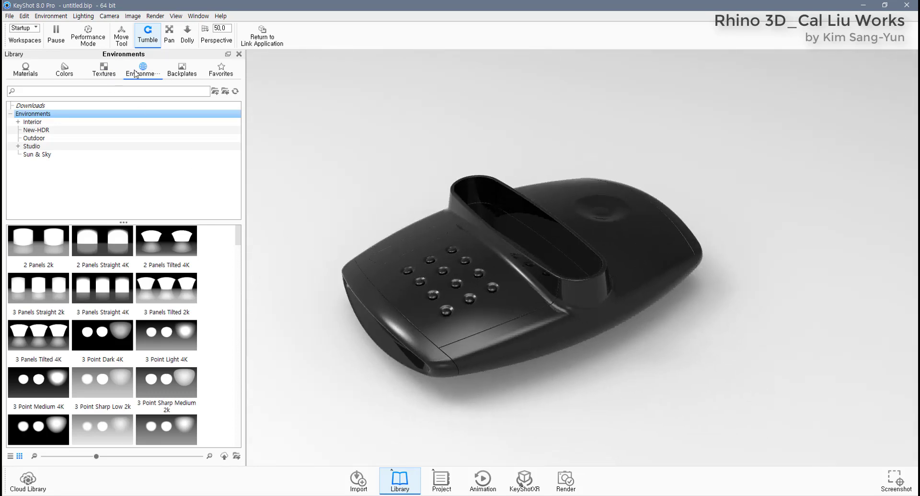
Try the 3 Panels Straight 4K, Aversis_City-alley-old_3k and Aversis_Bathroom_3k environments on the scene
drag(102, 290, 253, 257)
scroll(111, 335, down, 8)
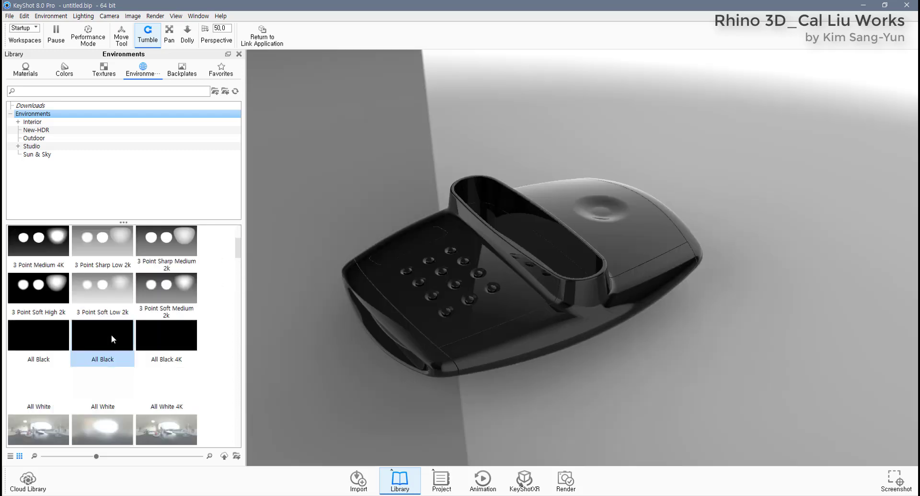
drag(143, 385, 331, 345)
drag(126, 357, 430, 285)
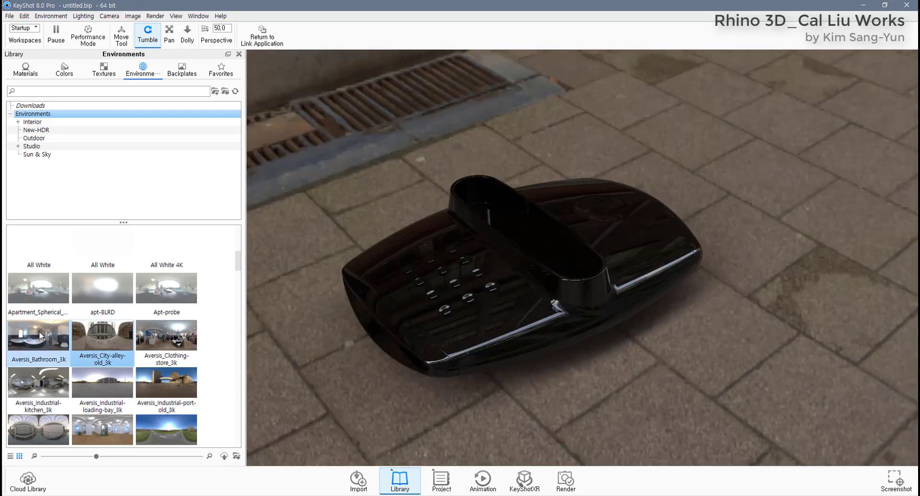
drag(40, 336, 315, 268)
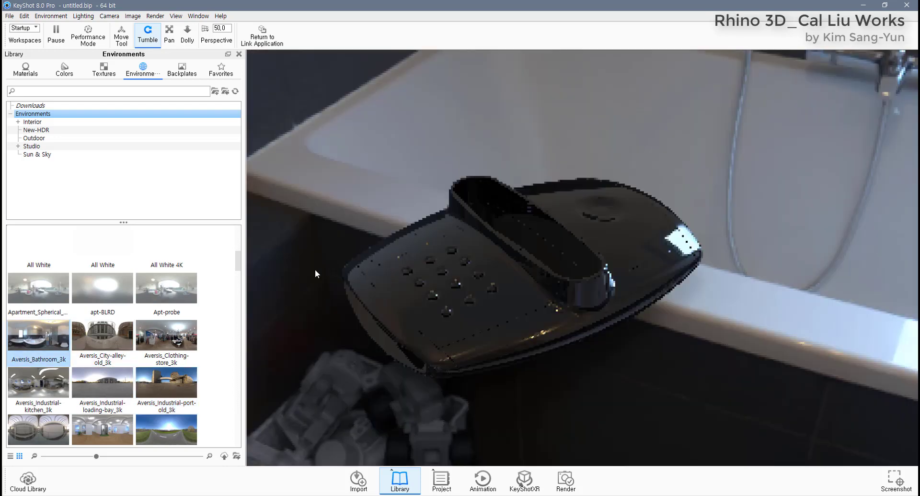
Try the office desk 2k, Light Tent White Open 3 2k and Light Tent Spot 2 2k environments on the scene
scroll(115, 357, up, 5)
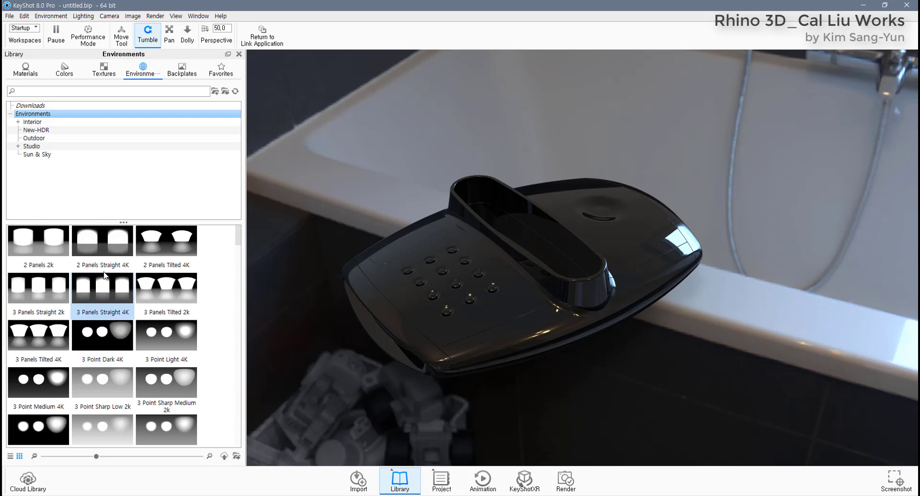
scroll(125, 333, down, 15)
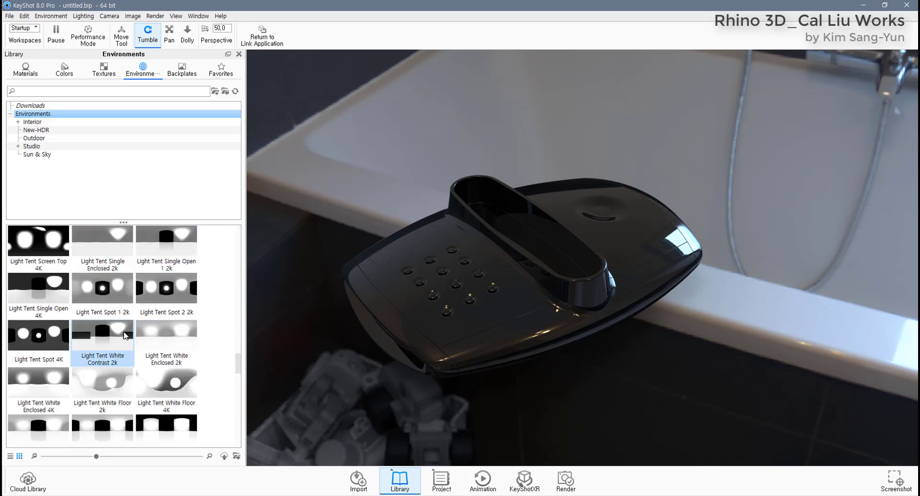
scroll(136, 344, down, 5)
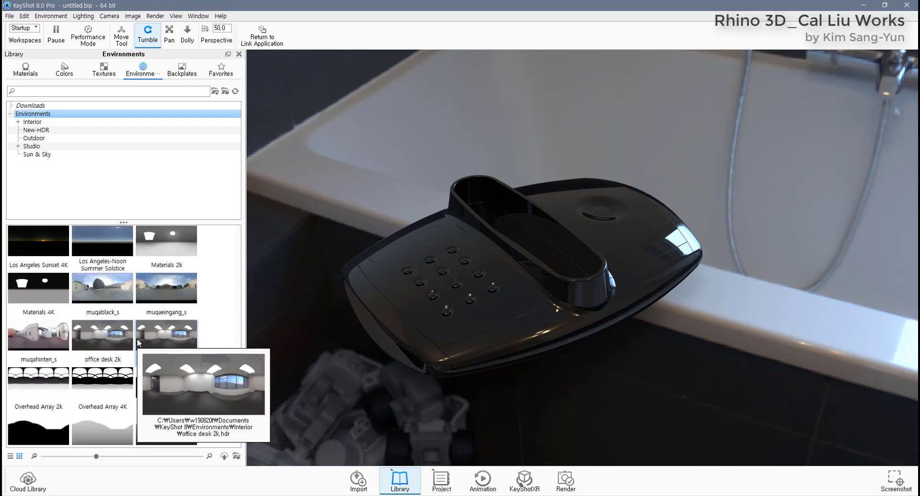
drag(138, 342, 348, 286)
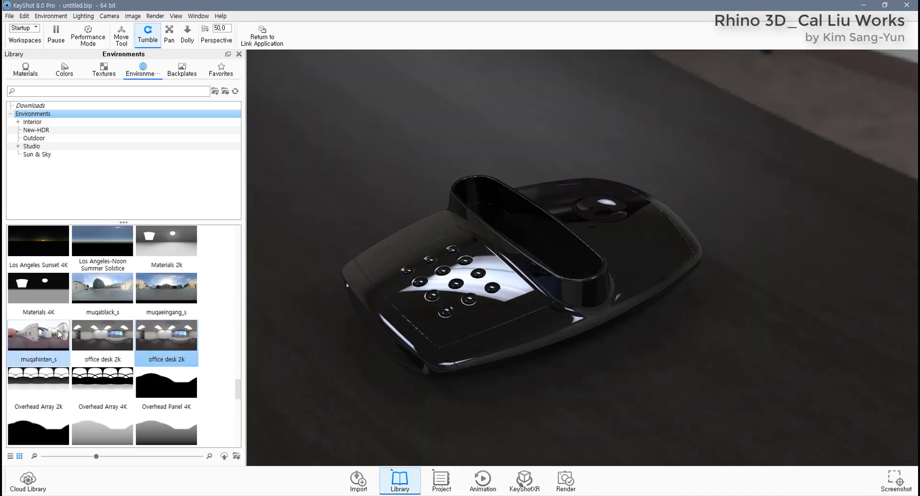
scroll(103, 335, up, 3)
drag(167, 290, 329, 269)
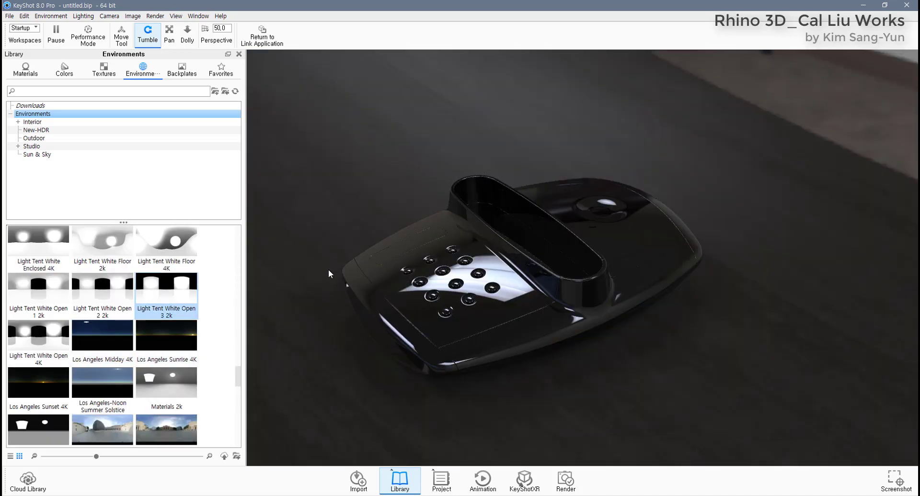
scroll(159, 332, up, 3)
drag(167, 289, 396, 272)
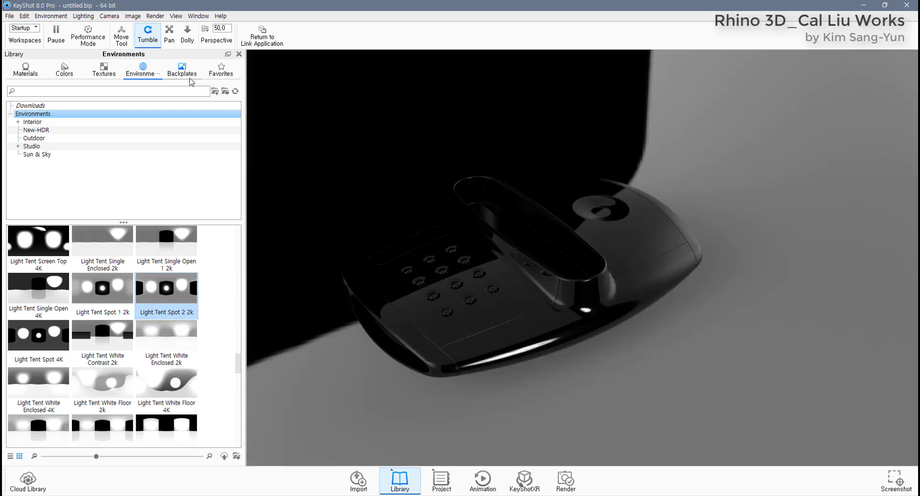
Change the environment background to a solid warm grey, RGB 164, 164, 155 (#A4A49B)
click(439, 485)
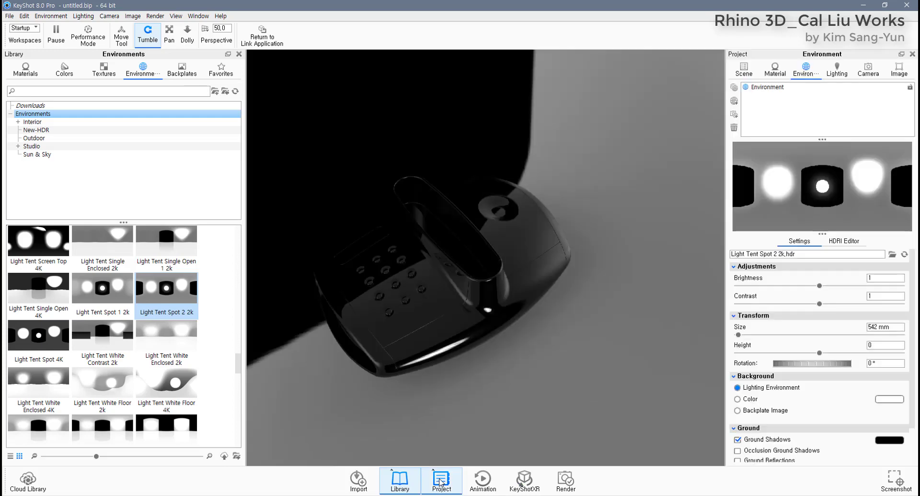
scroll(782, 376, down, 1)
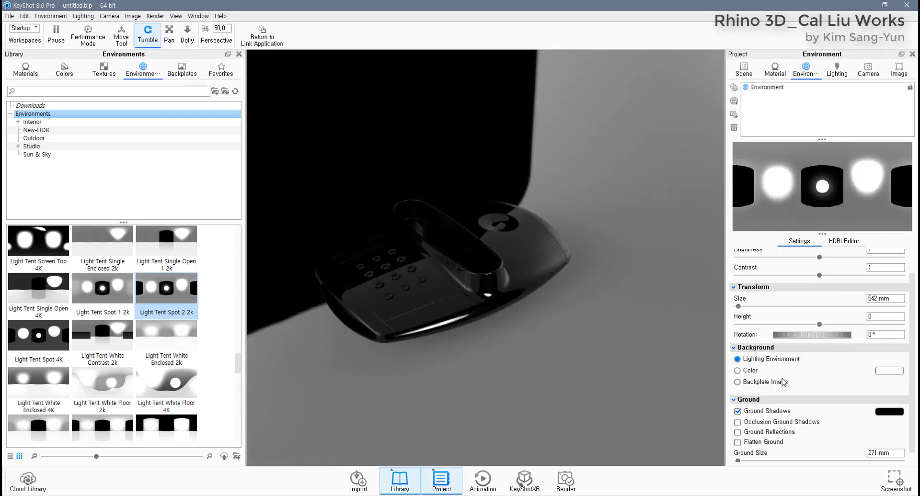
click(749, 371)
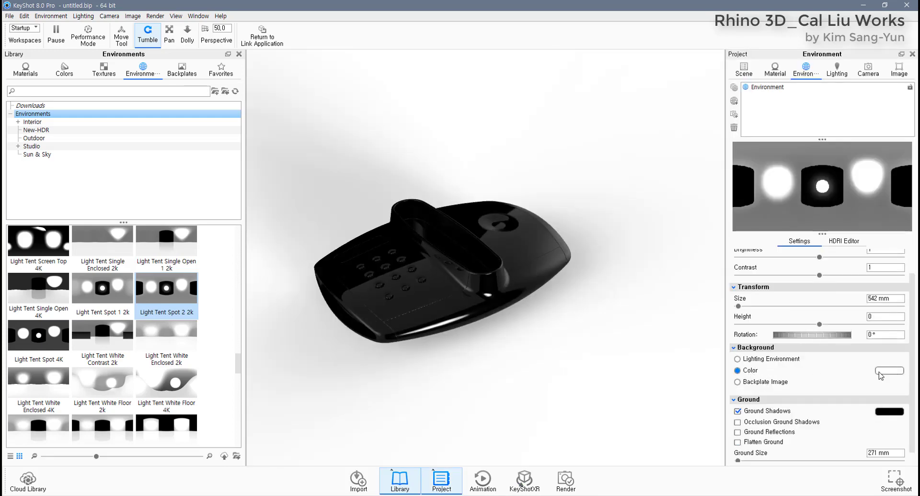
click(889, 371)
drag(801, 311, 762, 300)
click(773, 303)
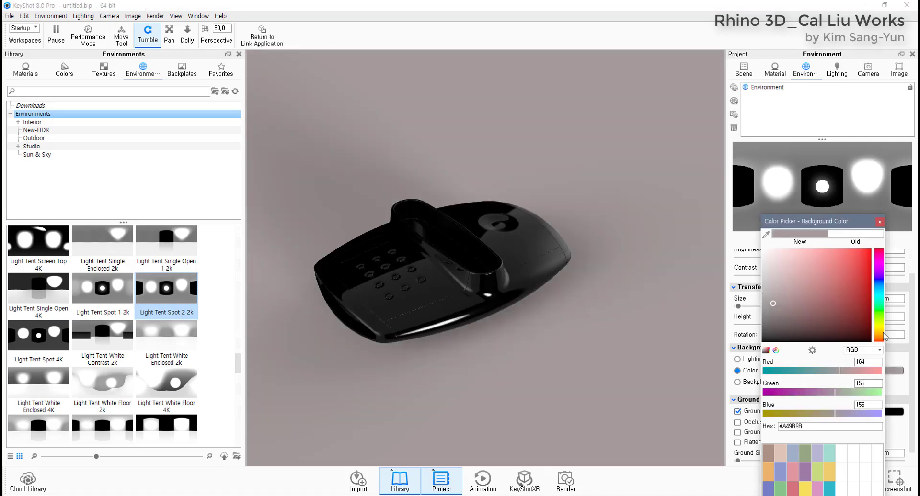
click(880, 330)
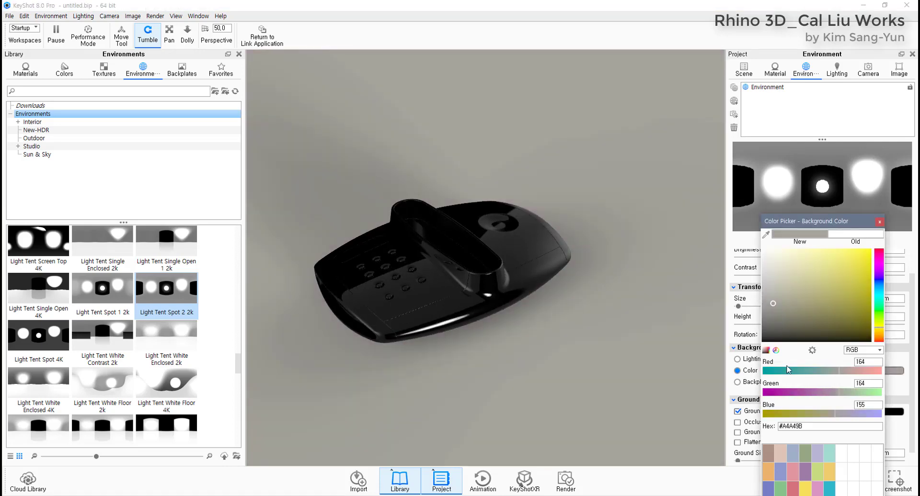
drag(799, 224, 675, 105)
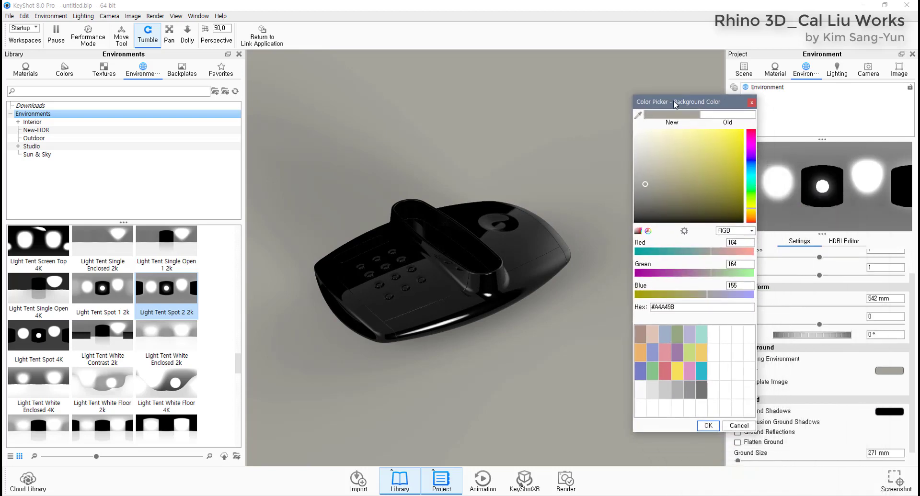
click(714, 425)
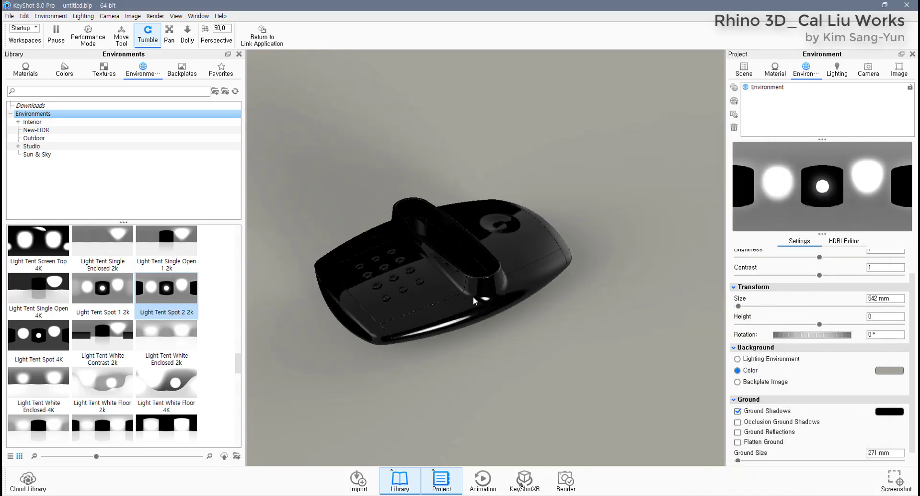
Light the scene with the 3 Panels Straight 4K environment and view the device from a lower angle
scroll(436, 280, up, 3)
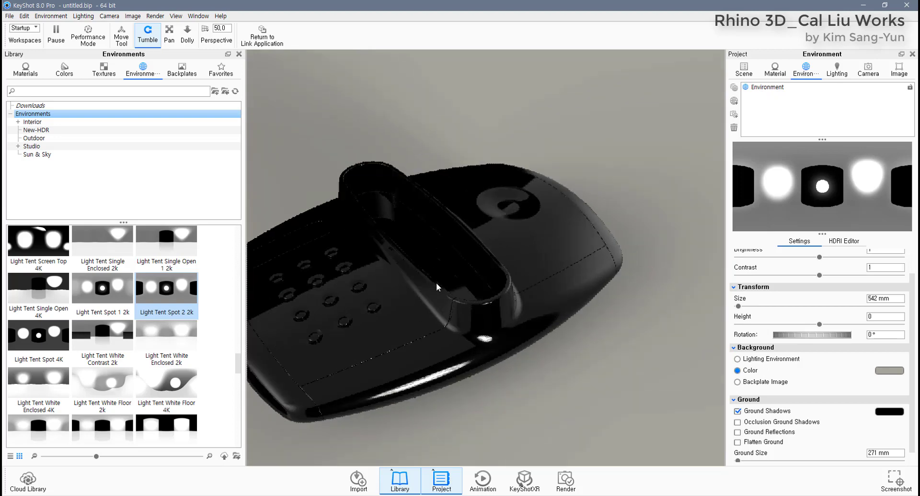
drag(436, 283, 295, 295)
scroll(100, 403, up, 15)
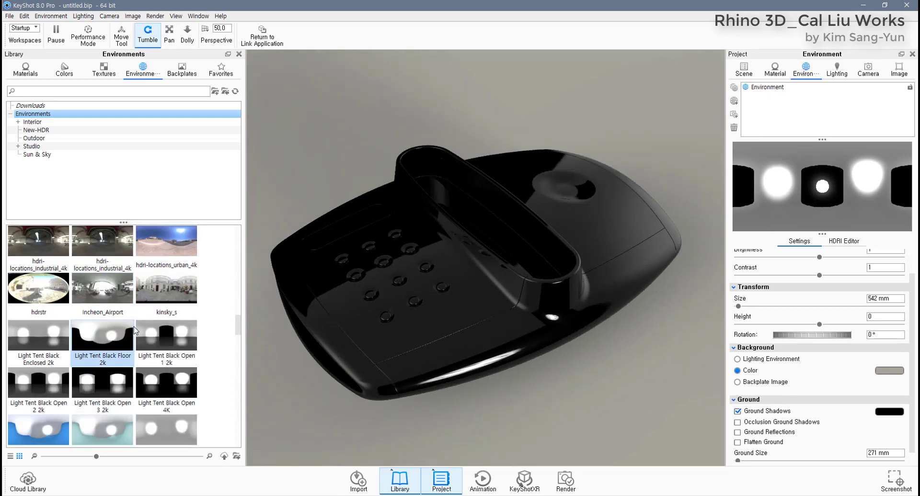
drag(102, 287, 312, 294)
drag(346, 383, 350, 318)
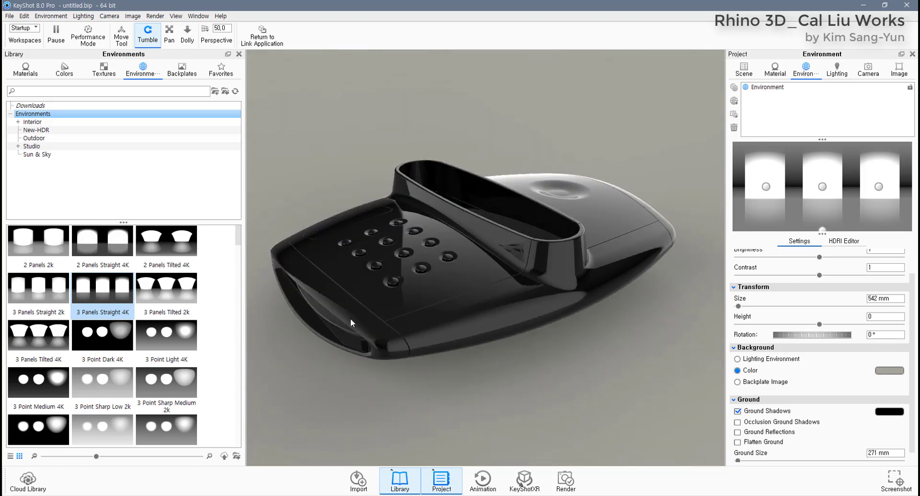
right_click(364, 330)
click(455, 347)
Try a yellow metallic paint from the material library on the black device body
click(26, 68)
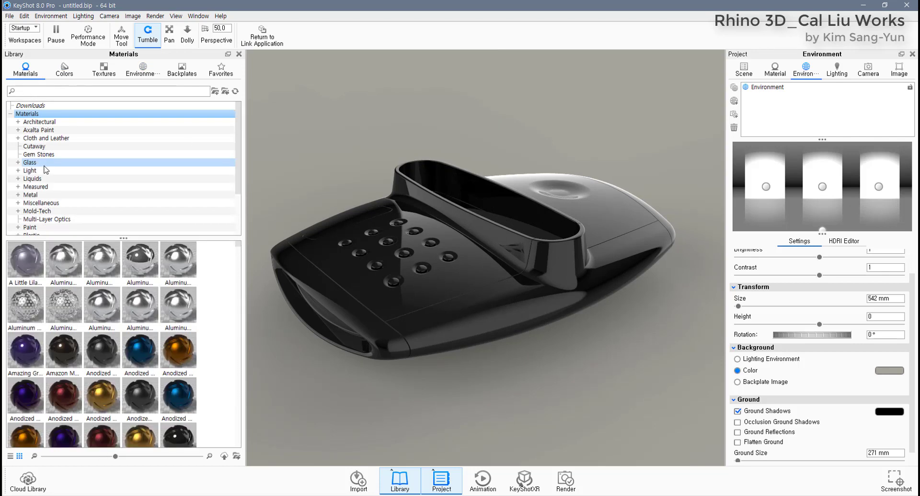
scroll(44, 186, down, 1)
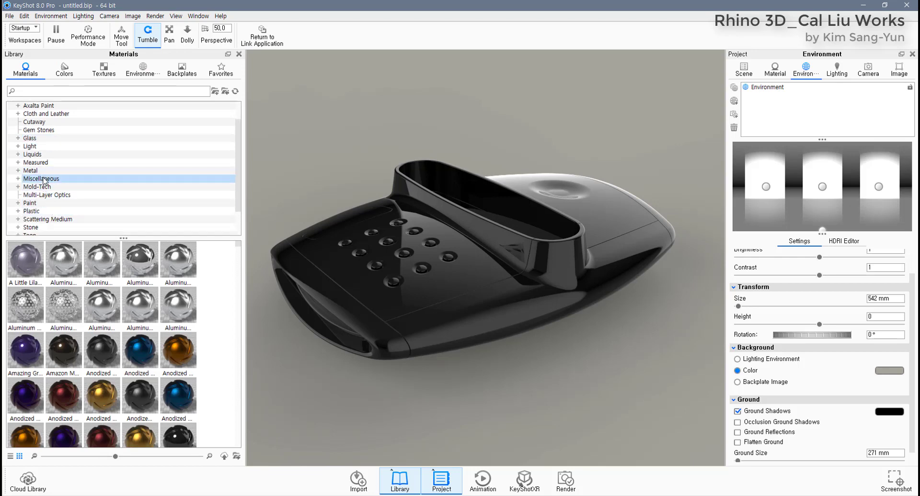
scroll(47, 221, down, 2)
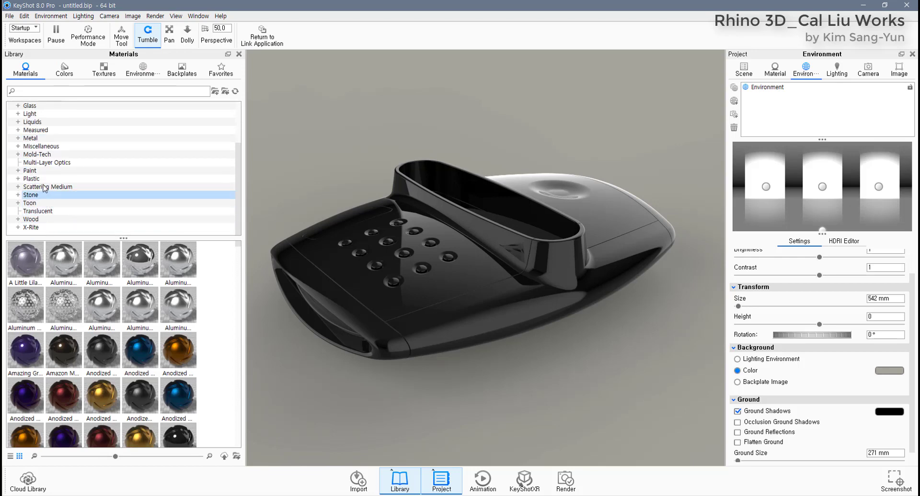
double_click(32, 170)
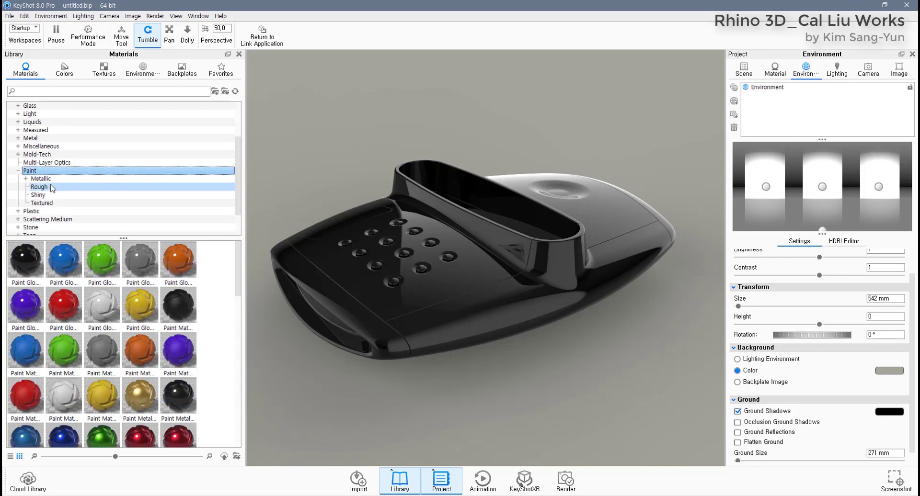
click(40, 179)
scroll(87, 364, down, 2)
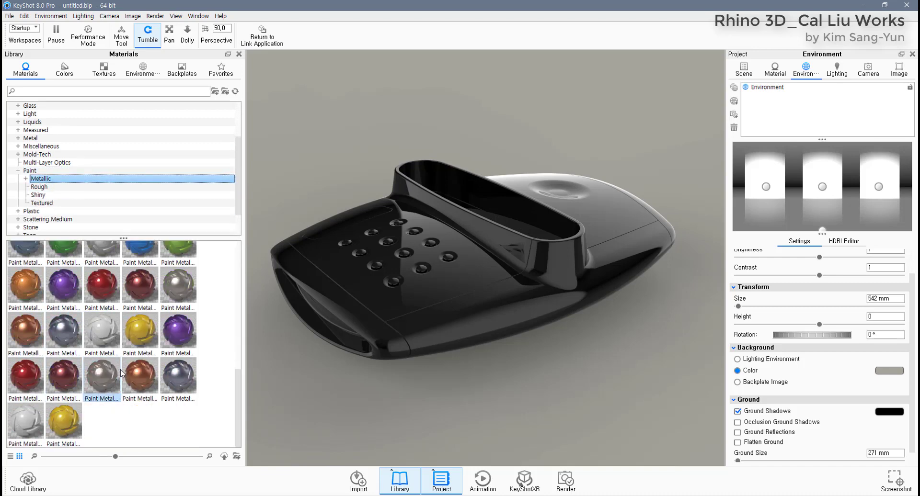
mouse_move(139, 333)
mouse_down()
mouse_move(233, 322)
mouse_move(437, 333)
mouse_move(411, 339)
mouse_move(416, 376)
mouse_up()
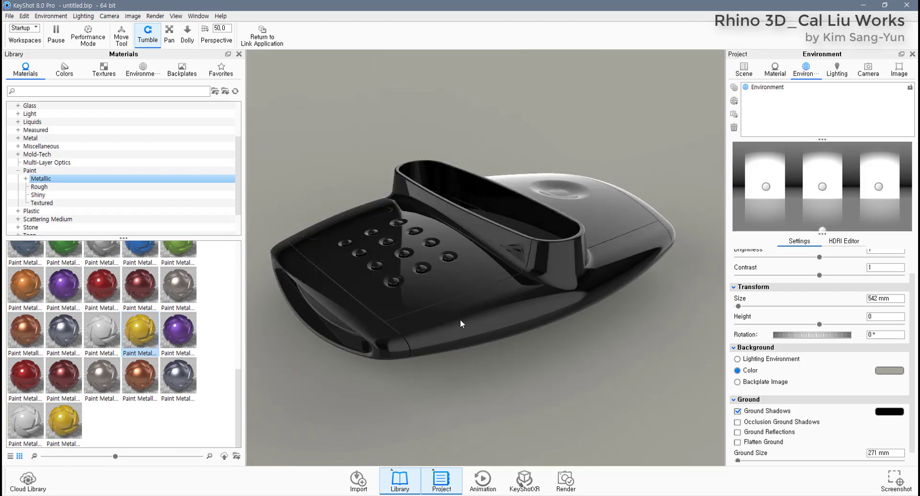
Unlink the material of the device's long front side part and apply Paint Metallic Yellow to that part only
click(743, 68)
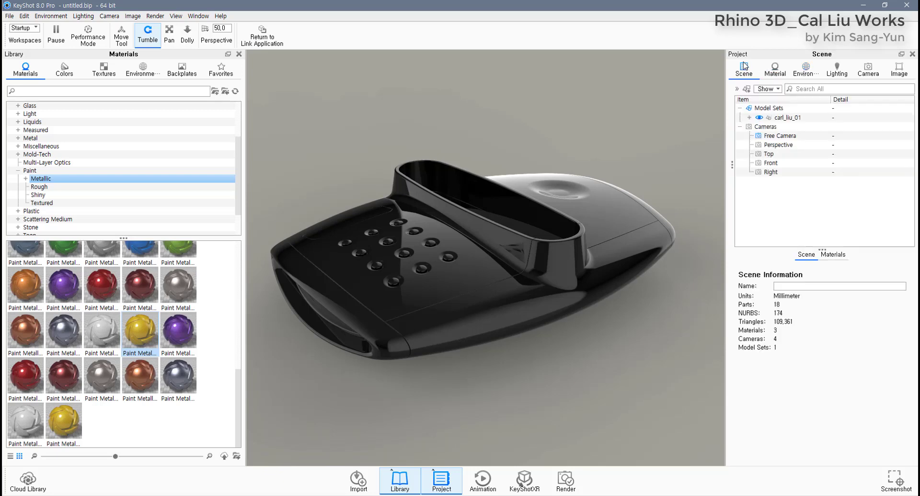
click(497, 305)
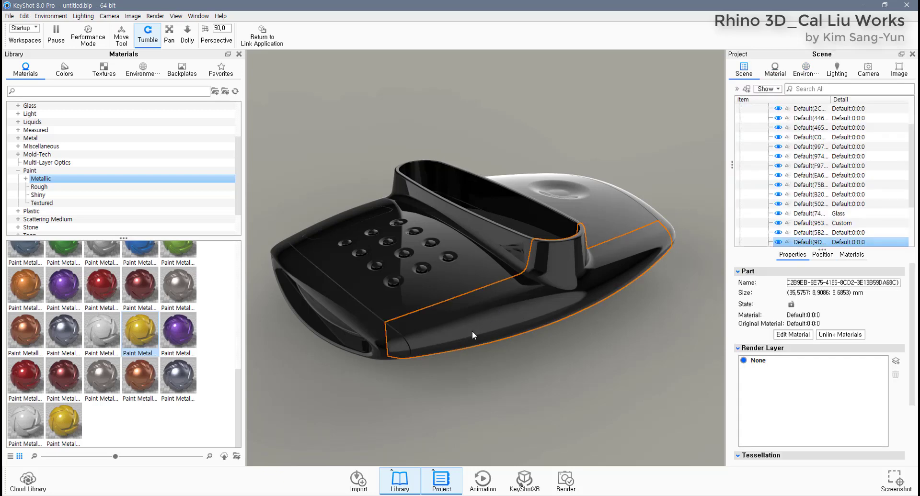
right_click(508, 310)
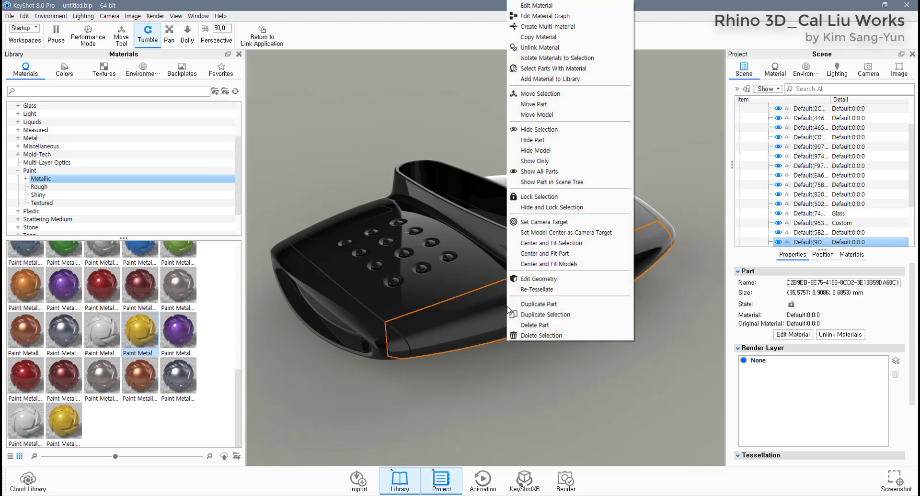
click(542, 48)
mouse_move(63, 421)
mouse_down()
mouse_move(318, 404)
mouse_move(454, 346)
mouse_move(474, 353)
mouse_up()
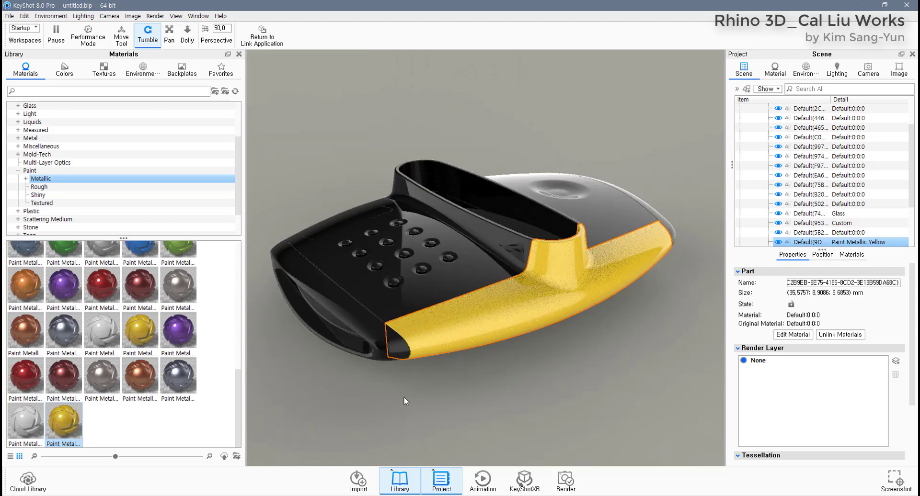
Apply the white Paint Metallic Orange peel material to the remaining black body parts
right_click(470, 423)
click(433, 392)
drag(433, 392, 371, 326)
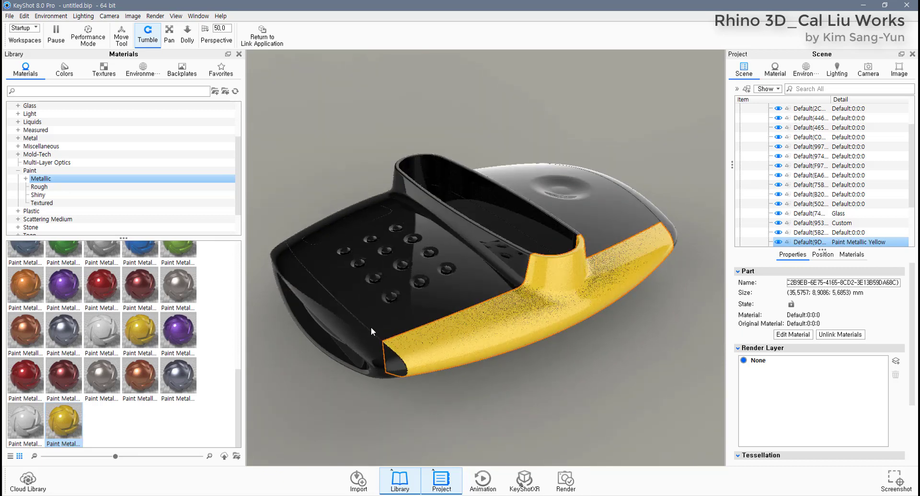
drag(103, 336, 334, 315)
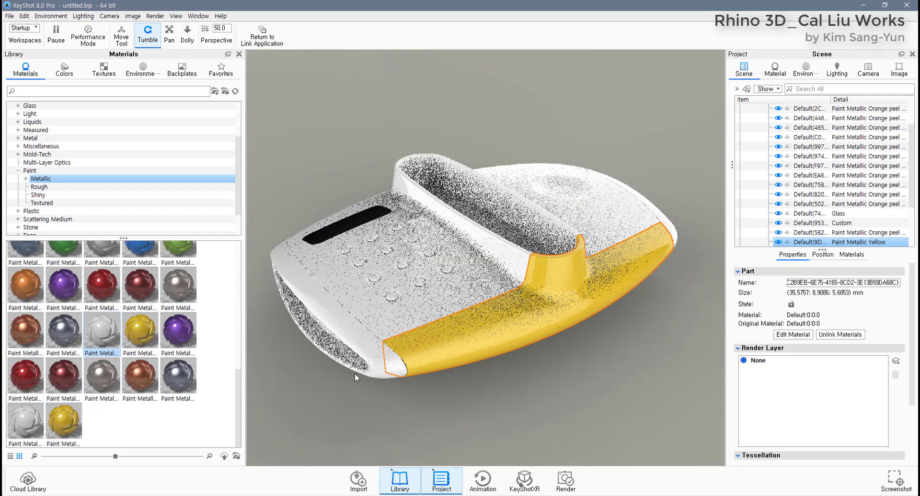
drag(540, 366, 579, 365)
Try a silver metallic paint on the white body parts
scroll(121, 370, up, 2)
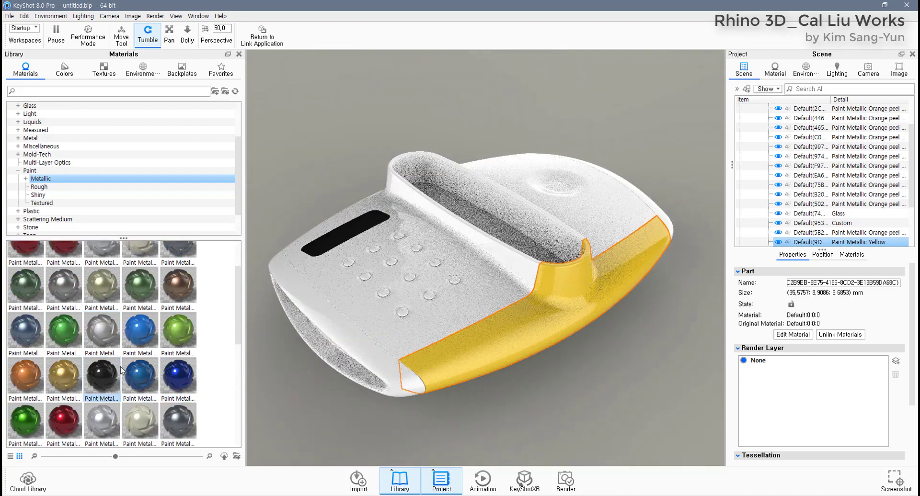
drag(102, 421, 297, 410)
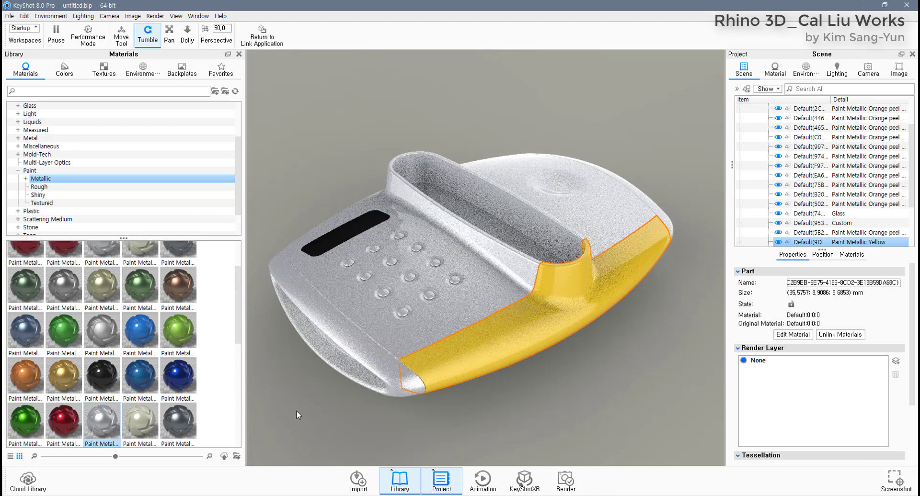
click(304, 401)
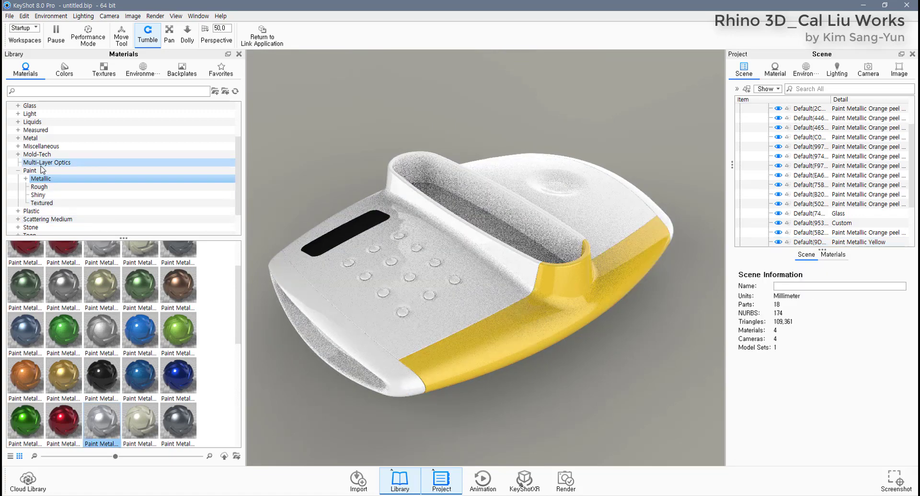
Apply the Soft Shiny Green plastic from the material library to the yellow side part
scroll(42, 169, up, 3)
scroll(44, 196, down, 4)
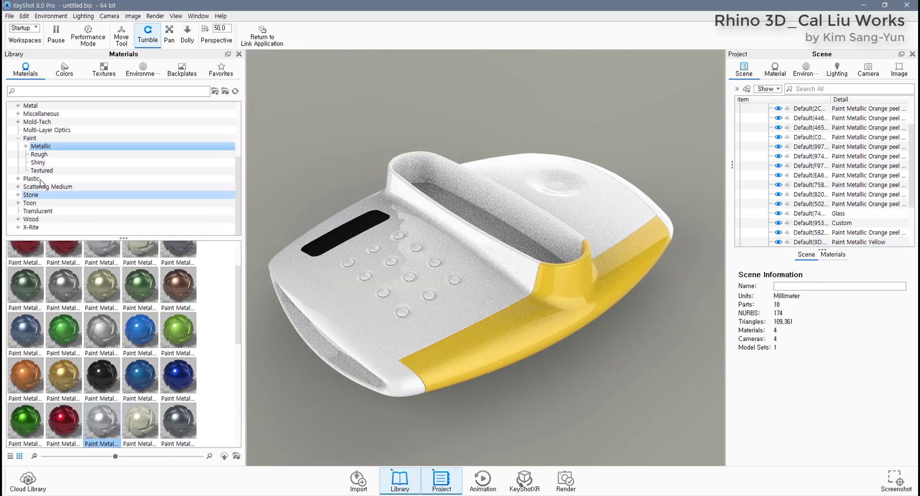
click(38, 180)
click(18, 179)
scroll(66, 203, down, 1)
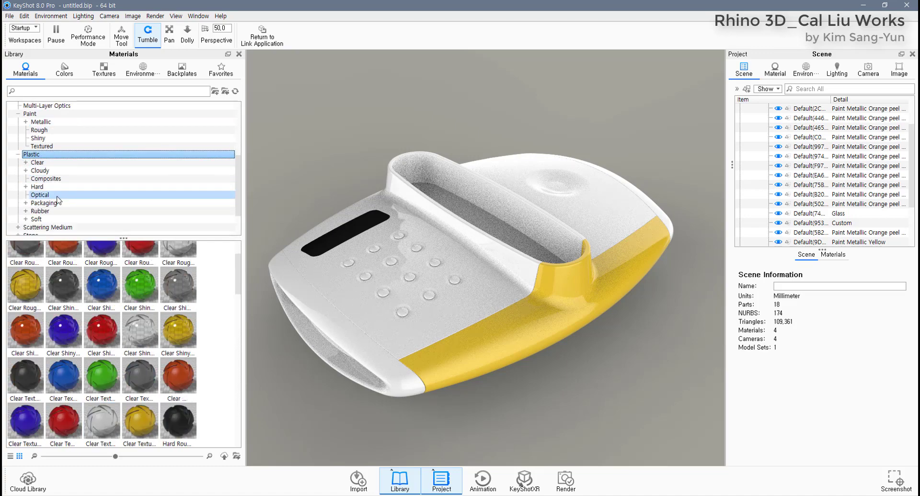
scroll(115, 322, up, 2)
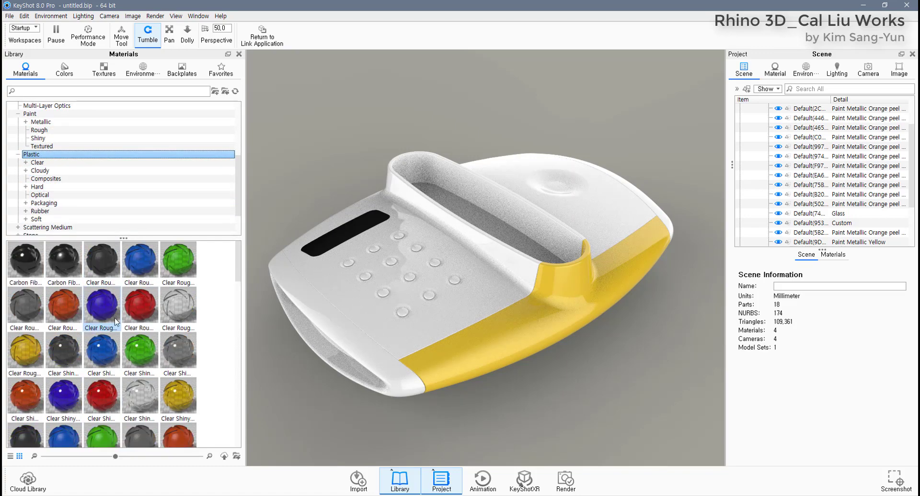
scroll(116, 321, down, 10)
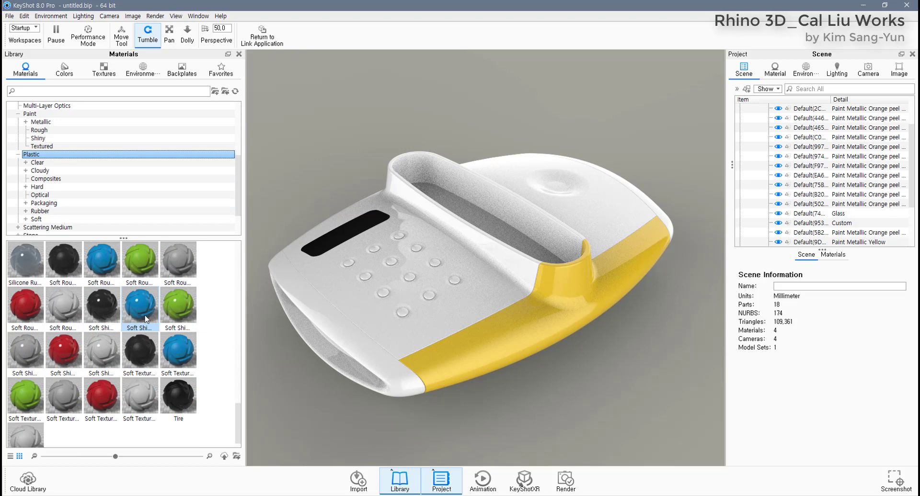
mouse_move(146, 319)
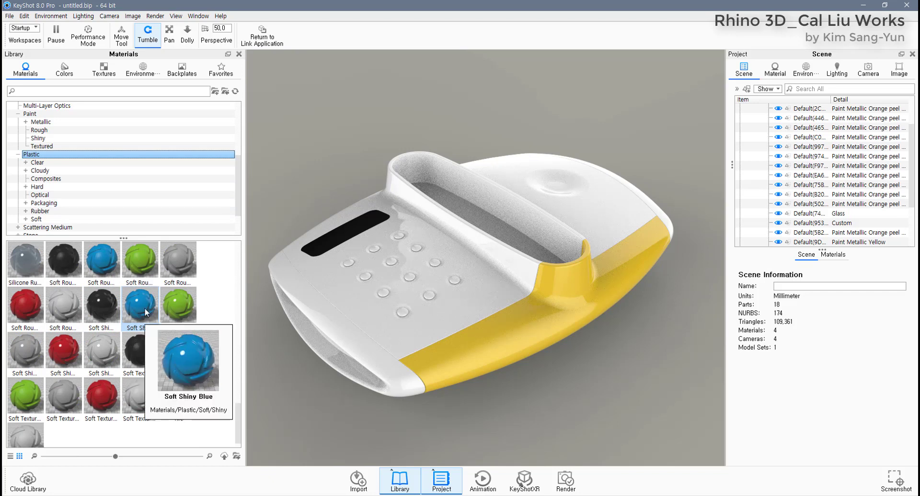
scroll(157, 386, down, 1)
scroll(157, 386, up, 4)
scroll(157, 386, down, 5)
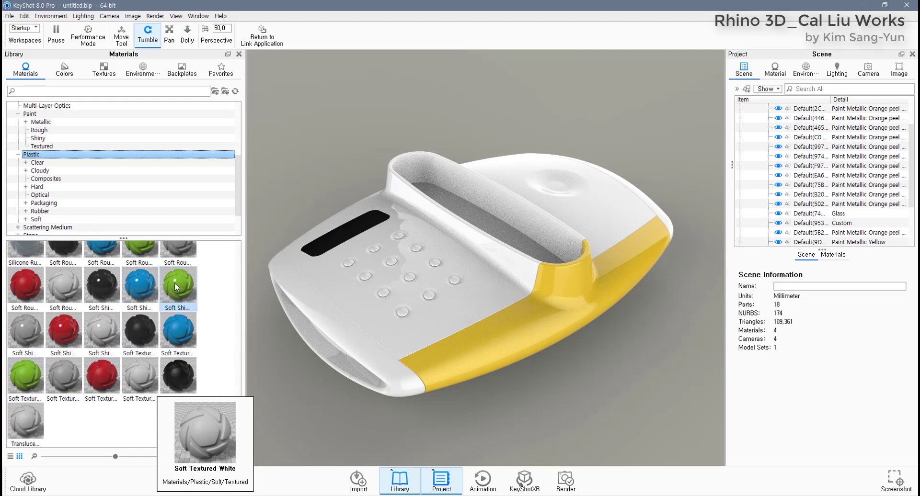
drag(177, 286, 468, 368)
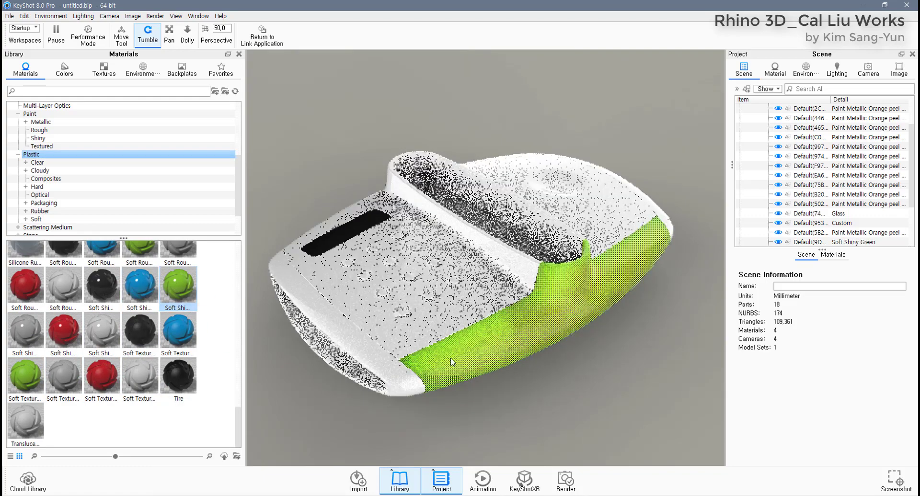
Change the side part's Soft Shiny Green surface colour to yellow, RGB 252, 230, 44 (#FCE62C)
double_click(488, 347)
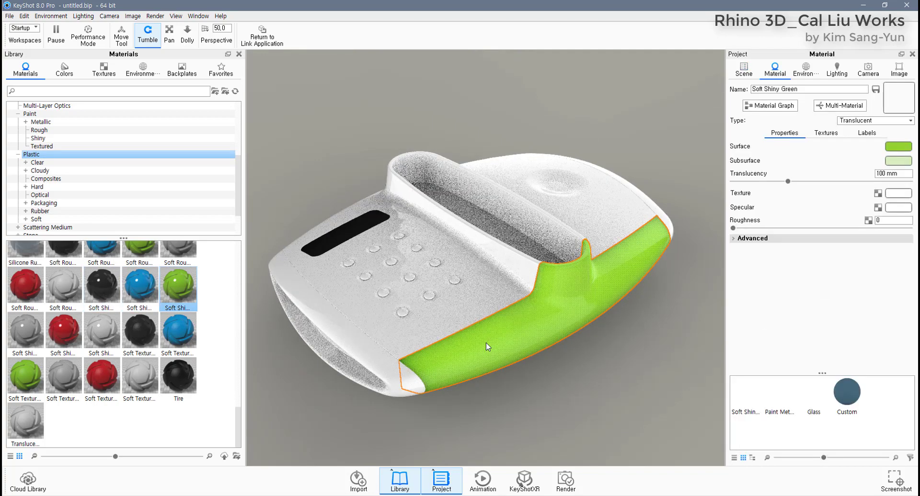
click(898, 146)
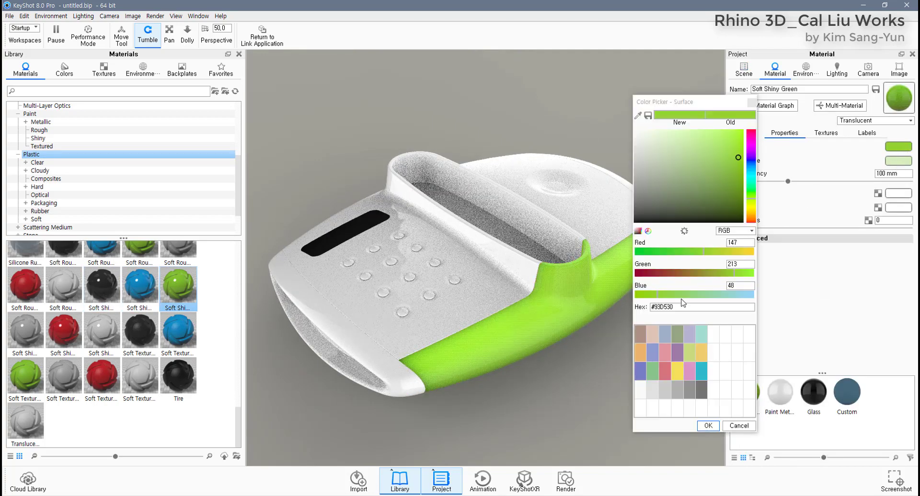
click(678, 371)
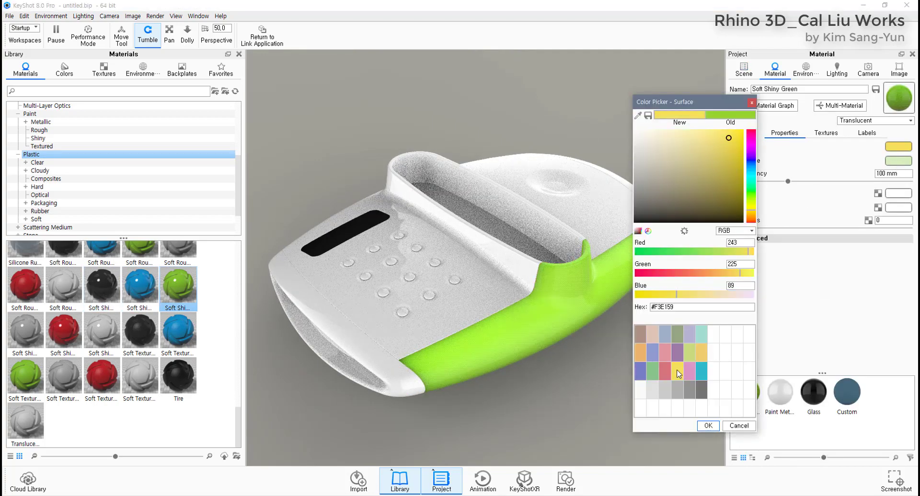
click(741, 132)
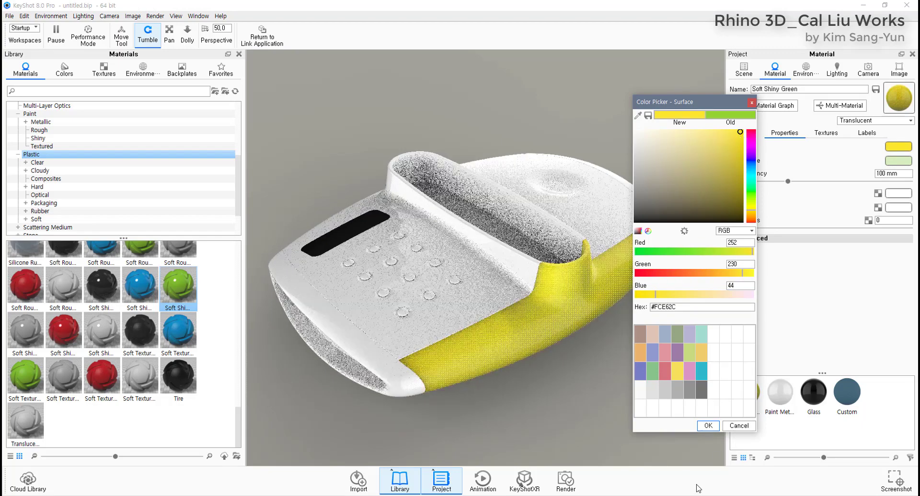
click(709, 427)
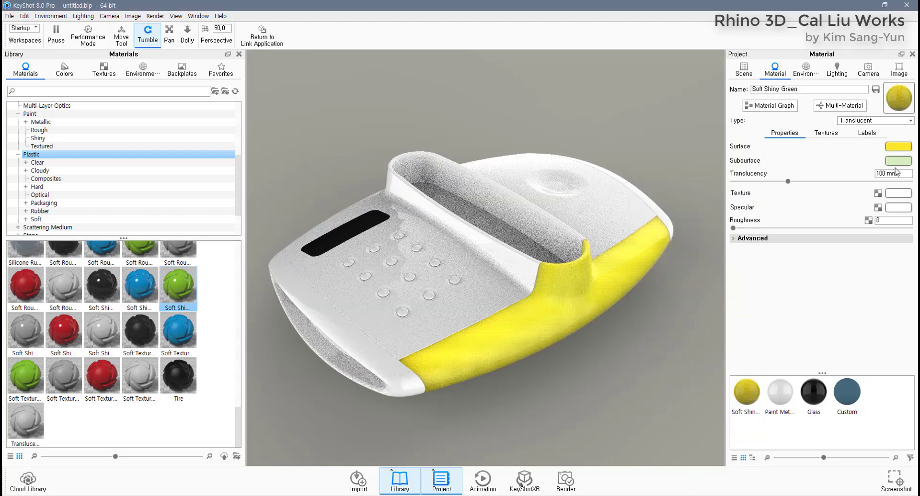
Change the side part's subsurface colour to pale yellow, RGB 250, 239, 167 (#FAEFA7)
click(900, 162)
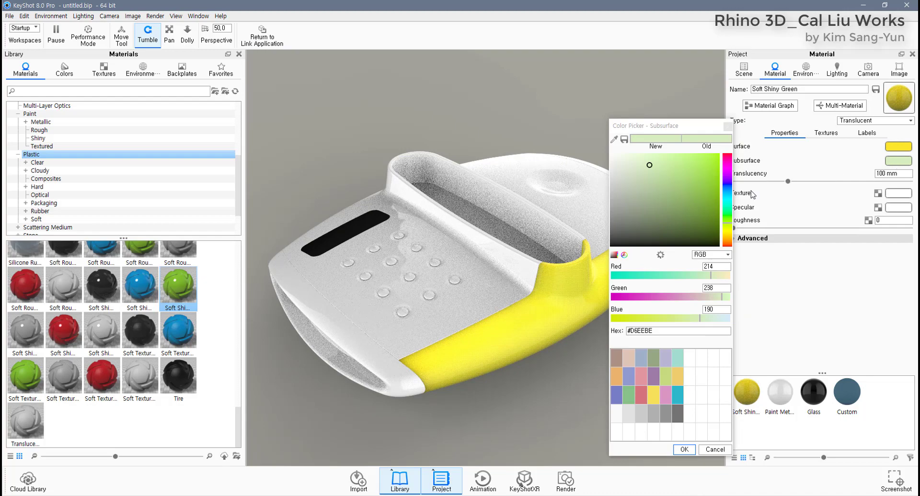
click(655, 401)
drag(706, 159, 673, 160)
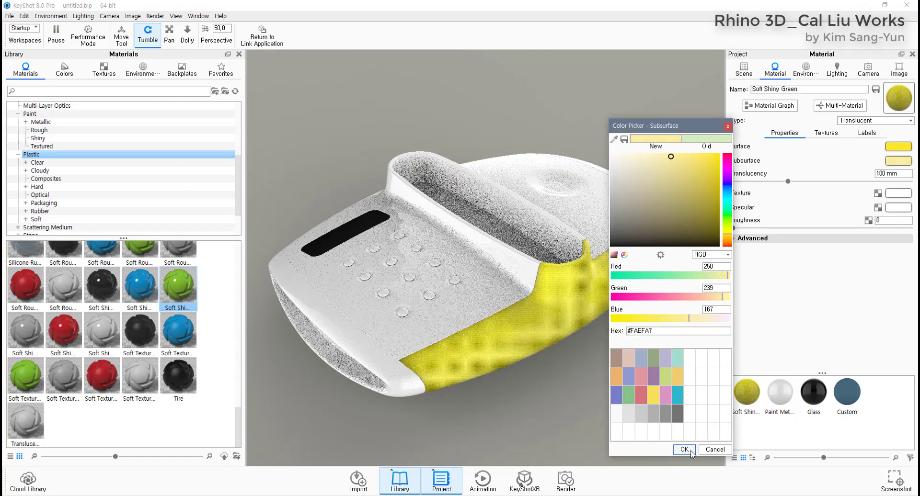
click(690, 450)
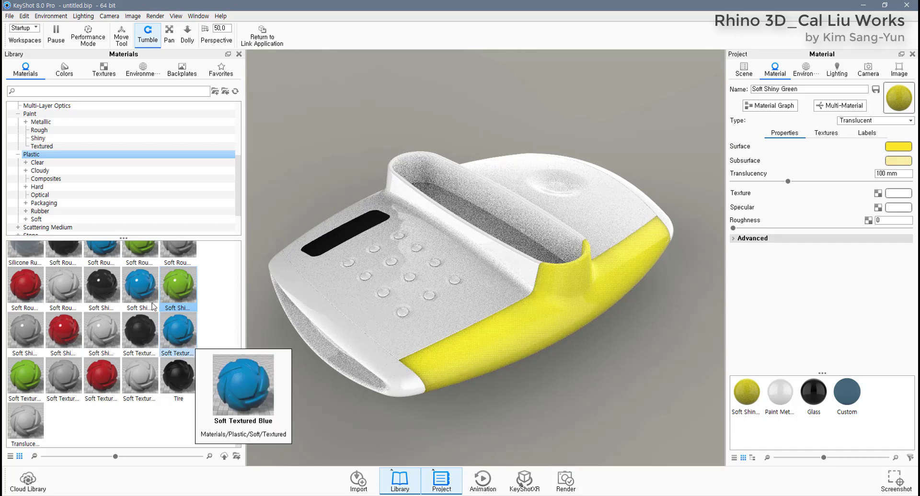
Apply the Soft Shiny Blue plastic to the side part, keeping its default surface colour
mouse_move(144, 292)
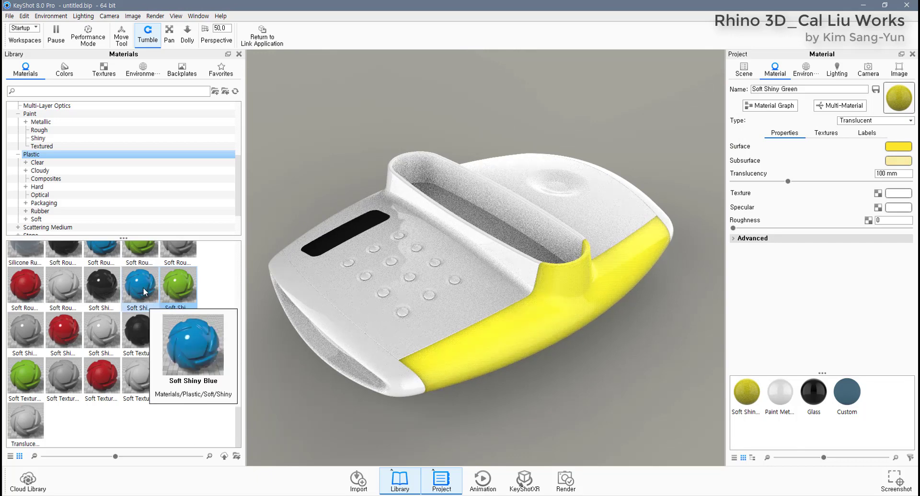
drag(144, 293, 480, 387)
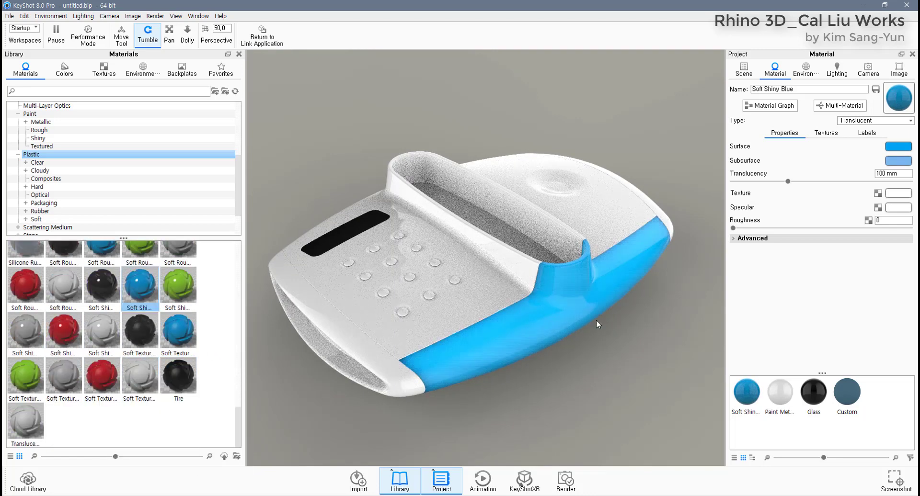
click(899, 147)
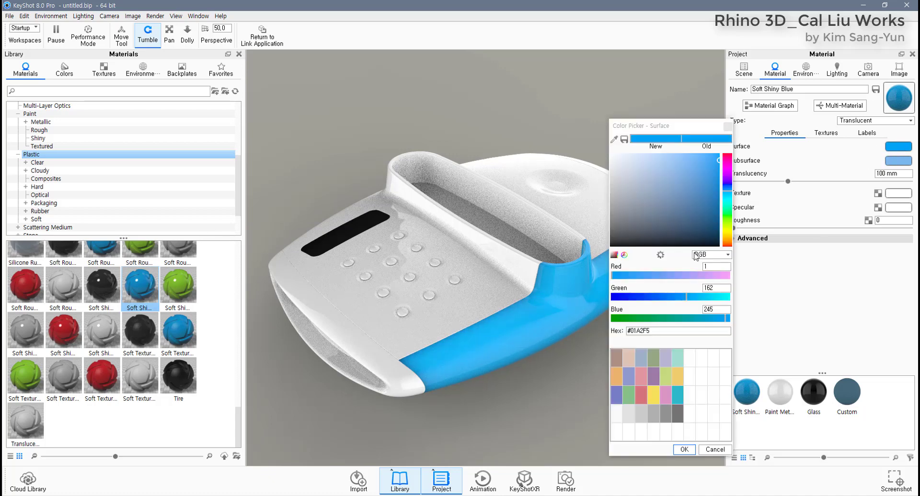
click(719, 452)
Try a golden yellow from the PANTONE+ Solid Coated-V3 colour library on the blue side part, and undo it
click(63, 67)
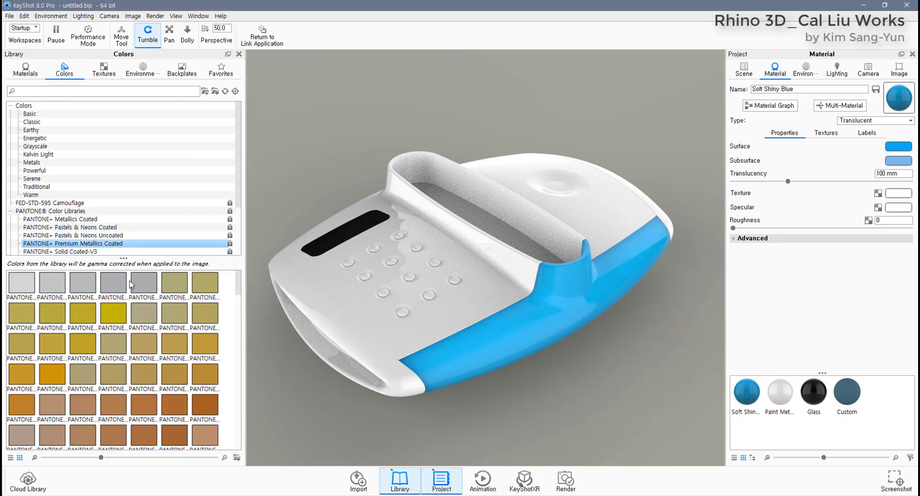
scroll(147, 342, down, 15)
scroll(150, 345, up, 15)
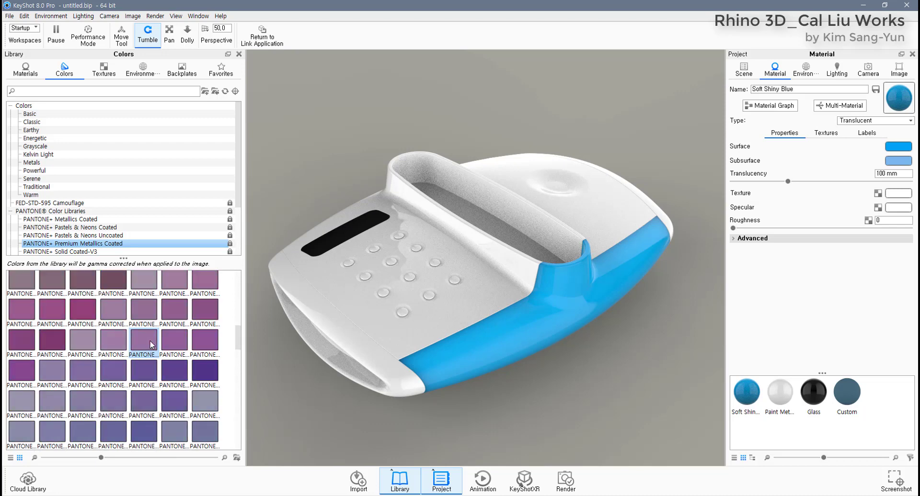
click(71, 235)
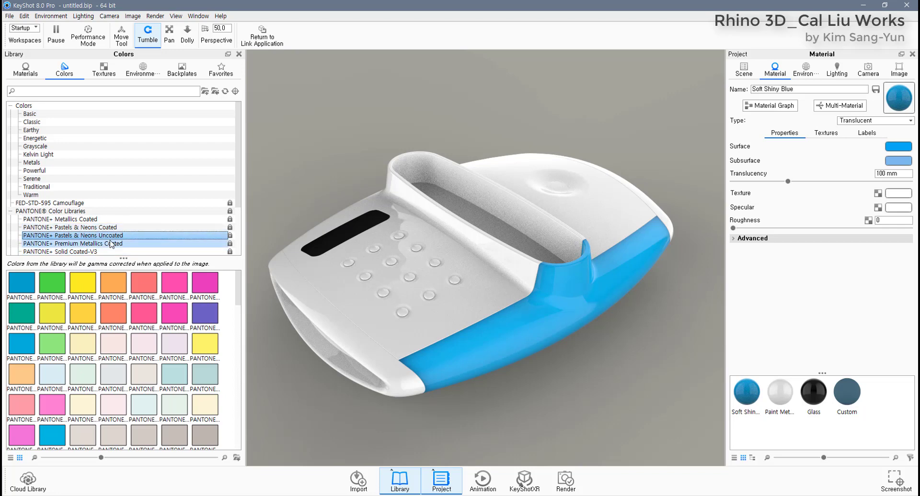
scroll(113, 247, down, 1)
click(87, 228)
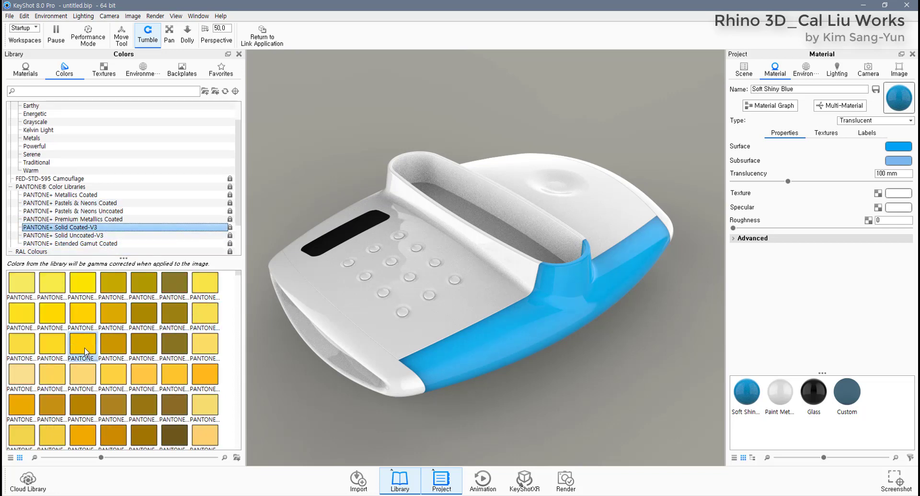
drag(85, 351, 516, 345)
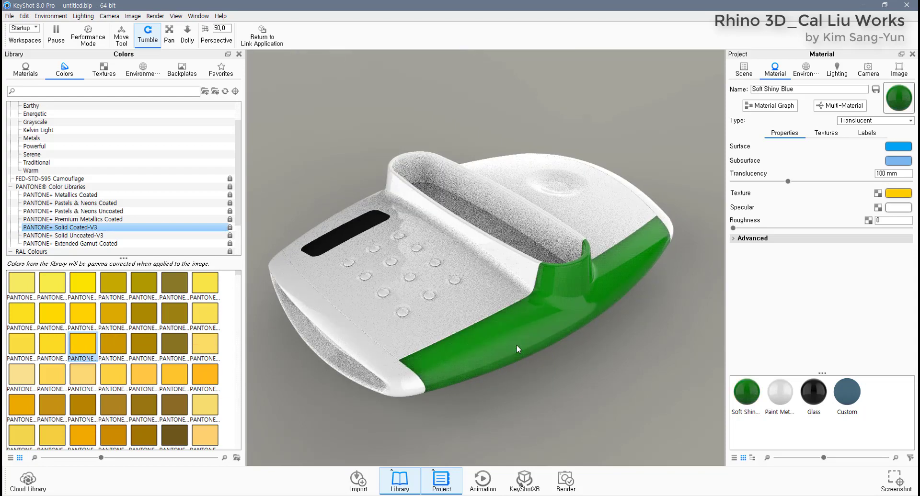
key(ctrl+z)
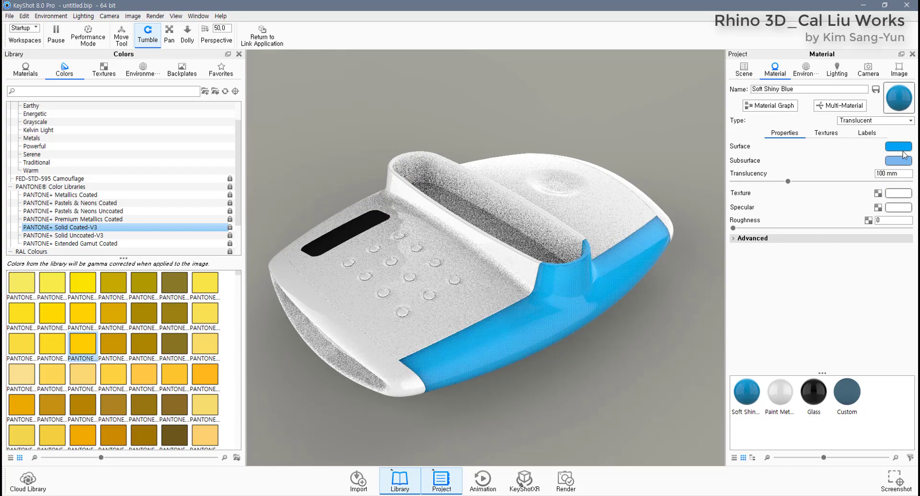
Change the blue side part's surface colour to the saved yellow swatch
click(904, 155)
click(653, 400)
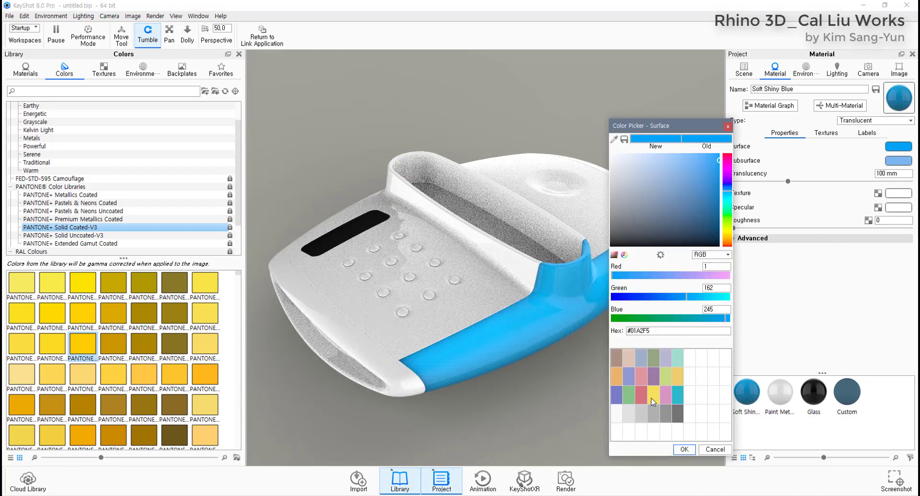
click(684, 449)
Change the side part's subsurface colour to pale yellow, RGB 255, 243, 167 (#FFF3A7)
click(898, 161)
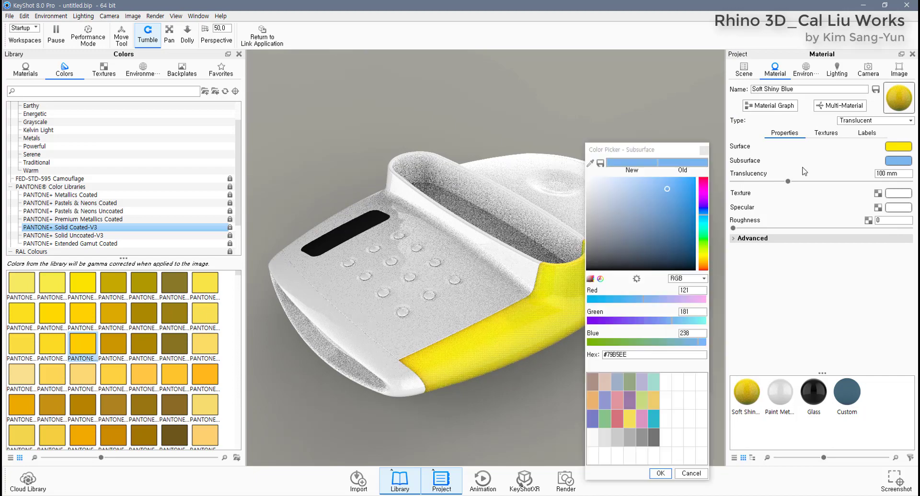
click(629, 419)
click(649, 178)
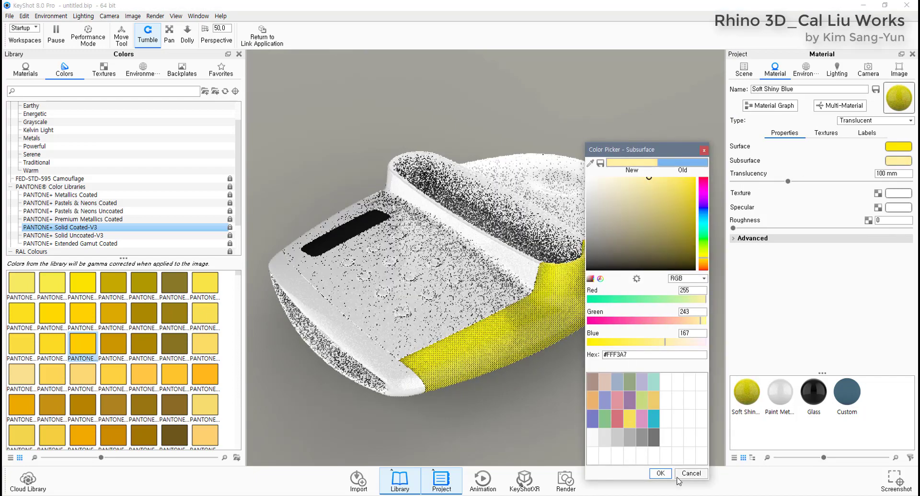
click(660, 473)
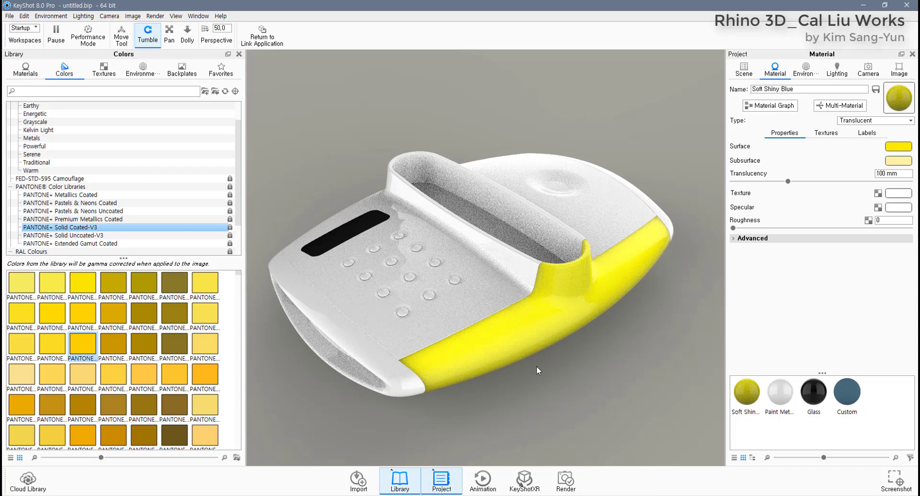
Unlink the white paint material of the recessed end part below the keypad
drag(328, 416, 396, 321)
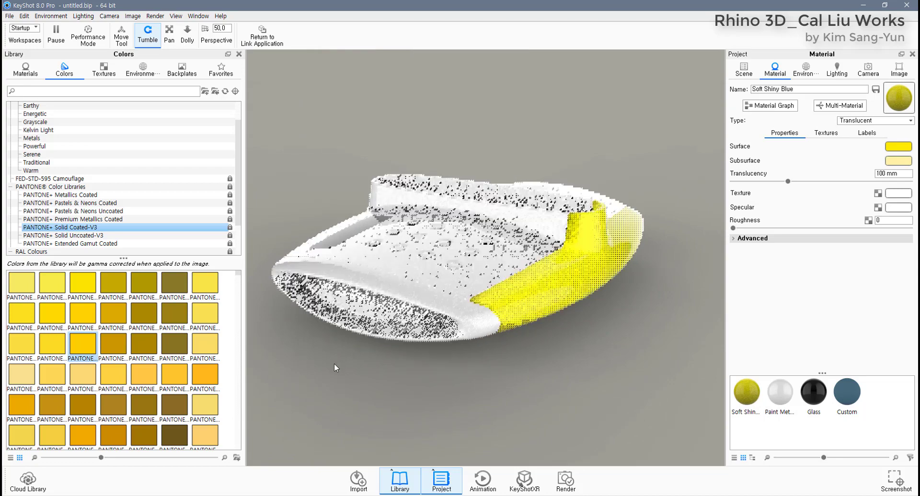
click(390, 300)
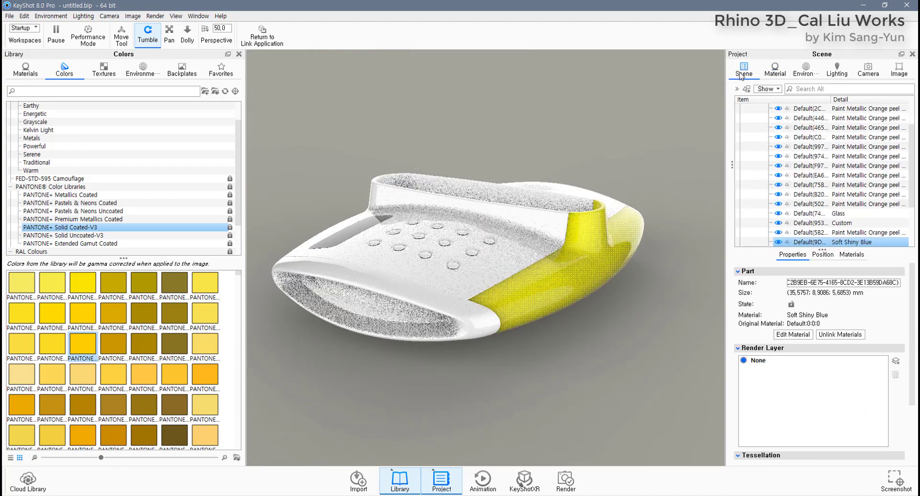
click(369, 310)
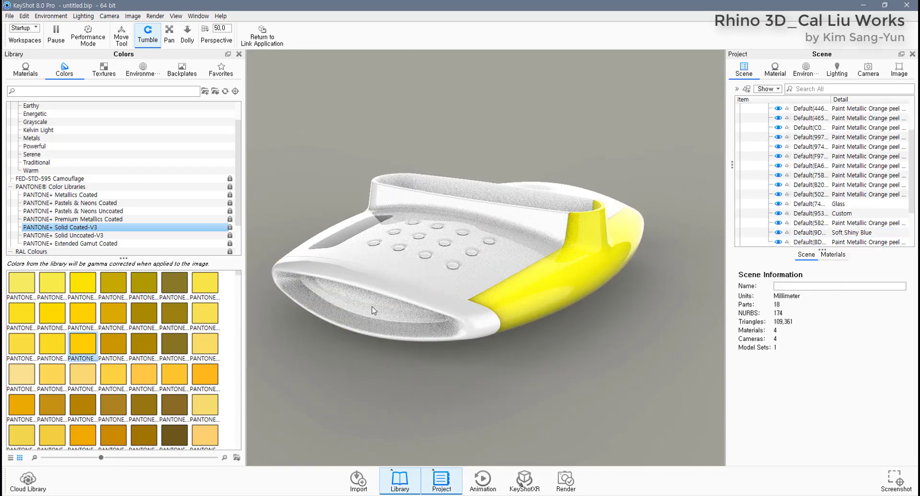
right_click(373, 308)
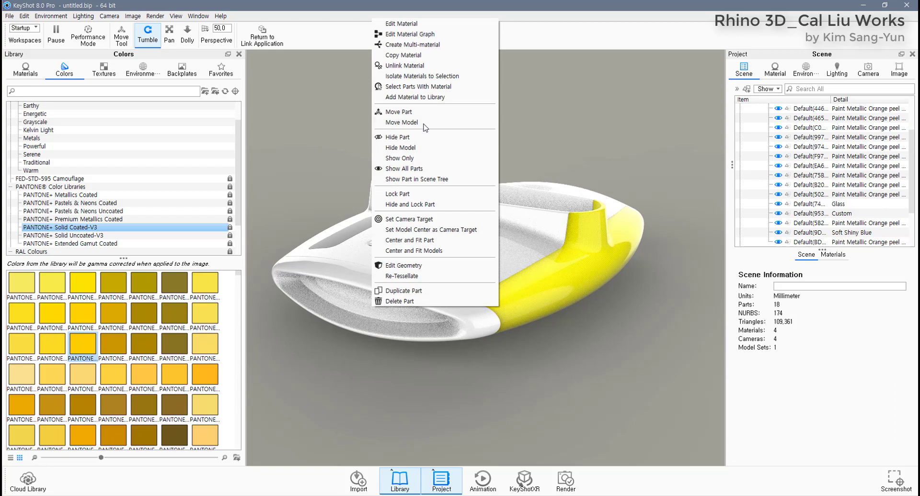
click(404, 66)
click(363, 316)
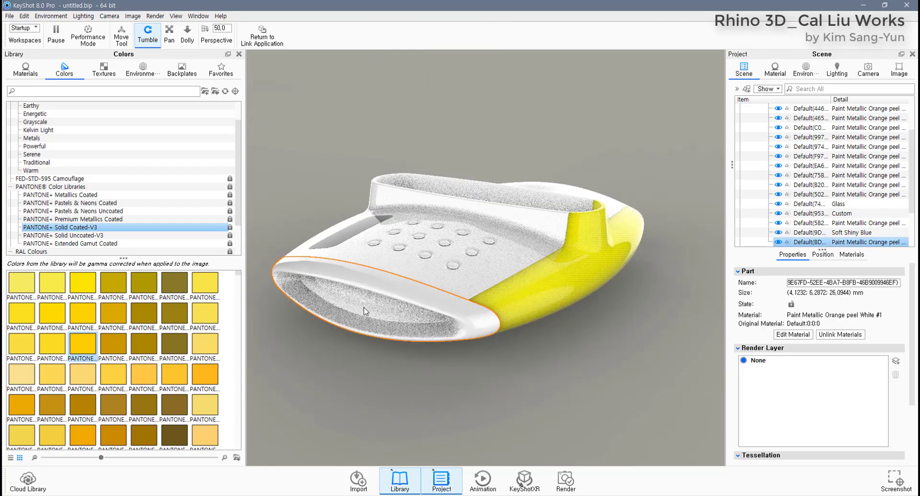
click(549, 343)
Unlink the white paint material of the recessed end part on the opposite side of the device
drag(488, 364, 559, 273)
right_click(559, 273)
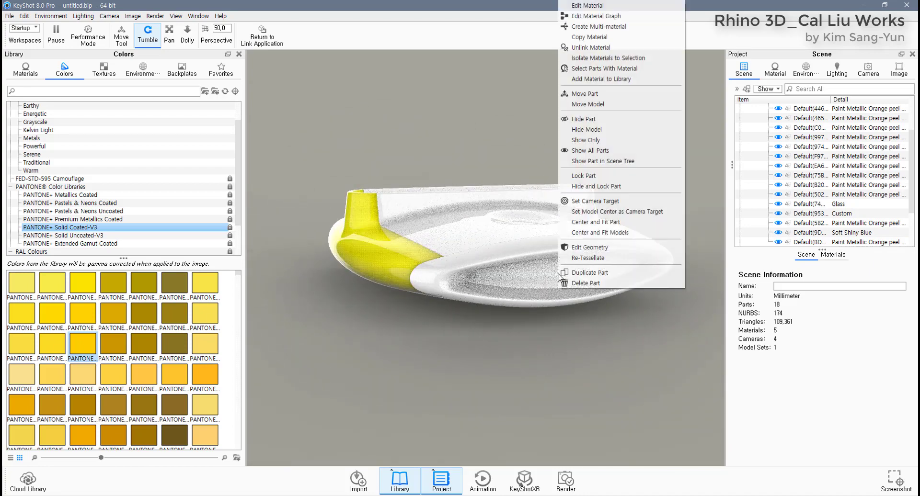
click(593, 48)
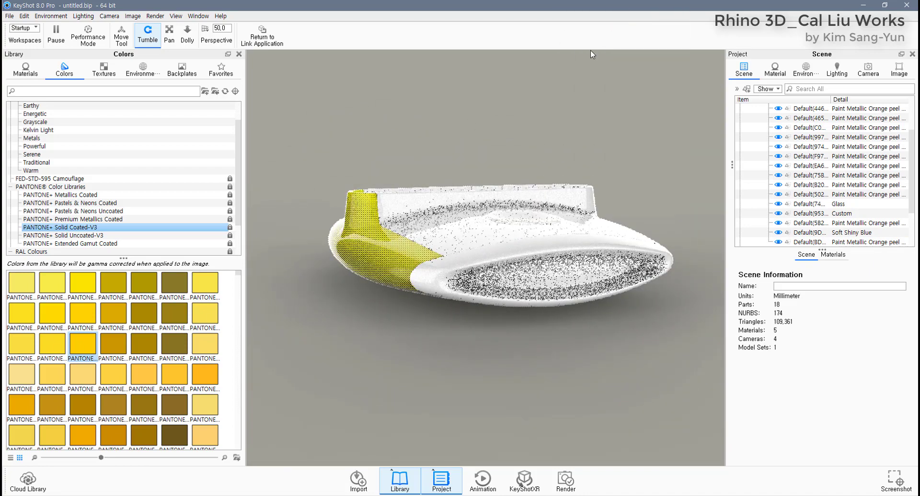
Find Electric Yellow in the Energetic colour group and try to apply it to the recessed end part
click(26, 71)
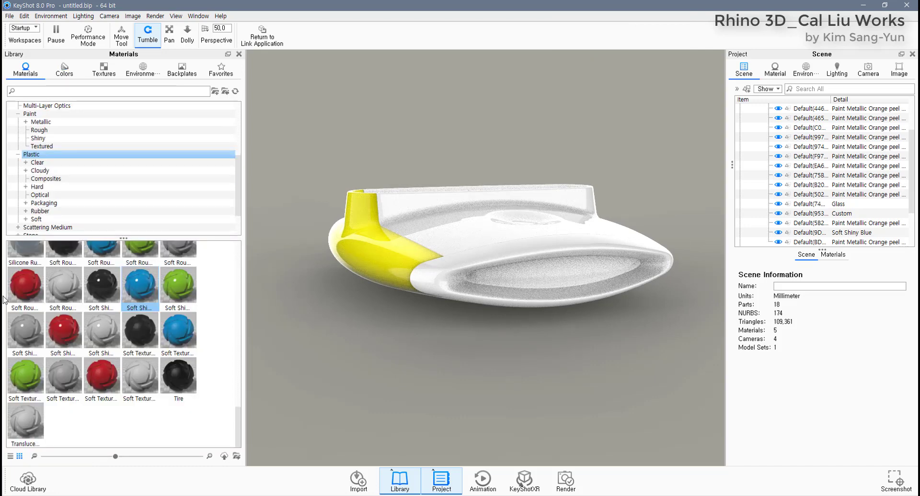
scroll(90, 327, up, 10)
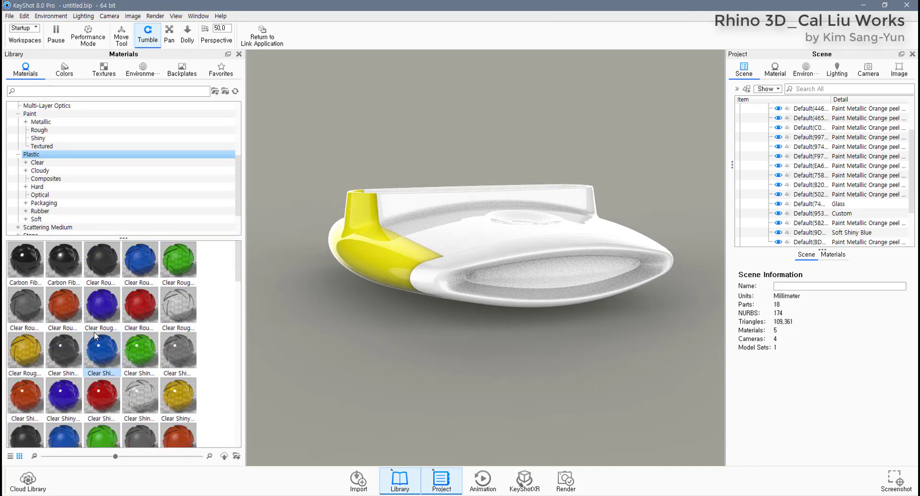
scroll(94, 333, down, 3)
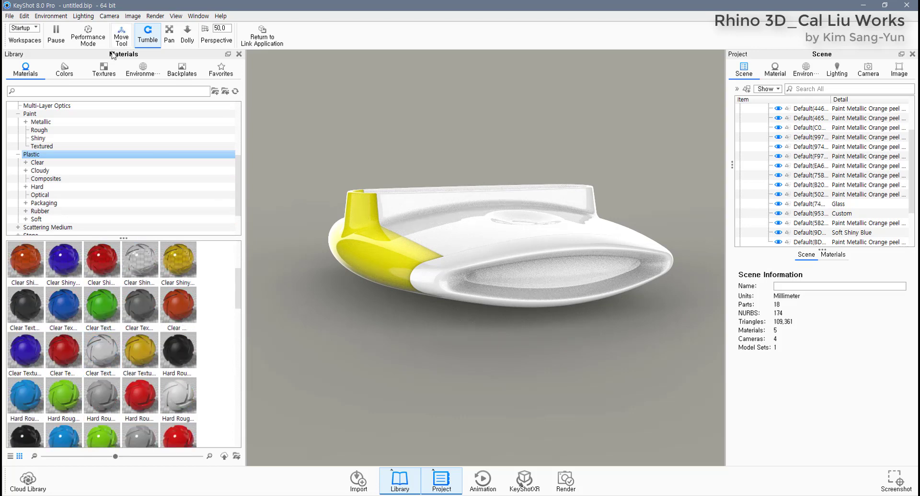
click(65, 71)
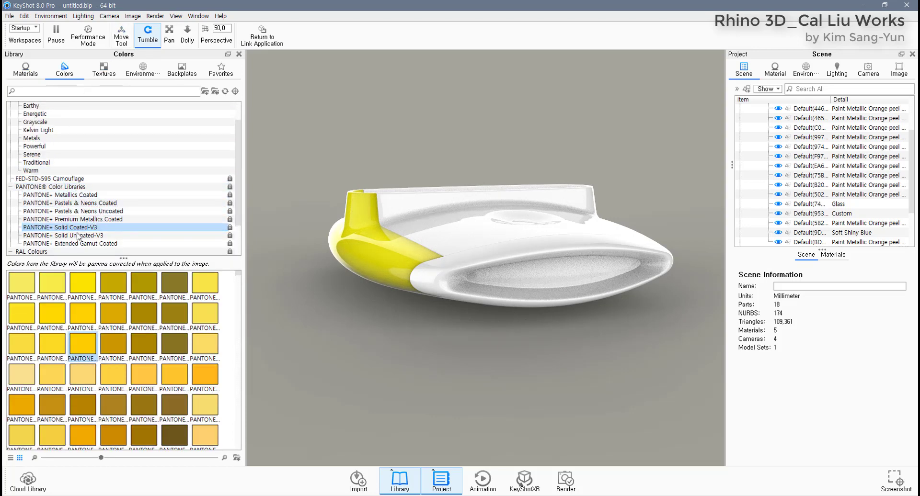
scroll(107, 221, up, 1)
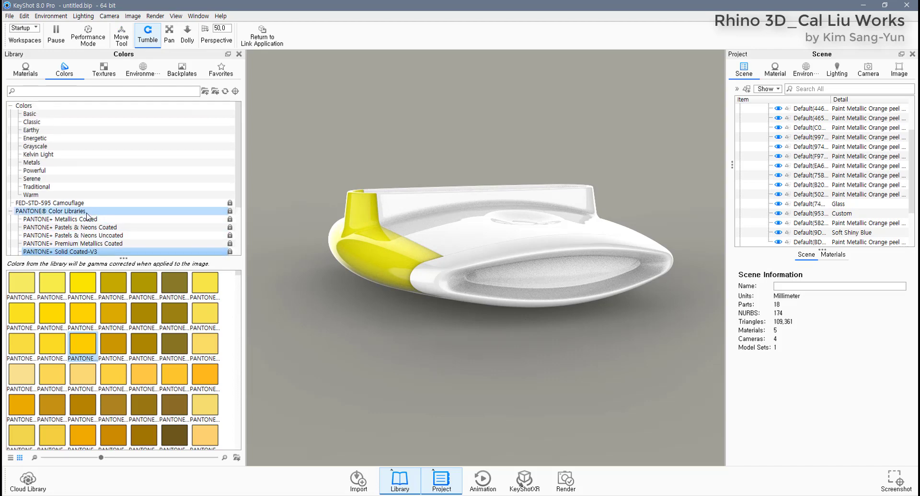
click(116, 228)
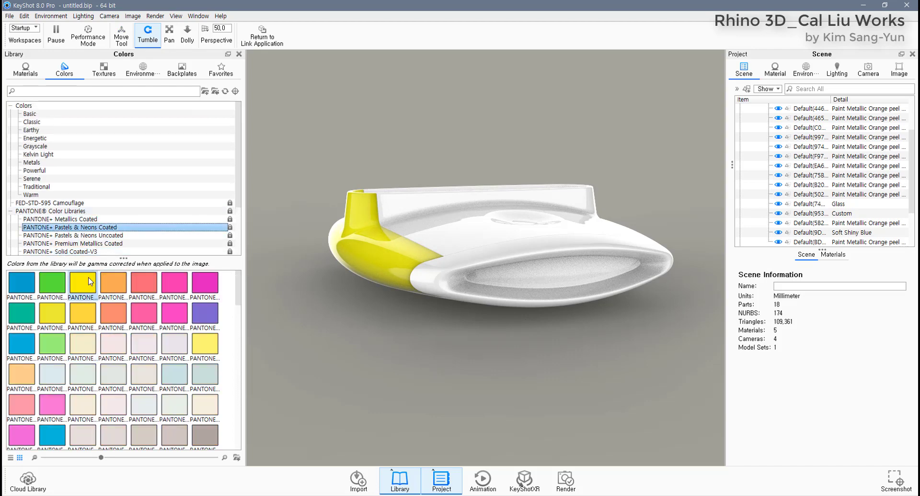
mouse_move(90, 282)
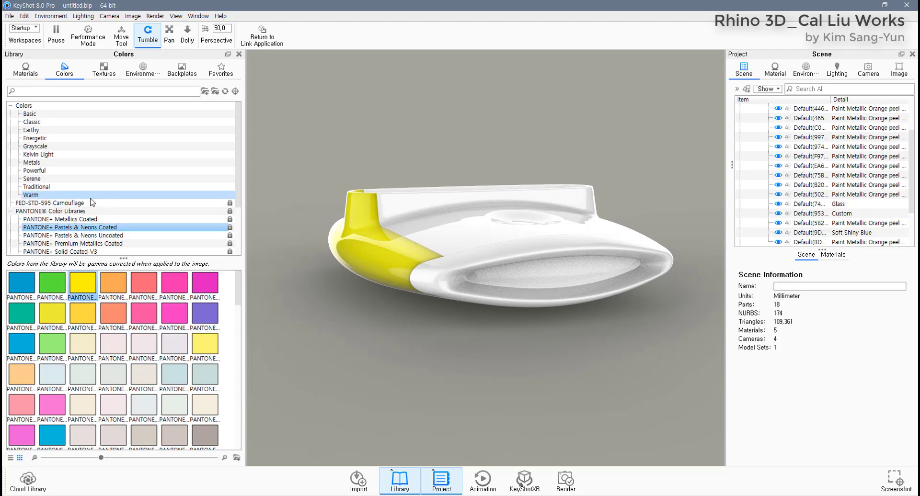
click(52, 139)
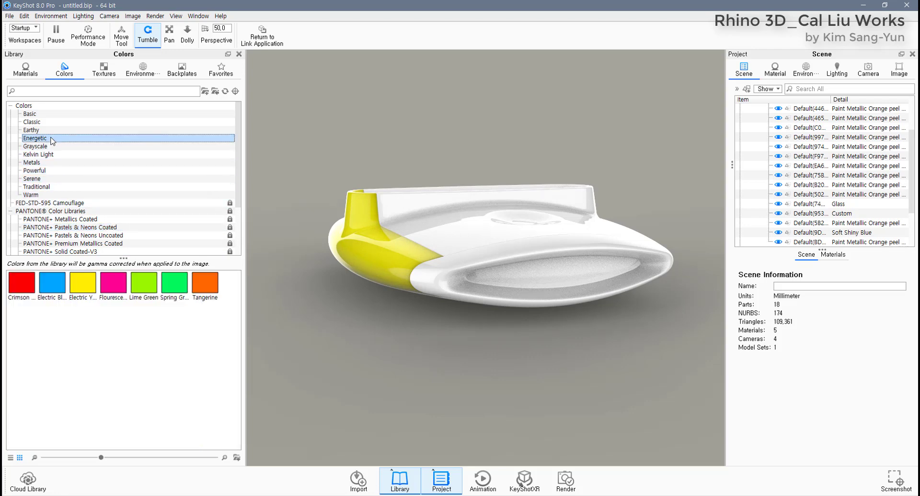
mouse_move(92, 291)
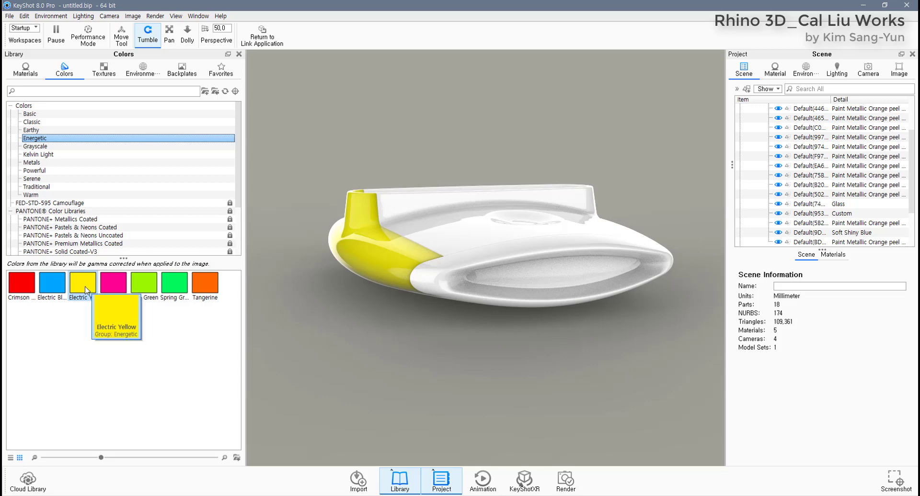
drag(86, 290, 458, 358)
Select the recessed end part to examine its extent, and try to colour its oval recess Electric Yellow
right_click(557, 275)
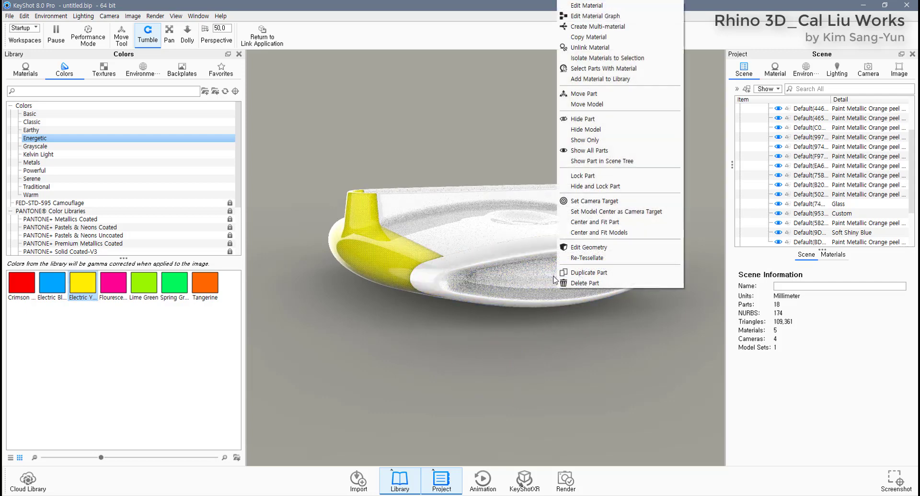
click(542, 277)
right_click(543, 280)
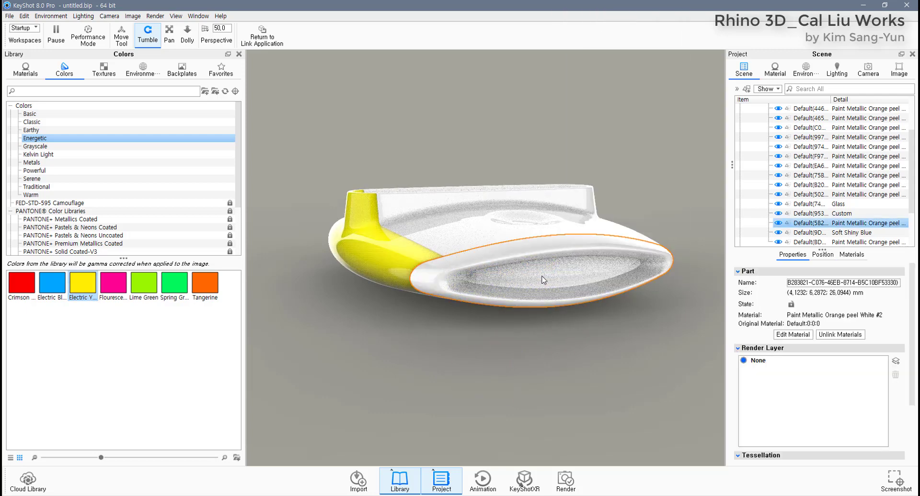
click(520, 346)
right_click(537, 272)
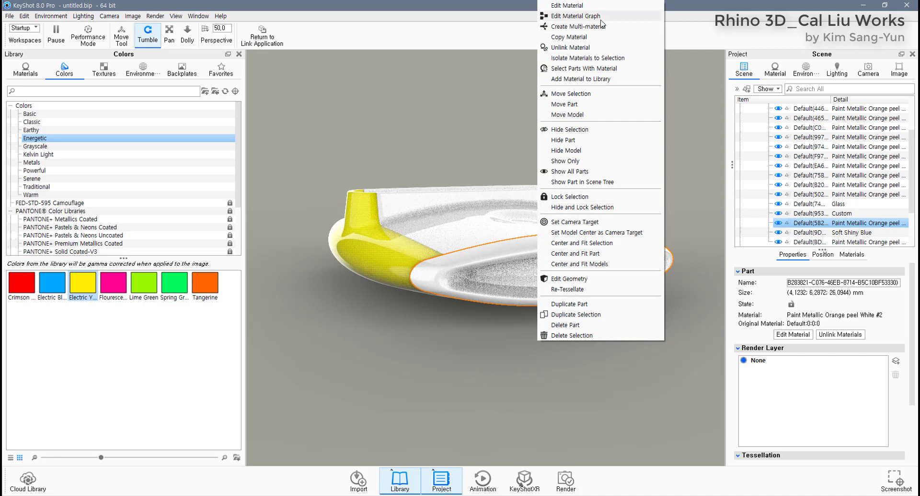
click(431, 120)
drag(83, 284, 536, 276)
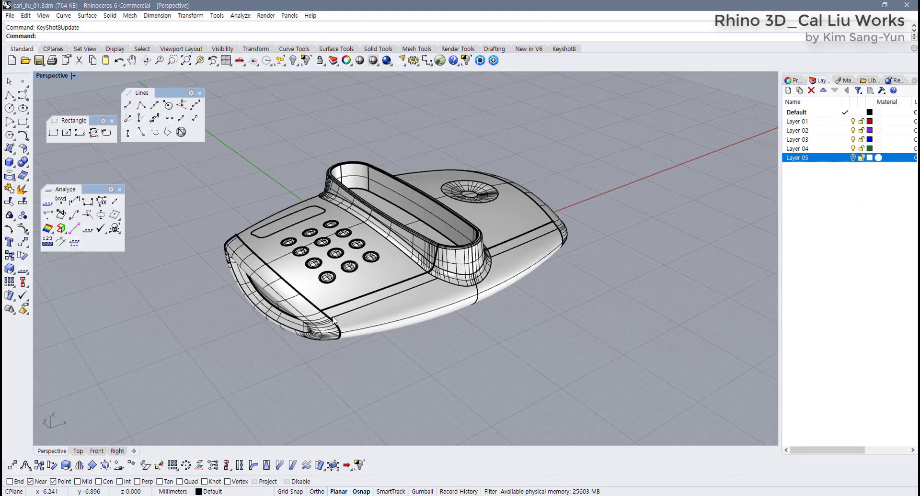
Switch to Rhino and extract the oval recess surfaces from the polysurfaces at both ends of the device
right_drag(333, 319, 360, 282)
scroll(357, 281, up, 4)
click(355, 282)
click(329, 384)
right_drag(328, 385, 328, 355)
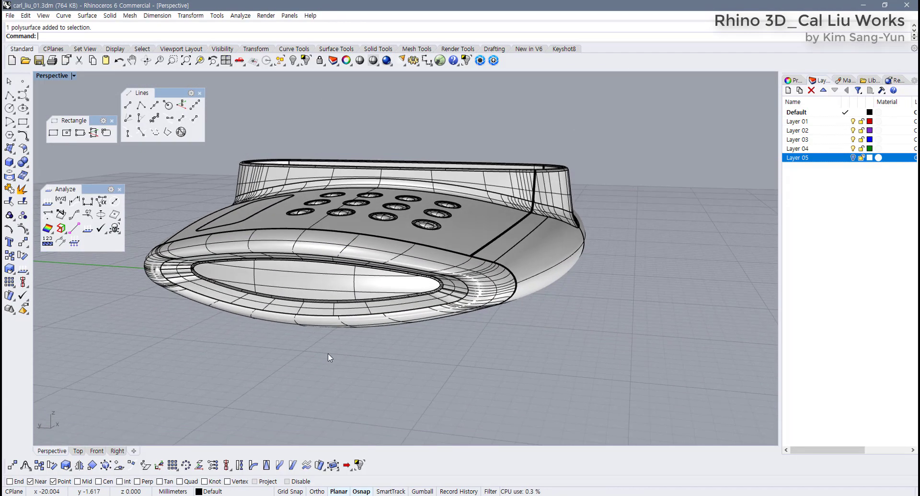
right_click(23, 191)
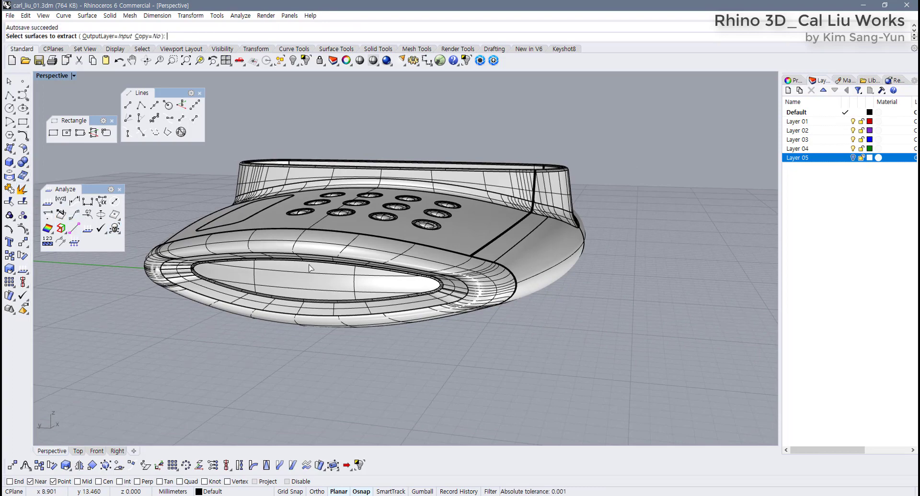
click(308, 273)
right_drag(308, 273, 429, 328)
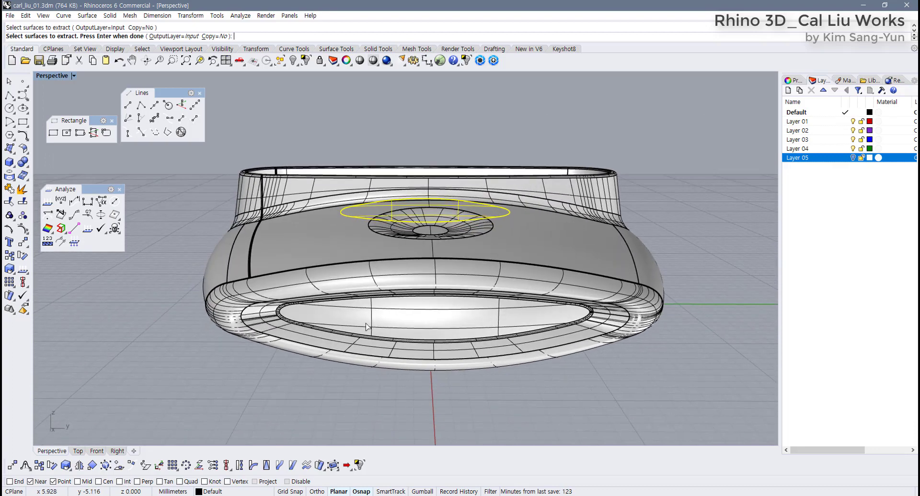
click(428, 327)
key(Return)
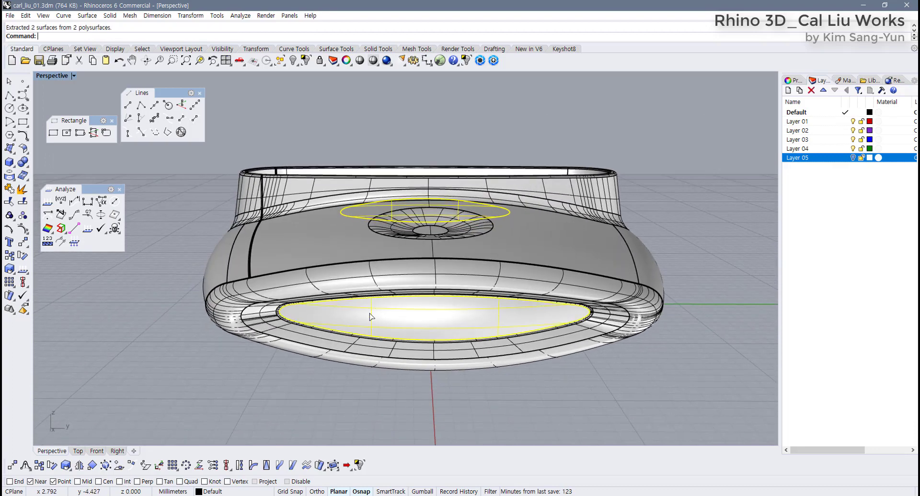
right_drag(371, 316, 497, 172)
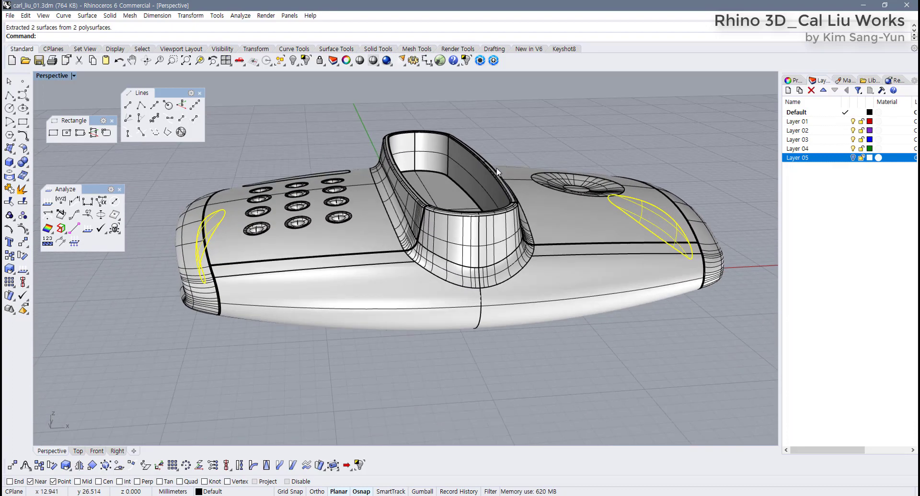
Update the KeyShot scene from Rhino and try to colour the oval end recess Electric Yellow
click(494, 60)
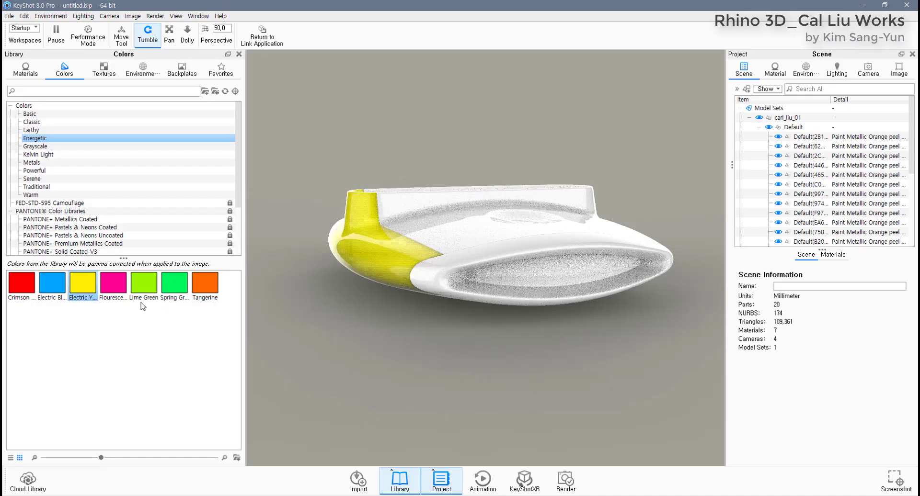
drag(83, 284, 524, 357)
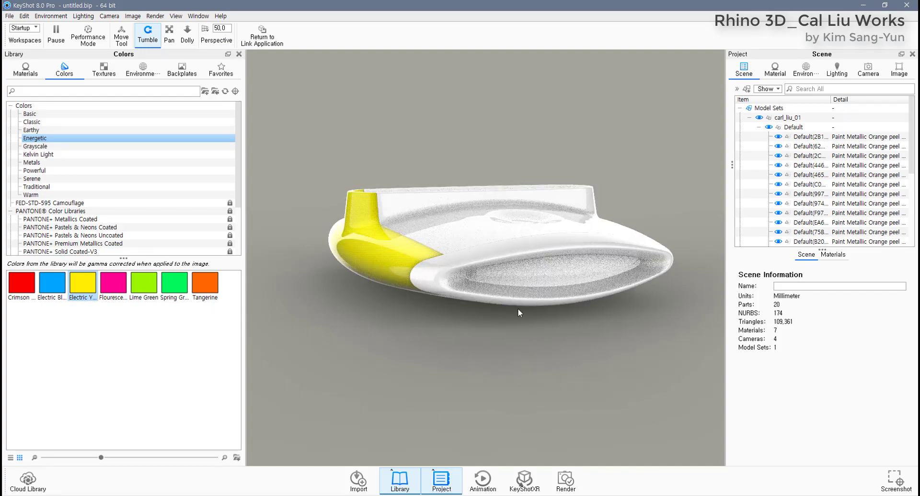
Unlink the material of the white upper body and try to apply Electric Yellow to the oval end recess
drag(423, 346, 424, 397)
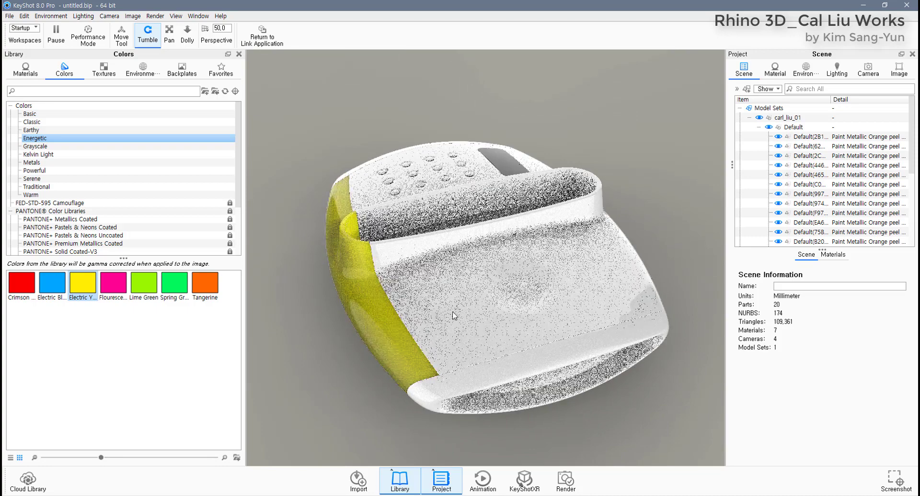
right_click(438, 287)
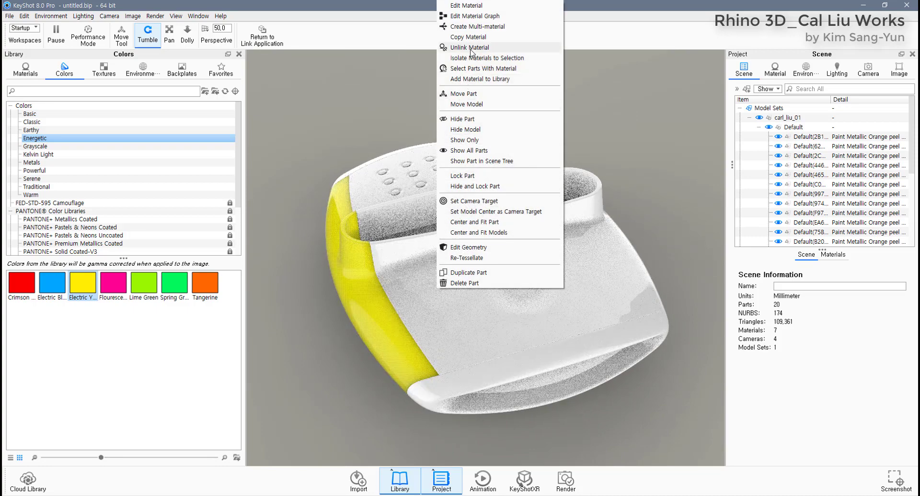
click(467, 49)
drag(623, 410, 570, 331)
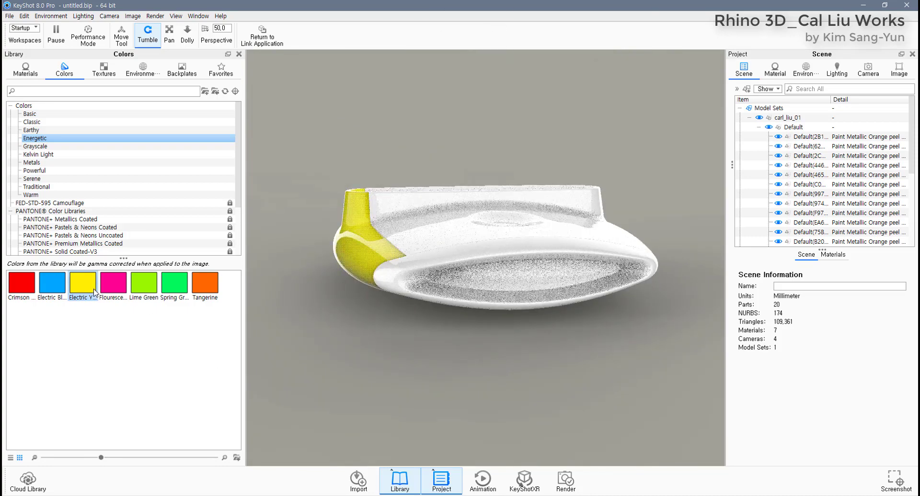
drag(83, 284, 508, 295)
Examine from above which parts share the yellow colour, including the keypad buttons, end recess and side part
drag(454, 381, 504, 375)
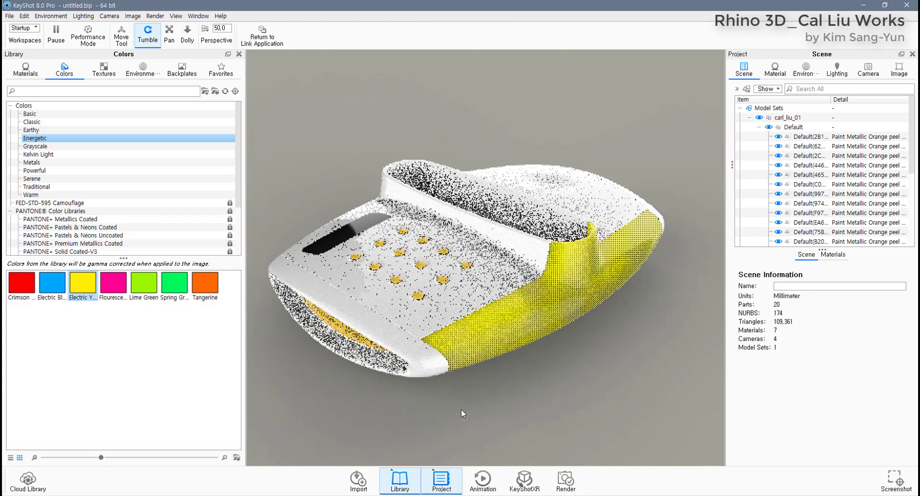
drag(461, 414, 425, 347)
right_click(425, 346)
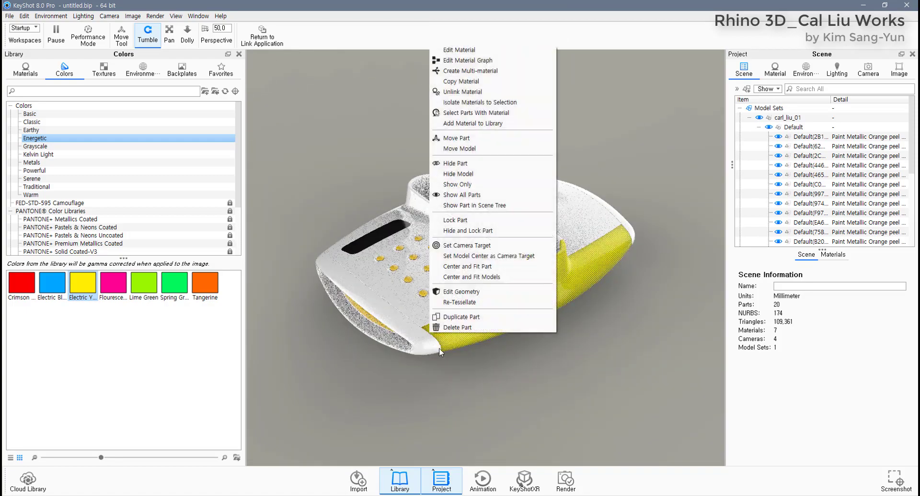
click(469, 344)
scroll(471, 359, up, 5)
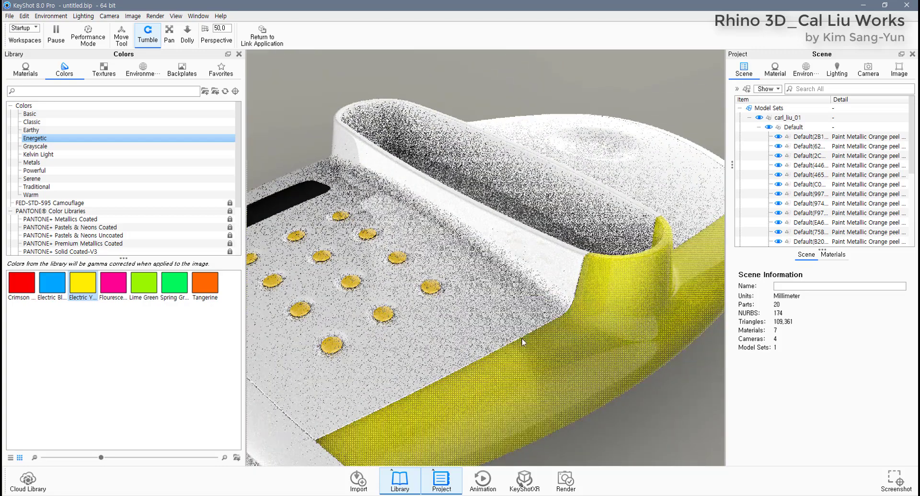
scroll(345, 90, up, 5)
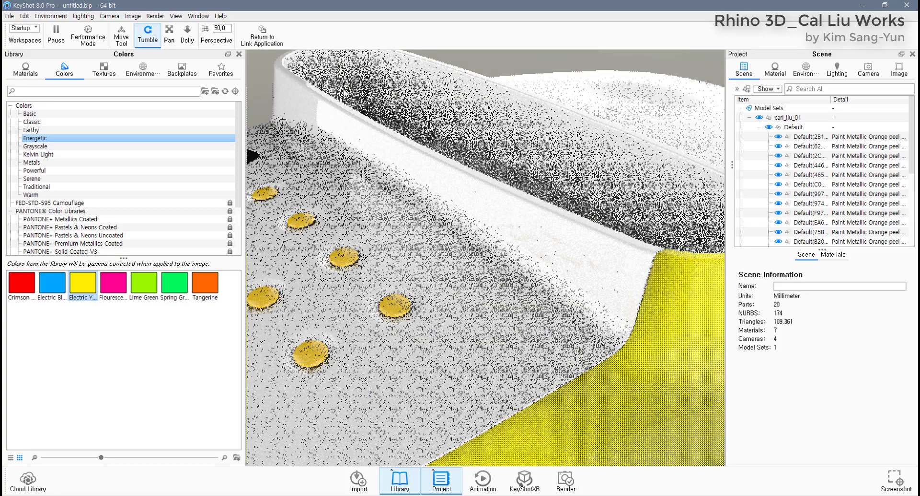
scroll(362, 89, down, 10)
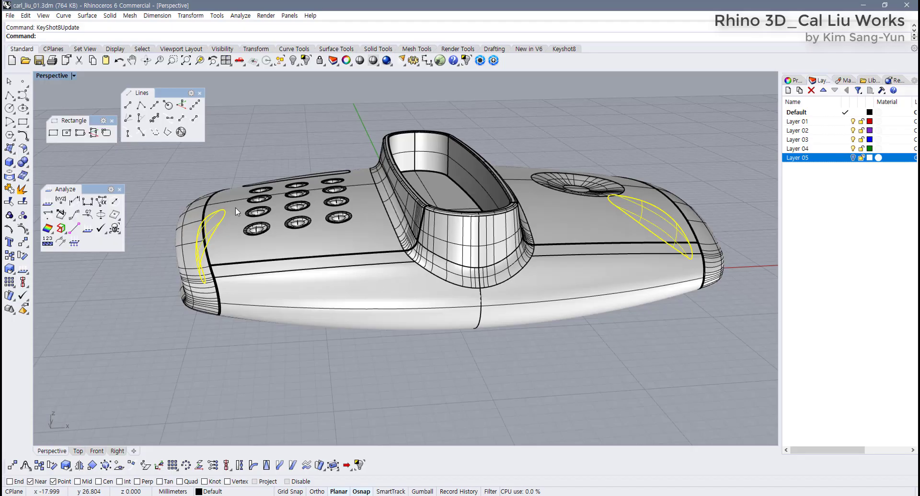
Switch to Rhino, select the 12 keypad button surfaces and move them to Layer 01
right_drag(234, 208, 259, 250)
key(Escape)
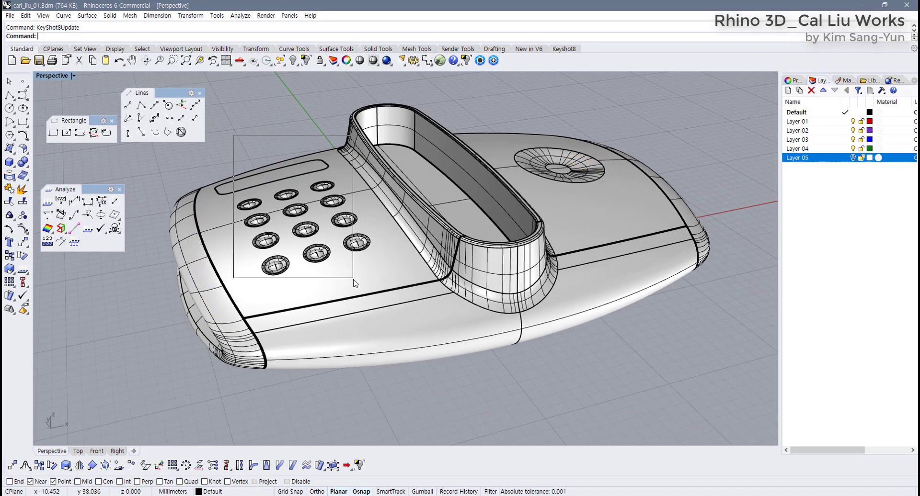
drag(354, 279, 353, 277)
scroll(357, 251, up, 3)
scroll(356, 249, down, 5)
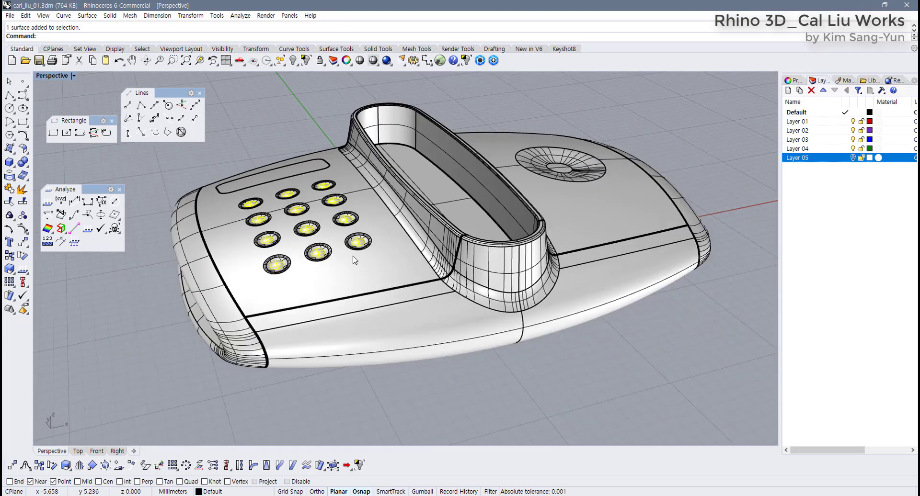
click(813, 122)
right_click(813, 123)
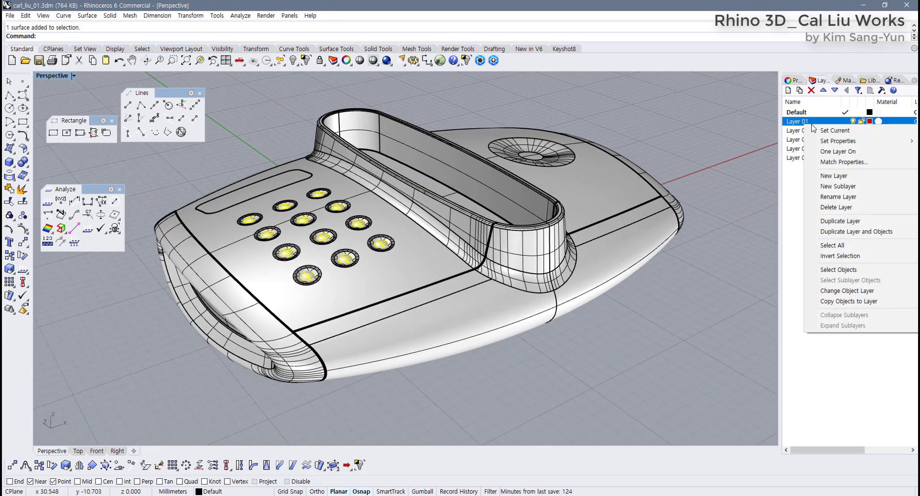
click(862, 294)
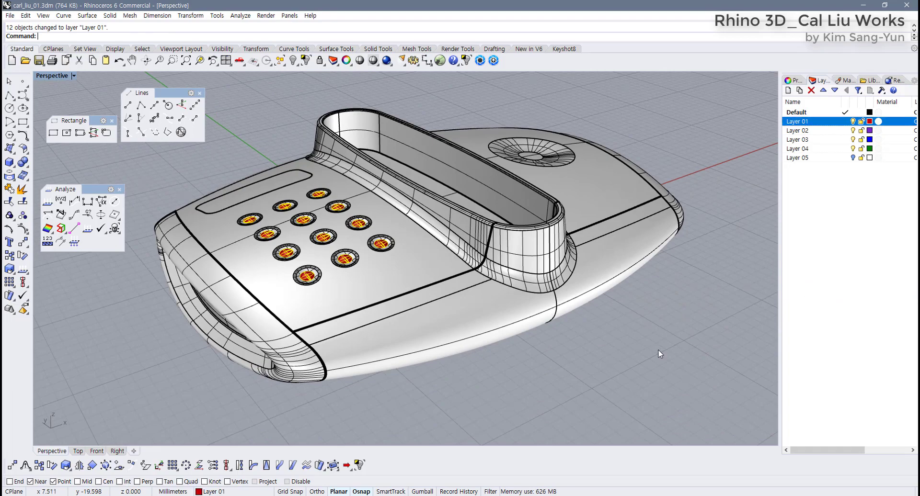
Select the oval recess surfaces at both ends of the device and move them to Layer 02
right_drag(547, 276, 472, 231)
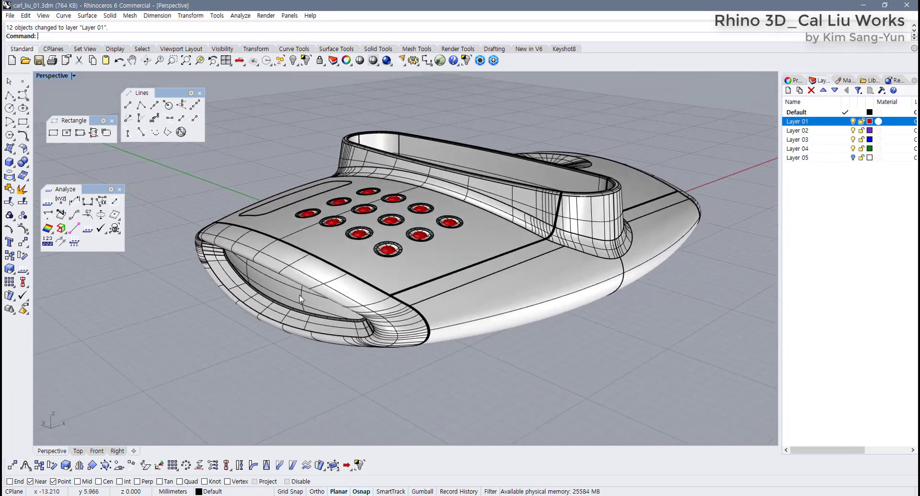
click(299, 294)
right_drag(300, 294, 607, 279)
shift+click(638, 308)
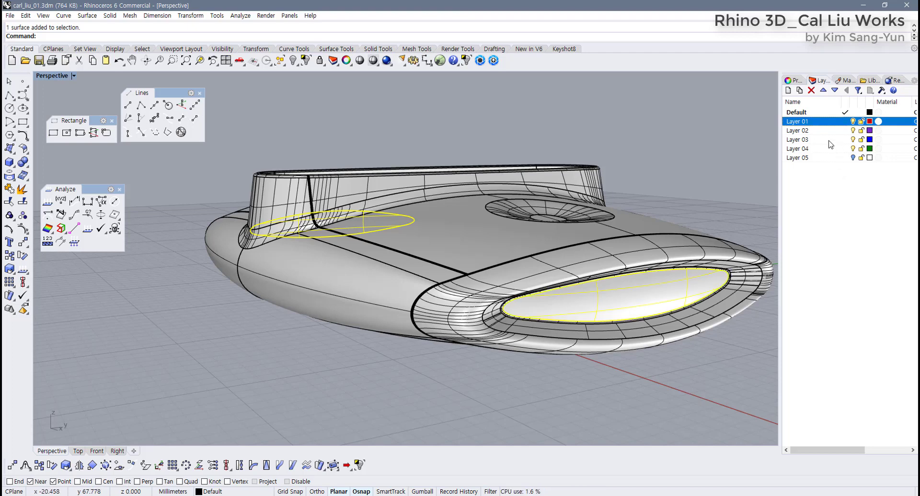
click(804, 132)
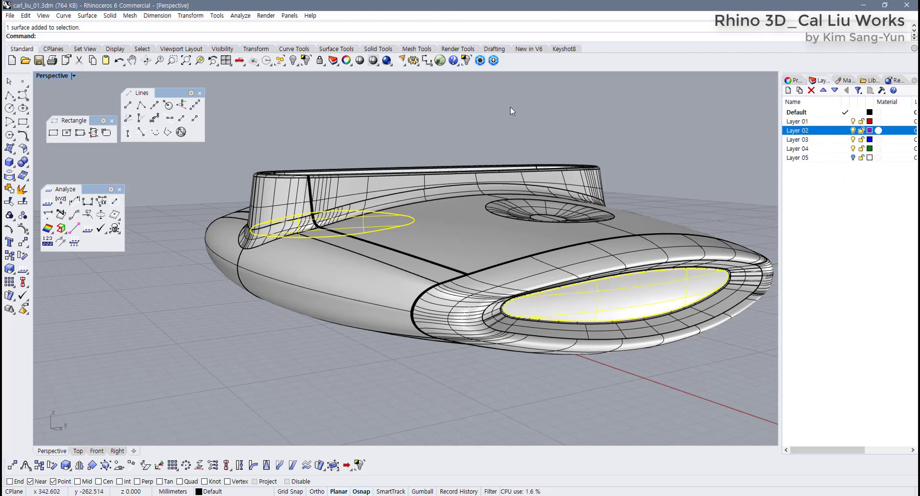
right_click(804, 129)
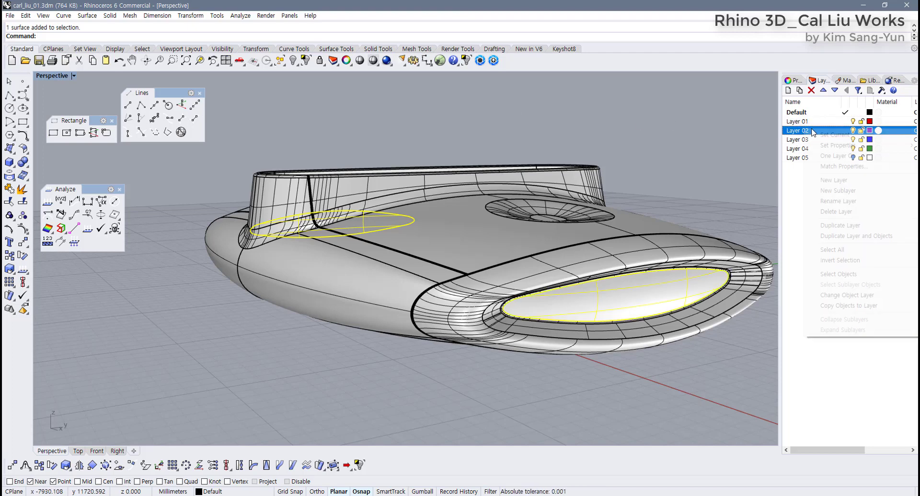
click(845, 294)
Move the side grip polysurface of the device to Layer 03
right_drag(512, 293, 631, 341)
click(631, 342)
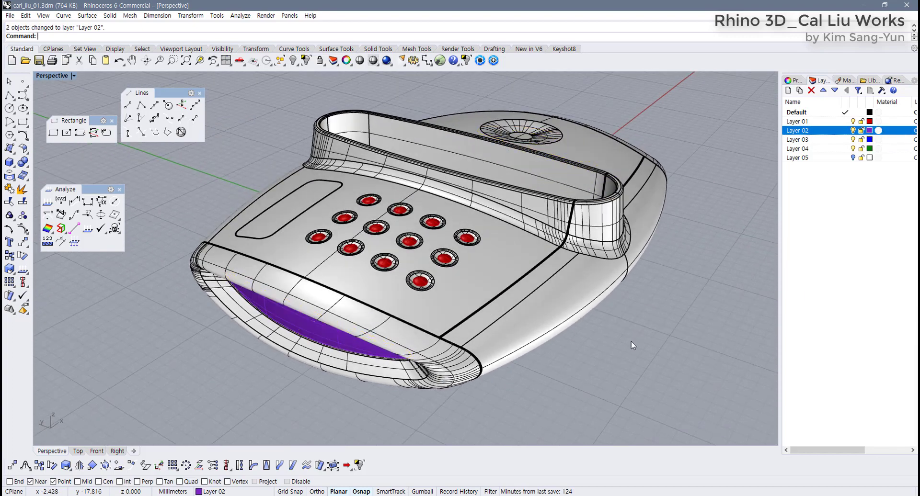
click(569, 296)
right_click(803, 139)
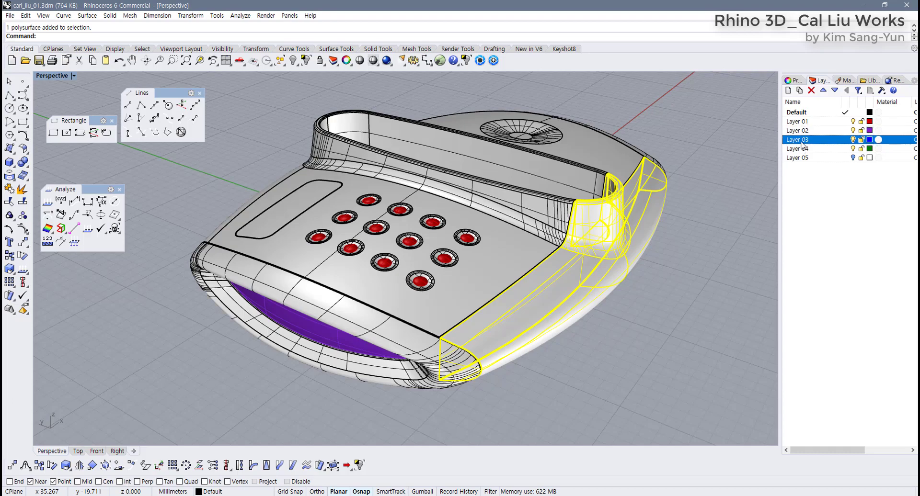
click(843, 308)
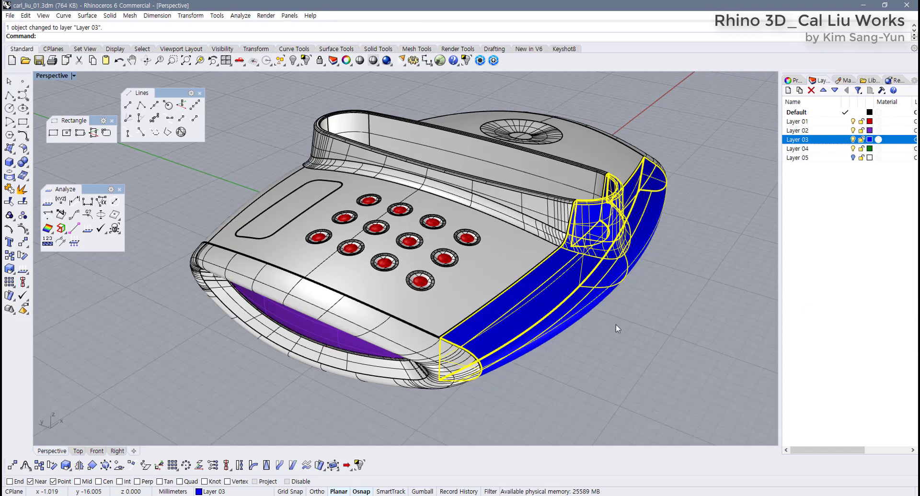
click(616, 324)
Save the Rhino file, update the KeyShot scene with the new layer assignments and check the side part's selection
right_drag(616, 324, 470, 275)
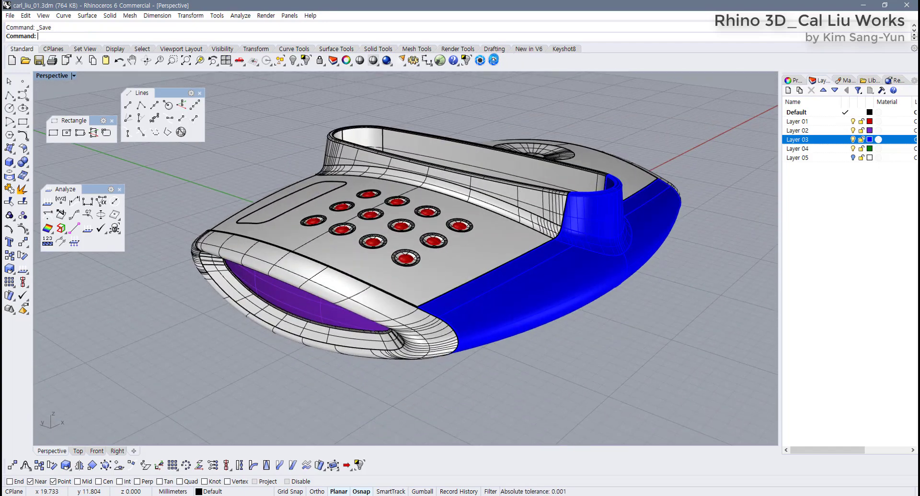
click(493, 60)
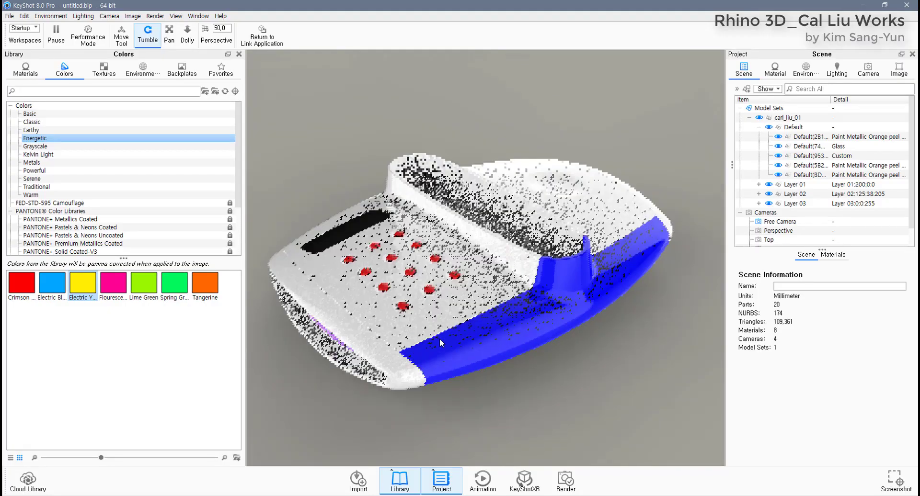
click(489, 344)
right_click(597, 372)
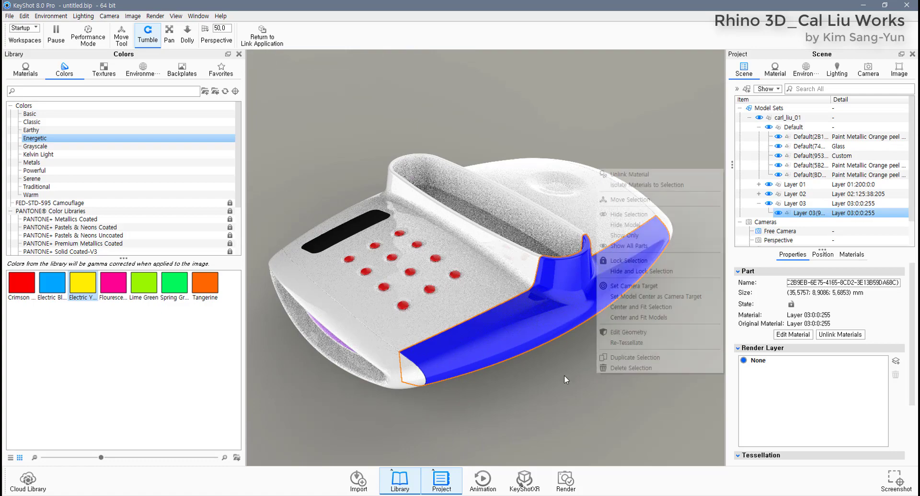
click(540, 380)
drag(539, 380, 559, 381)
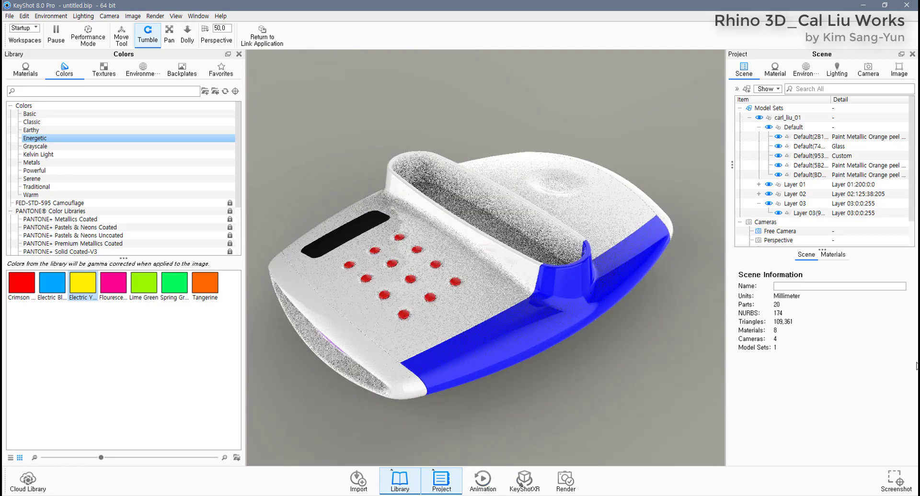
Apply Electric Yellow to the oval end recess material on Layer 02
click(781, 73)
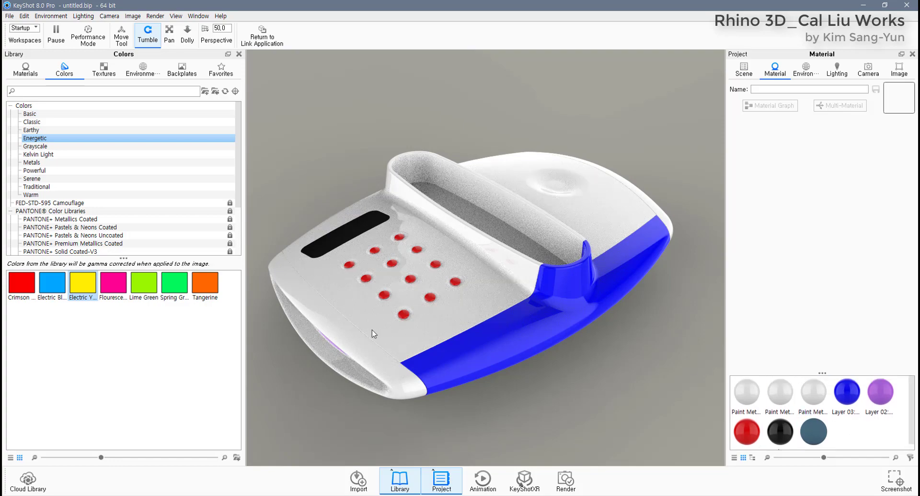
drag(560, 388, 353, 374)
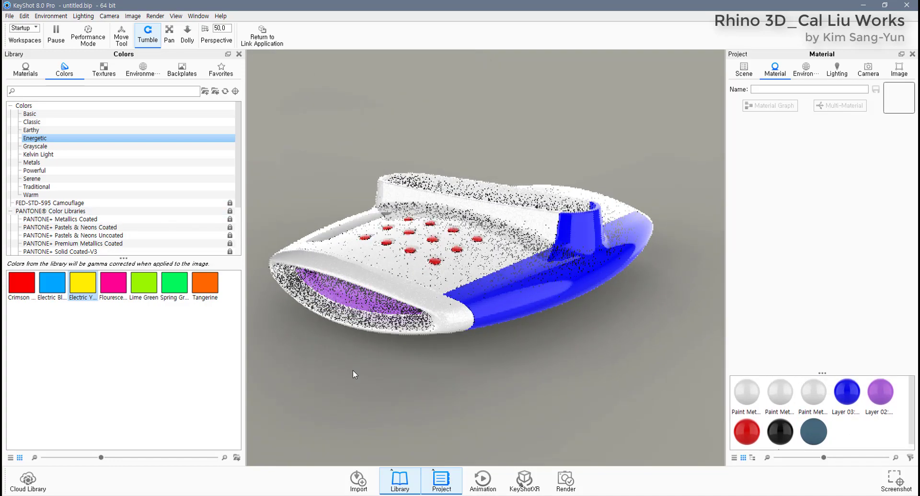
drag(82, 284, 364, 305)
drag(521, 350, 527, 390)
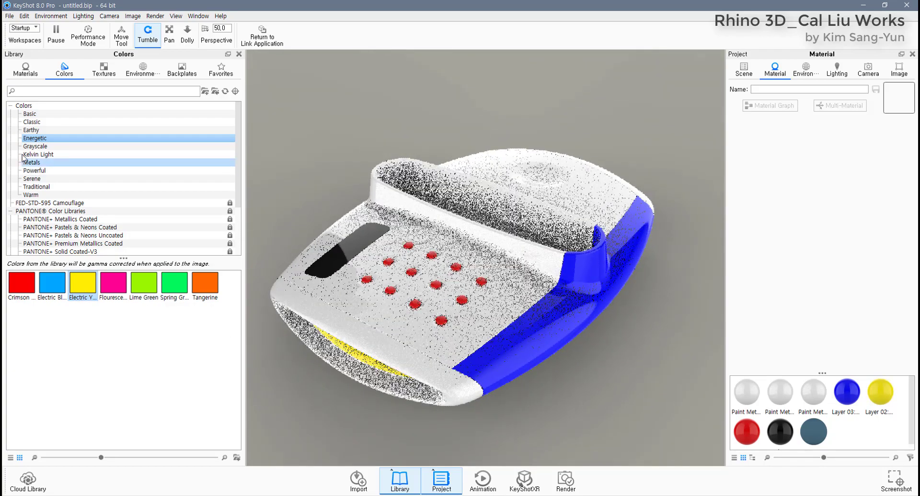
Find the Soft Shiny Blue material among the plastics and apply it to the side part
click(25, 69)
scroll(137, 355, down, 10)
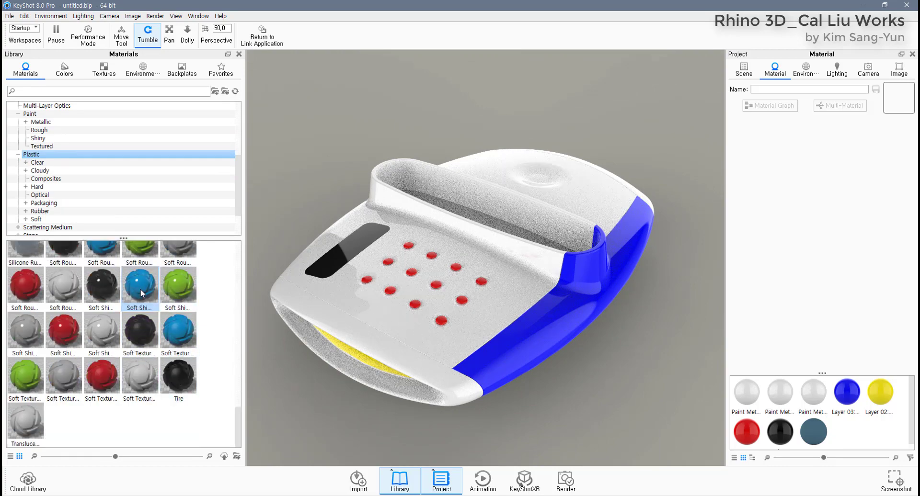
drag(141, 288, 542, 381)
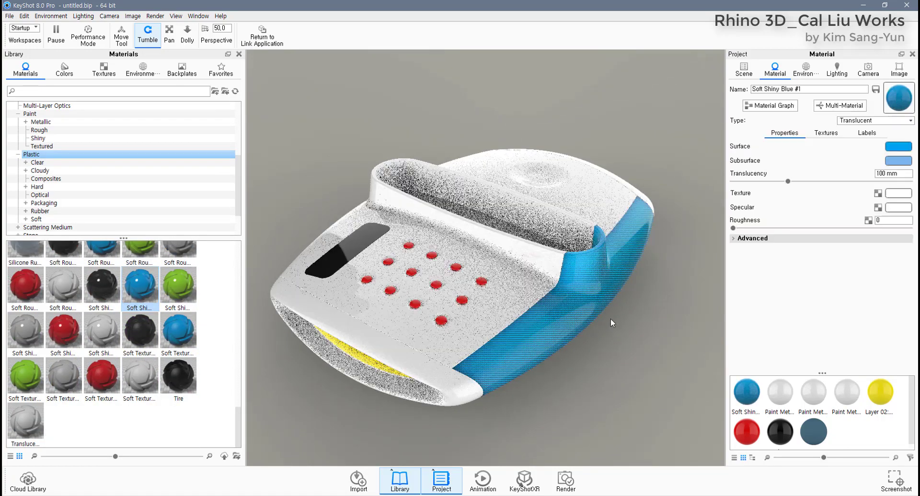
Change the surface colour of the side part's translucent plastic to a bright yellow
click(905, 148)
click(632, 415)
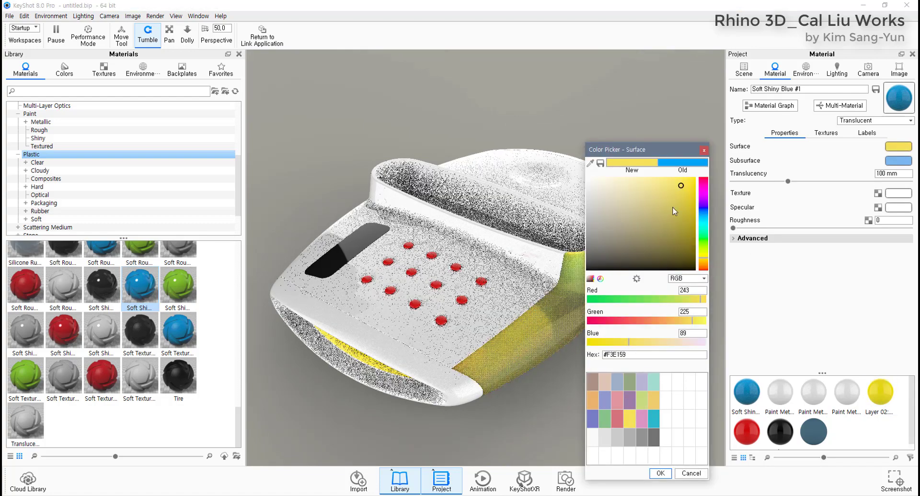
click(660, 473)
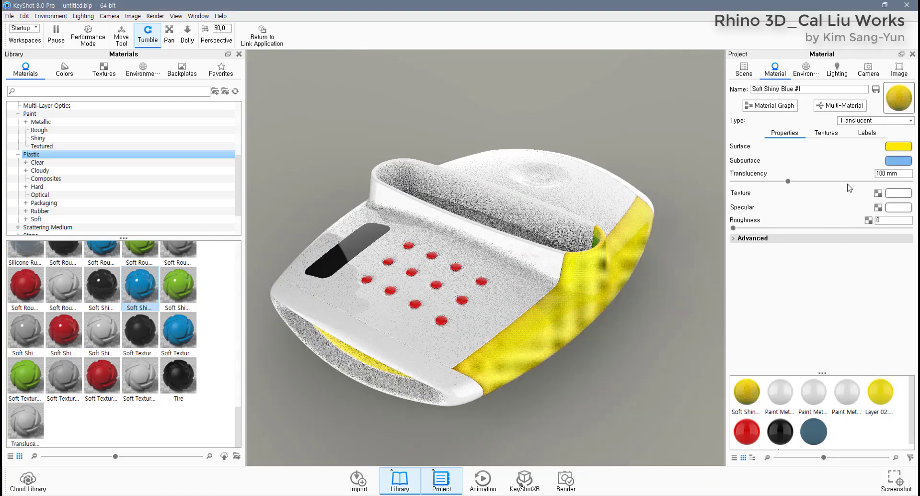
Set the subsurface colour of the side part's plastic to pale yellow #FFF7CC
click(899, 161)
click(606, 443)
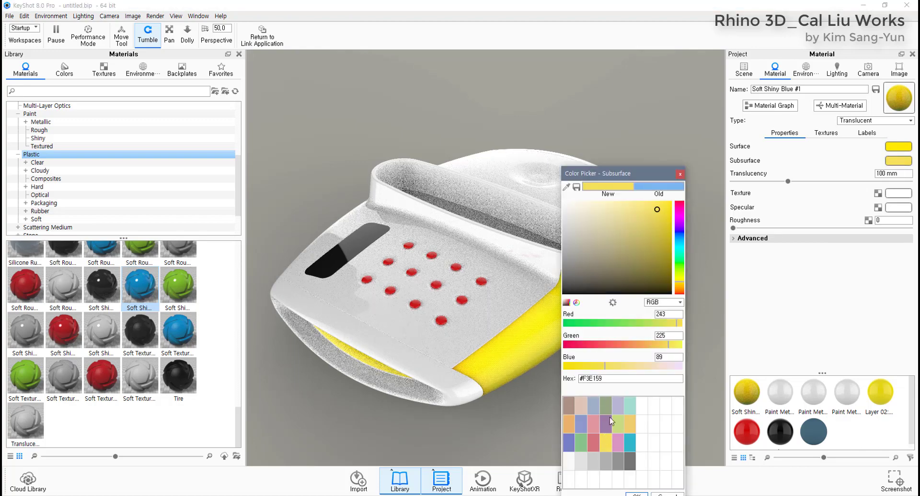
click(591, 204)
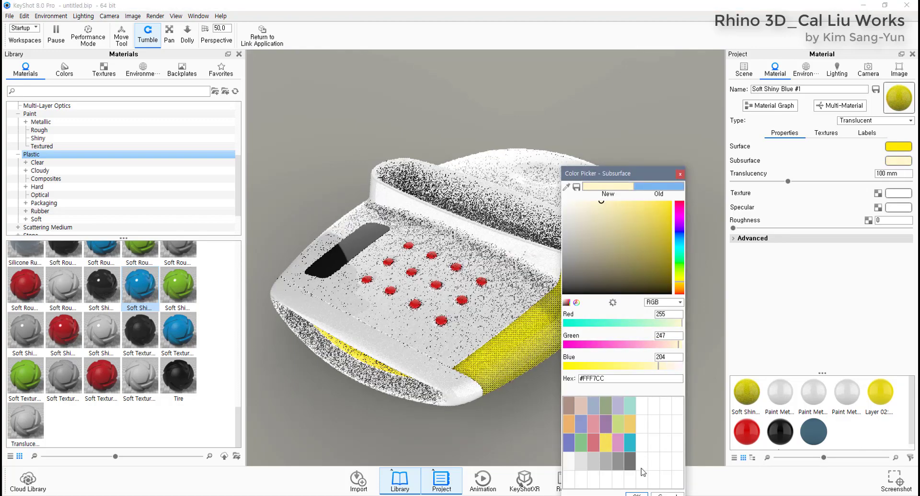
click(637, 494)
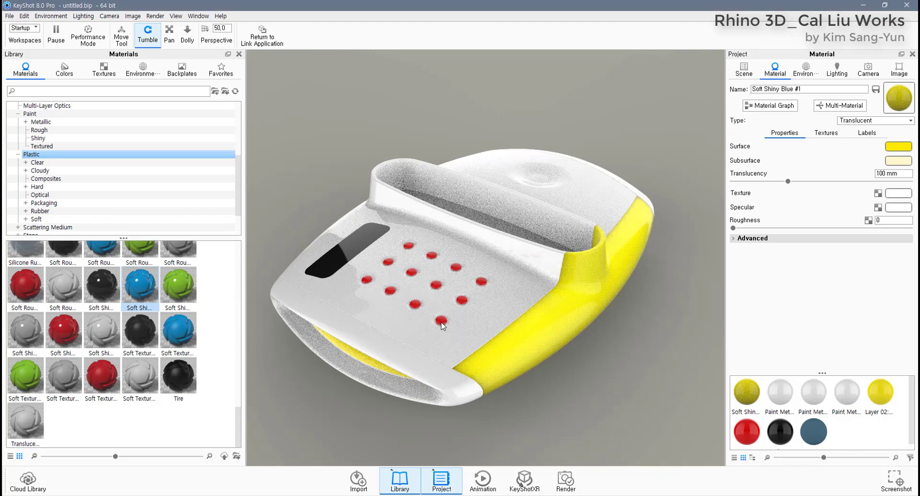
Find the Chrome Polished material among the metals and apply it to the keypad buttons
scroll(49, 167, up, 4)
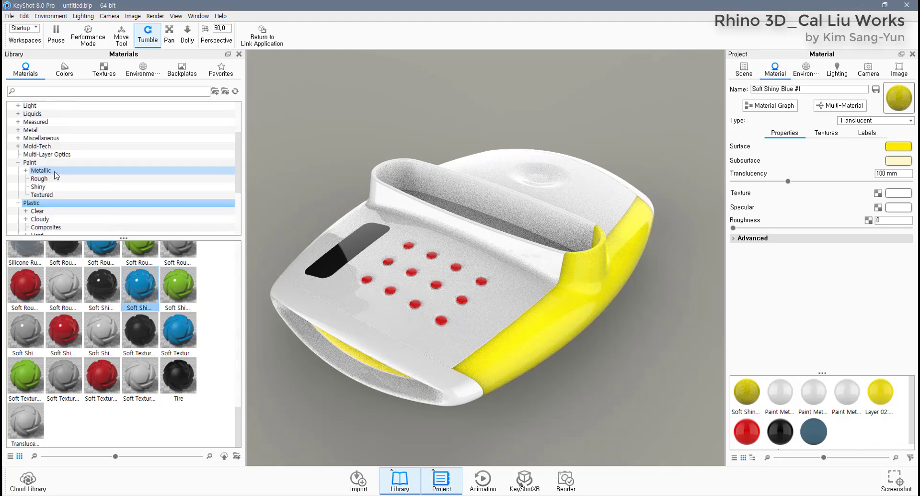
scroll(49, 167, up, 1)
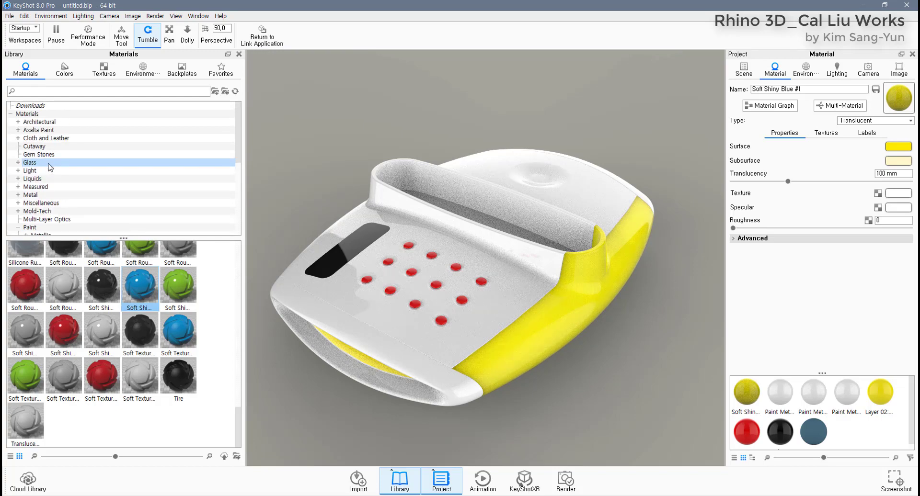
scroll(48, 170, down, 1)
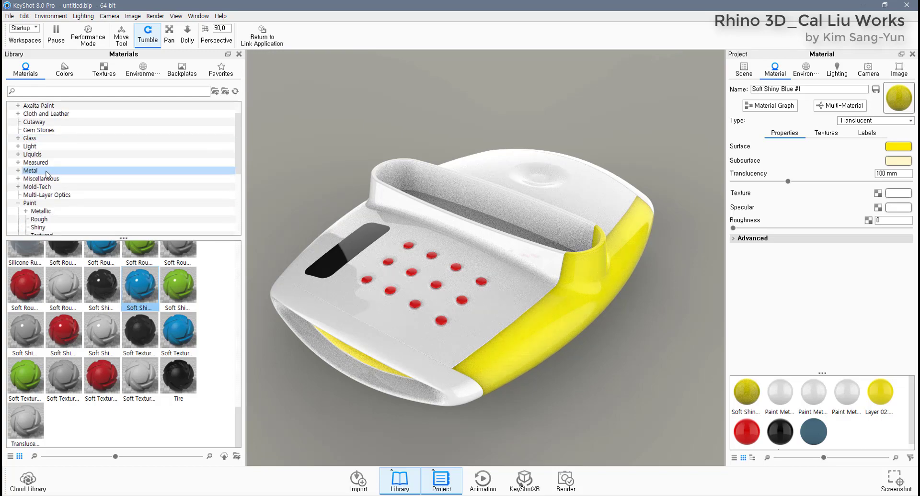
click(39, 172)
click(19, 171)
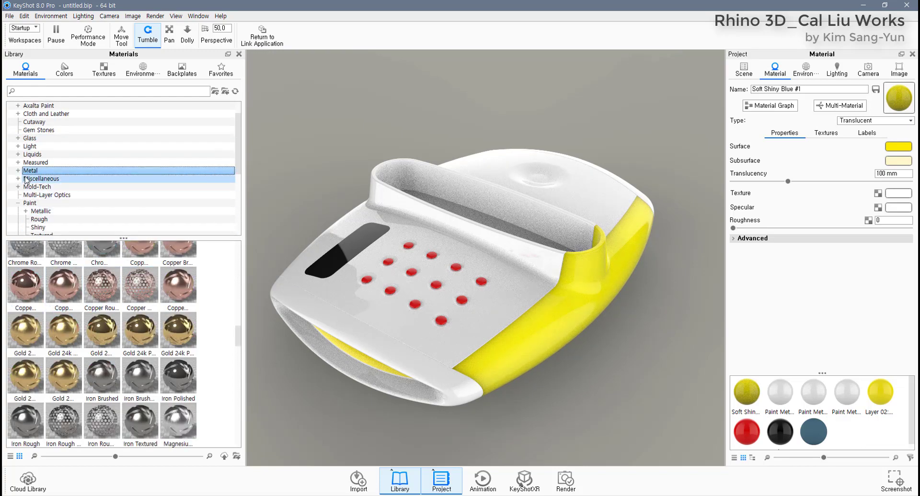
scroll(61, 202, down, 2)
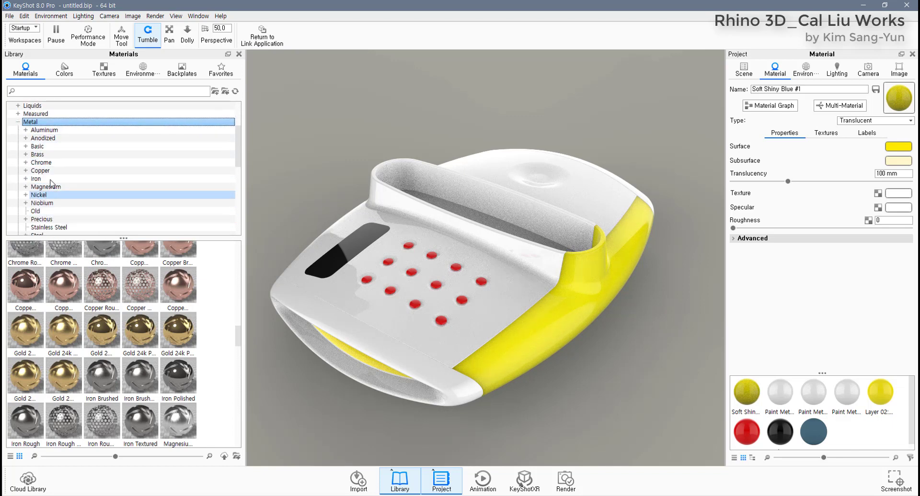
click(41, 163)
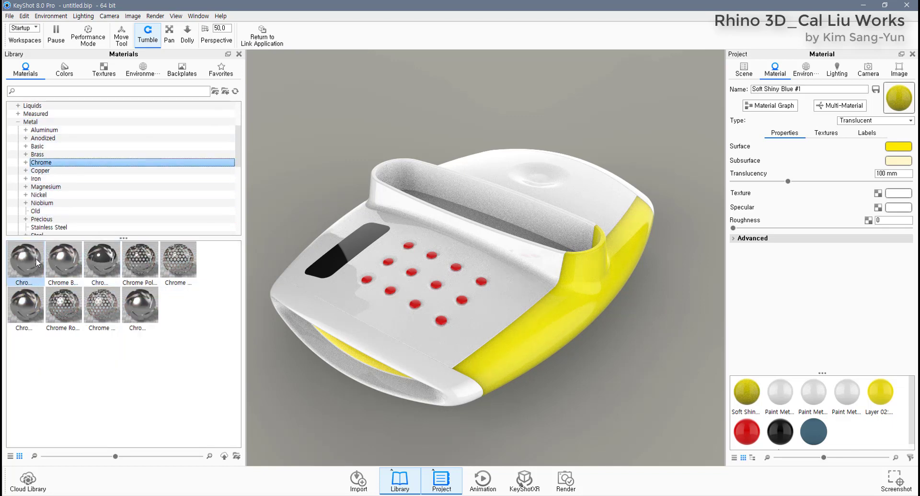
mouse_move(37, 262)
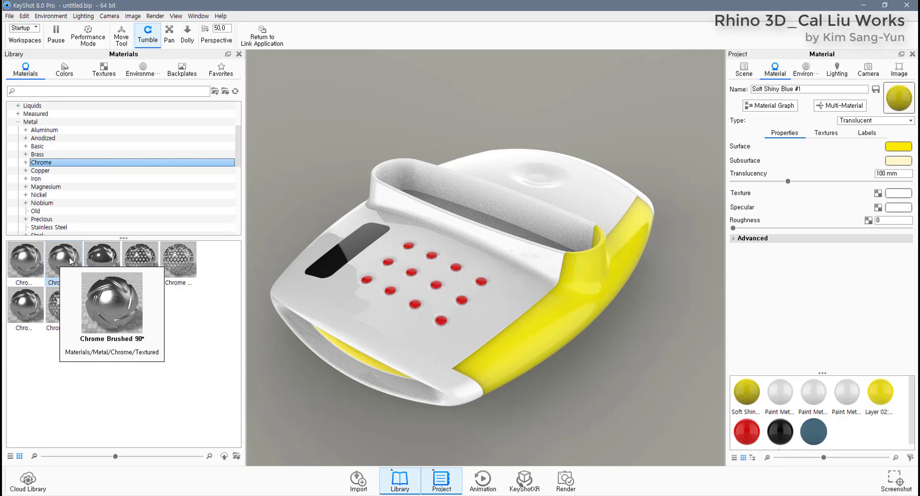
mouse_move(98, 263)
drag(117, 263, 435, 285)
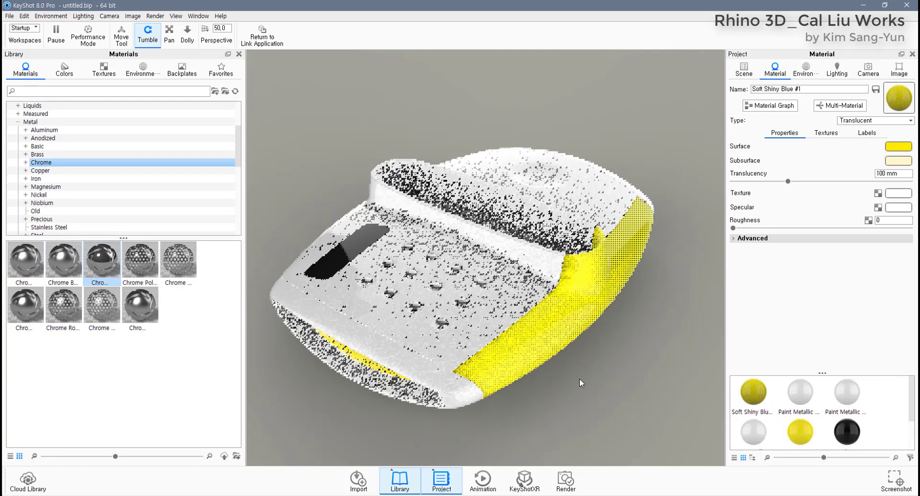
Find the Glass Basic White material in the glass library and apply it to the display window
drag(579, 377, 516, 344)
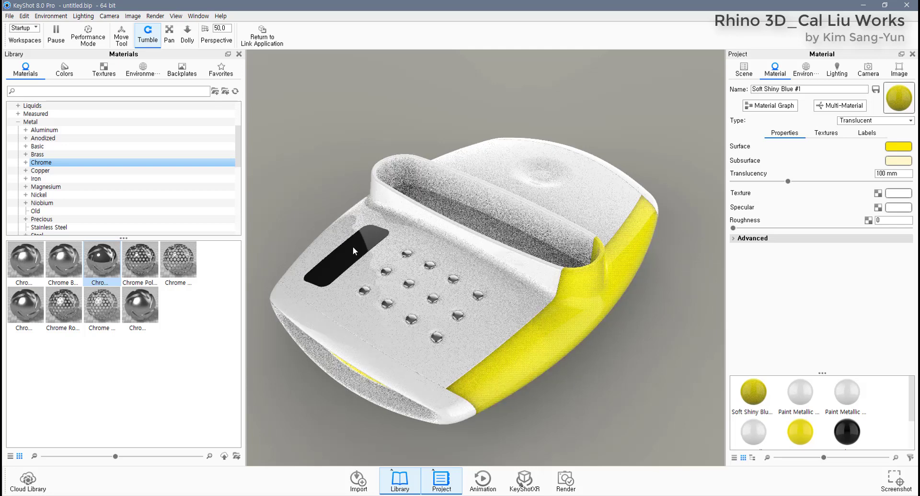
scroll(59, 192, down, 1)
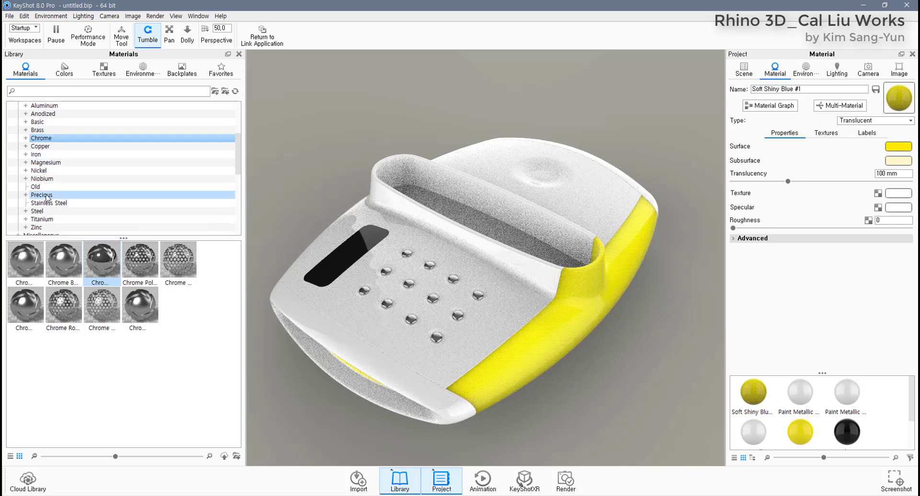
scroll(53, 205, down, 6)
scroll(51, 206, down, 2)
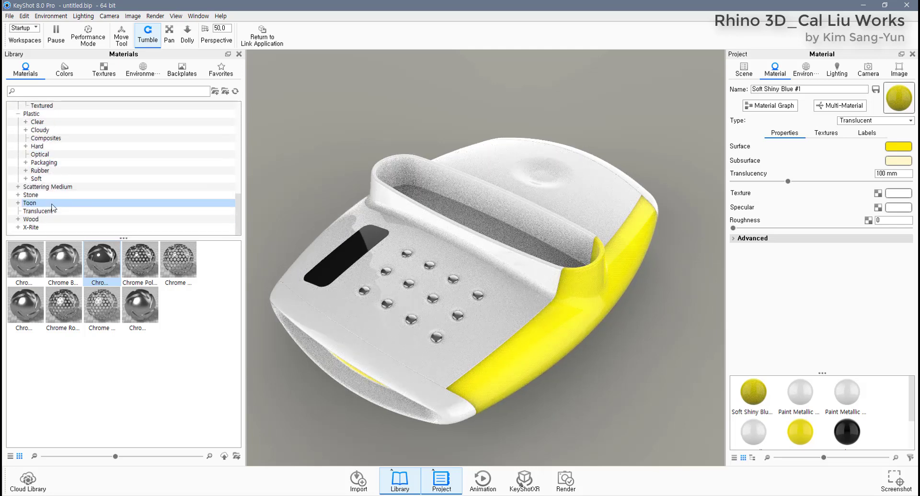
scroll(52, 207, up, 11)
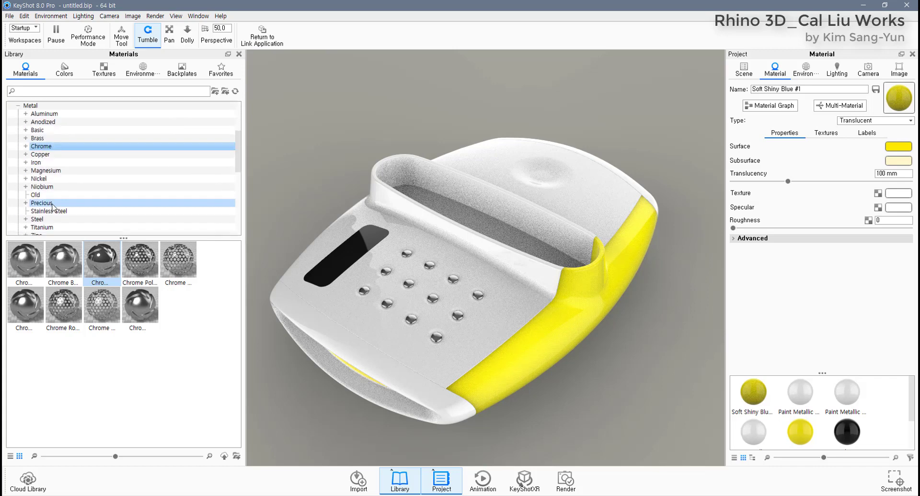
click(40, 163)
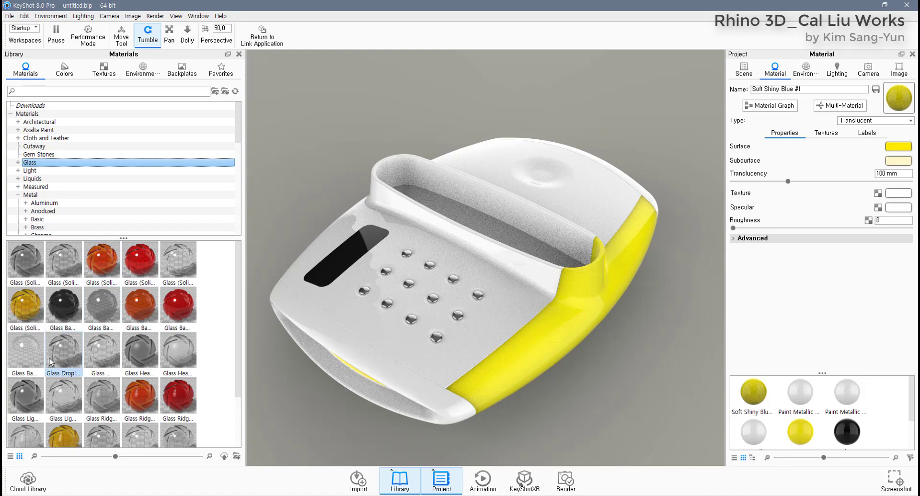
mouse_move(32, 351)
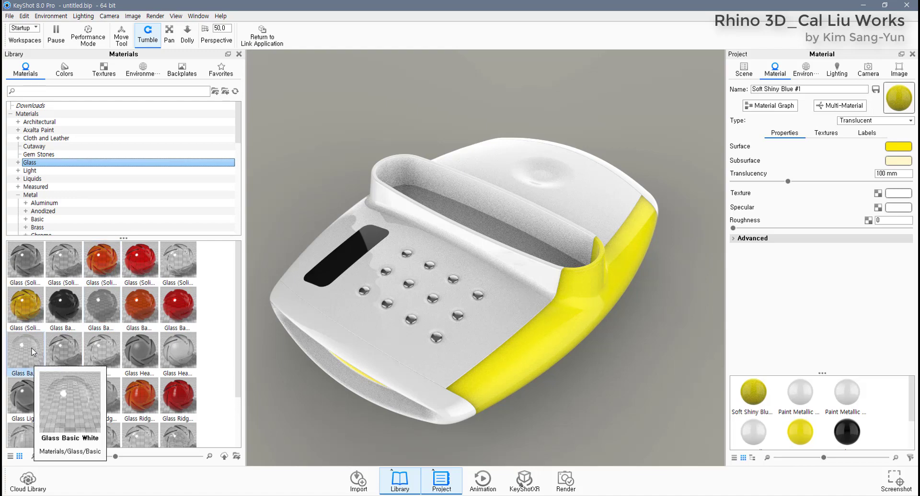
drag(31, 349, 334, 263)
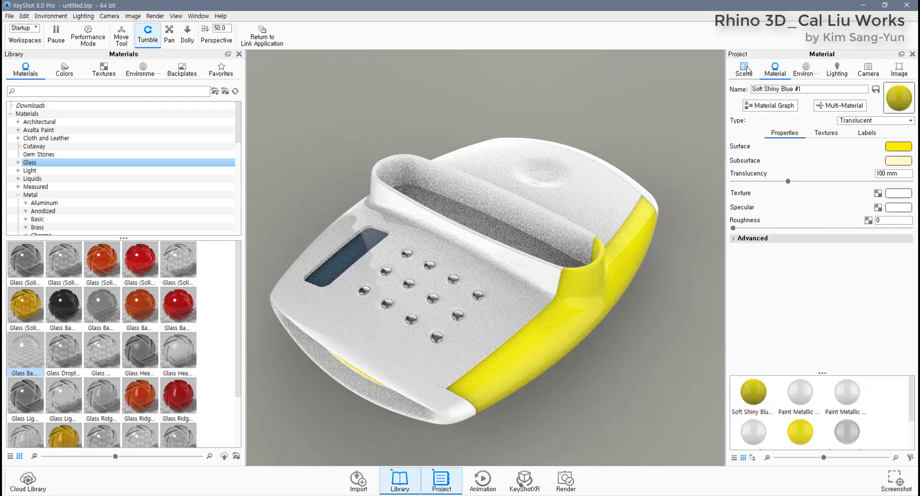
Select the glass part of the display window in the scene and hide it
click(745, 69)
click(361, 244)
right_click(361, 244)
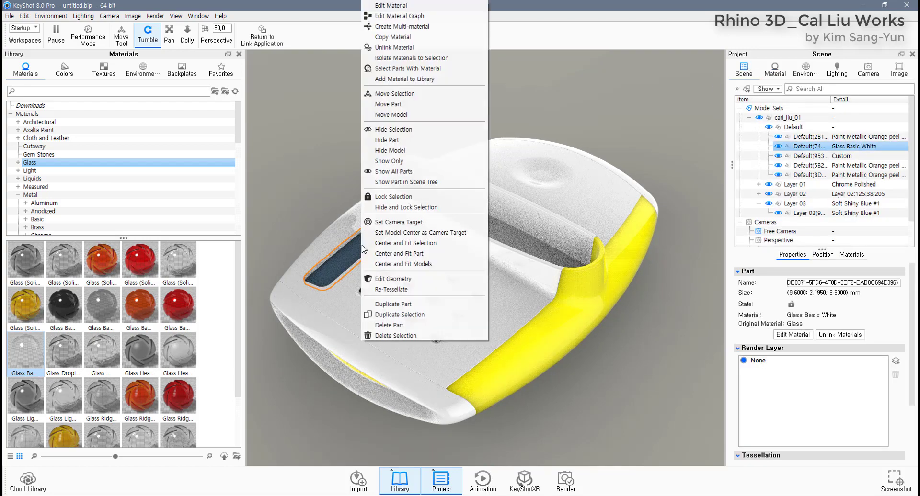
click(396, 141)
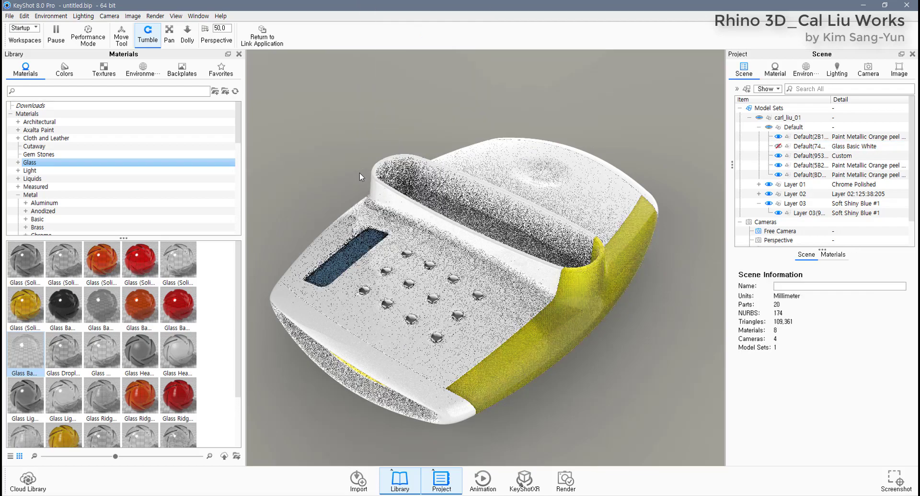
Apply the Soft Rough Grey plastic to the blue surface beneath the display glass and show all parts again
scroll(341, 275, up, 3)
middle_drag(314, 277, 426, 235)
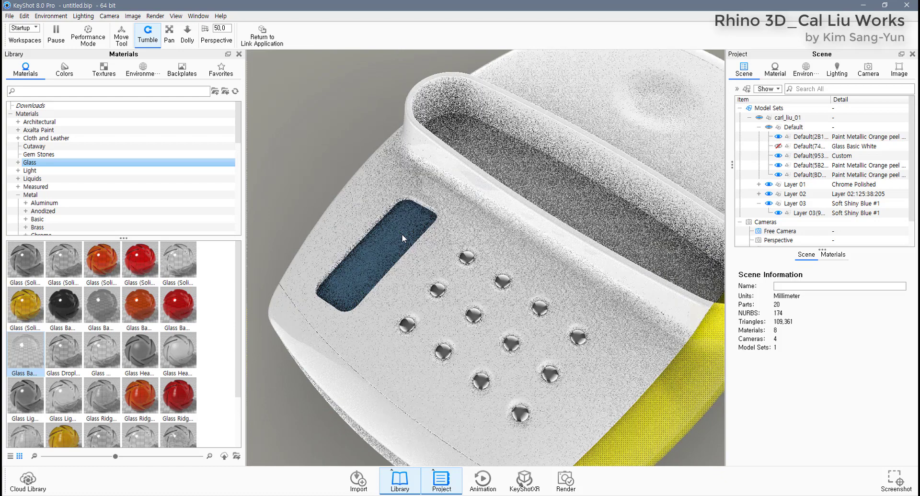
scroll(50, 188, down, 5)
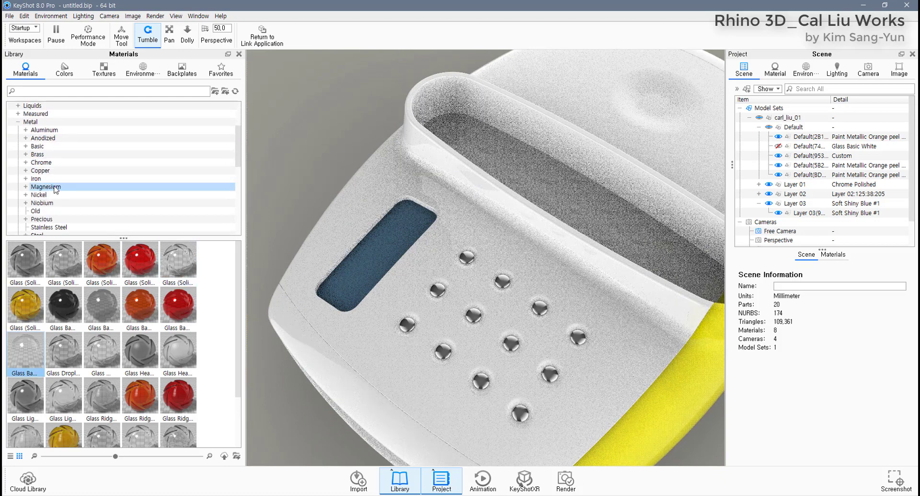
scroll(57, 206, down, 1)
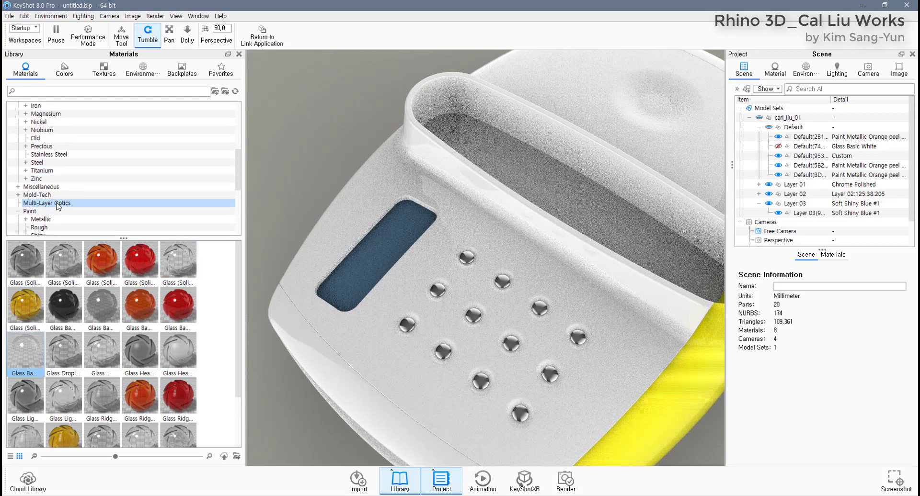
scroll(57, 206, down, 1)
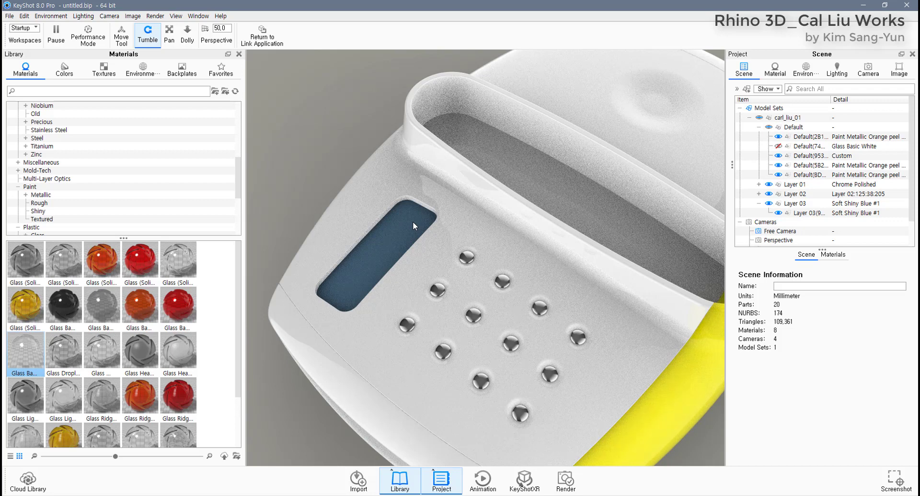
scroll(86, 204, down, 2)
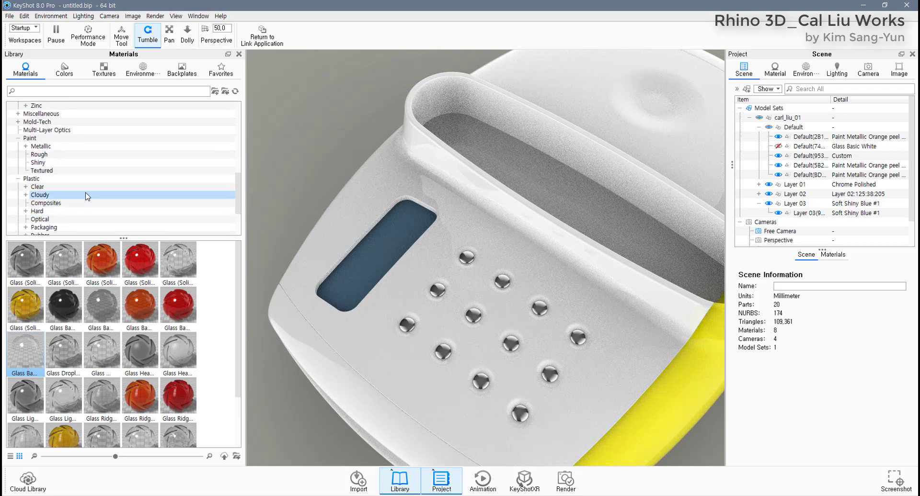
scroll(88, 196, down, 1)
click(86, 155)
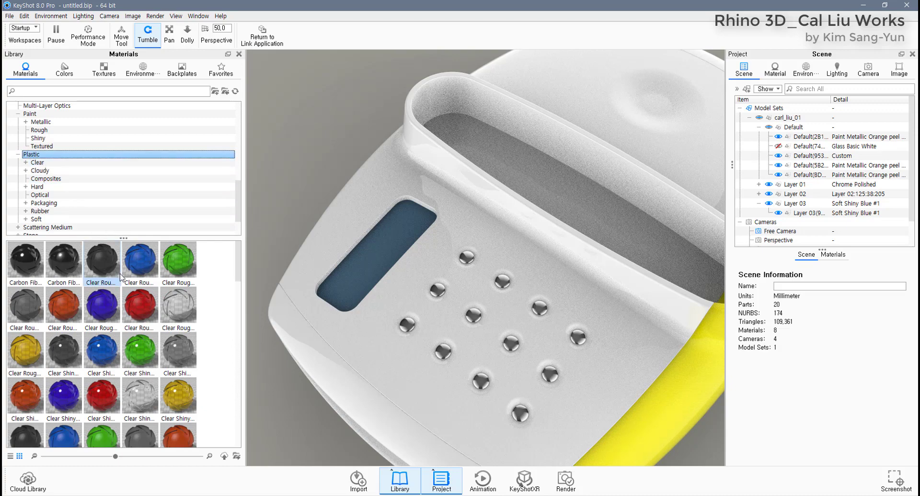
scroll(123, 307, down, 10)
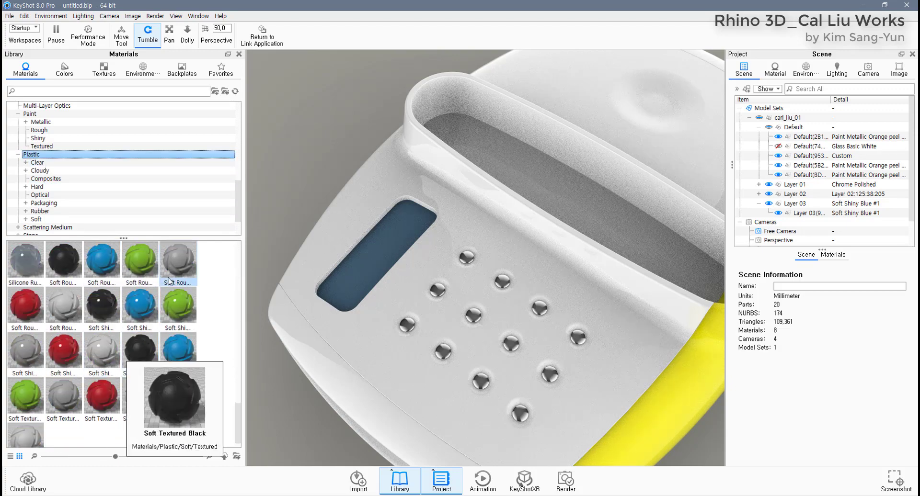
mouse_move(180, 262)
drag(181, 262, 368, 263)
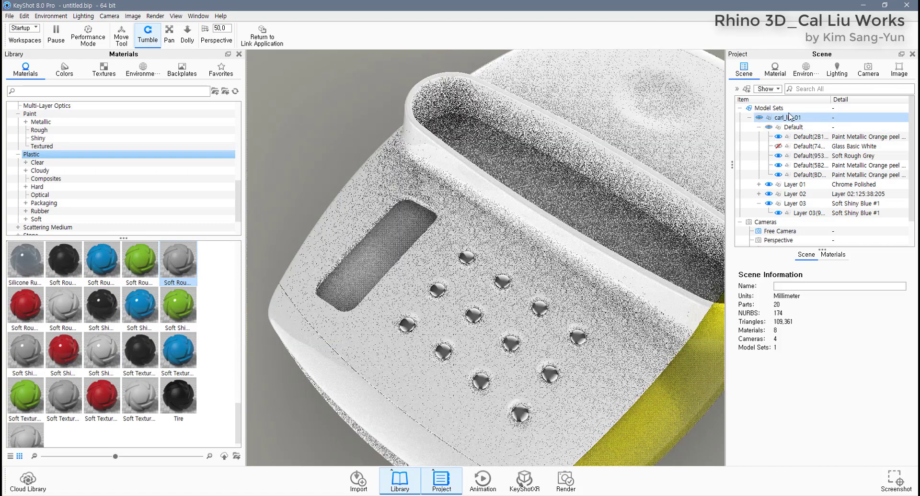
right_click(394, 123)
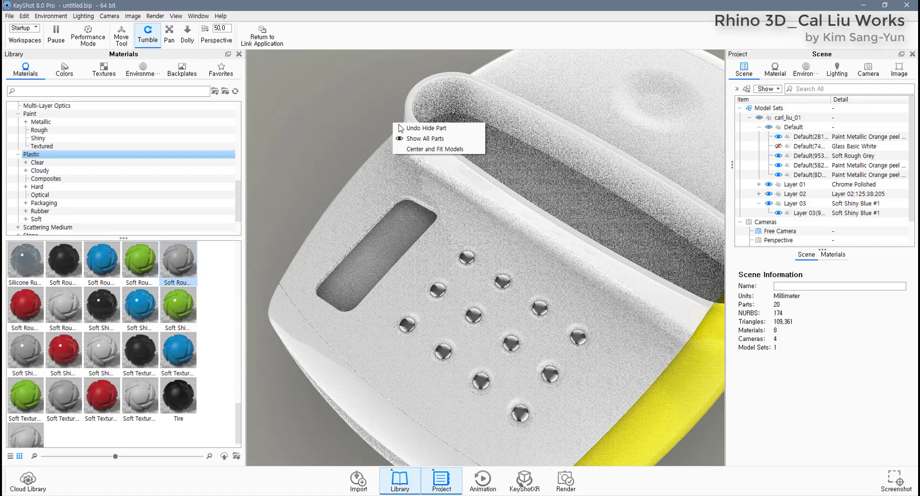
click(442, 139)
Apply the Electric Blue colour from the Energetic set to the oval end recess
drag(385, 272, 464, 293)
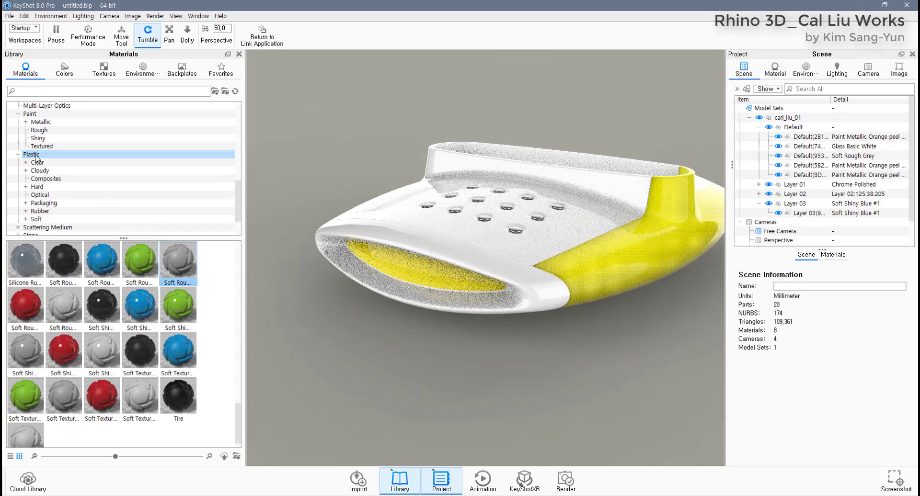
click(64, 69)
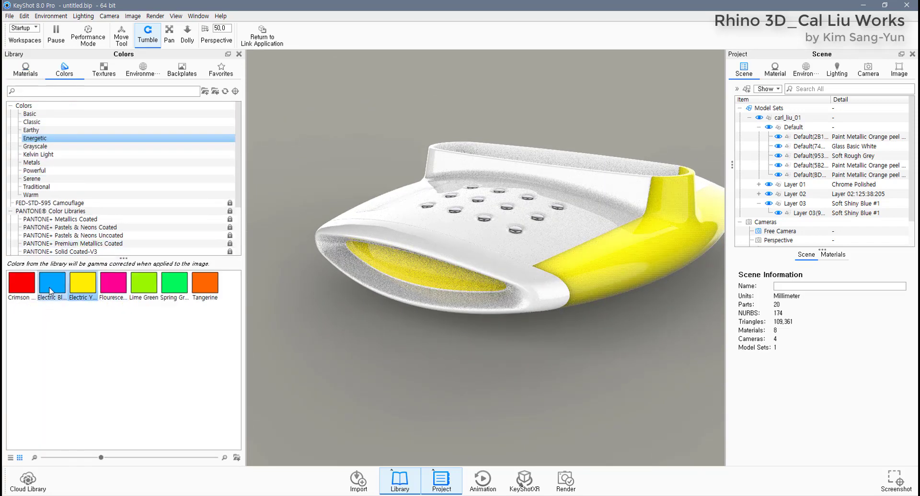
drag(52, 285, 429, 274)
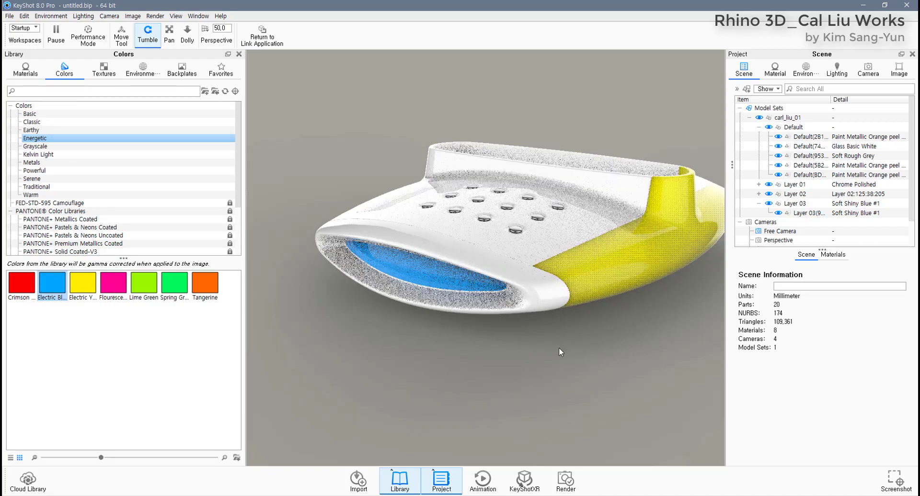
Apply the Soft Shiny Grey plastic to the device's main upper body
drag(558, 347, 443, 367)
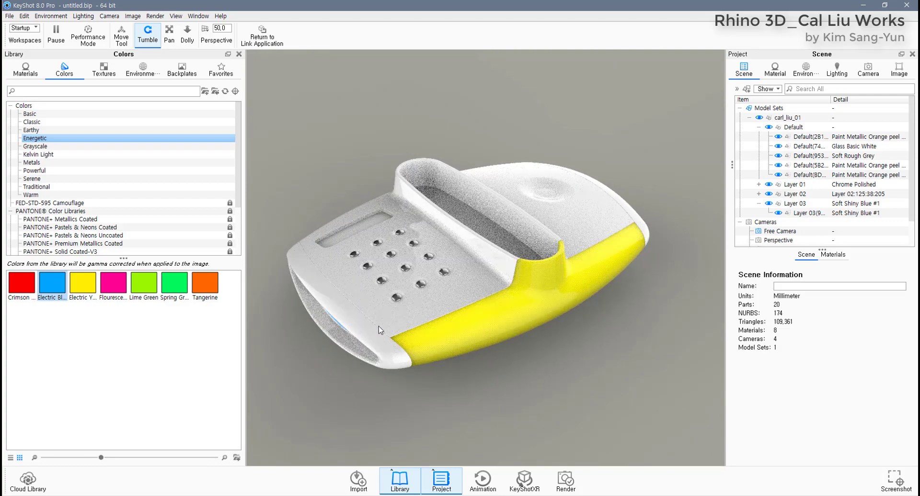
drag(550, 358, 548, 365)
click(31, 72)
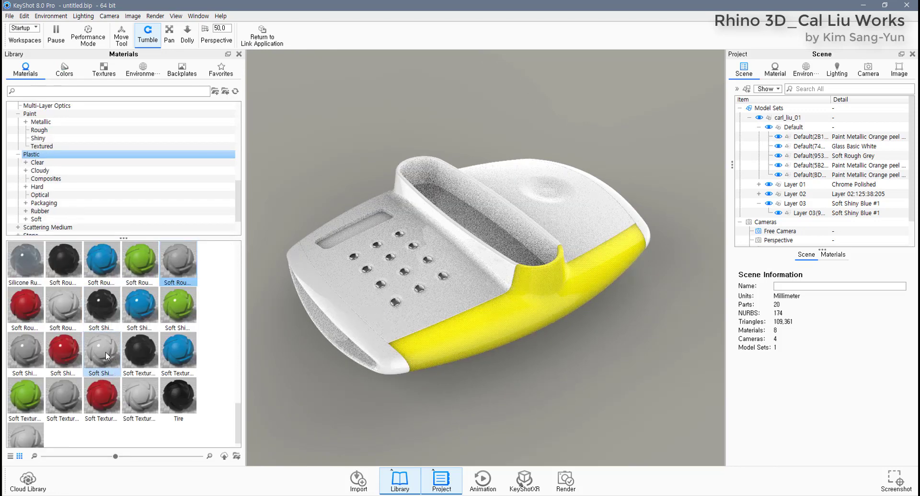
mouse_move(29, 349)
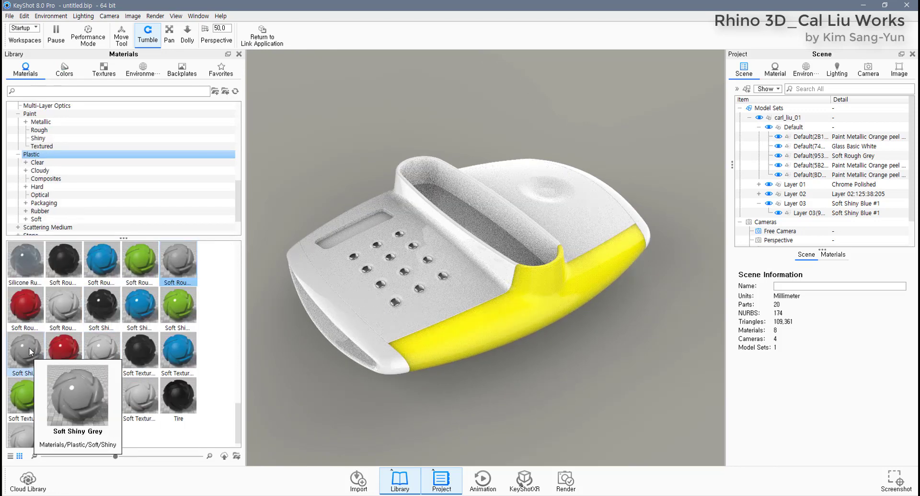
mouse_move(30, 349)
mouse_down()
mouse_move(357, 359)
mouse_move(363, 317)
mouse_up()
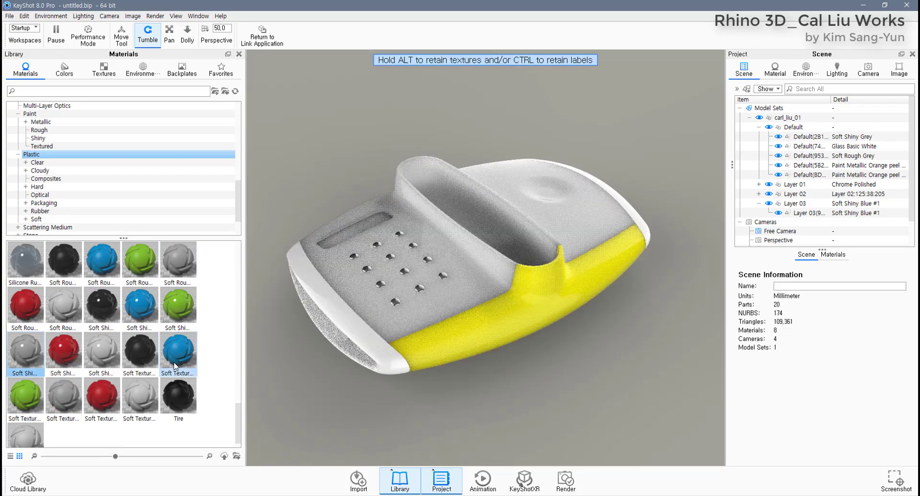
Apply the Soft Shiny Grey plastic to the white band around the device's end, linking it with the matching material already in use
drag(91, 363, 353, 332)
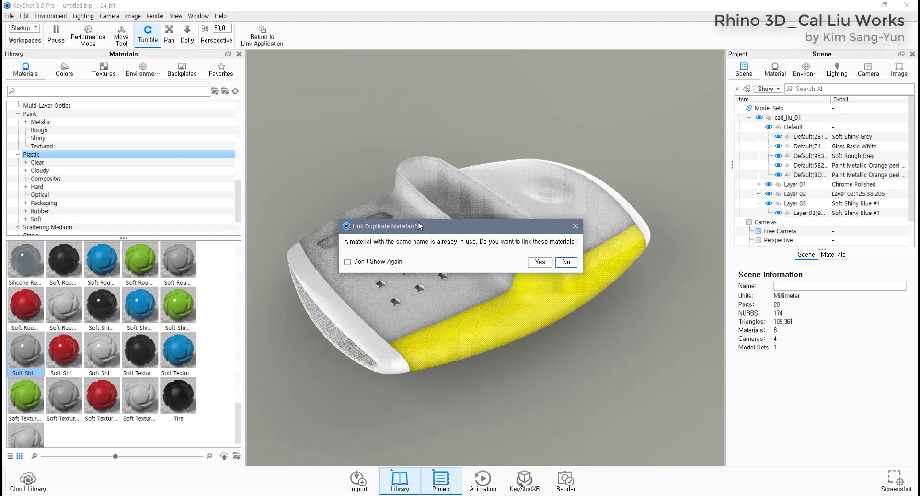
drag(427, 256, 369, 121)
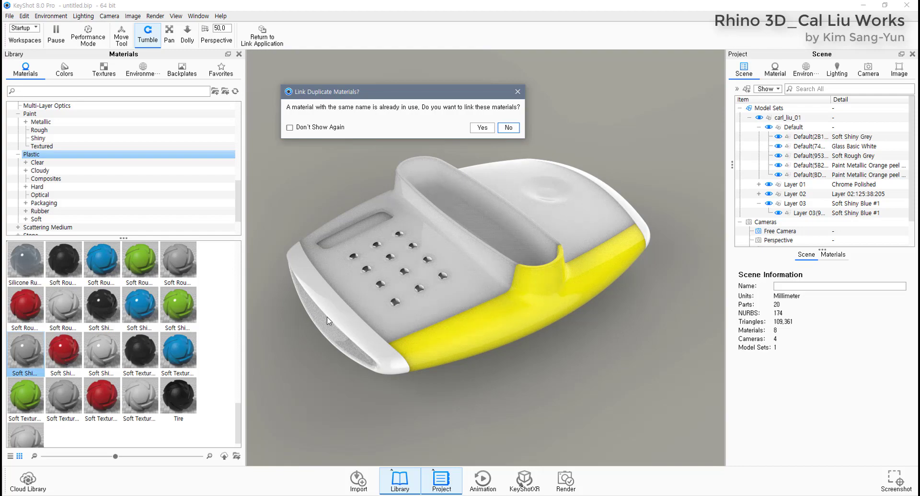
click(482, 128)
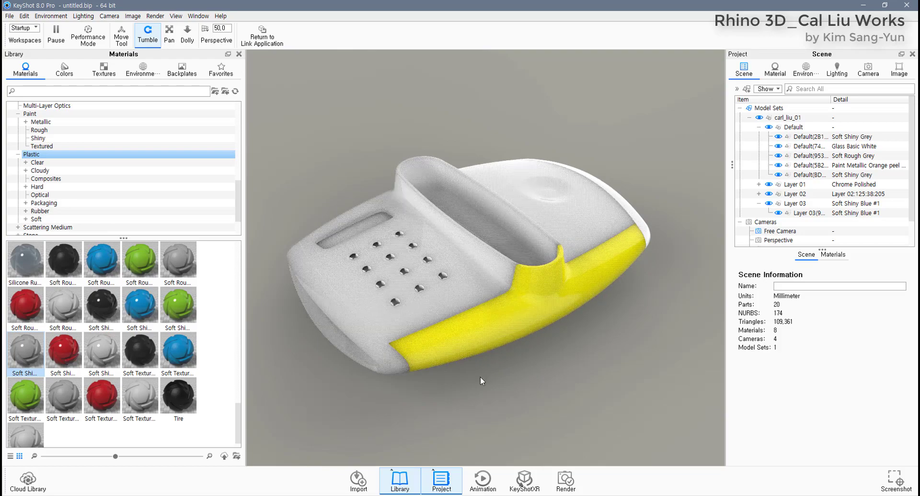
Apply the Emissive Neutral light material to the blue oval end recess
drag(480, 377, 504, 377)
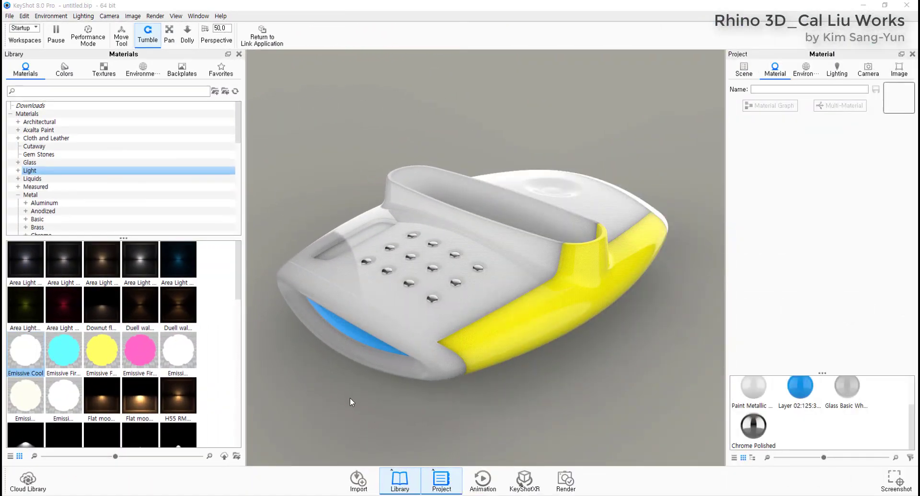
drag(350, 397, 383, 297)
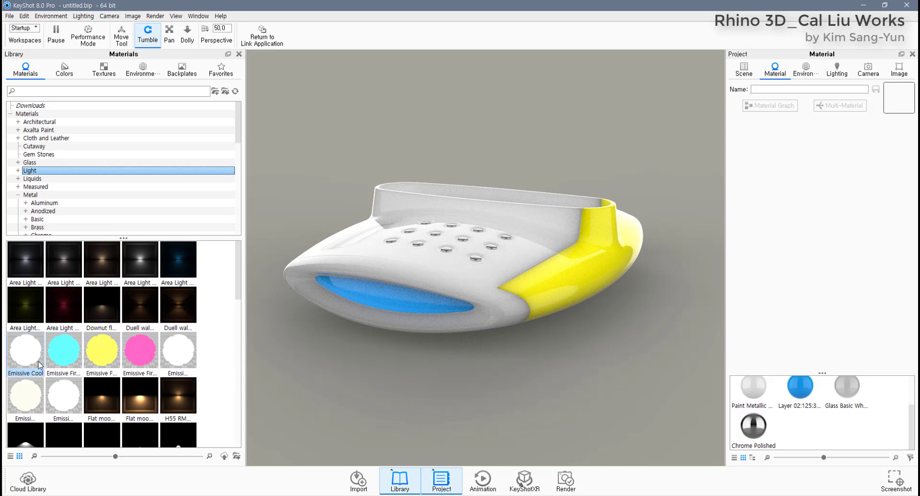
mouse_move(43, 361)
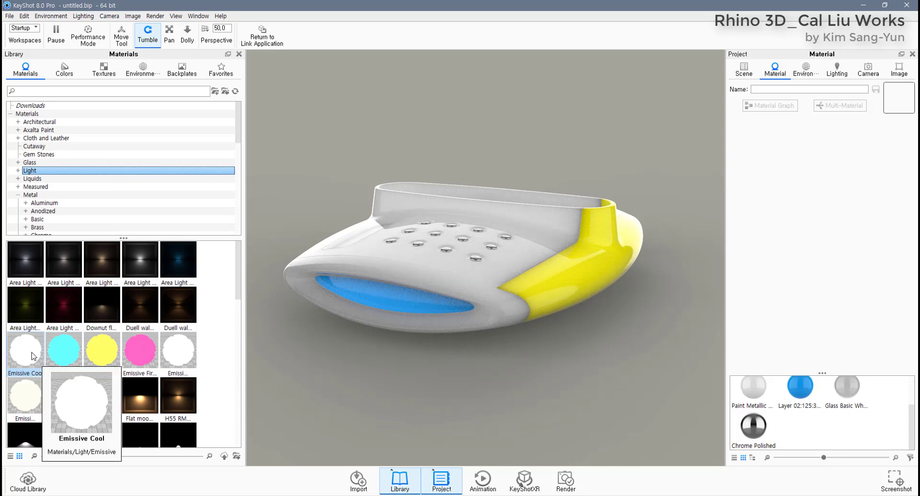
click(180, 358)
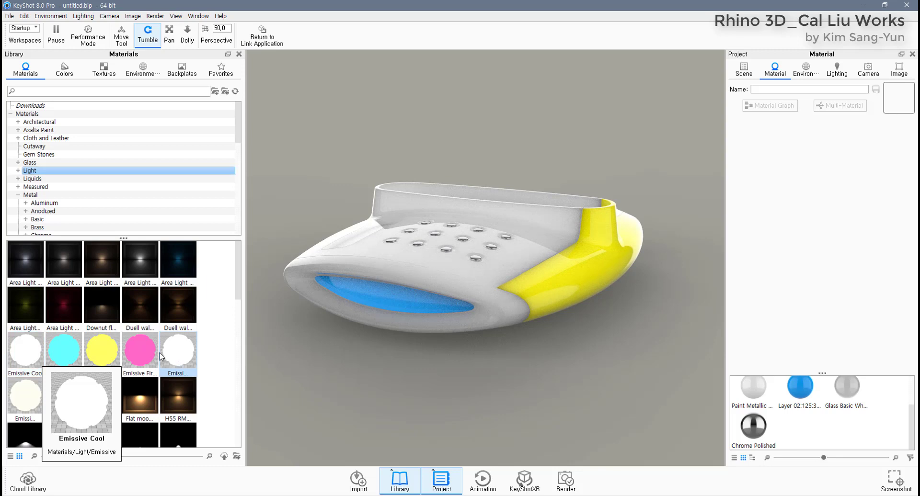
click(26, 390)
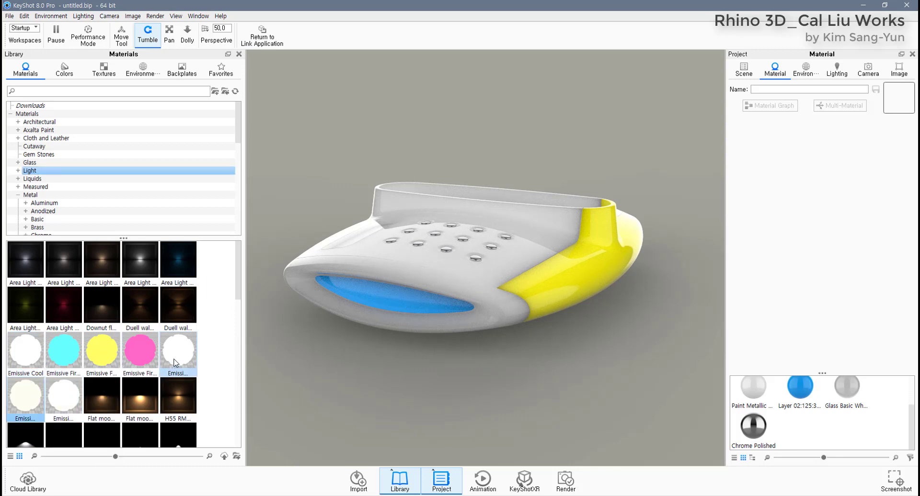
drag(175, 363, 370, 299)
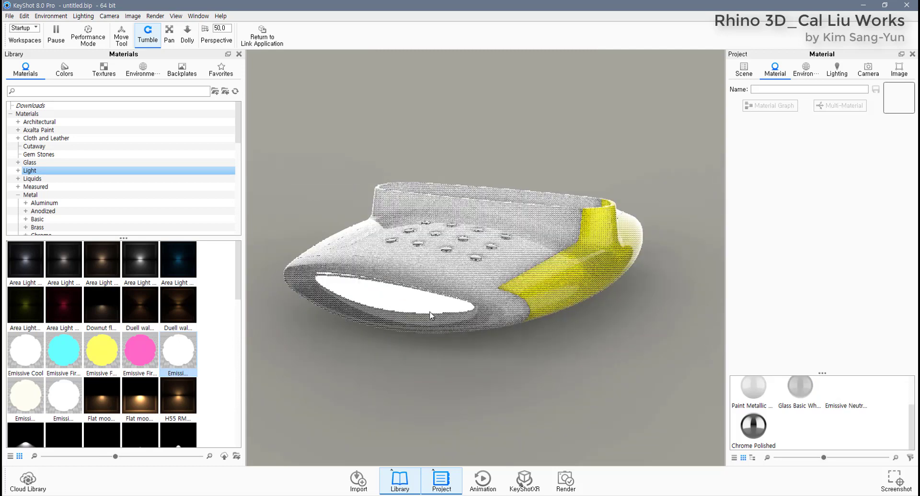
Change the end recess's emissive colour to a bright light cyan and show its advanced material options
double_click(392, 299)
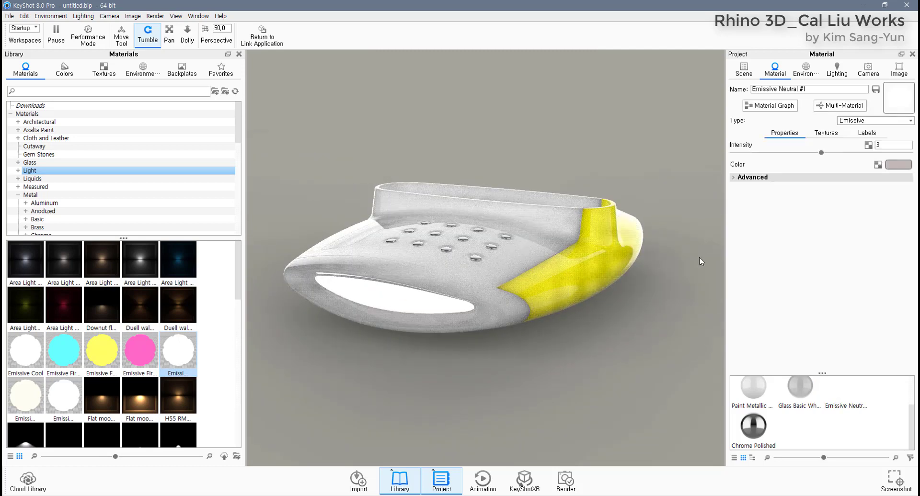
click(893, 164)
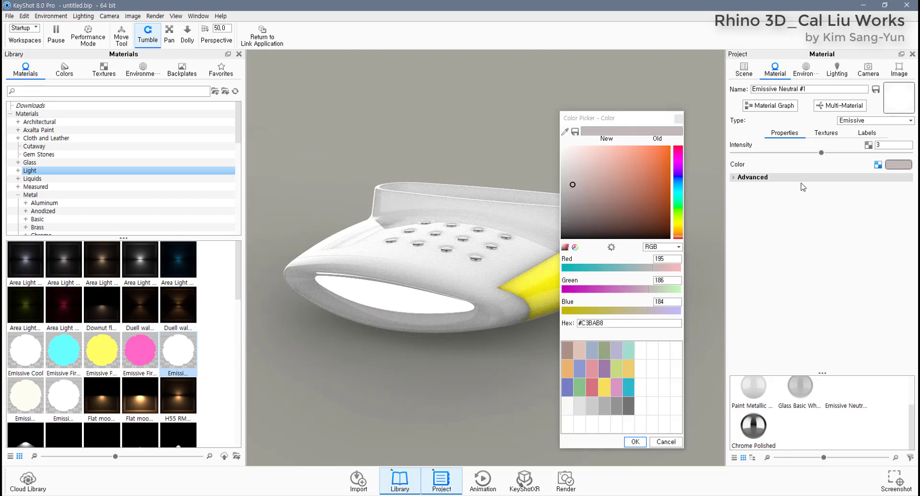
click(676, 182)
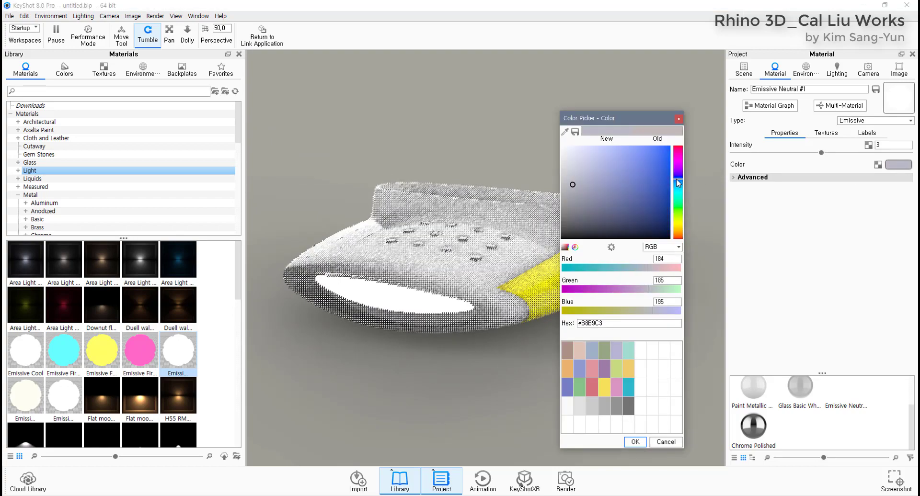
click(617, 146)
drag(680, 183, 679, 188)
click(639, 148)
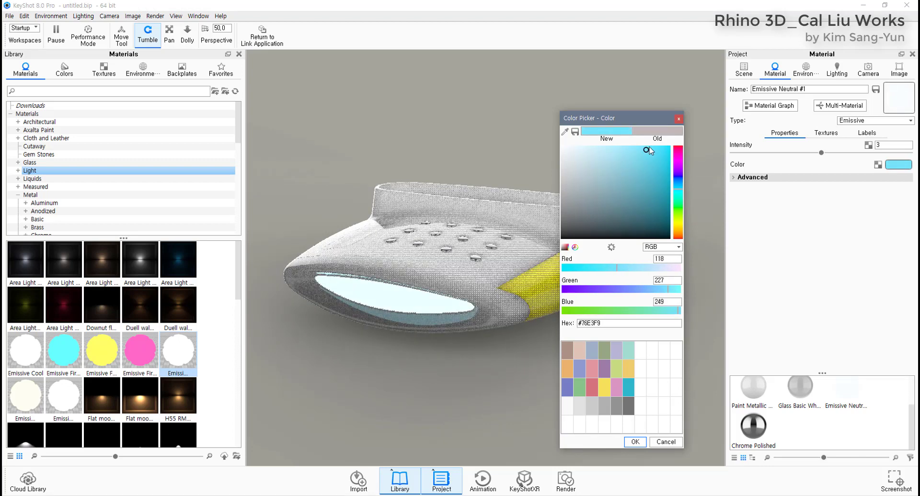
click(652, 146)
click(634, 442)
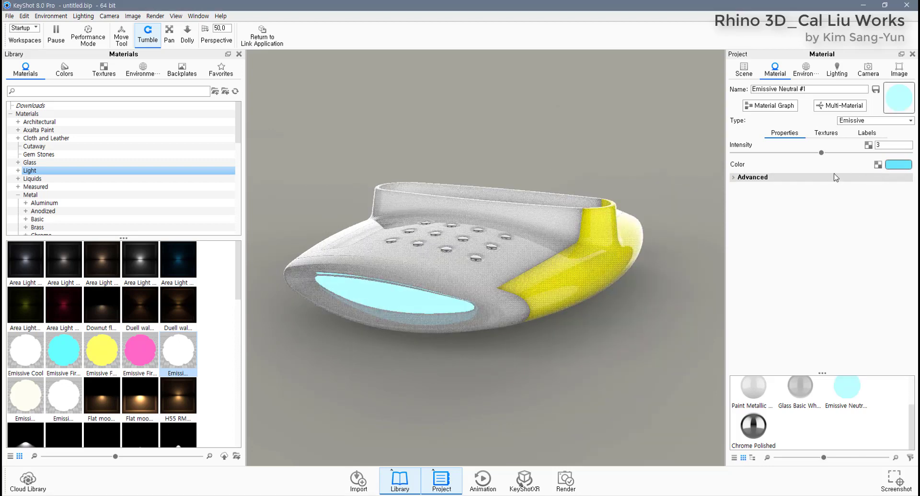
click(751, 177)
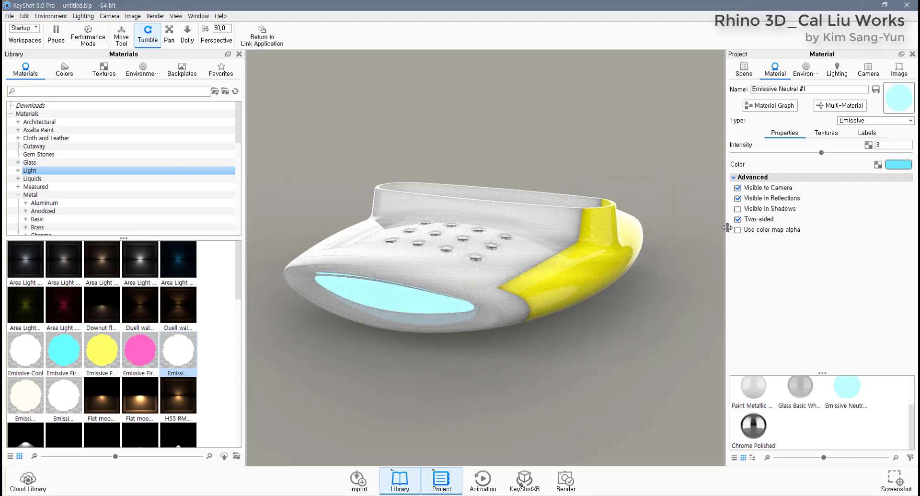
Apply the Paint Gloss Yellow material to the device's yellow side
drag(640, 303, 388, 349)
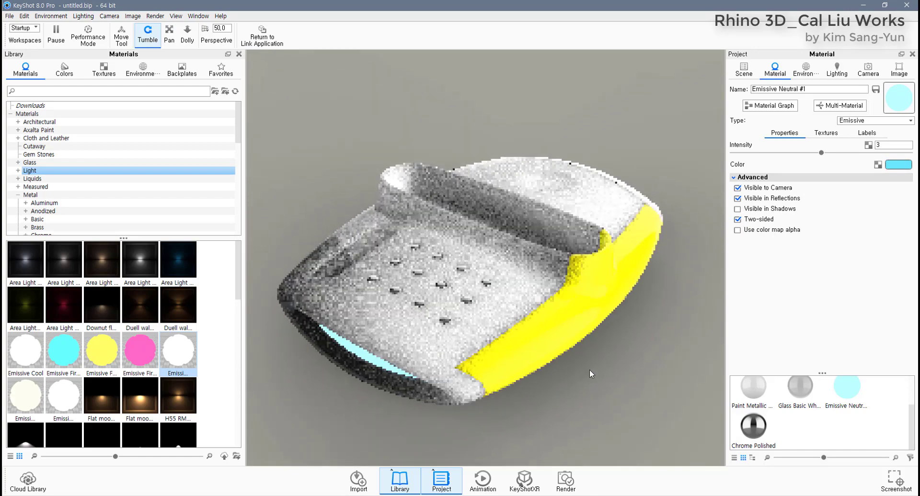
drag(589, 369, 527, 275)
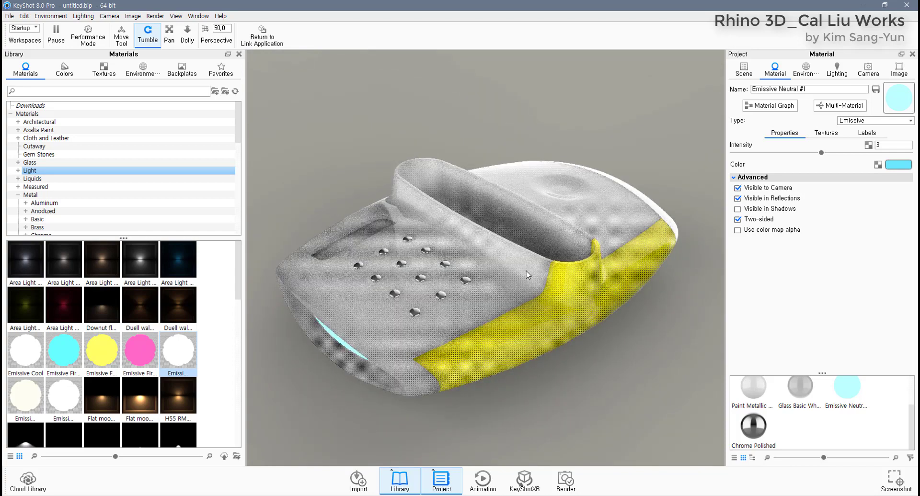
scroll(68, 203, down, 6)
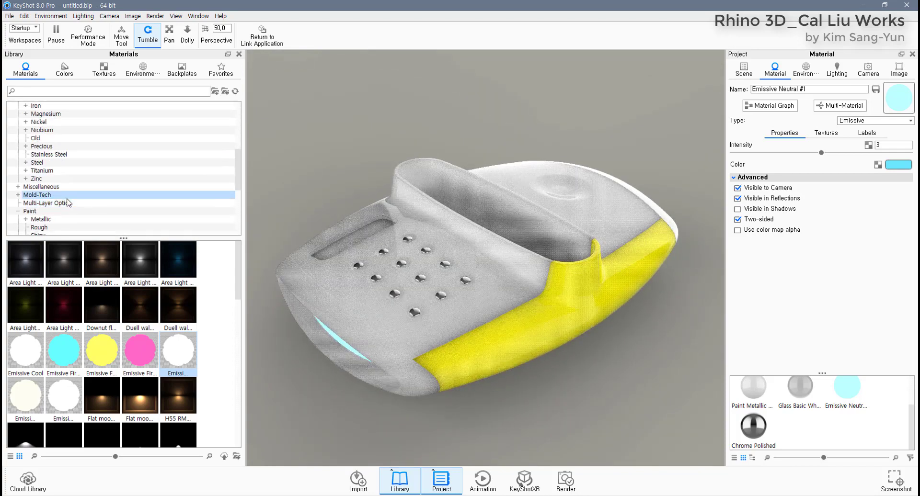
click(48, 214)
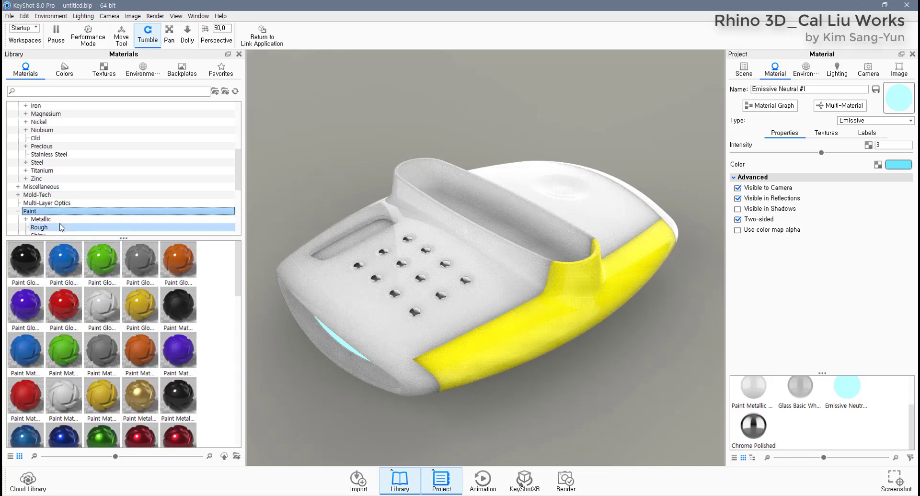
scroll(61, 223, down, 1)
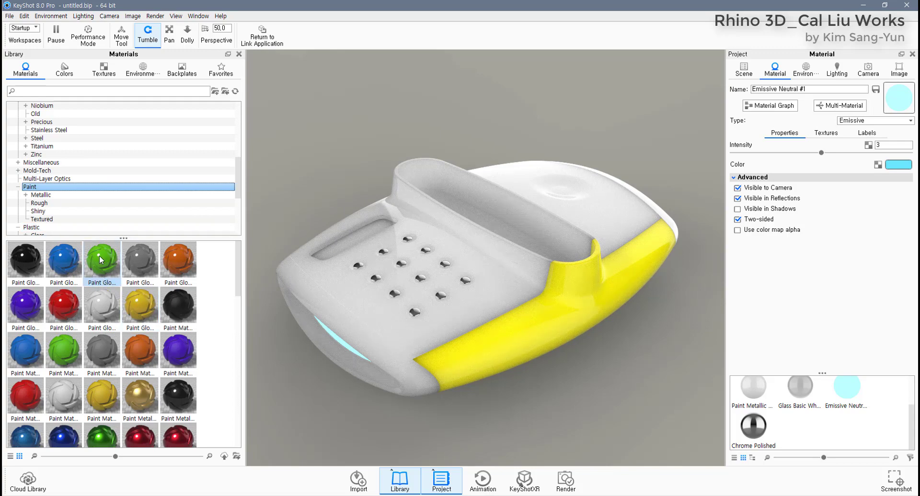
mouse_move(100, 256)
mouse_down()
mouse_move(516, 337)
mouse_move(155, 328)
mouse_move(150, 313)
mouse_move(537, 351)
mouse_up()
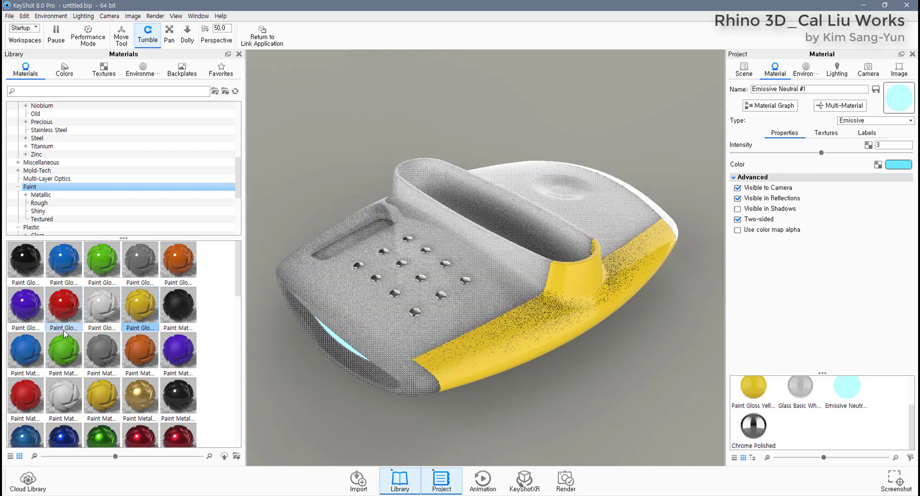
Try gloss white and matte grey paints on the device's grey body, then replace them with matte white paint
drag(101, 307, 369, 354)
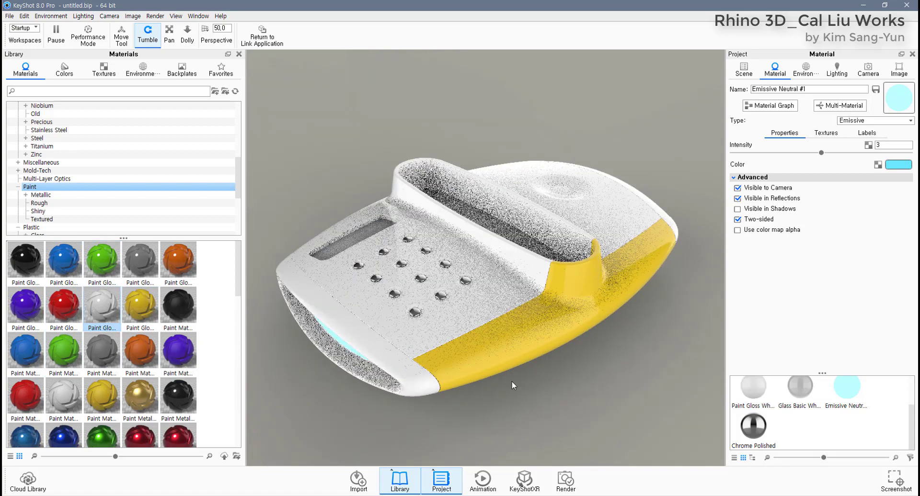
mouse_move(99, 359)
mouse_down()
mouse_move(343, 339)
mouse_move(335, 374)
mouse_up()
drag(140, 305, 487, 338)
click(571, 263)
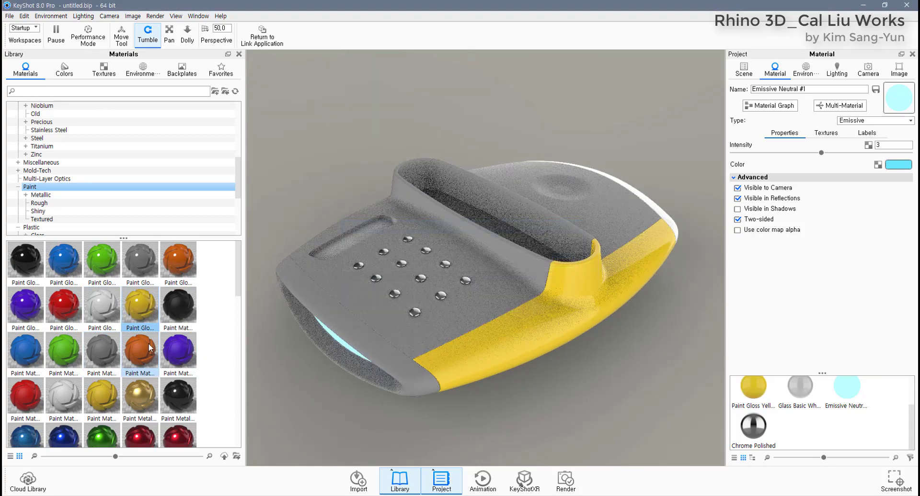
drag(64, 396, 416, 334)
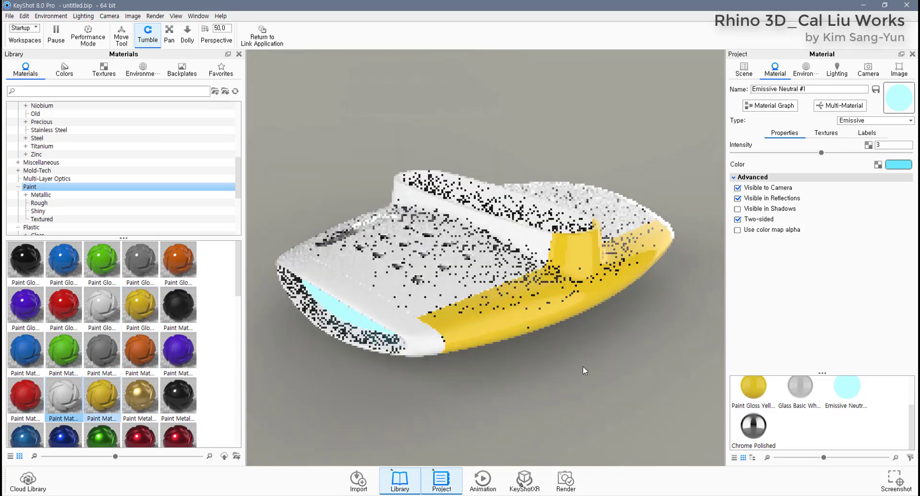
Apply a light silver metallic paint to the device's white body
scroll(55, 353, down, 3)
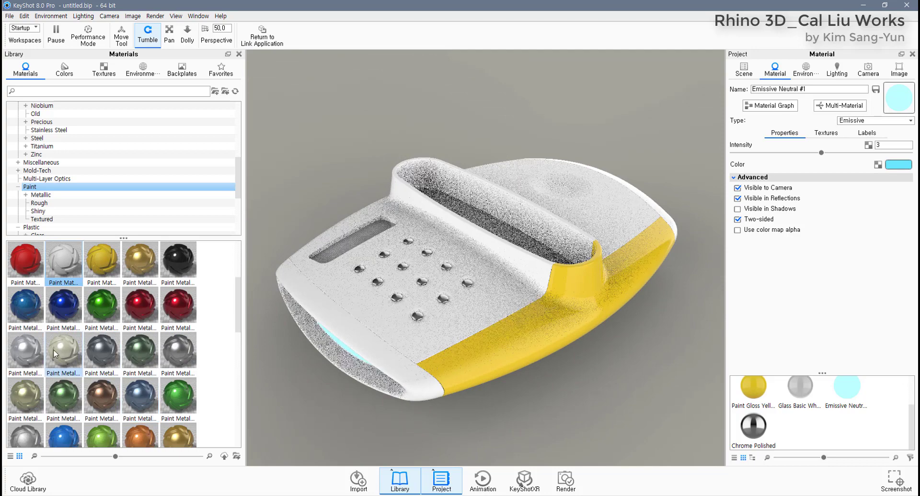
drag(26, 353, 356, 323)
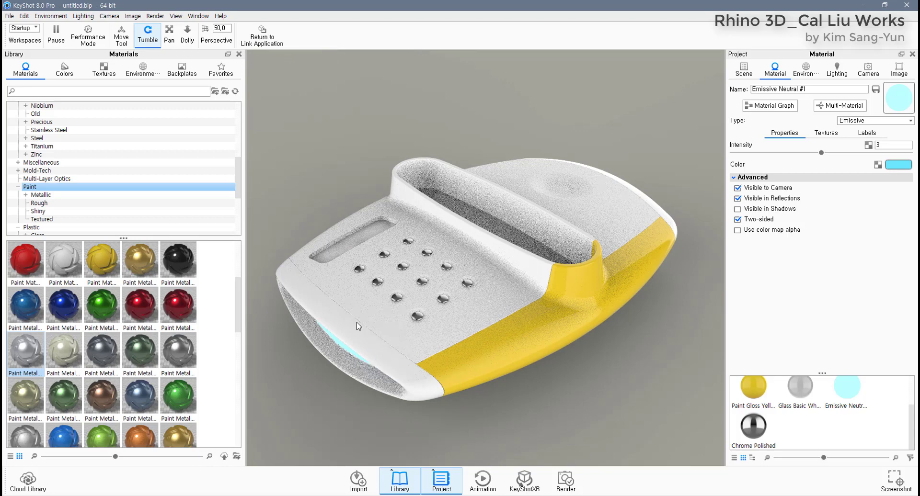